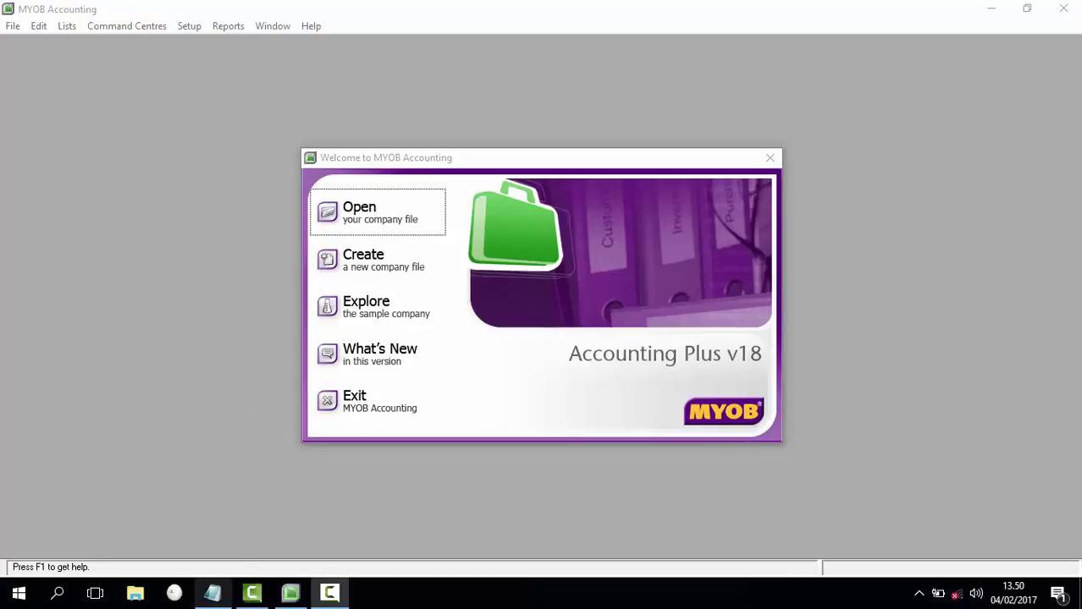
Step: Bring the Notepad guide listing the UKK MYOB accounting steps to the front
{"action": "left_click", "coordinate": [213, 593]}
Step: Highlight step 1 'Membuat Identitas Perusahaan', then minimize Notepad to reveal MYOB's welcome window
{"action": "left_click", "coordinate": [402, 153]}
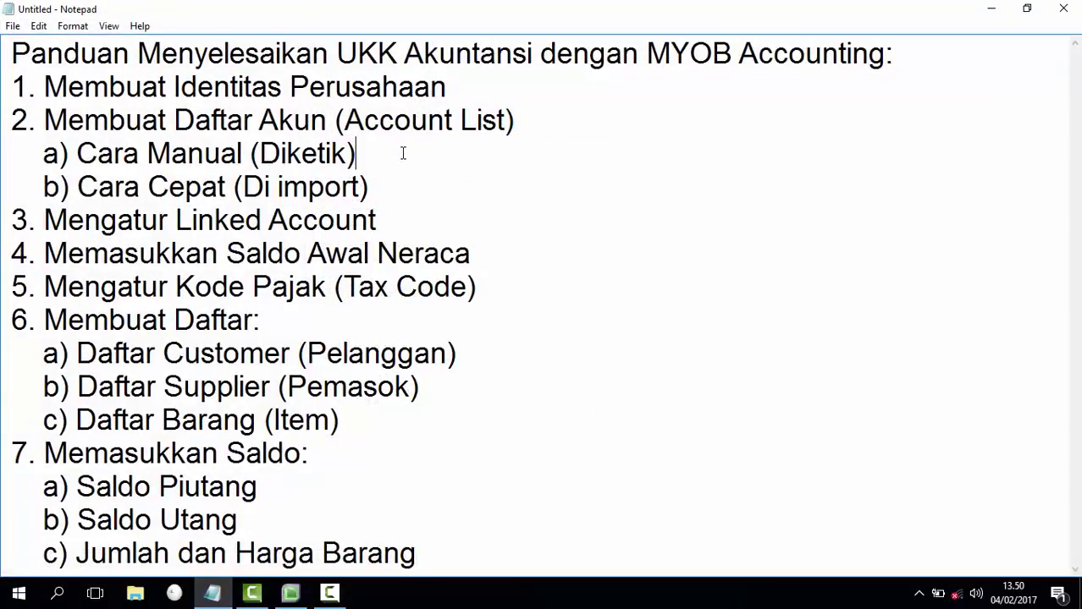
{"action": "left_click_drag", "start_coordinate": [44, 87], "coordinate": [461, 78]}
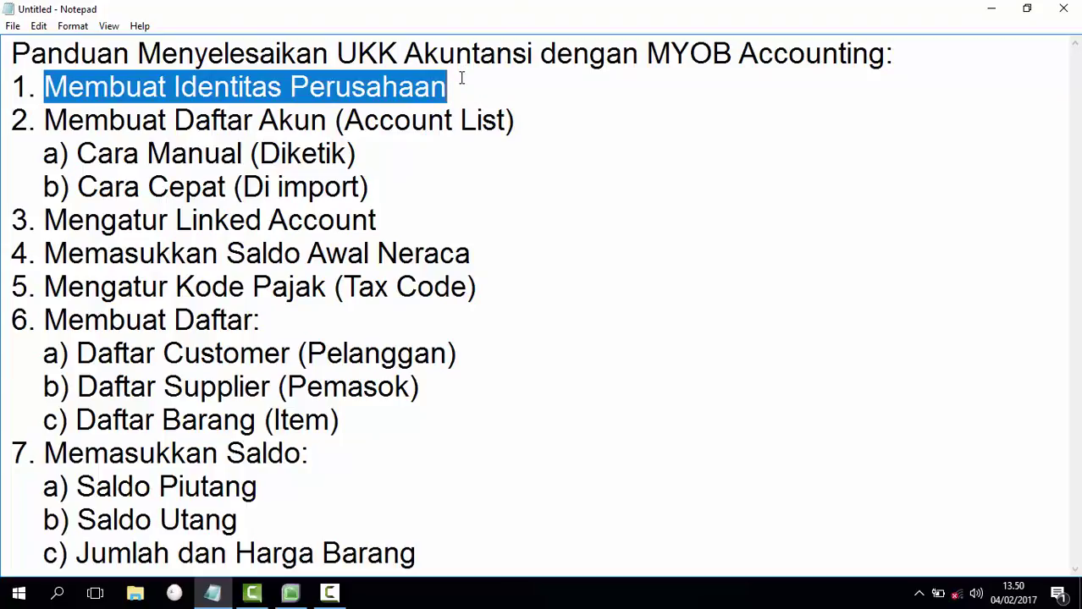
{"action": "left_click", "coordinate": [459, 83]}
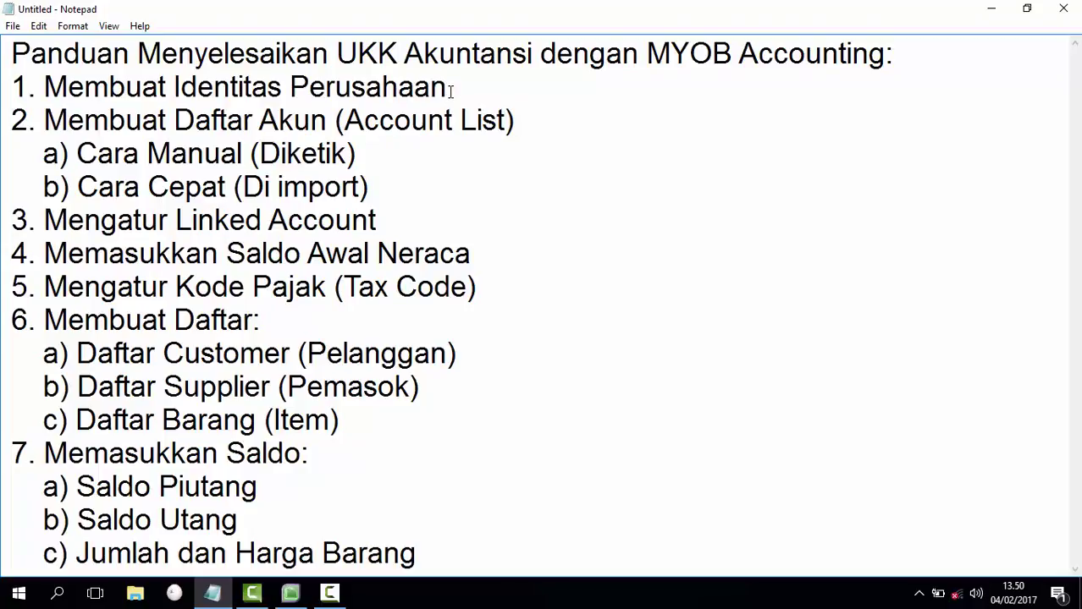
{"action": "left_click", "coordinate": [991, 9]}
{"action": "left_click_drag", "start_coordinate": [574, 165], "coordinate": [569, 150]}
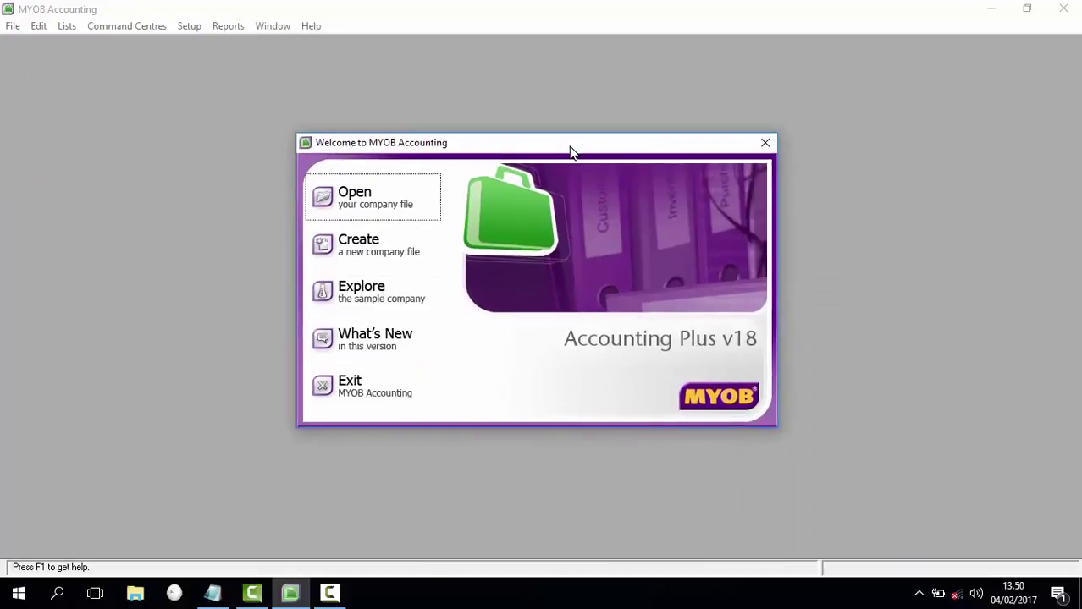
Step: Start a new company file and enter the company name 'UD.SENTOSA'
{"action": "left_click", "coordinate": [374, 252]}
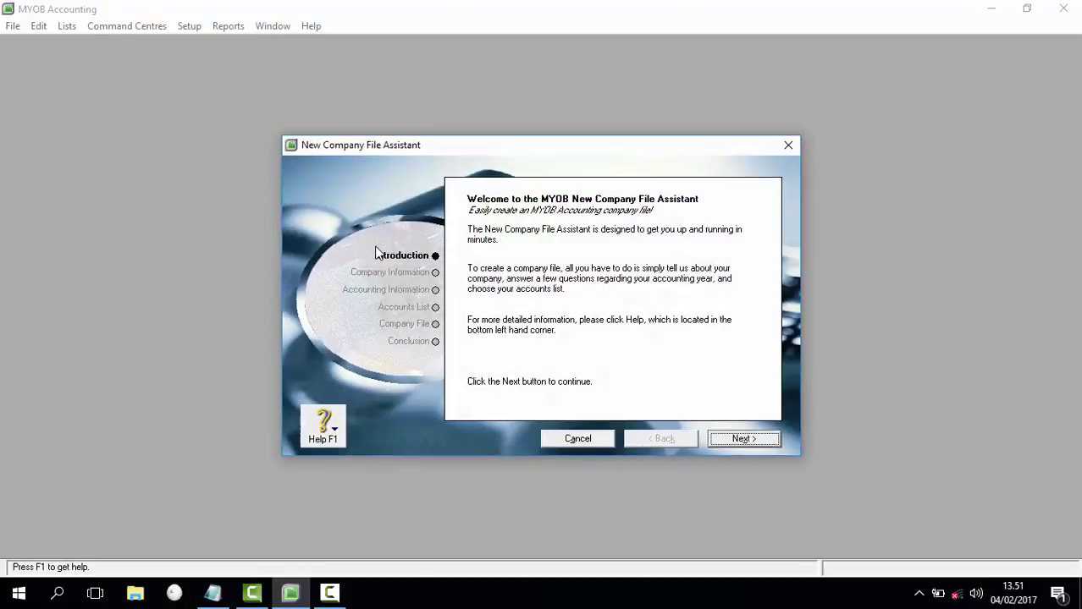
{"action": "left_click", "coordinate": [753, 439]}
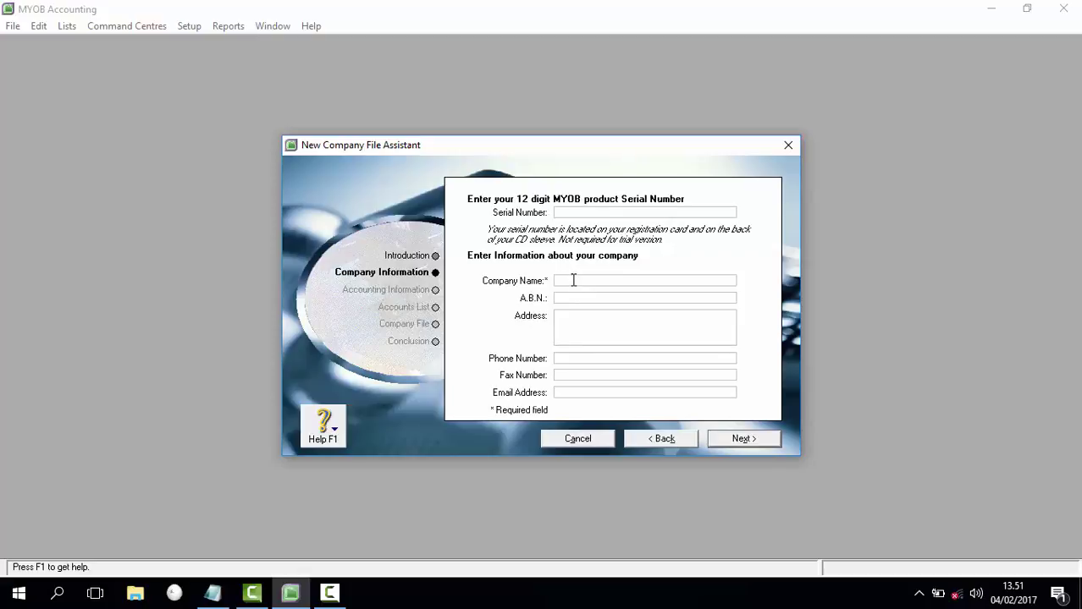
{"action": "type", "text": "UD. SENTOSA"}
{"action": "left_click", "coordinate": [573, 280]}
{"action": "type", "text": "."}
{"action": "key", "text": "Delete"}
{"action": "left_click", "coordinate": [607, 326]}
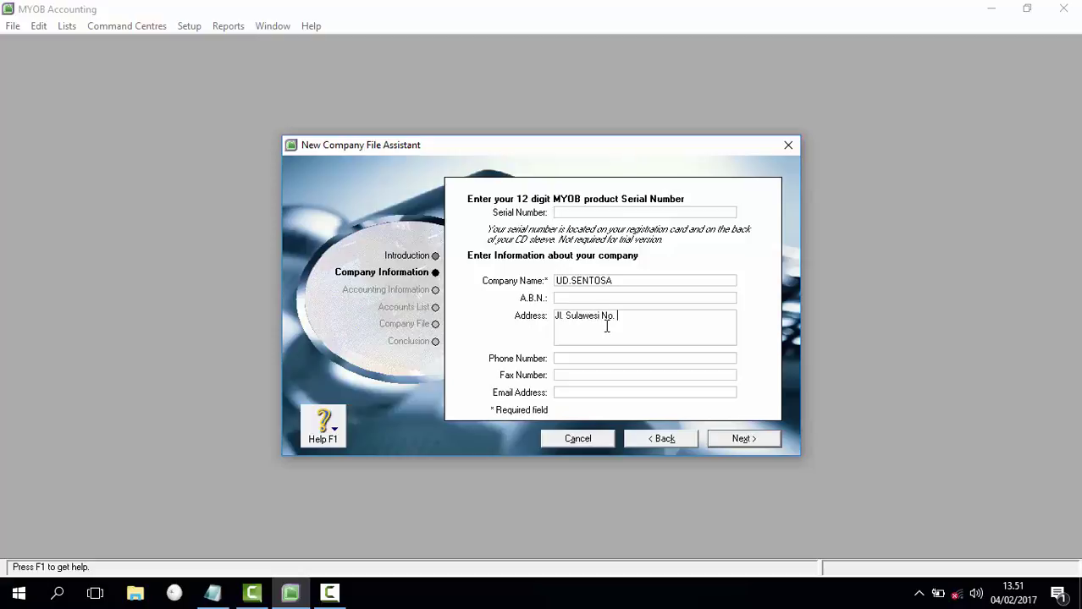
{"action": "key", "text": "Return"}
{"action": "type", "text": "Surabaya"}
{"action": "key", "text": "Return"}
{"action": "type", "text": "Jawa Timur"}
{"action": "key", "text": "Tab"}
{"action": "key", "text": "Tab"}
{"action": "type", "text": "(031"}
{"action": "key", "text": "BackSpace"}
{"action": "key", "text": "BackSpace"}
{"action": "key", "text": "BackSpace"}
{"action": "key", "text": "BackSpace"}
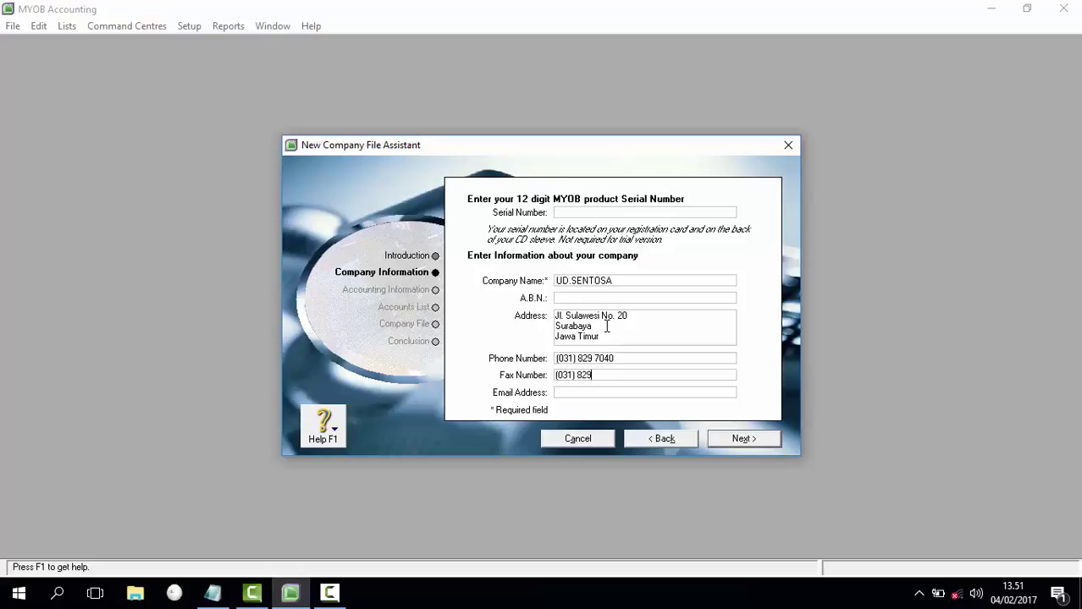
{"action": "key", "text": "Tab"}
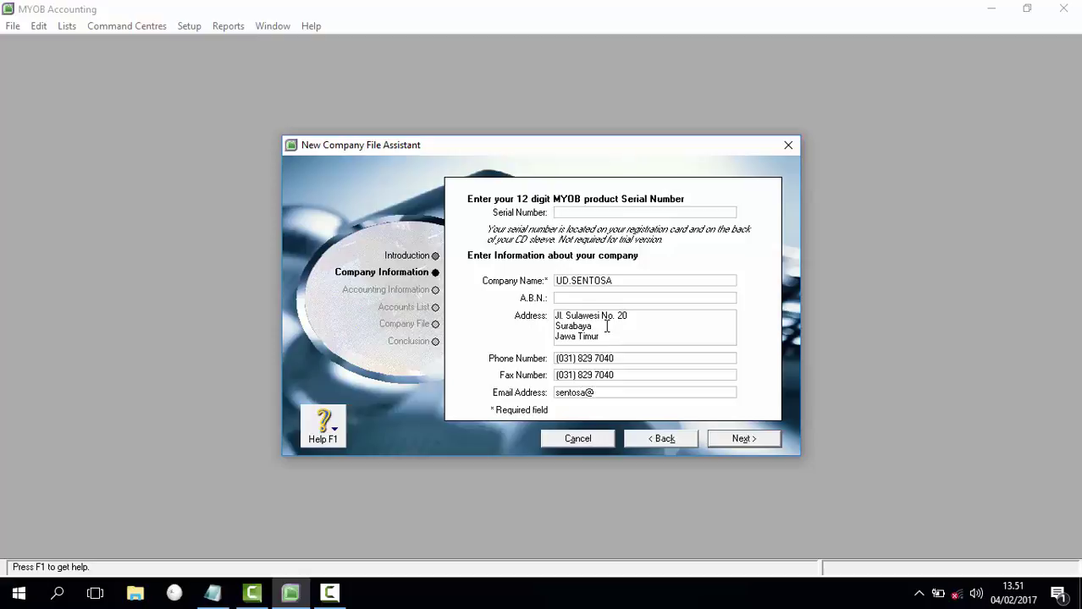
{"action": "left_click", "coordinate": [741, 440]}
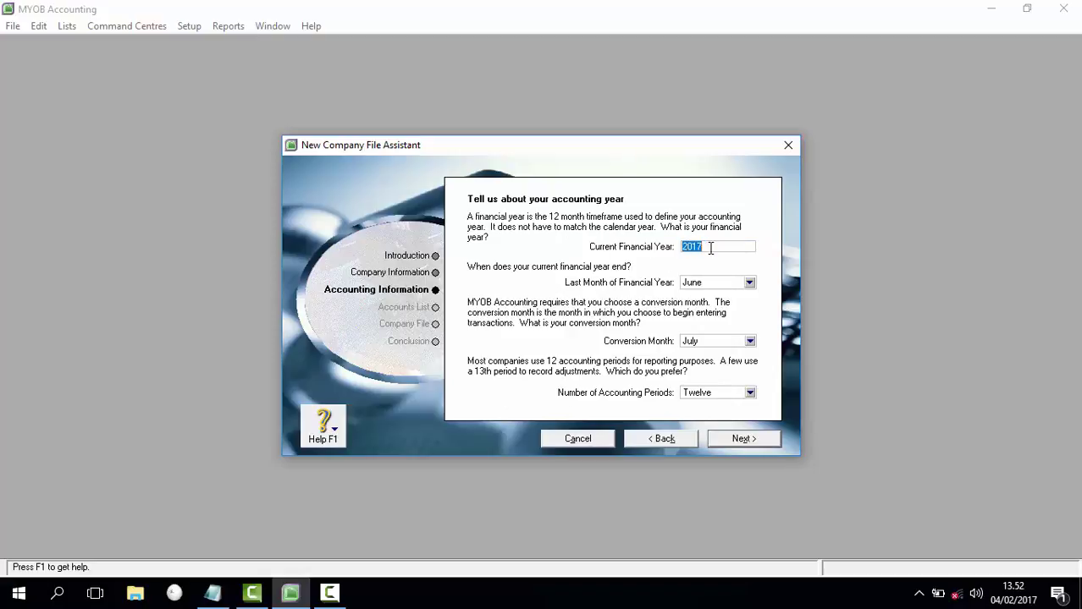
Step: Set current financial year 2015, last month December and conversion month December
{"action": "type", "text": "2015"}
{"action": "left_click", "coordinate": [749, 284]}
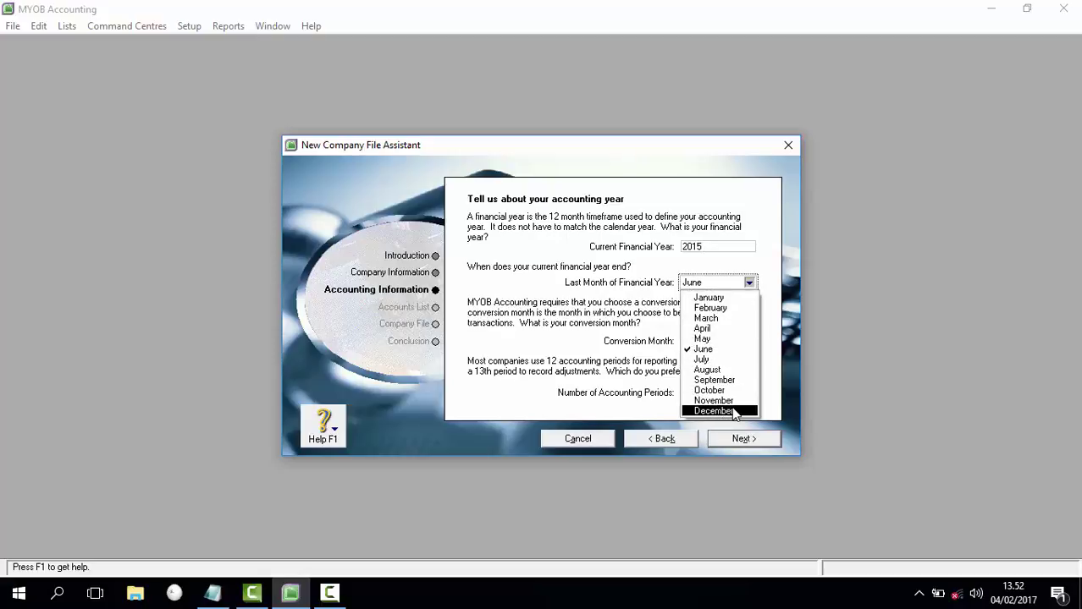
{"action": "left_click", "coordinate": [730, 411]}
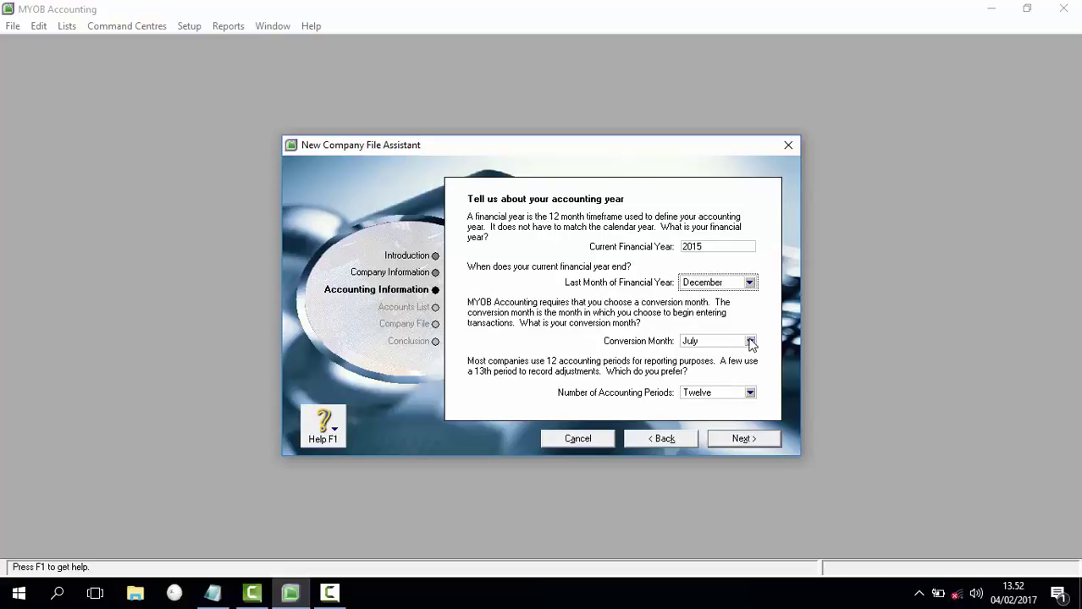
{"action": "left_click", "coordinate": [750, 341]}
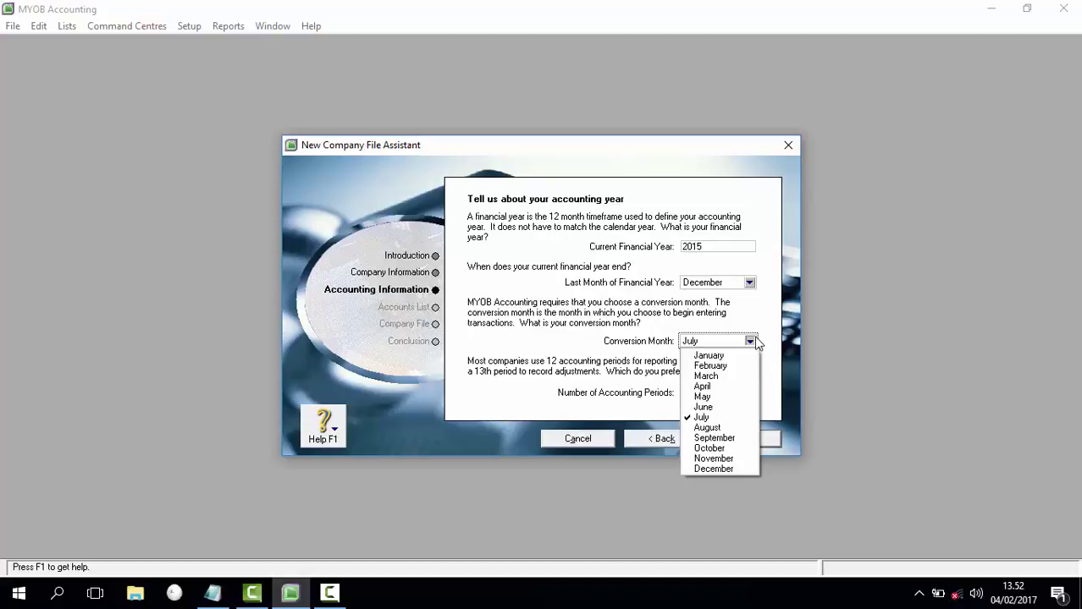
{"action": "left_click", "coordinate": [713, 468]}
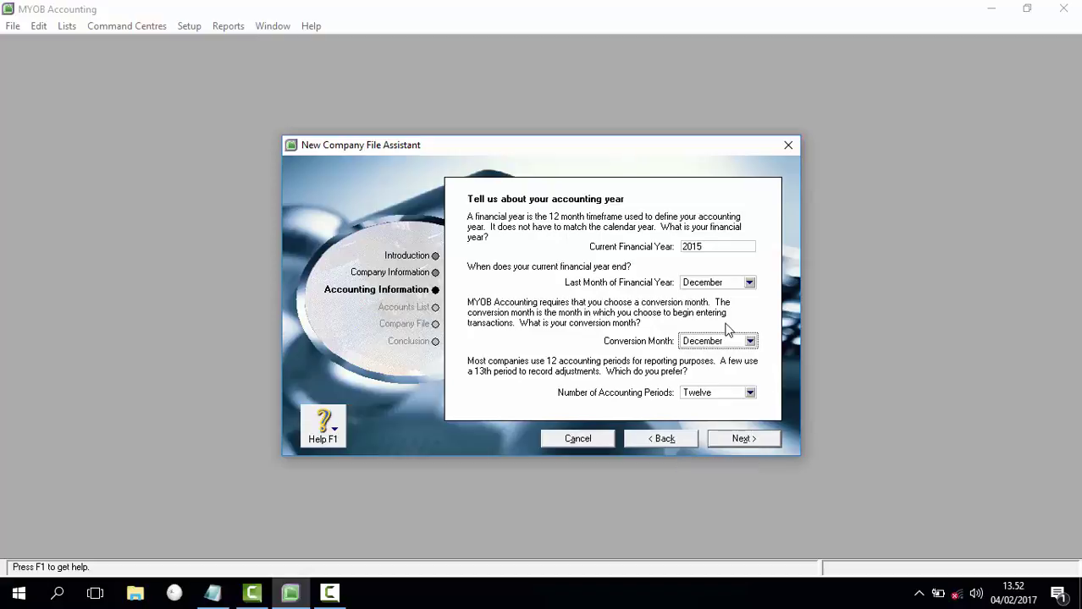
{"action": "left_click", "coordinate": [742, 441]}
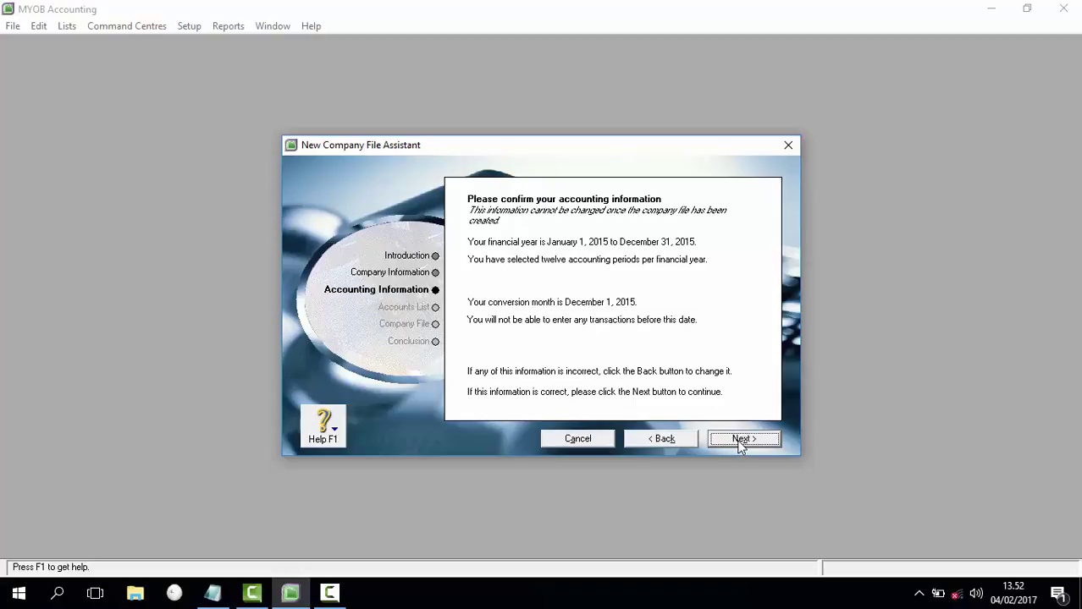
Step: Accept the accounting information and choose to import an accountant's accounts list
{"action": "left_click", "coordinate": [740, 445]}
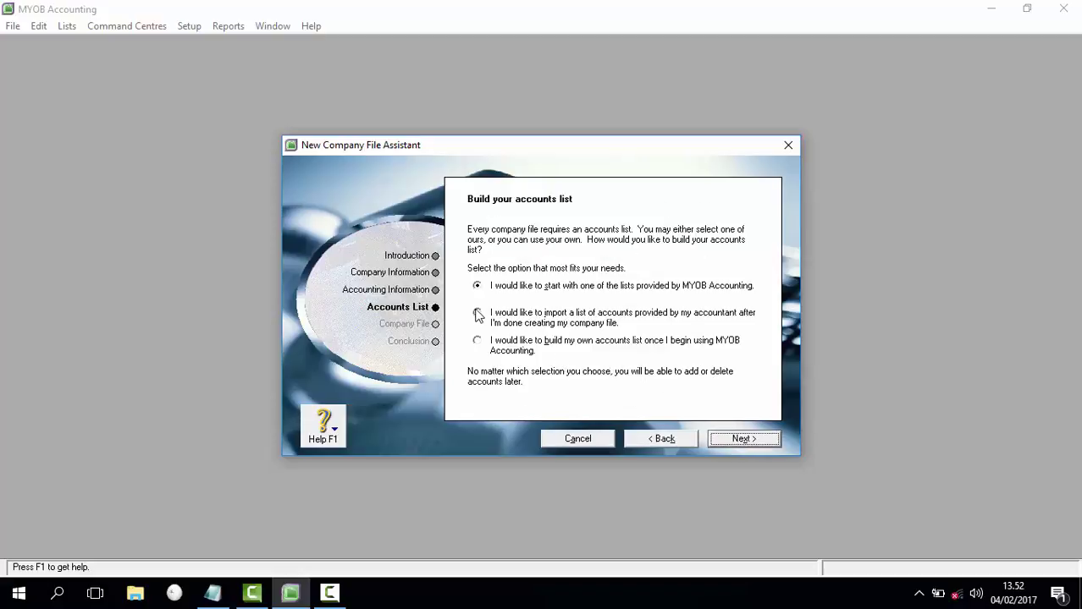
{"action": "left_click", "coordinate": [478, 315]}
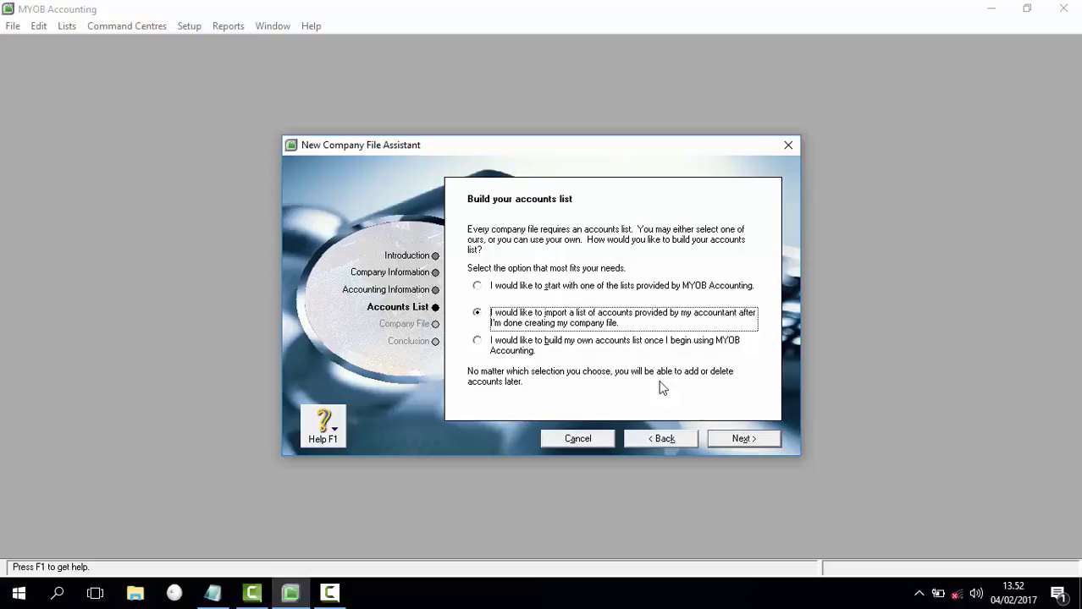
{"action": "left_click", "coordinate": [748, 444]}
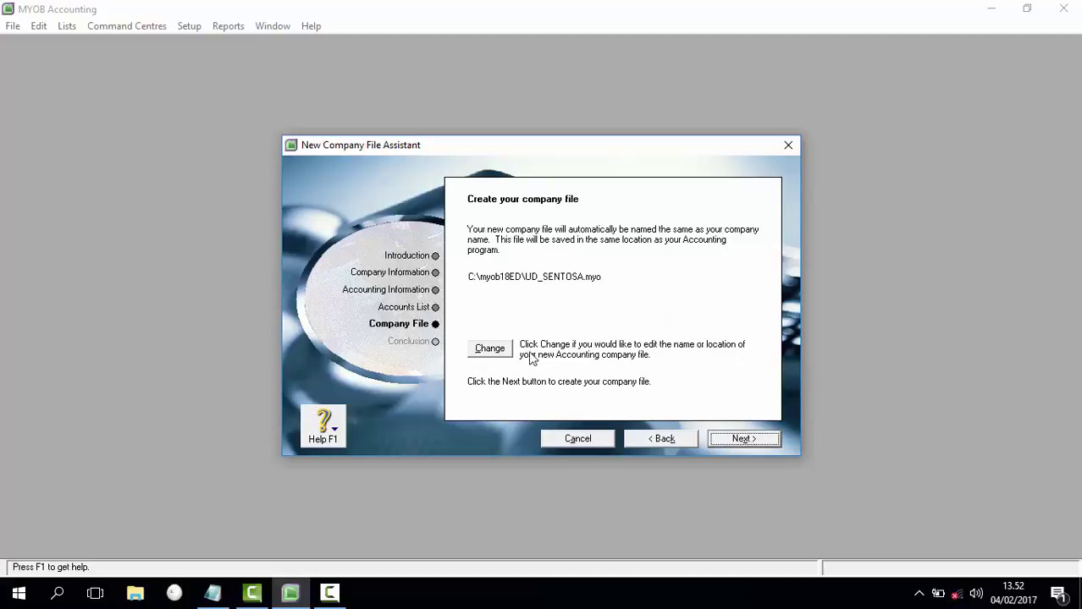
Step: Save the company file as UD_SENTOSA_Rekaman in D:\MYOB SMK Ma'arif and create it
{"action": "left_click", "coordinate": [502, 351]}
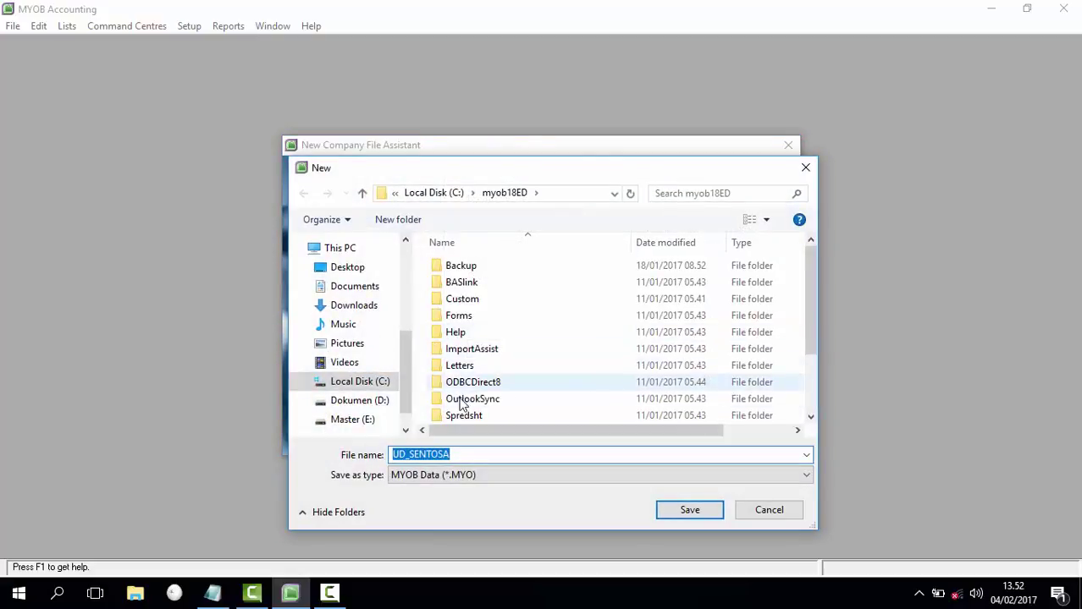
{"action": "left_click", "coordinate": [364, 400]}
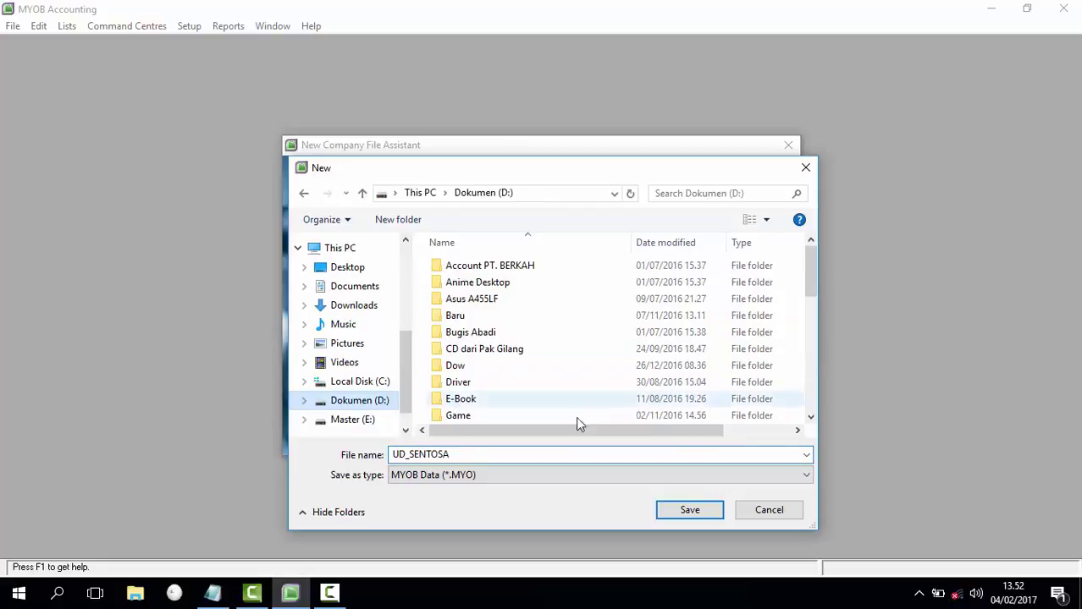
{"action": "left_click", "coordinate": [811, 384]}
{"action": "double_click", "coordinate": [538, 365]}
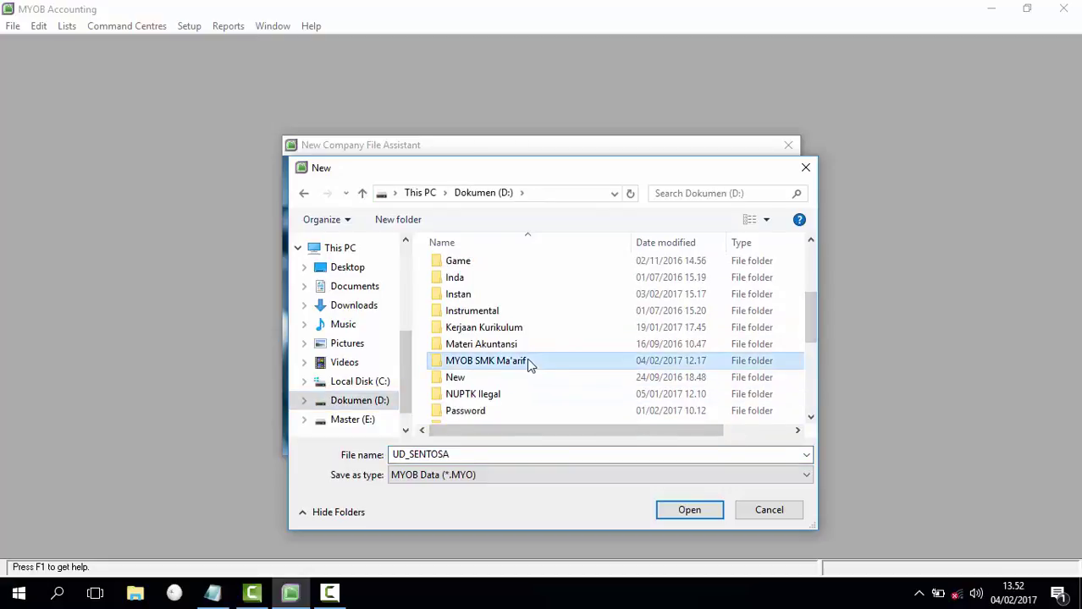
{"action": "double_click", "coordinate": [501, 455]}
{"action": "left_click", "coordinate": [504, 454]}
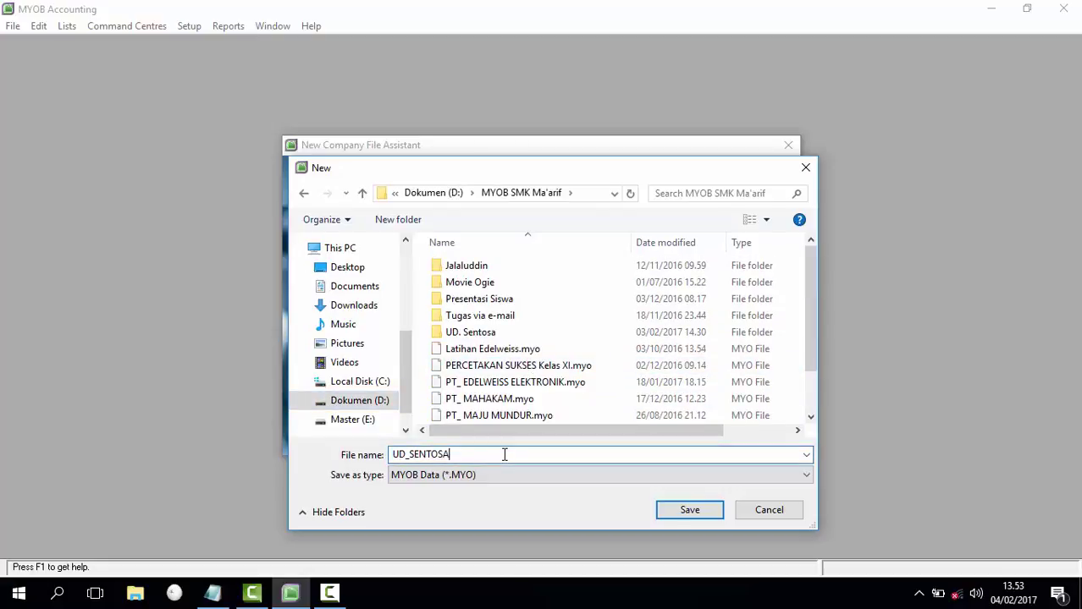
{"action": "type", "text": "_Rekaman"}
{"action": "left_click", "coordinate": [687, 511]}
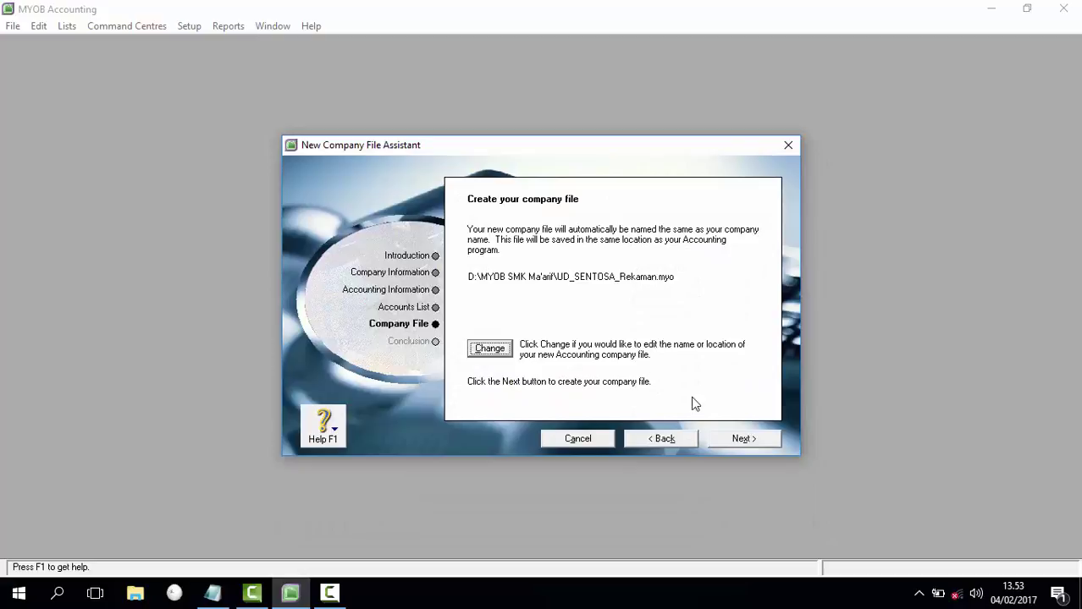
{"action": "left_click", "coordinate": [742, 437]}
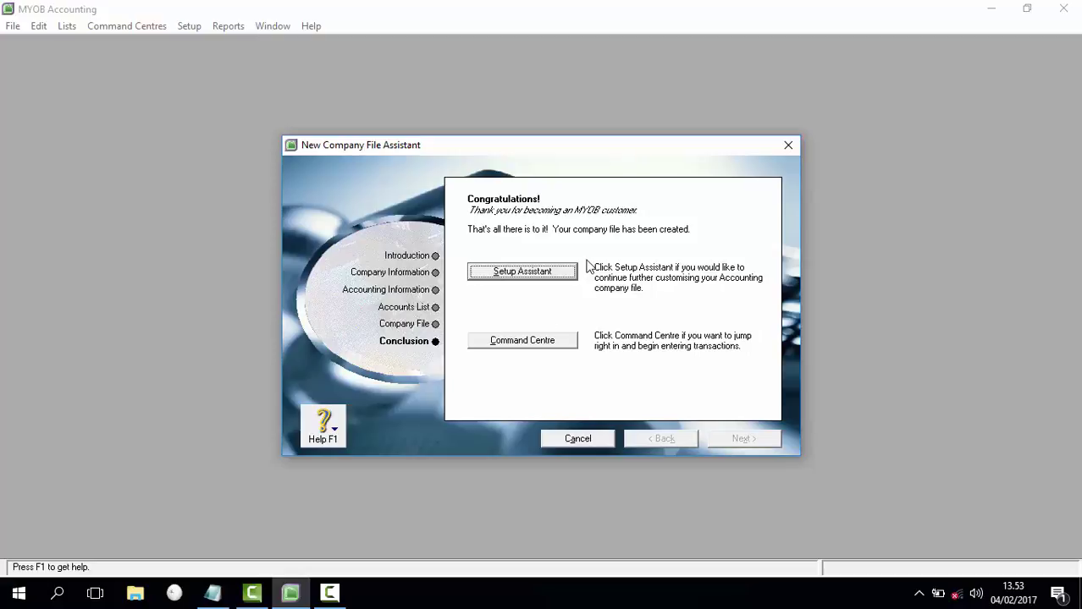
Step: Open UD.SENTOSA's Command Centre maximized, then switch back to the Notepad guide
{"action": "left_click", "coordinate": [522, 343]}
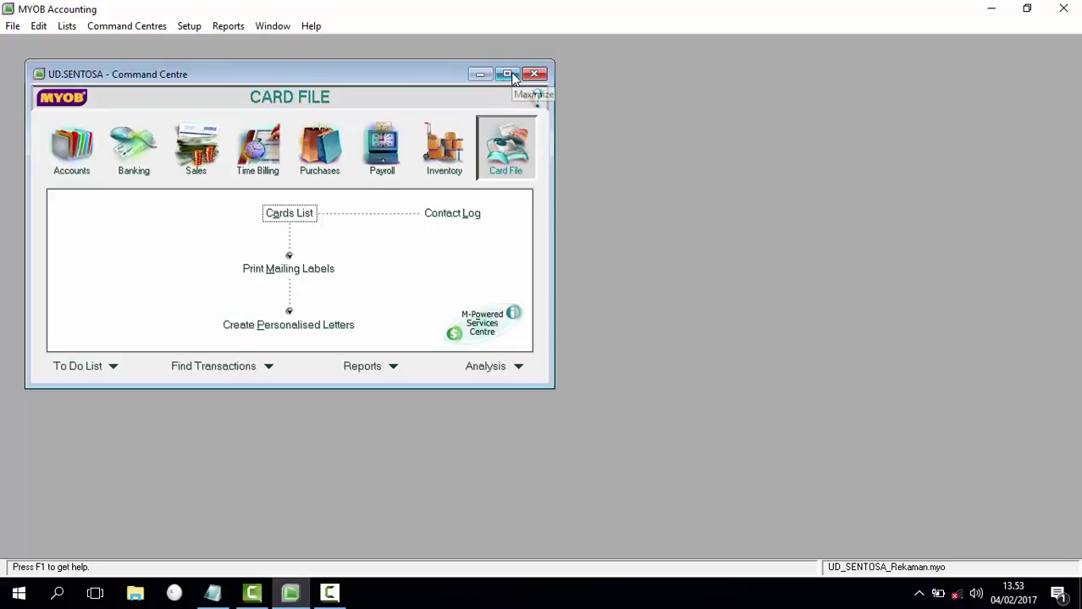
{"action": "left_click", "coordinate": [507, 75]}
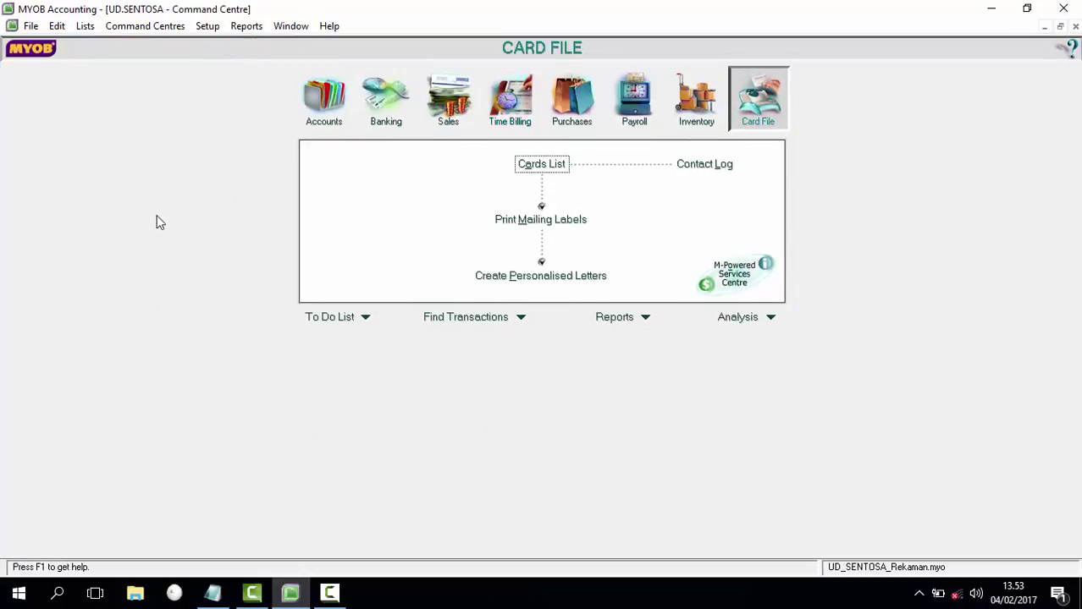
{"action": "left_click", "coordinate": [216, 596]}
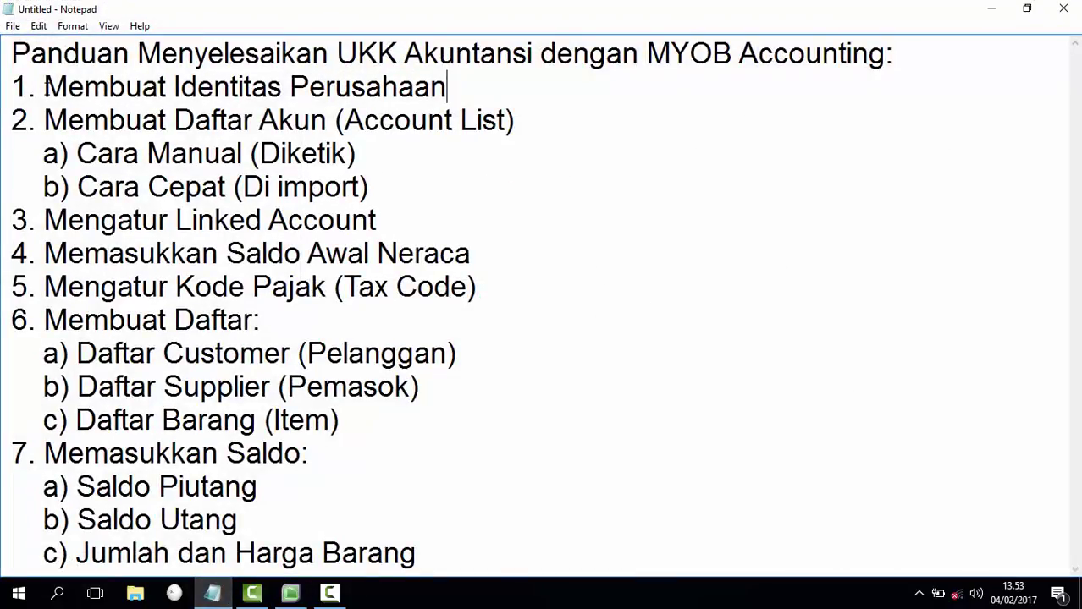
Step: Highlight step 1 'Membuat Identitas Perusahaan' in the guide, briefly hiding and restoring Notepad
{"action": "left_click_drag", "start_coordinate": [44, 86], "coordinate": [459, 75]}
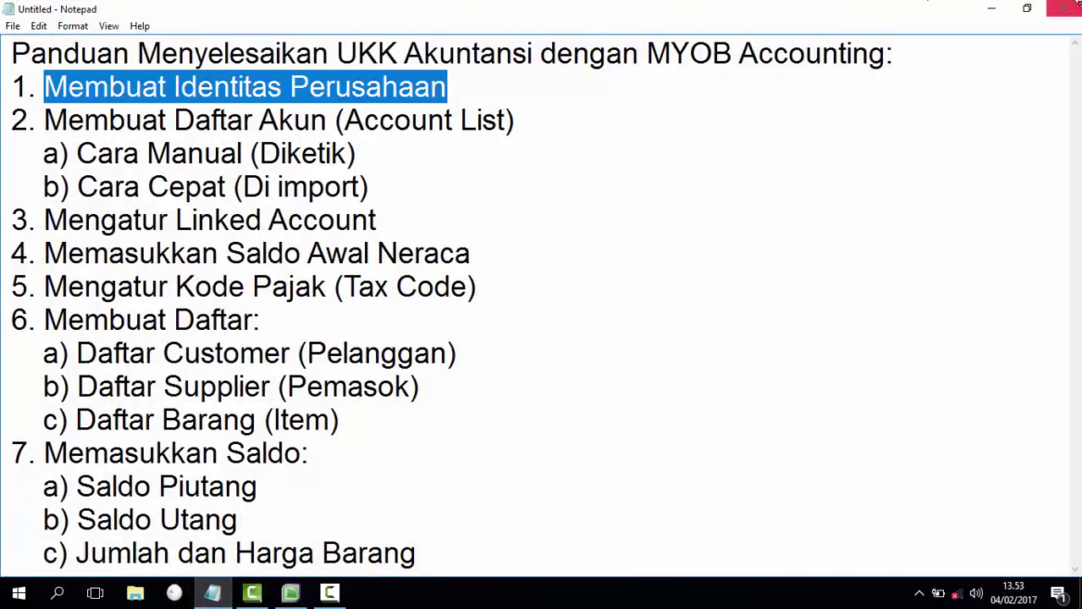
{"action": "left_click", "coordinate": [993, 9]}
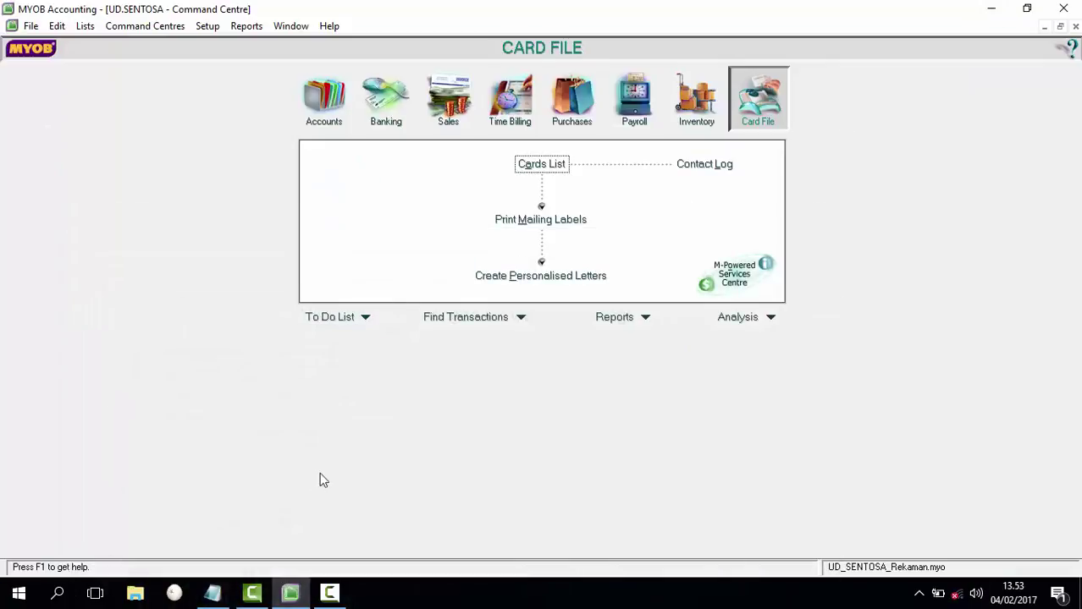
{"action": "mouse_move", "coordinate": [288, 595]}
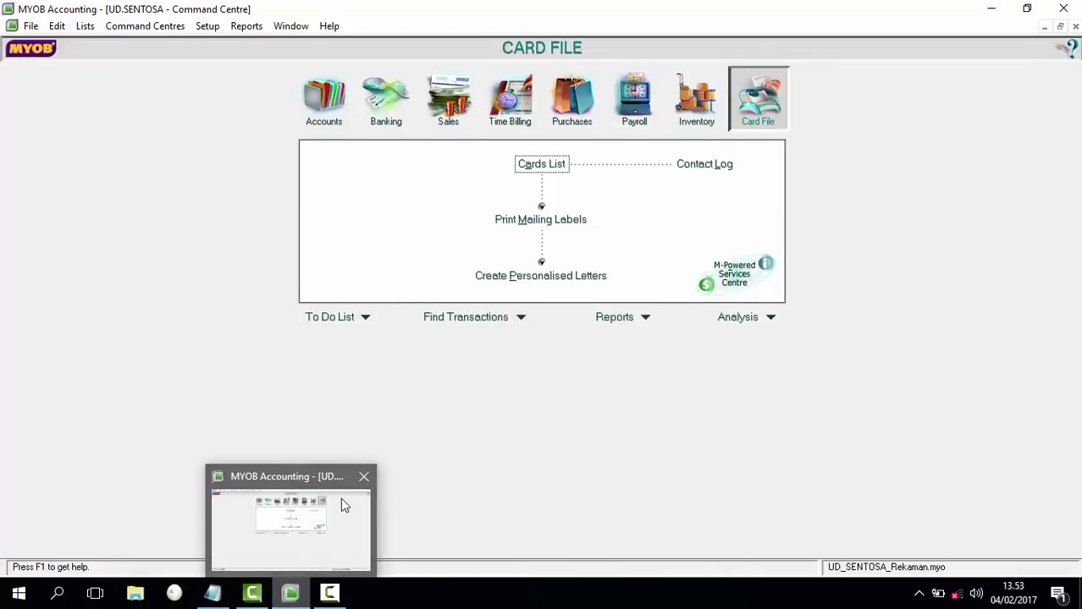
{"action": "mouse_move", "coordinate": [218, 595]}
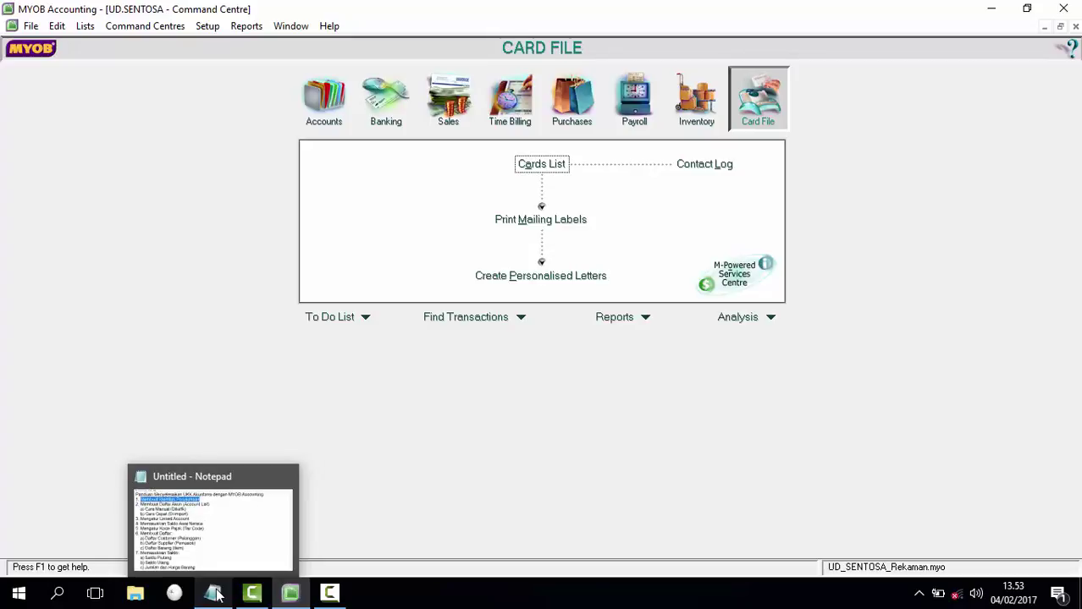
{"action": "left_click", "coordinate": [217, 594]}
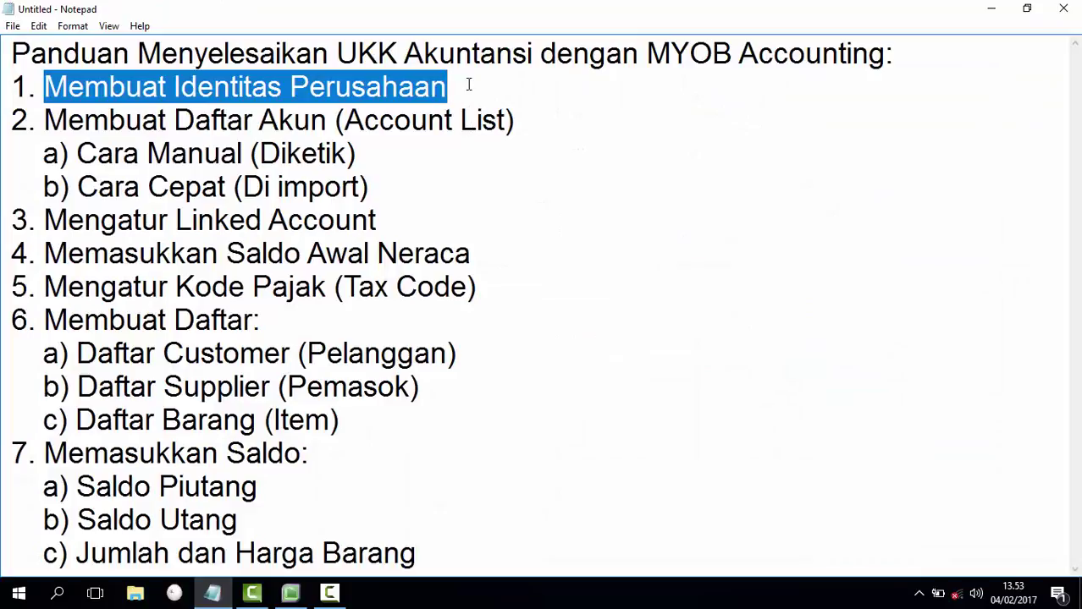
{"action": "left_click", "coordinate": [468, 86]}
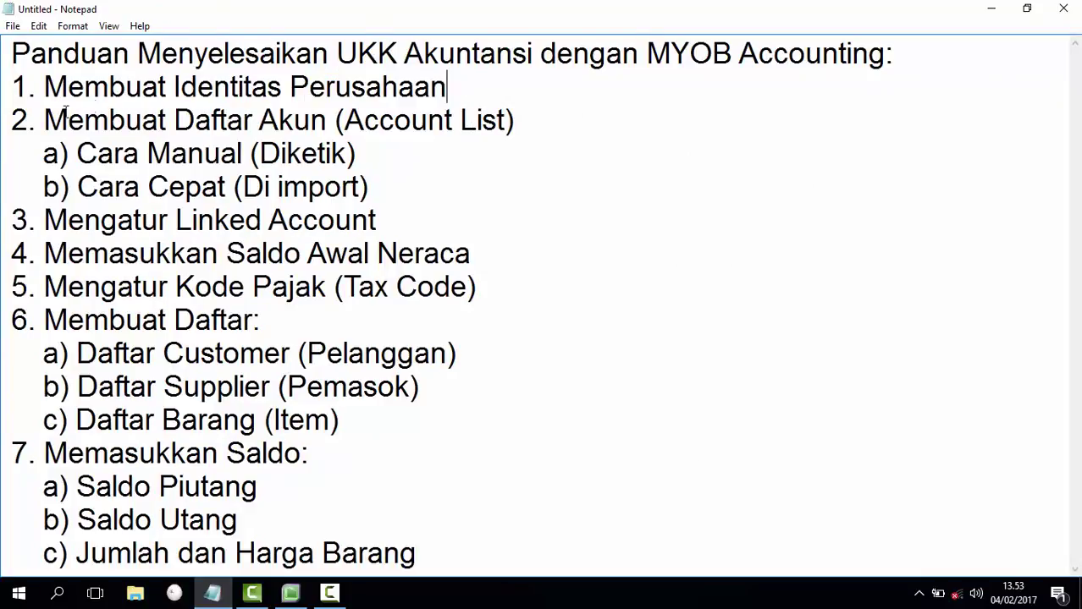
Step: Point out step 2 'Membuat Daftar Akun' and its 'Cara Manual (Diketik)' sub-step
{"action": "left_click_drag", "start_coordinate": [44, 121], "coordinate": [542, 120]}
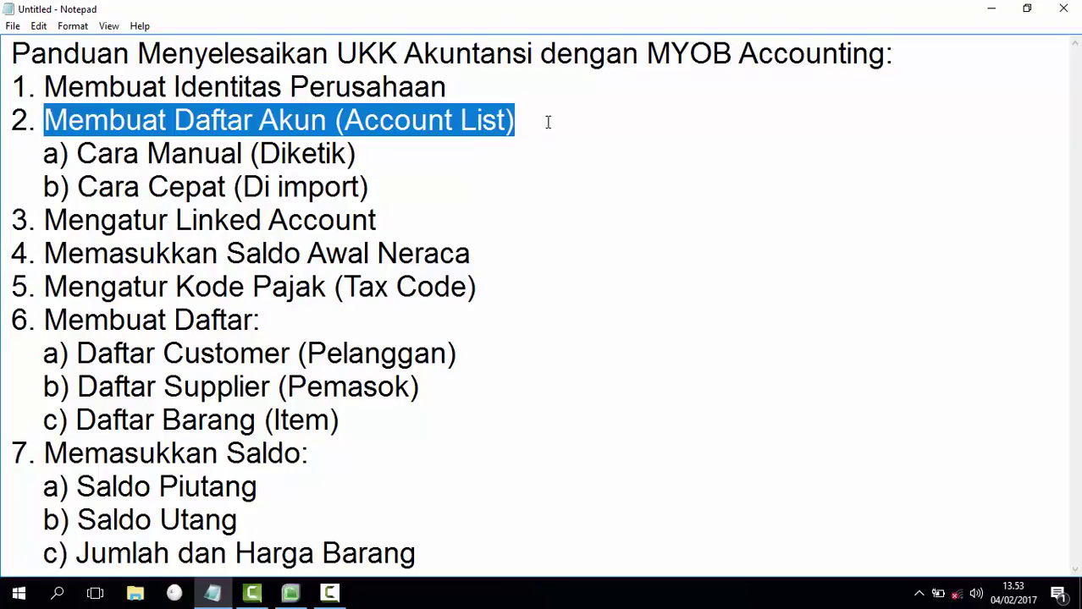
{"action": "left_click", "coordinate": [532, 125]}
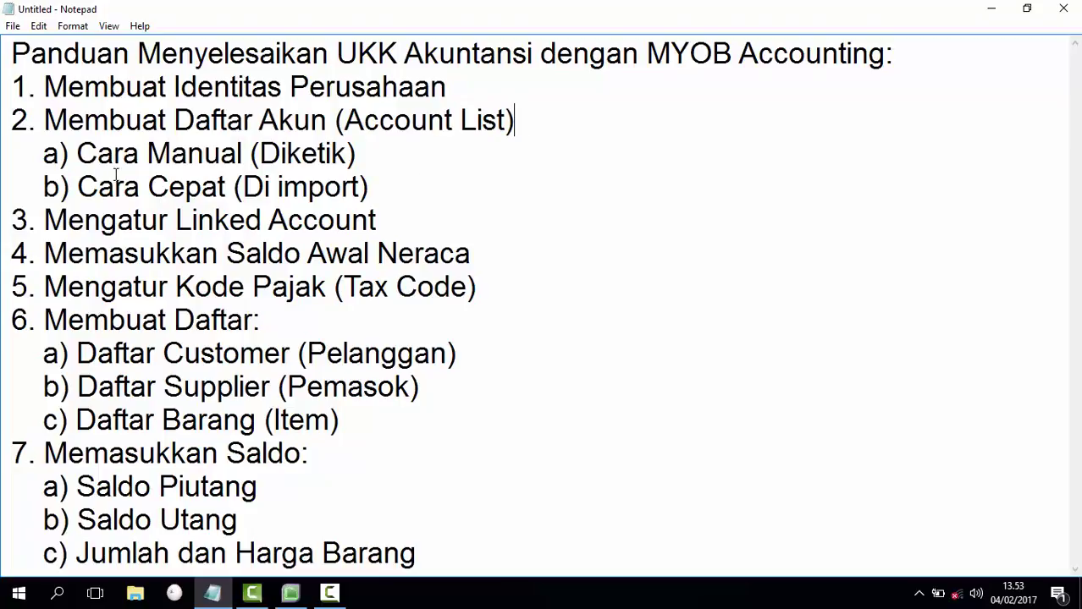
{"action": "left_click_drag", "start_coordinate": [78, 153], "coordinate": [385, 148]}
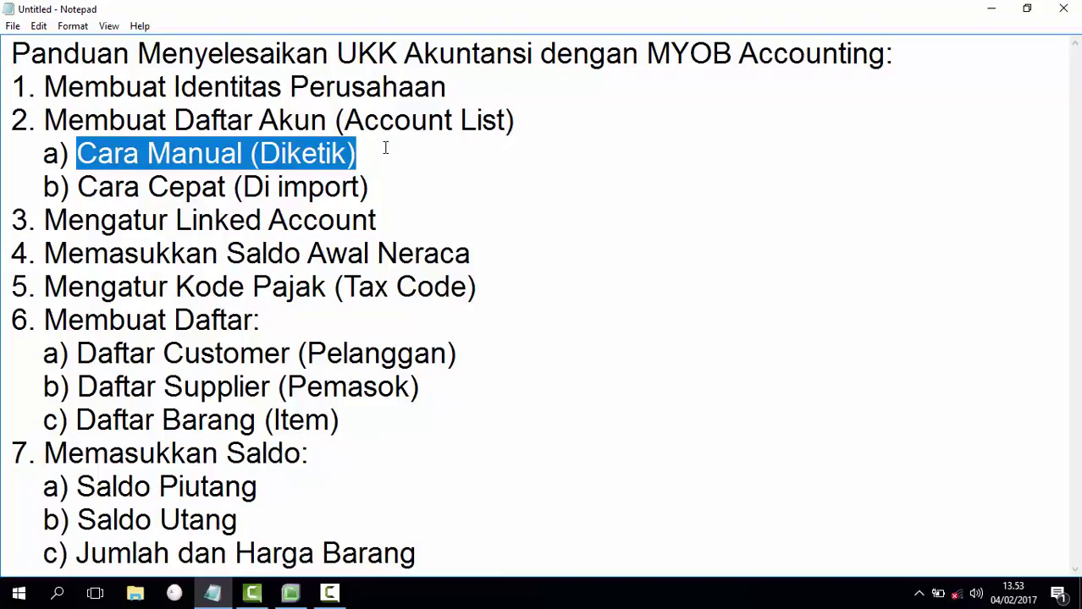
{"action": "left_click", "coordinate": [383, 149]}
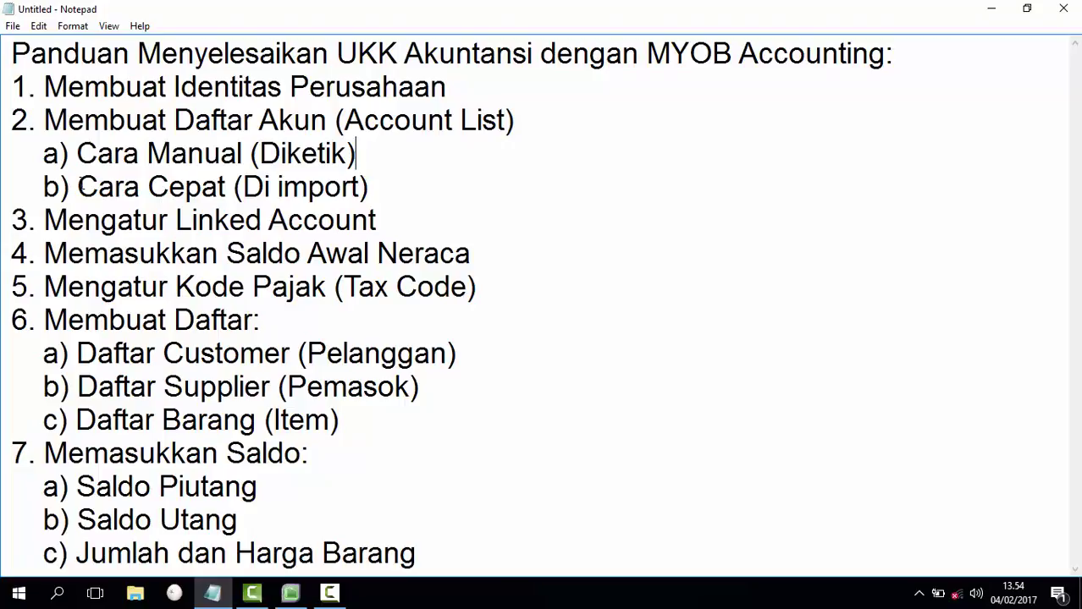
Step: Point out the 'b) Cara Cepat (Di import)' line, then minimize Notepad back to MYOB
{"action": "left_click", "coordinate": [78, 186]}
{"action": "left_click_drag", "start_coordinate": [137, 191], "coordinate": [324, 176]}
{"action": "left_click_drag", "start_coordinate": [44, 188], "coordinate": [409, 188]}
{"action": "left_click", "coordinate": [409, 188]}
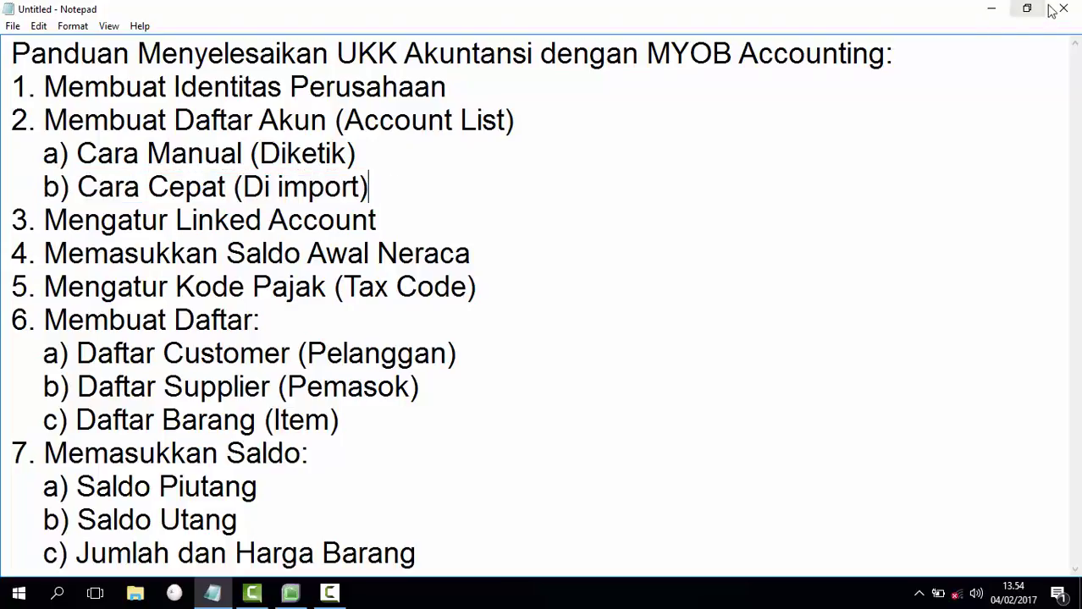
{"action": "left_click", "coordinate": [990, 9]}
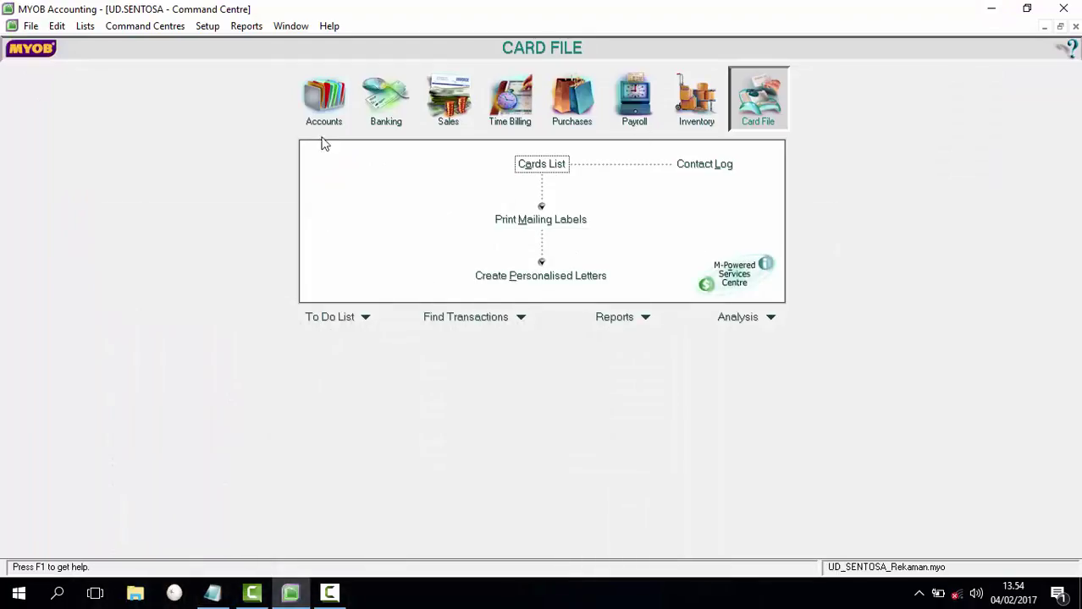
Step: Open the Accounts List and choose File > Import Data > Accounts > Account Information
{"action": "left_click", "coordinate": [324, 99]}
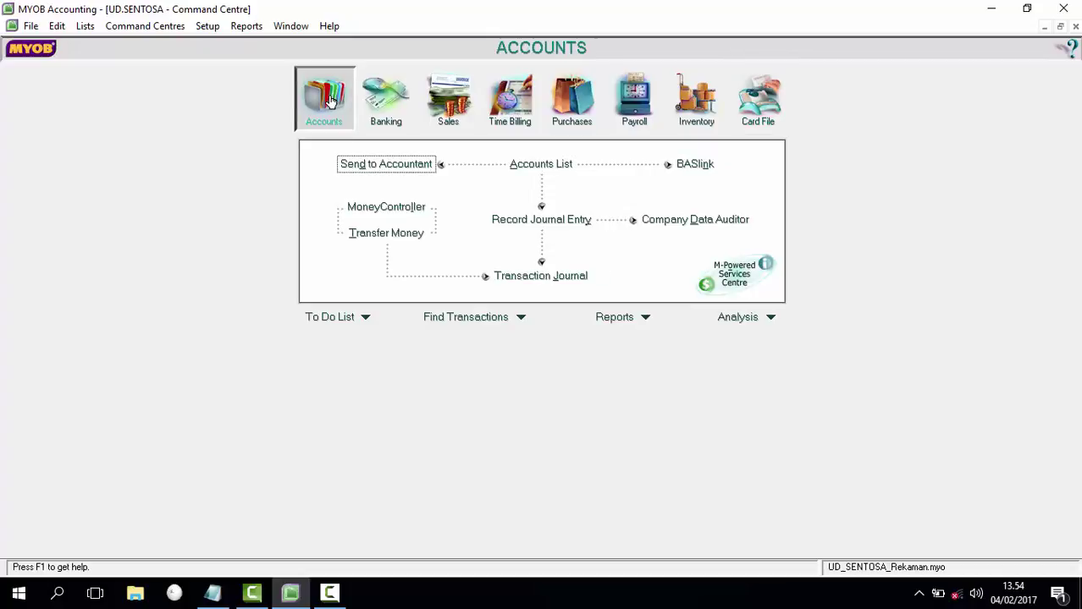
{"action": "left_click", "coordinate": [541, 169]}
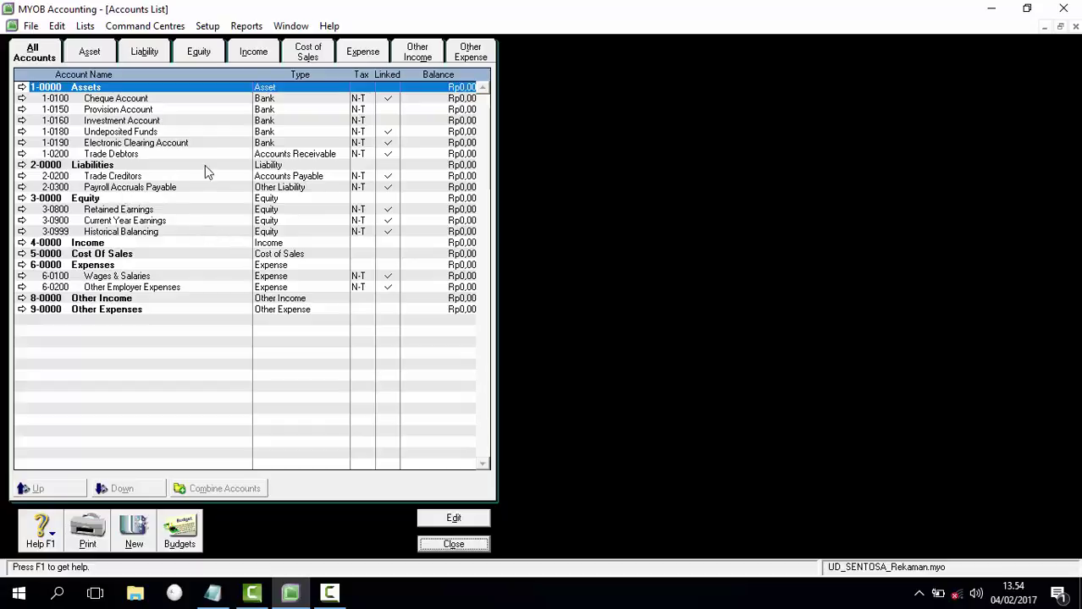
{"action": "left_click", "coordinate": [32, 26]}
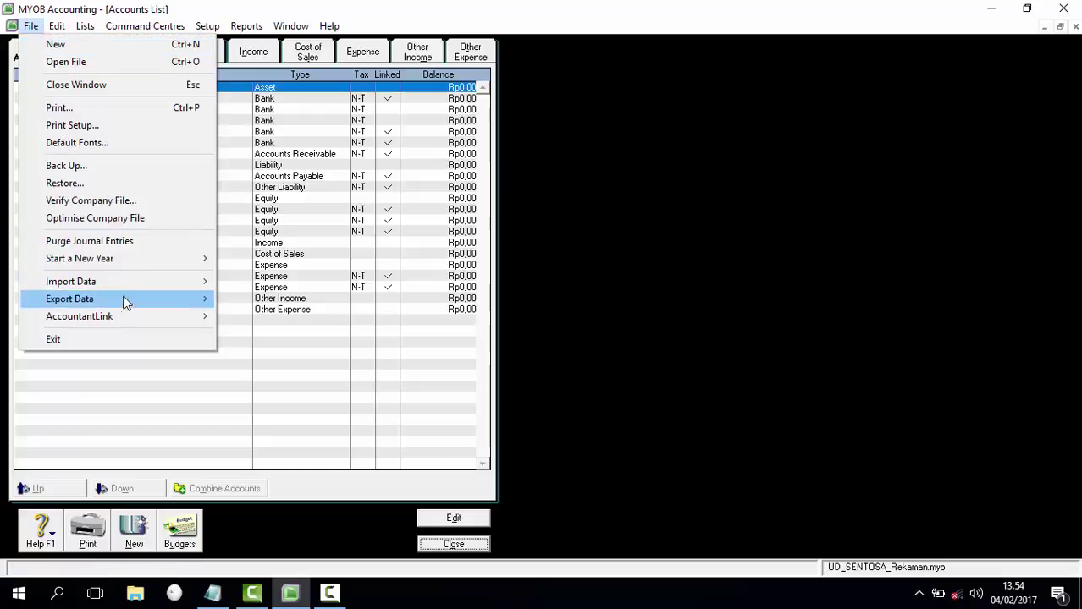
{"action": "mouse_move", "coordinate": [132, 290]}
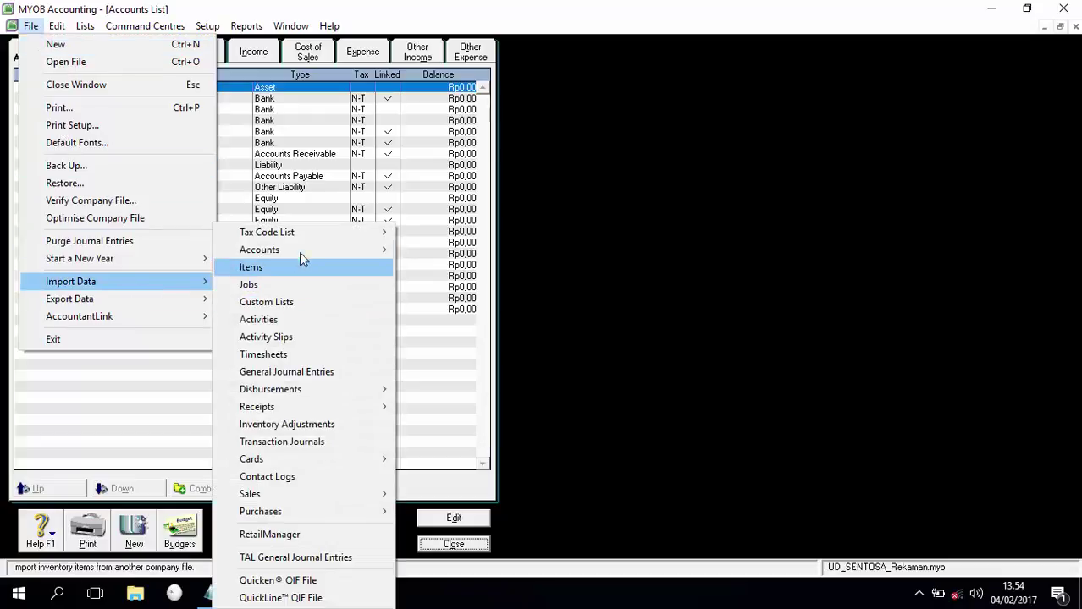
{"action": "mouse_move", "coordinate": [300, 249]}
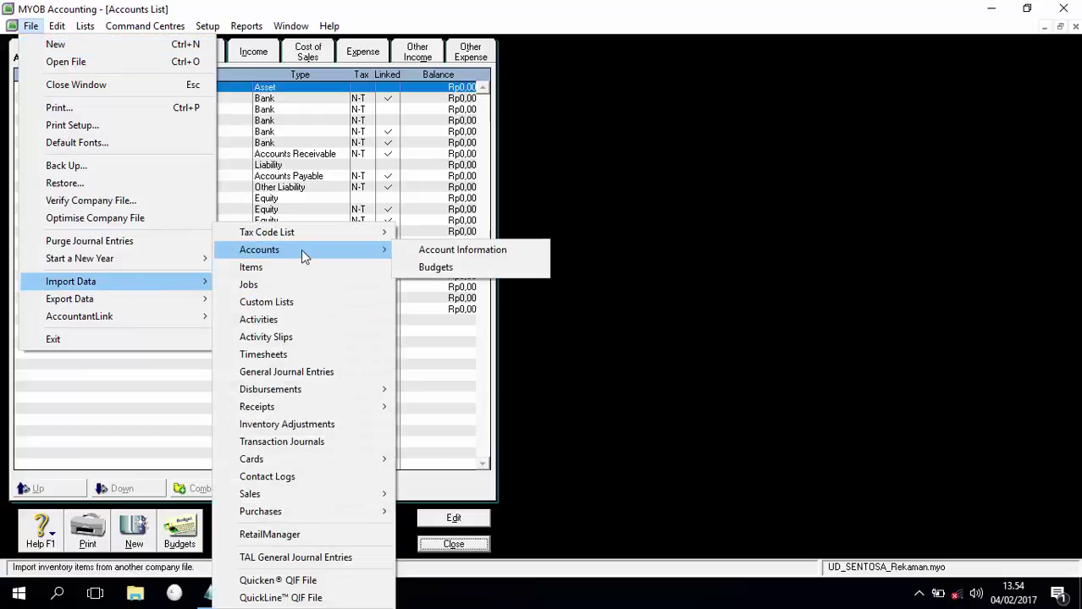
{"action": "left_click", "coordinate": [450, 253]}
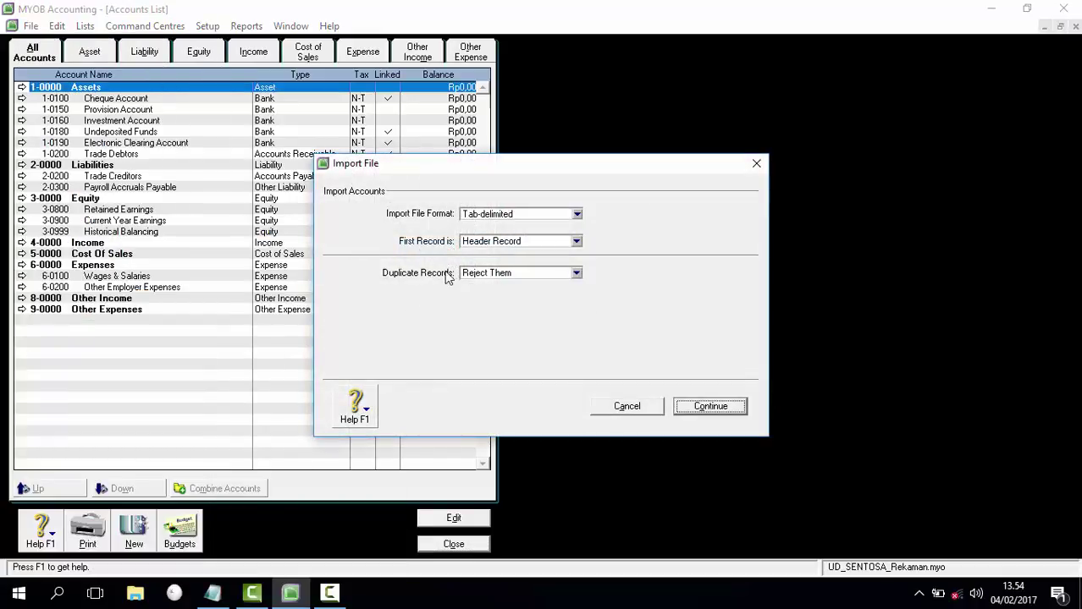
Step: Set duplicate records to Update Existing Record in the import settings
{"action": "left_click", "coordinate": [576, 273]}
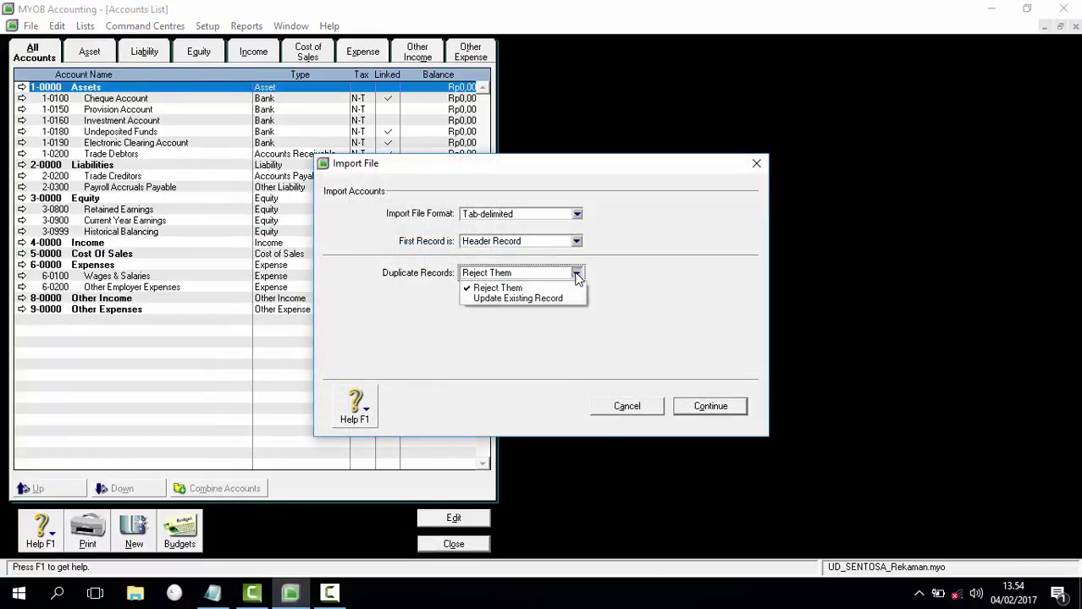
{"action": "left_click", "coordinate": [546, 299]}
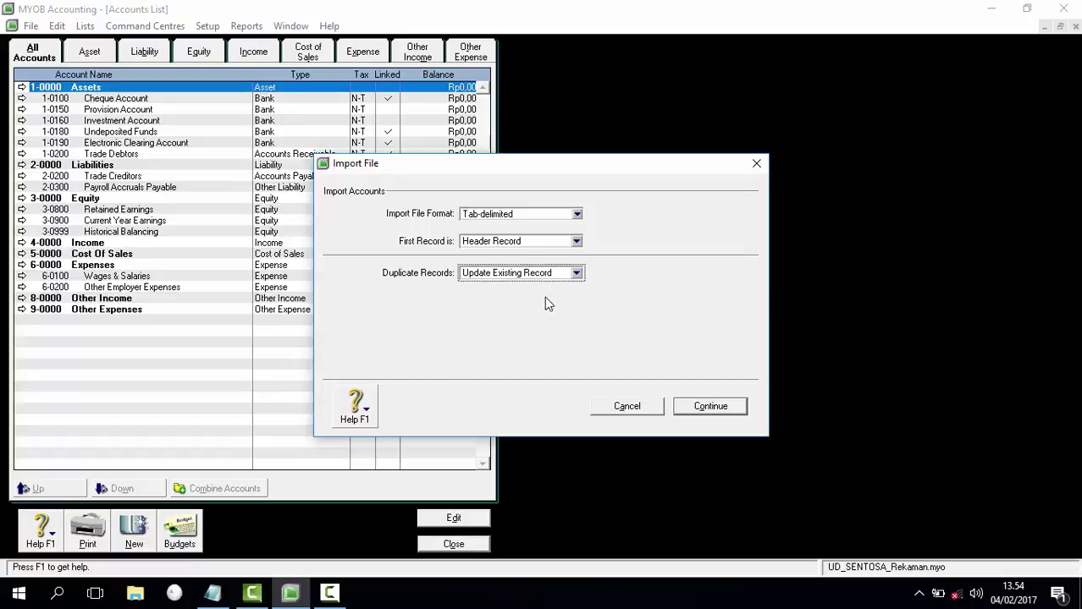
{"action": "left_click", "coordinate": [710, 406]}
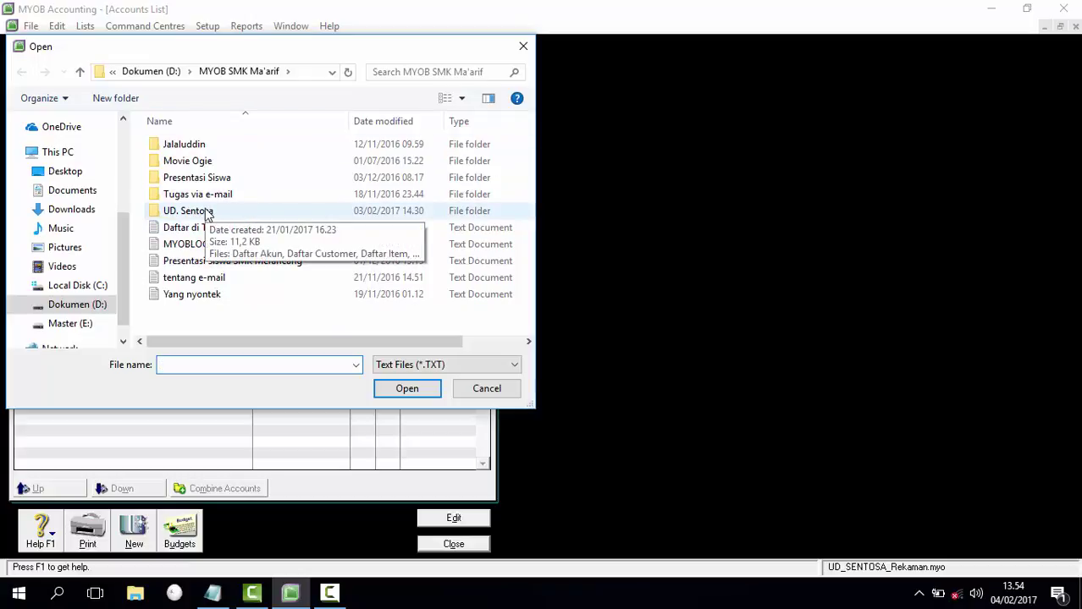
Step: Import the Daftar Akun file from UD. Sentosa with all fields matched, then close the summary
{"action": "double_click", "coordinate": [207, 211]}
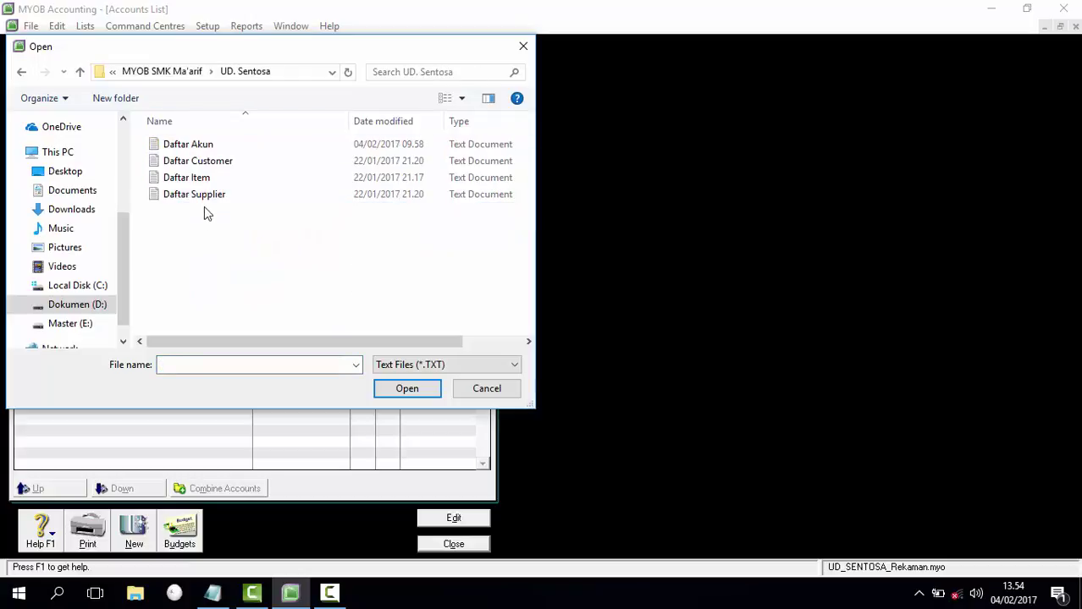
{"action": "left_click", "coordinate": [211, 148]}
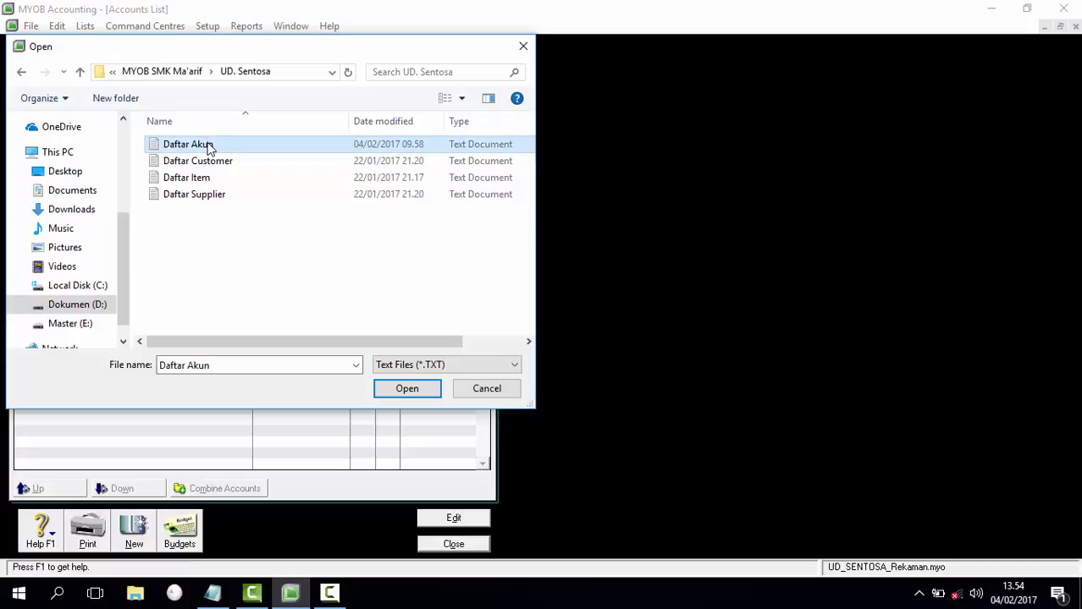
{"action": "left_click", "coordinate": [408, 390]}
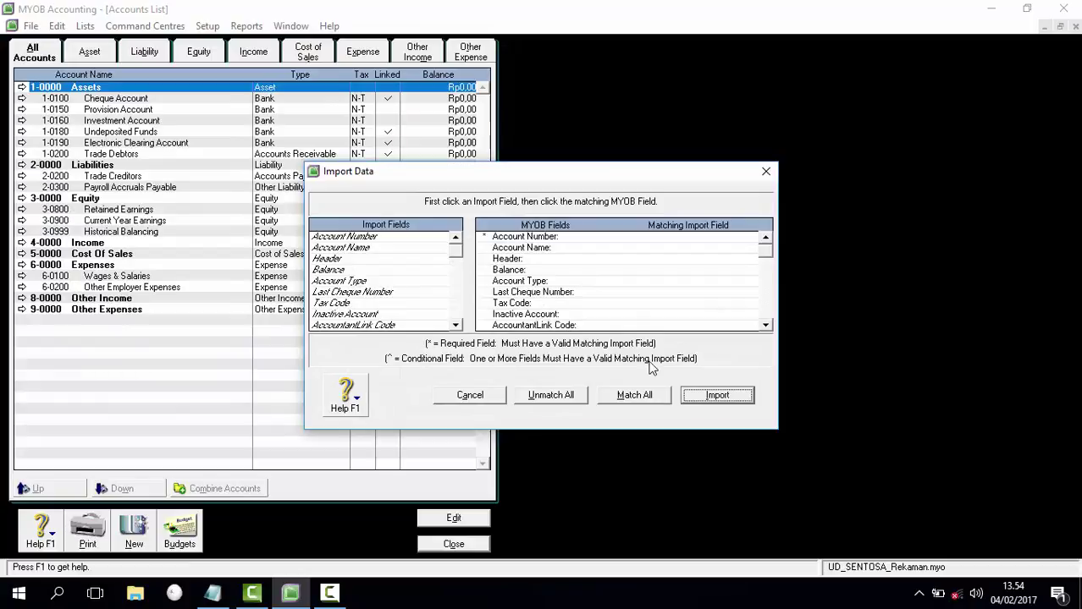
{"action": "left_click", "coordinate": [638, 399]}
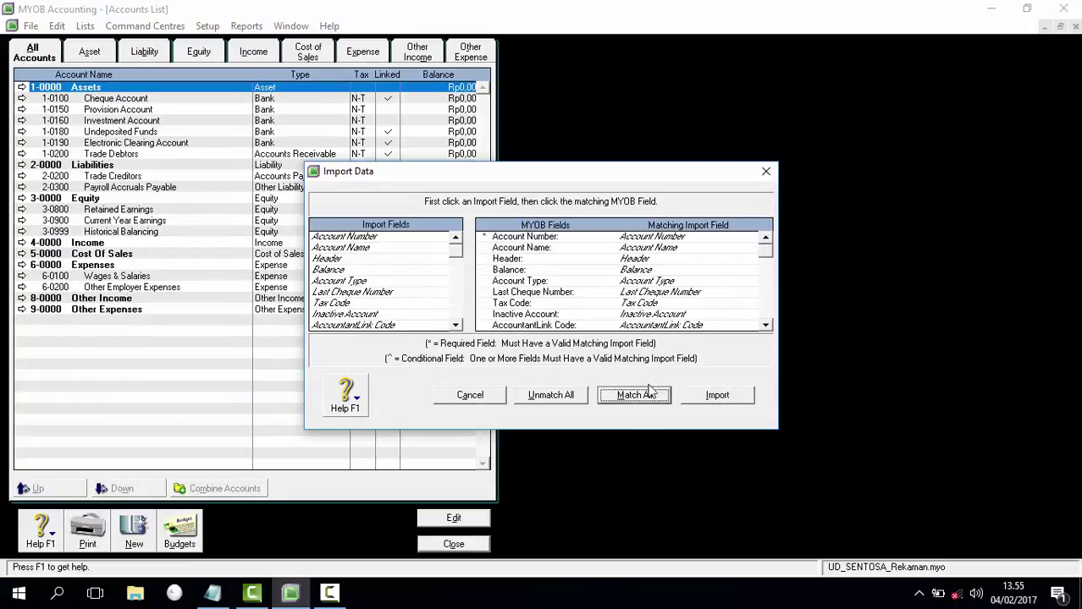
{"action": "left_click", "coordinate": [719, 395]}
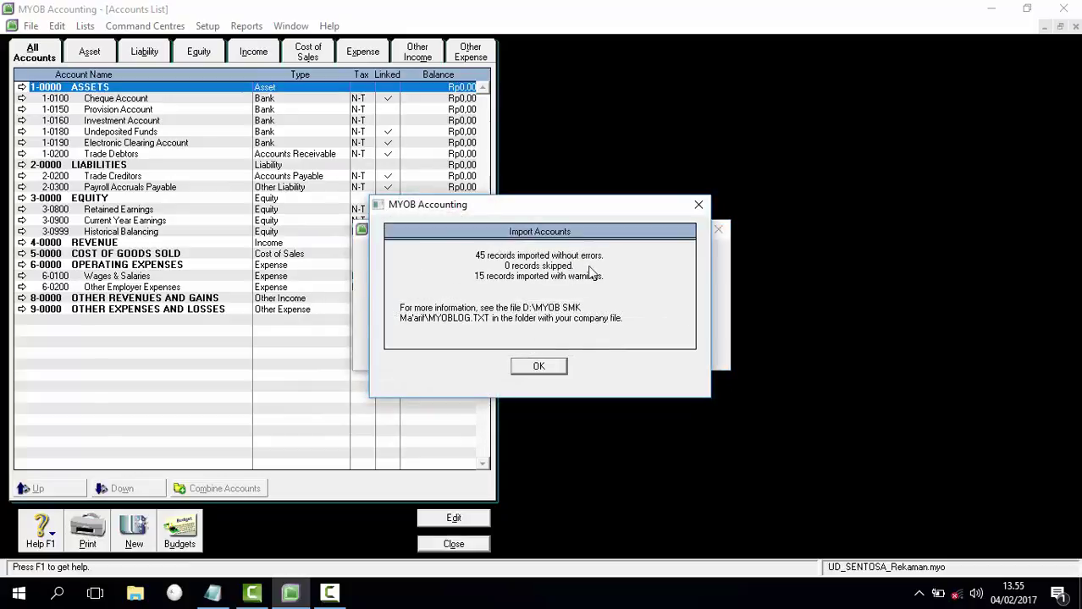
{"action": "left_click", "coordinate": [557, 368]}
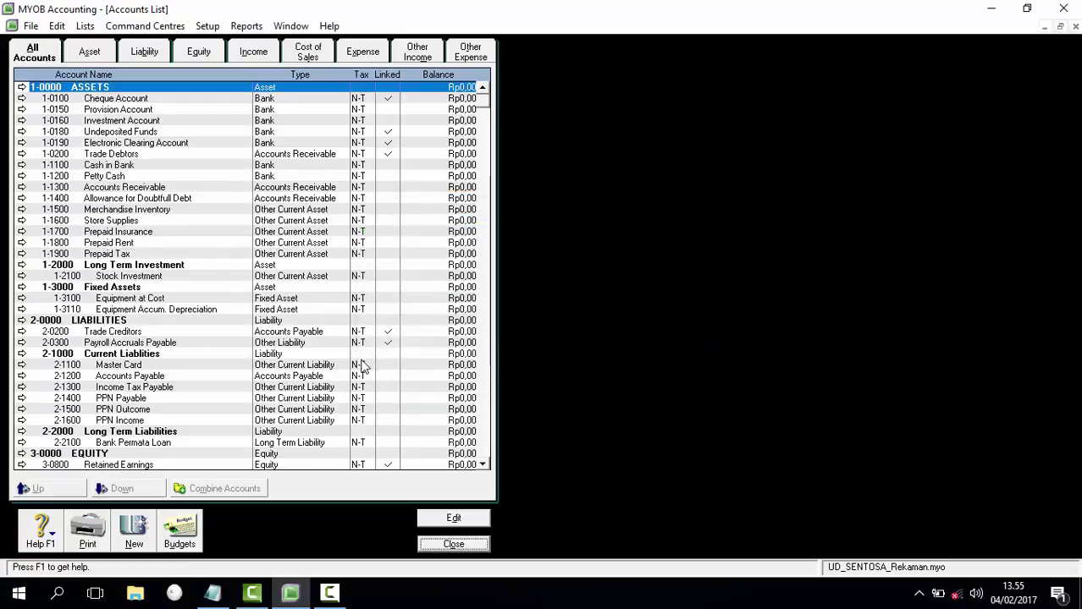
Step: Browse the Asset, Liability, Equity, Income, Cost of Sales, Expense, Other Income and Other Expense tabs
{"action": "scroll", "coordinate": [167, 293], "scroll_direction": "down", "scroll_amount": 13}
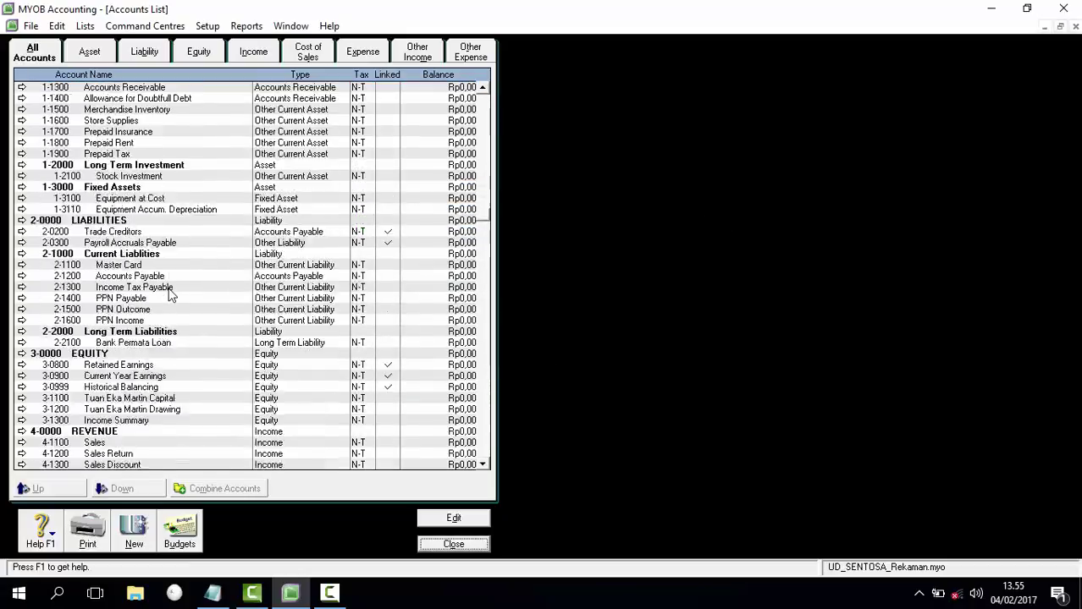
{"action": "left_click", "coordinate": [98, 55]}
{"action": "left_click", "coordinate": [141, 52]}
{"action": "left_click", "coordinate": [194, 53]}
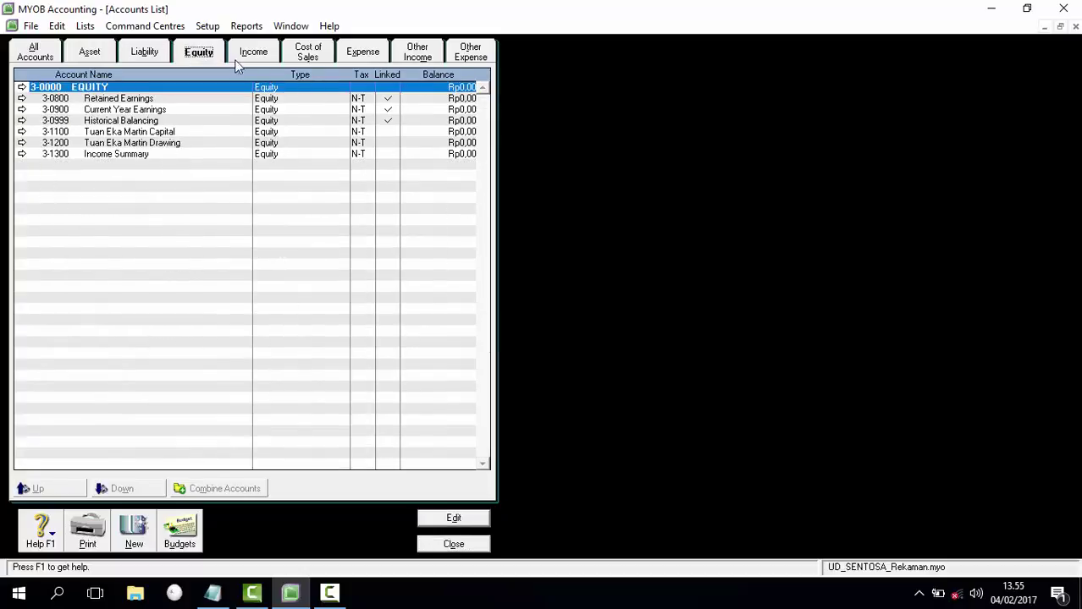
{"action": "left_click", "coordinate": [257, 53]}
{"action": "left_click", "coordinate": [308, 53]}
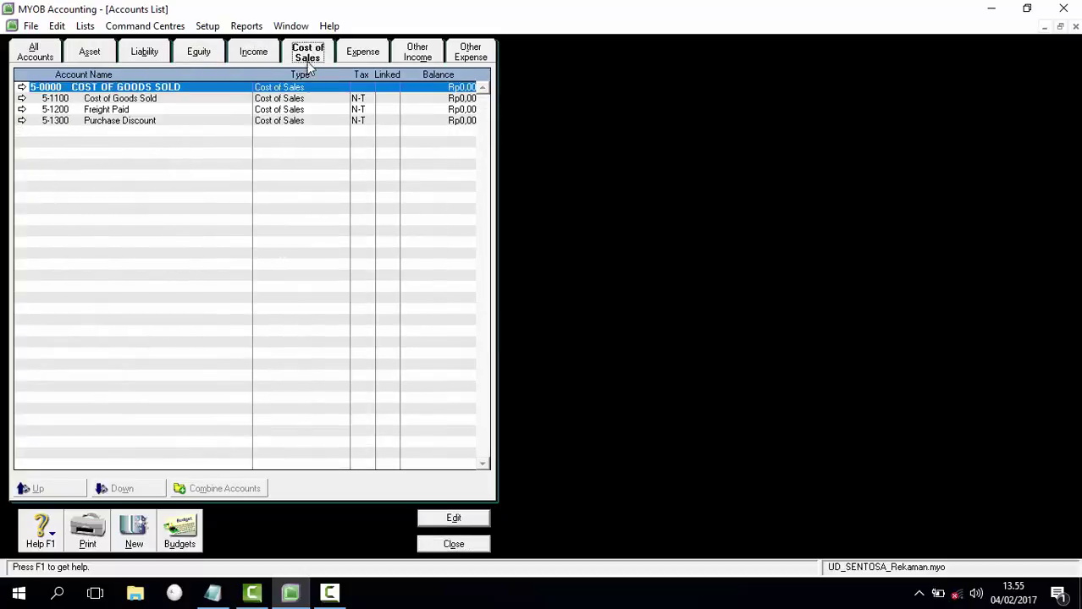
{"action": "left_click", "coordinate": [364, 55]}
{"action": "left_click", "coordinate": [417, 57]}
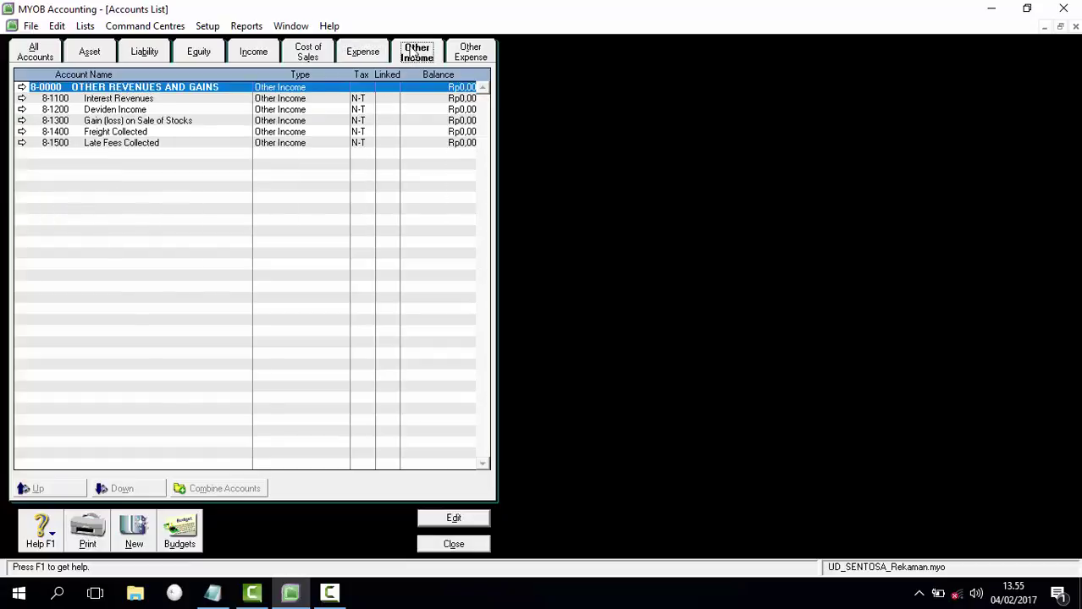
{"action": "left_click", "coordinate": [470, 53]}
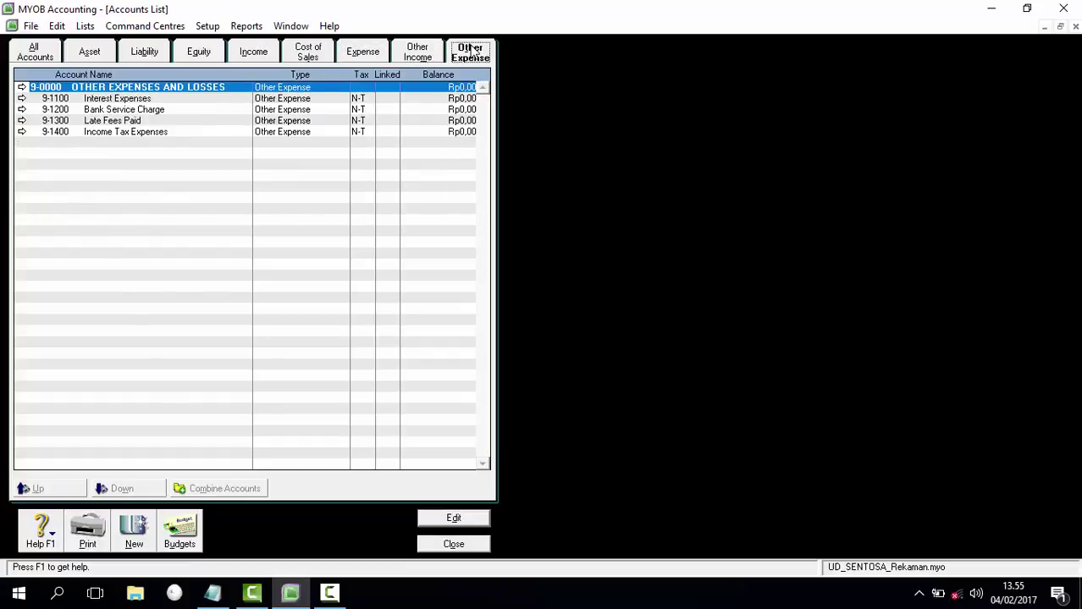
Step: Close the Accounts List, review guide step 3 'Mengatur Linked Account' in Notepad, then hide Notepad
{"action": "left_click", "coordinate": [453, 544]}
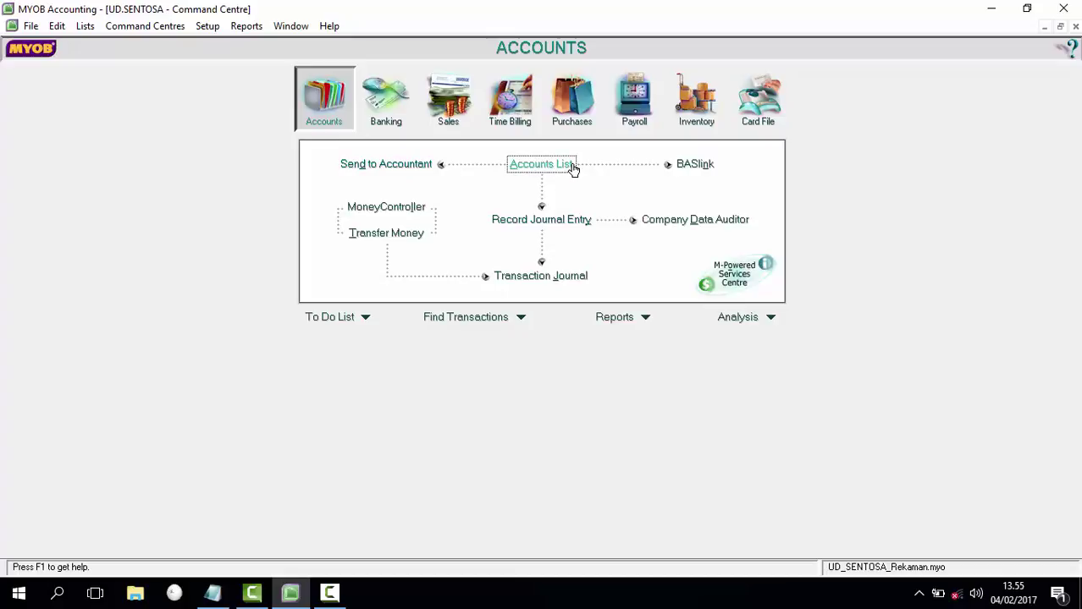
{"action": "left_click", "coordinate": [212, 593]}
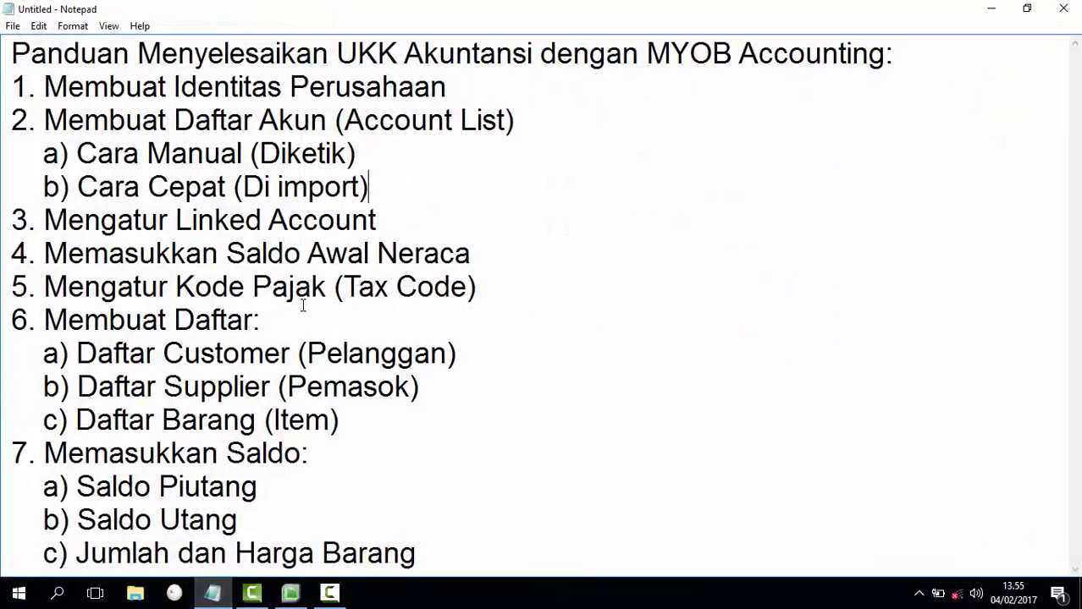
{"action": "left_click", "coordinate": [46, 221]}
{"action": "left_click_drag", "start_coordinate": [46, 221], "coordinate": [391, 227]}
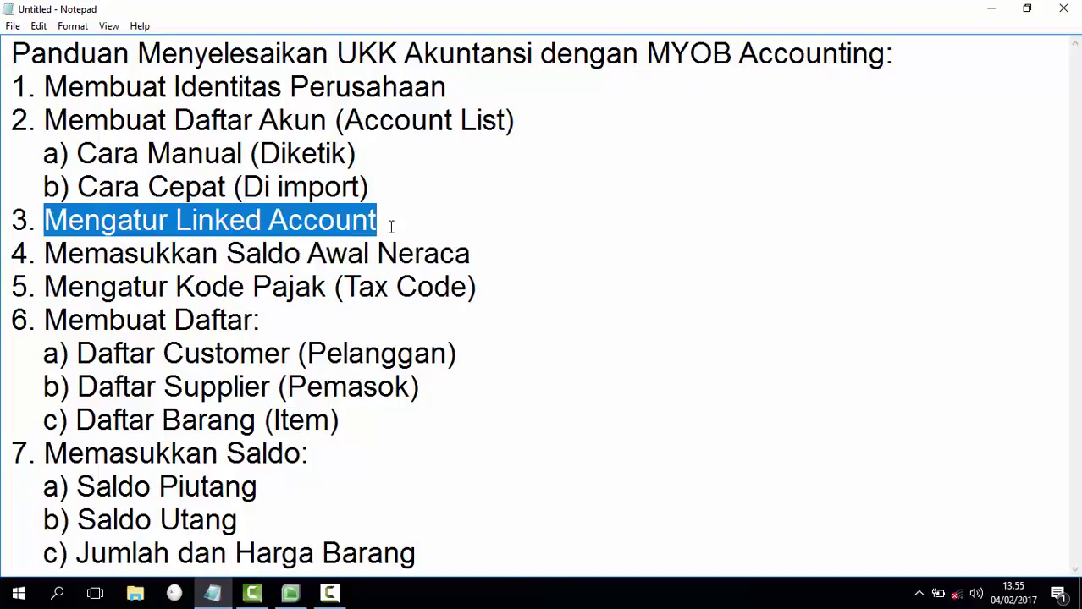
{"action": "left_click", "coordinate": [396, 216]}
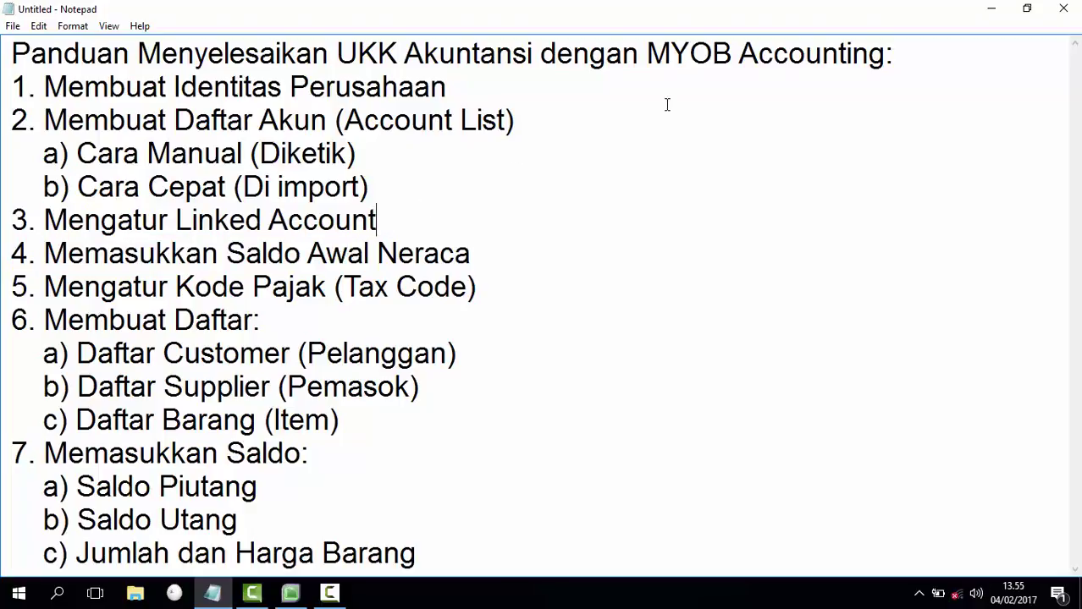
{"action": "left_click", "coordinate": [991, 8]}
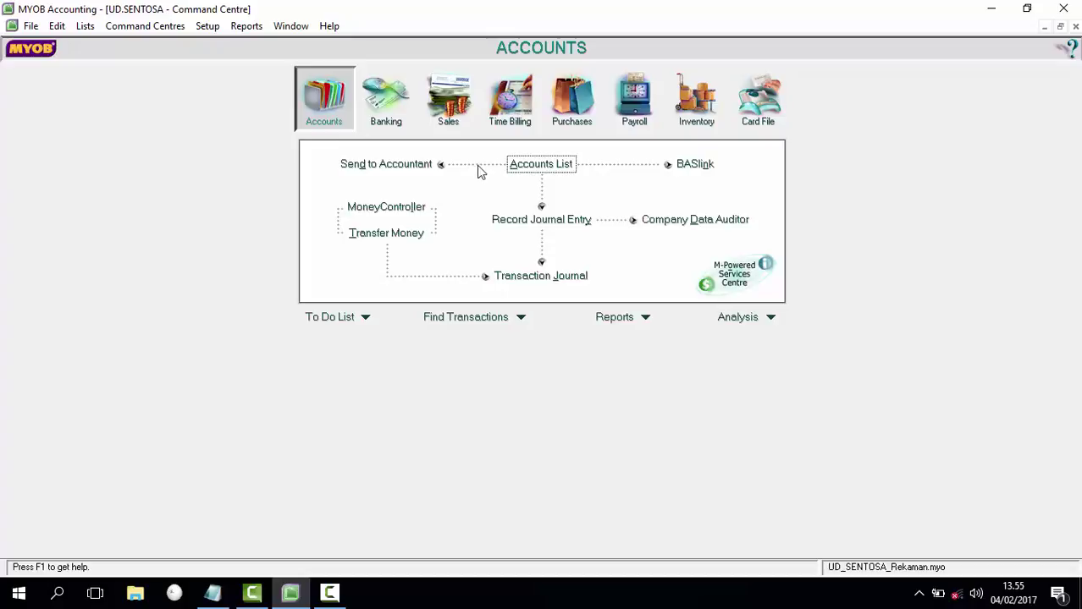
Step: In Accounts & Banking Linked Accounts, link historical balancing to 3-1300 Income Summary
{"action": "left_click", "coordinate": [213, 27]}
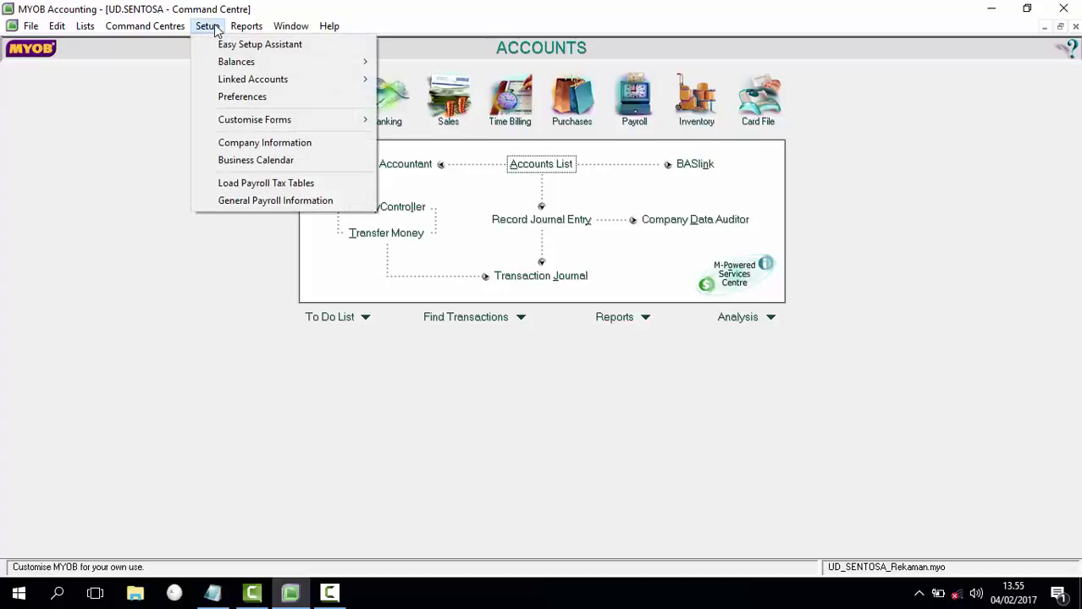
{"action": "mouse_move", "coordinate": [310, 84]}
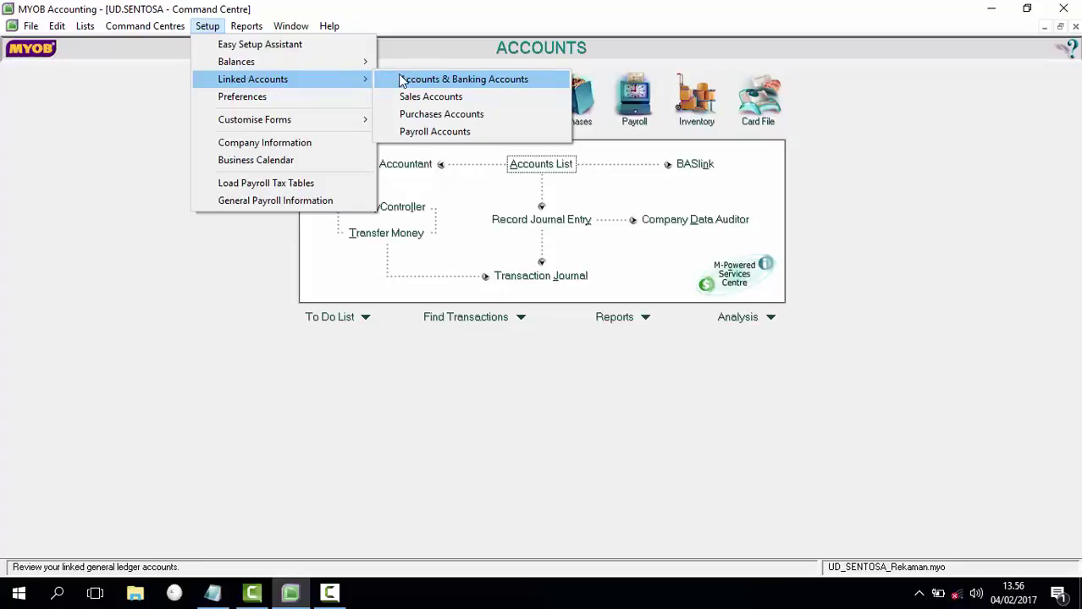
{"action": "left_click", "coordinate": [444, 79]}
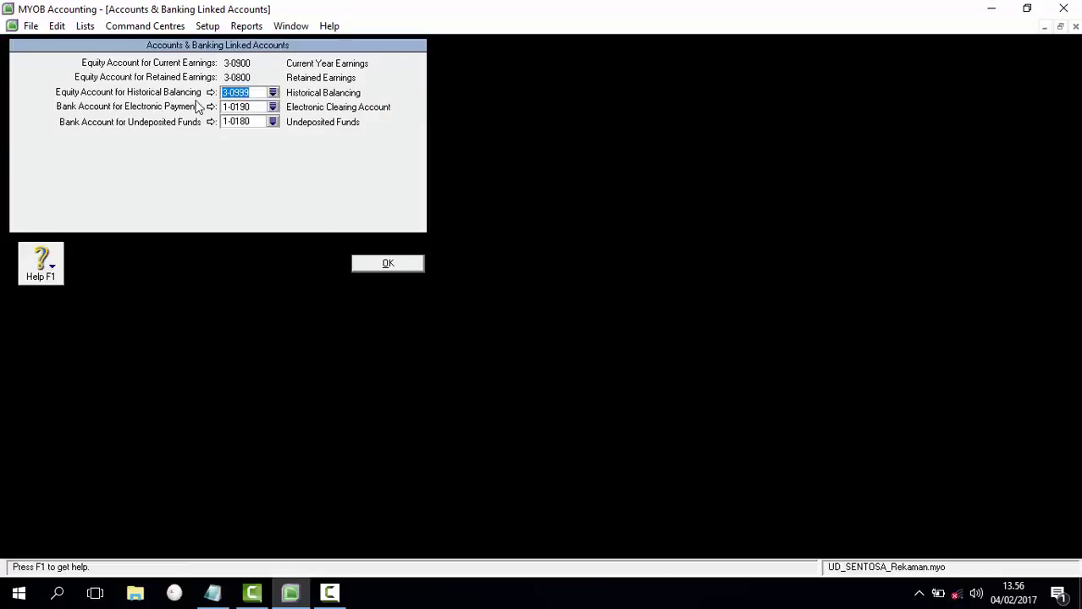
{"action": "left_click", "coordinate": [273, 93]}
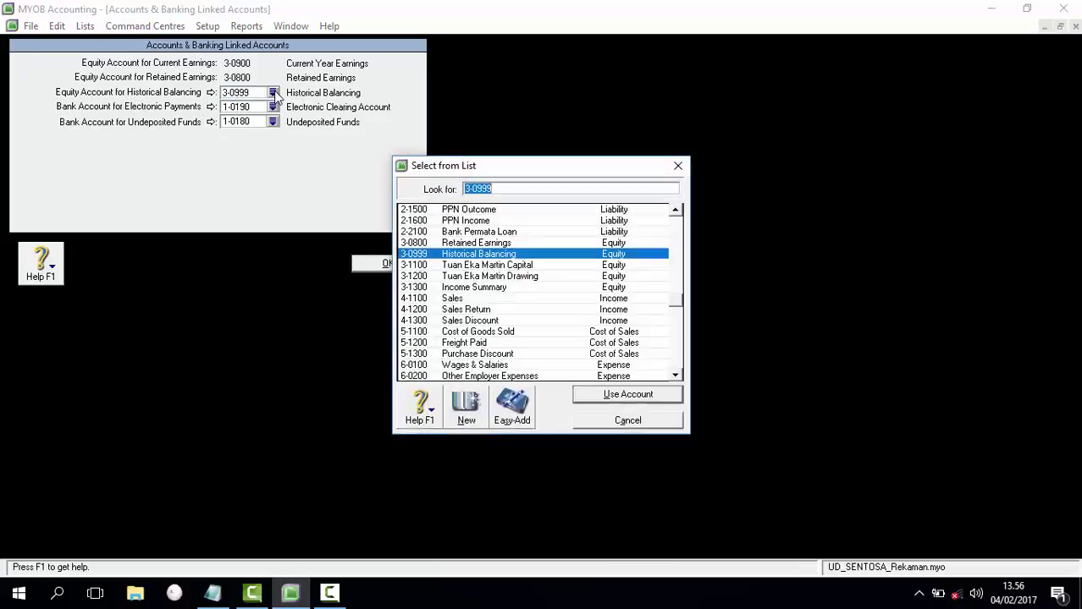
{"action": "double_click", "coordinate": [474, 288]}
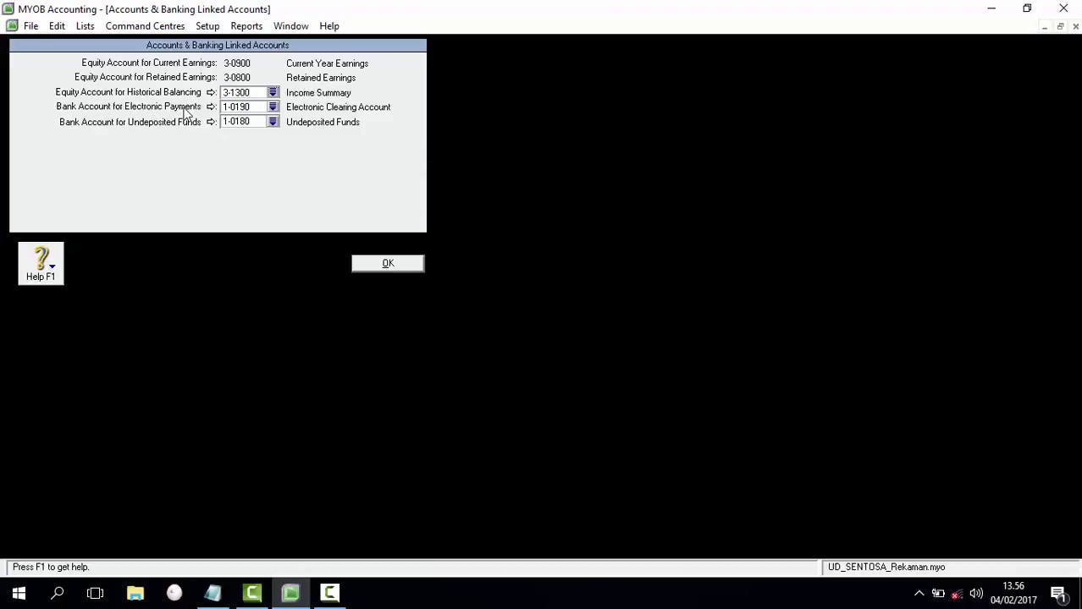
Step: Link electronic payments to 1-1100 Cash in Bank and undeposited funds to 1-1200 Petty Cash, confirming both changes
{"action": "left_click", "coordinate": [272, 107]}
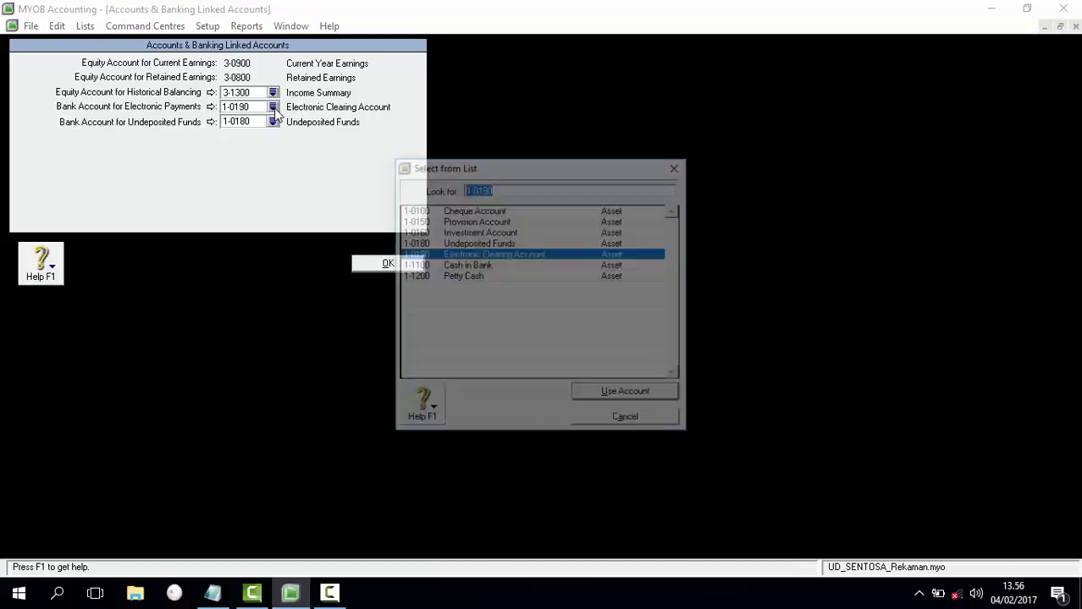
{"action": "double_click", "coordinate": [462, 266]}
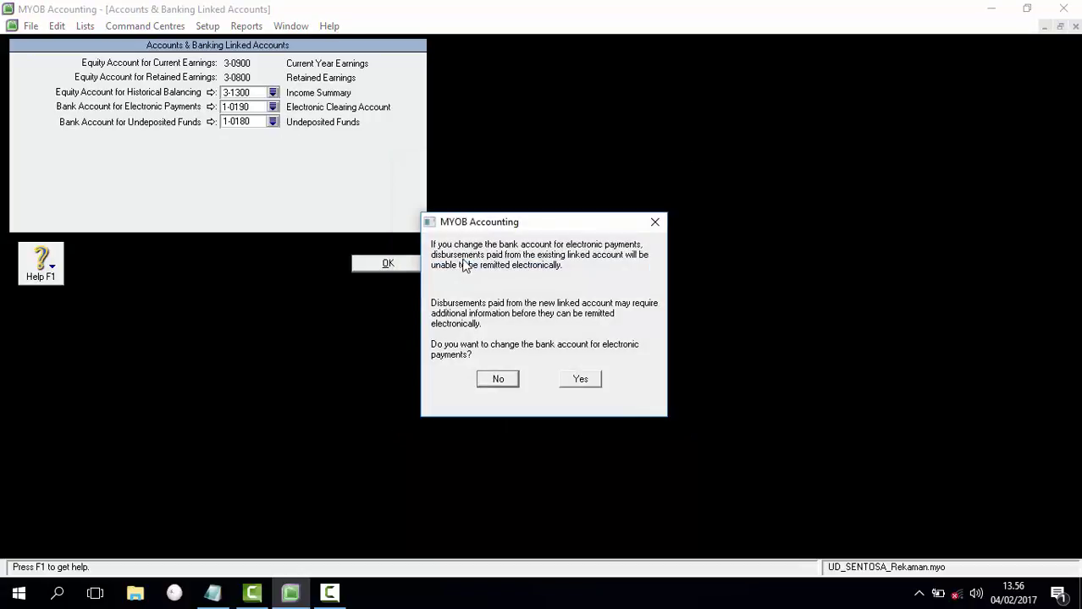
{"action": "left_click", "coordinate": [580, 379]}
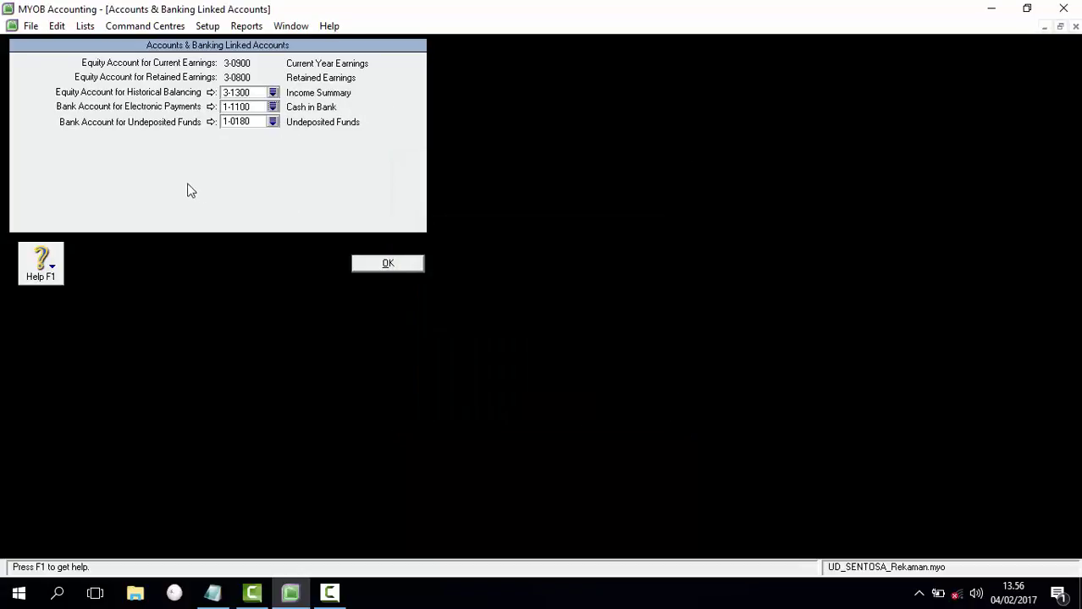
{"action": "left_click", "coordinate": [273, 122]}
{"action": "double_click", "coordinate": [480, 279]}
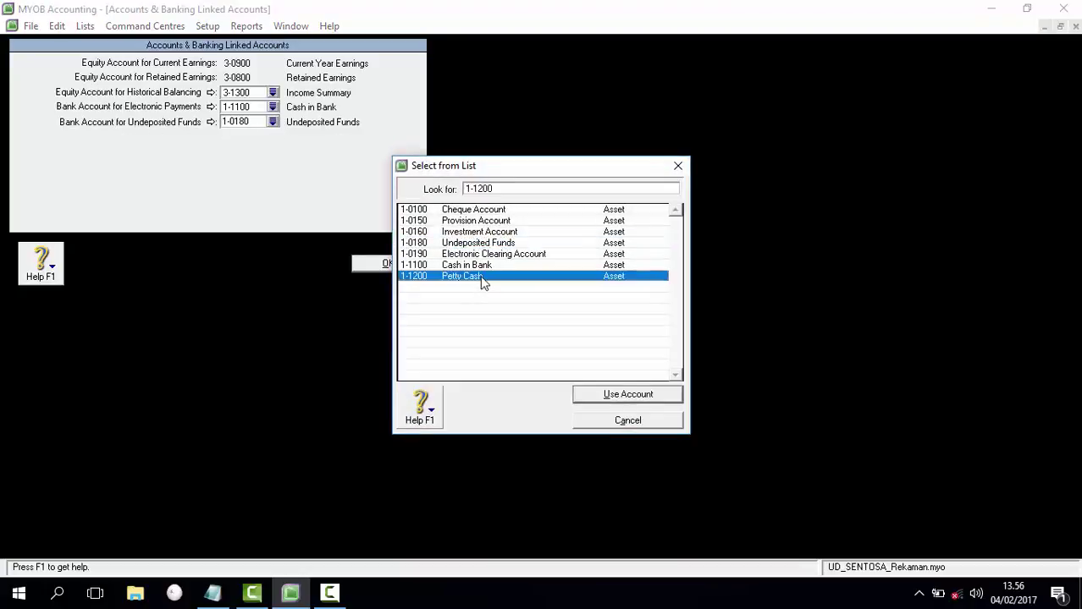
{"action": "left_click", "coordinate": [580, 370]}
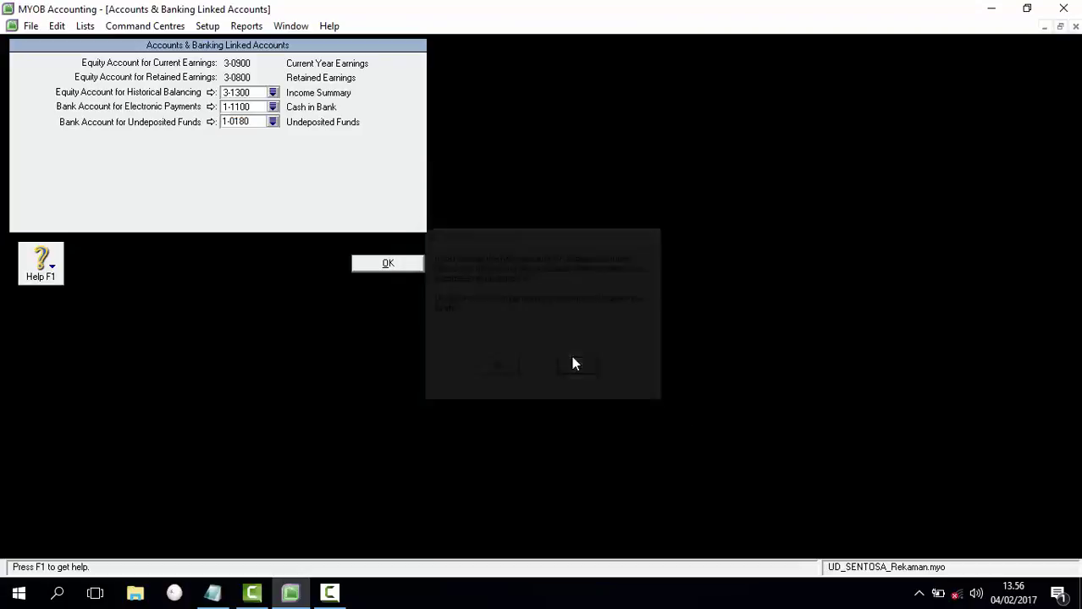
Step: Save the banking linked accounts and bring up the Sales Linked Accounts settings
{"action": "left_click", "coordinate": [388, 265]}
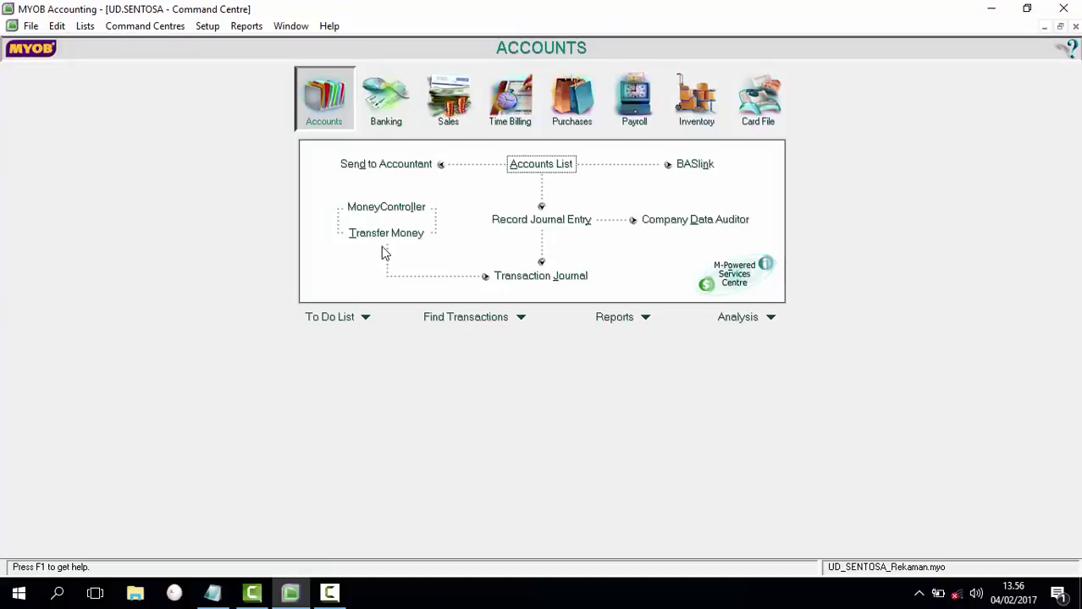
{"action": "left_click", "coordinate": [209, 30]}
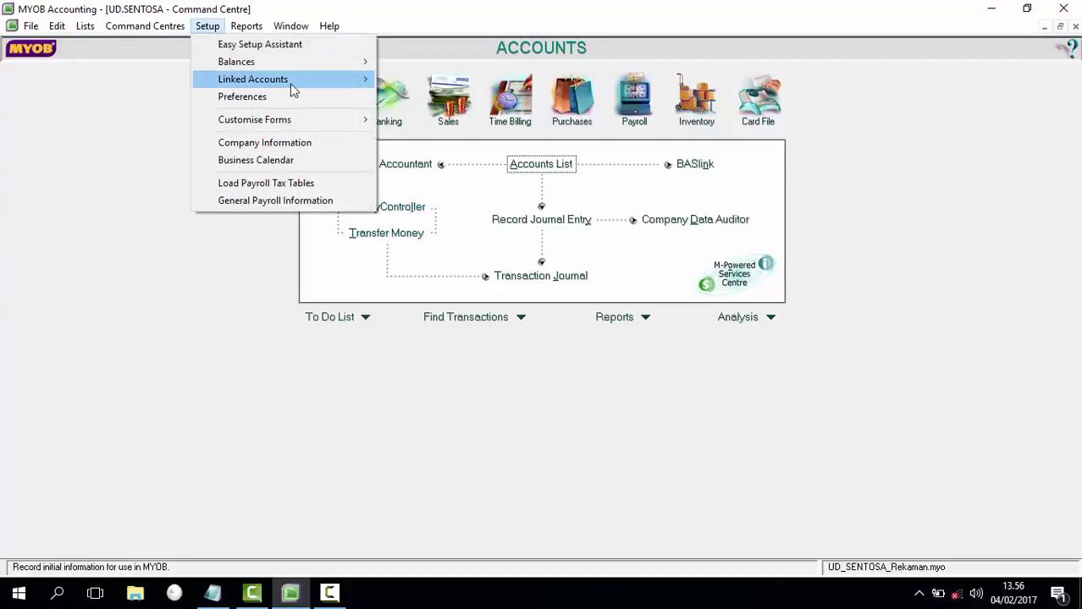
{"action": "mouse_move", "coordinate": [367, 77]}
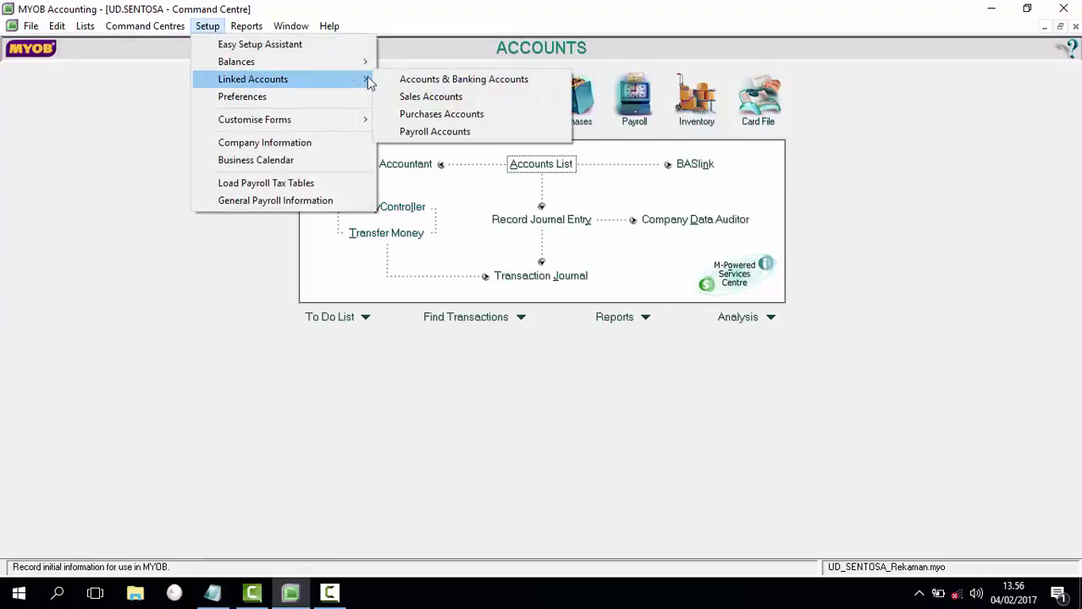
{"action": "left_click", "coordinate": [409, 98]}
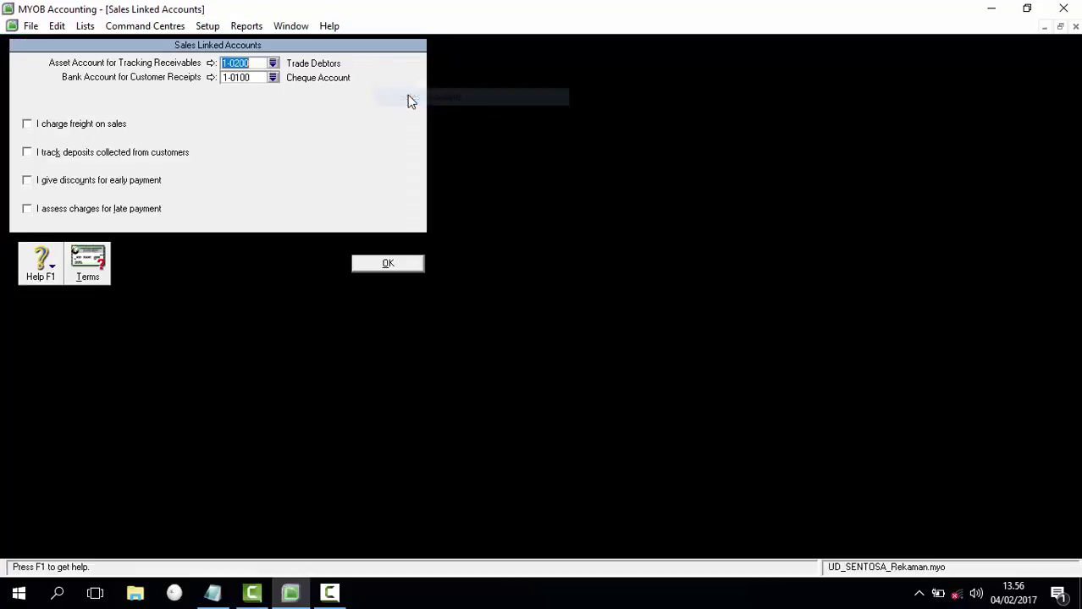
Step: Link receivables to 1-1300 Accounts Receivable and customer receipts to 1-1100 Cash in Bank
{"action": "left_click", "coordinate": [273, 65]}
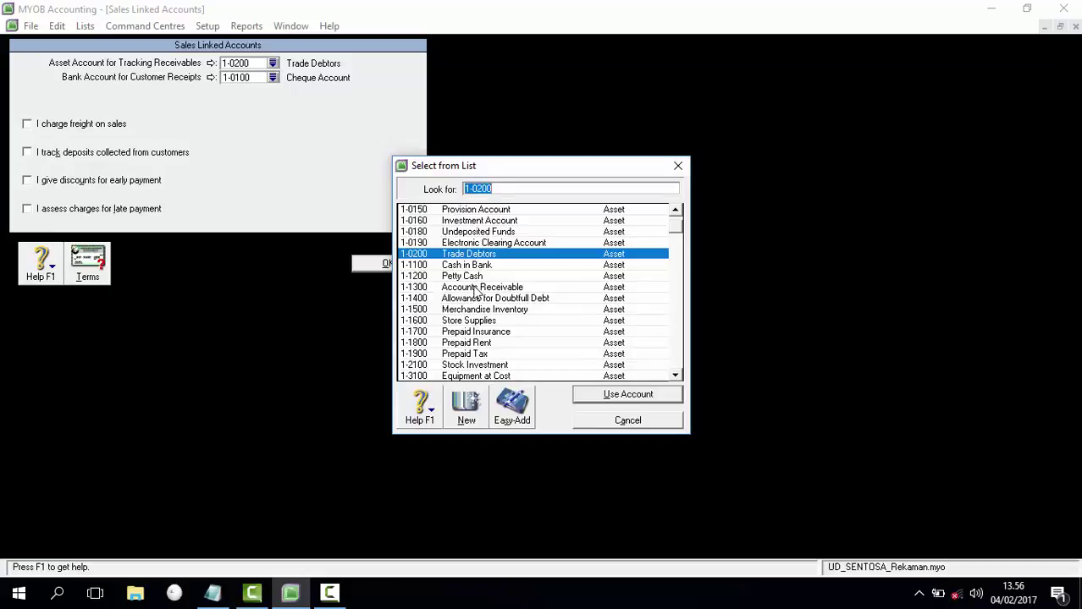
{"action": "double_click", "coordinate": [476, 288]}
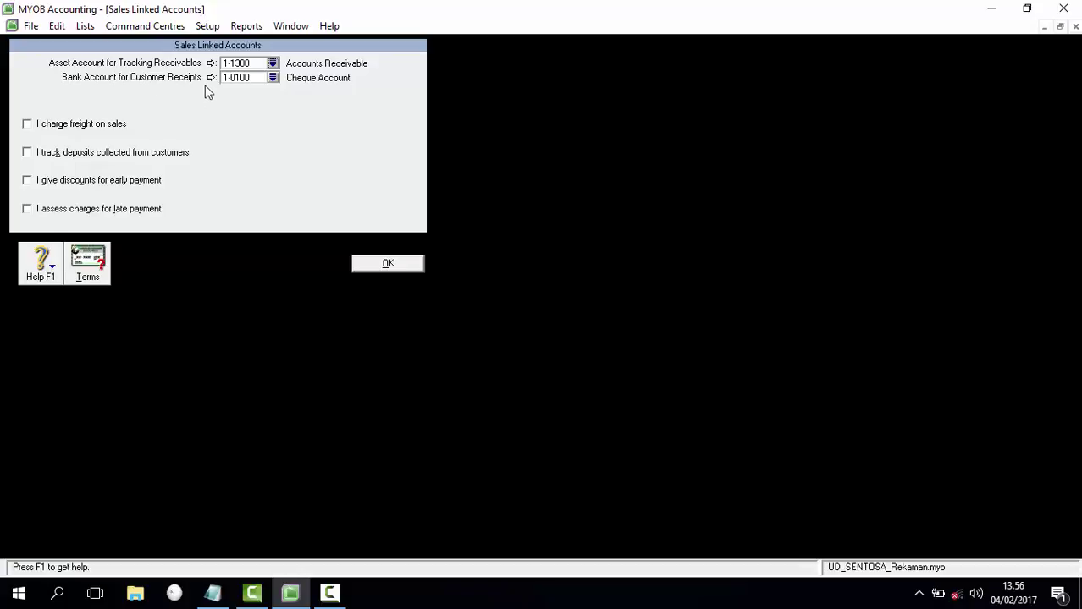
{"action": "left_click", "coordinate": [273, 78]}
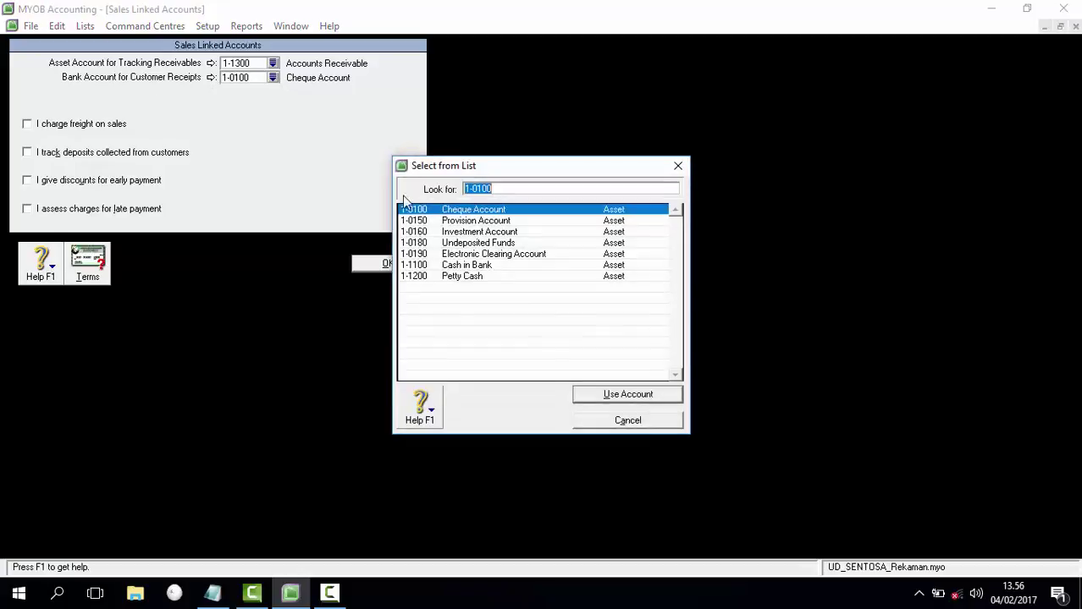
{"action": "double_click", "coordinate": [468, 270]}
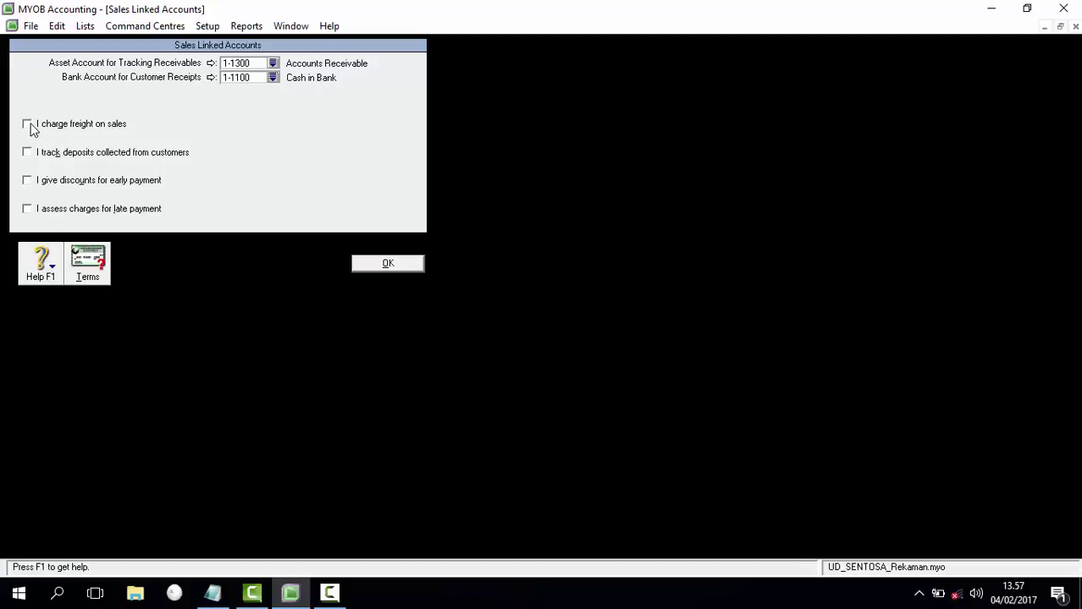
Step: Enable freight on sales, linked to 8-1400 Freight Collected, dismissing the warning
{"action": "left_click", "coordinate": [30, 126]}
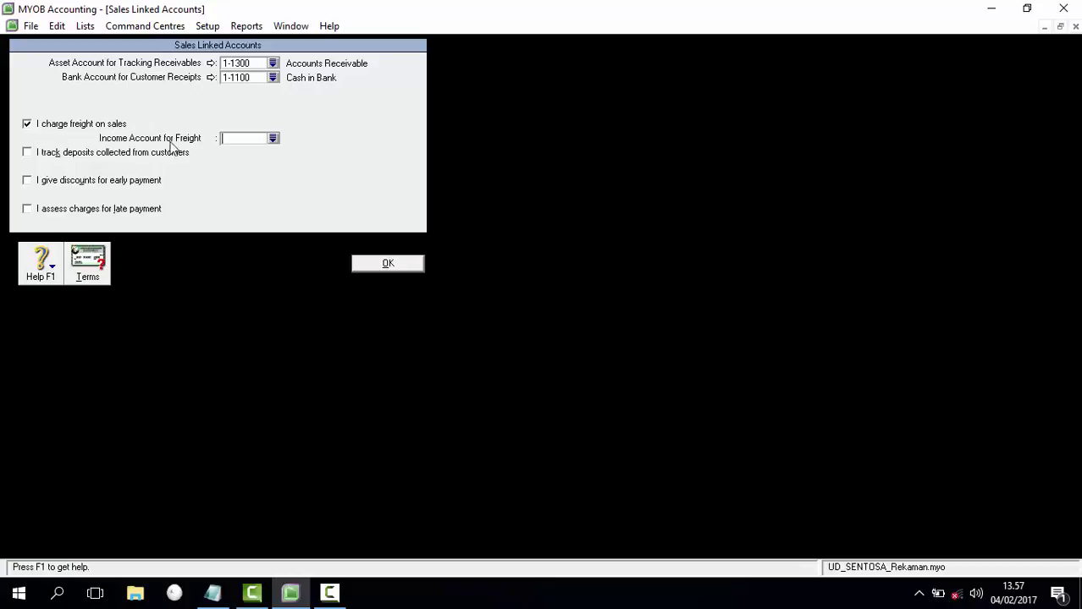
{"action": "left_click", "coordinate": [272, 139]}
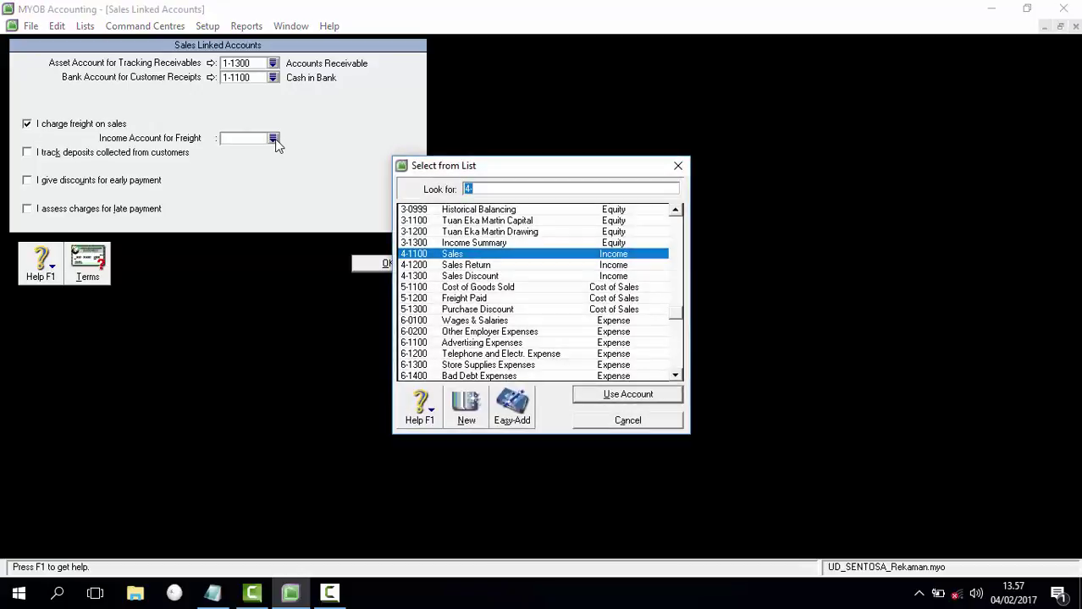
{"action": "left_click", "coordinate": [676, 352]}
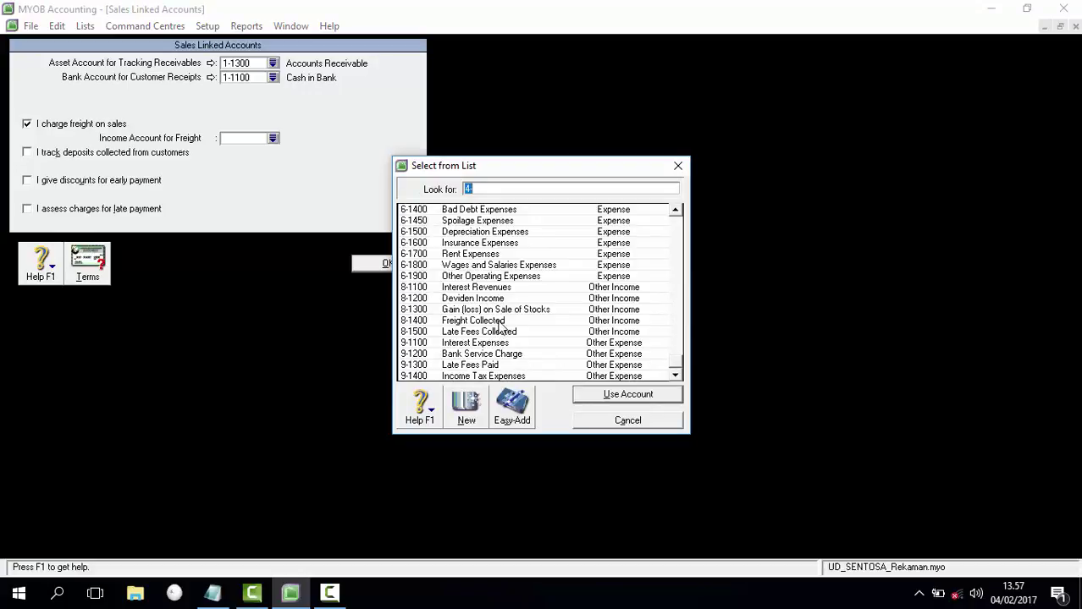
{"action": "double_click", "coordinate": [499, 321]}
{"action": "left_click", "coordinate": [545, 348]}
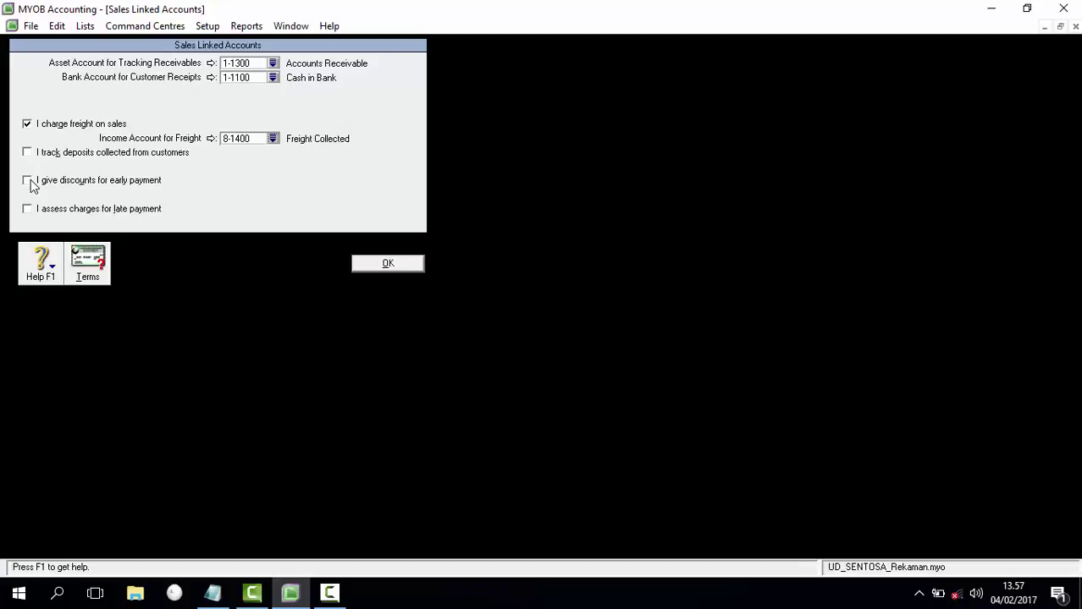
Step: Enable early-payment discounts, linked to 4-1300 Sales Discount, dismissing the warning
{"action": "left_click", "coordinate": [30, 183]}
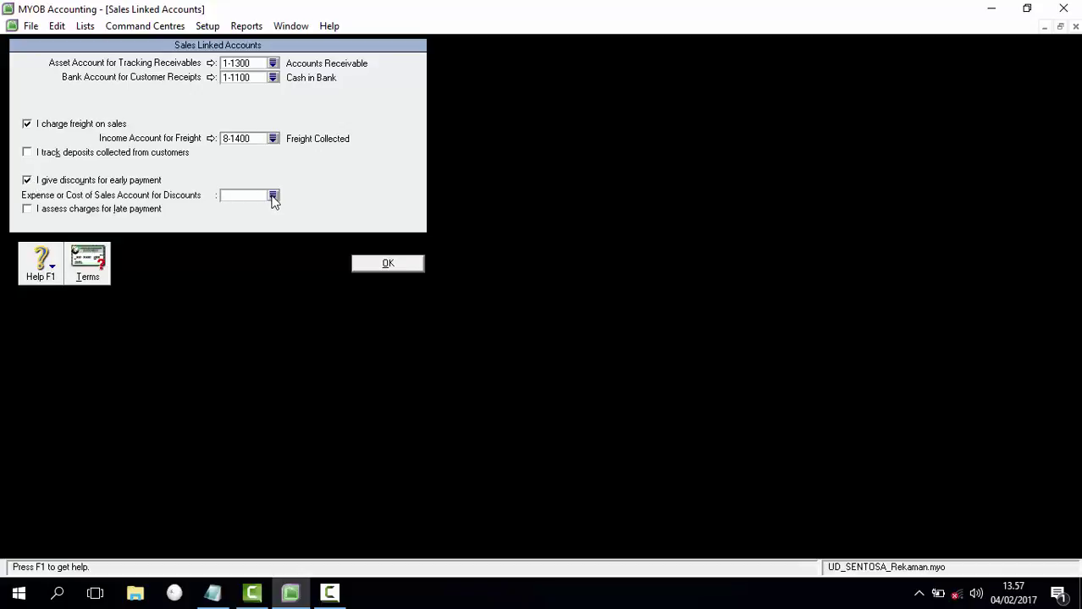
{"action": "left_click", "coordinate": [273, 197]}
{"action": "left_click", "coordinate": [480, 212]}
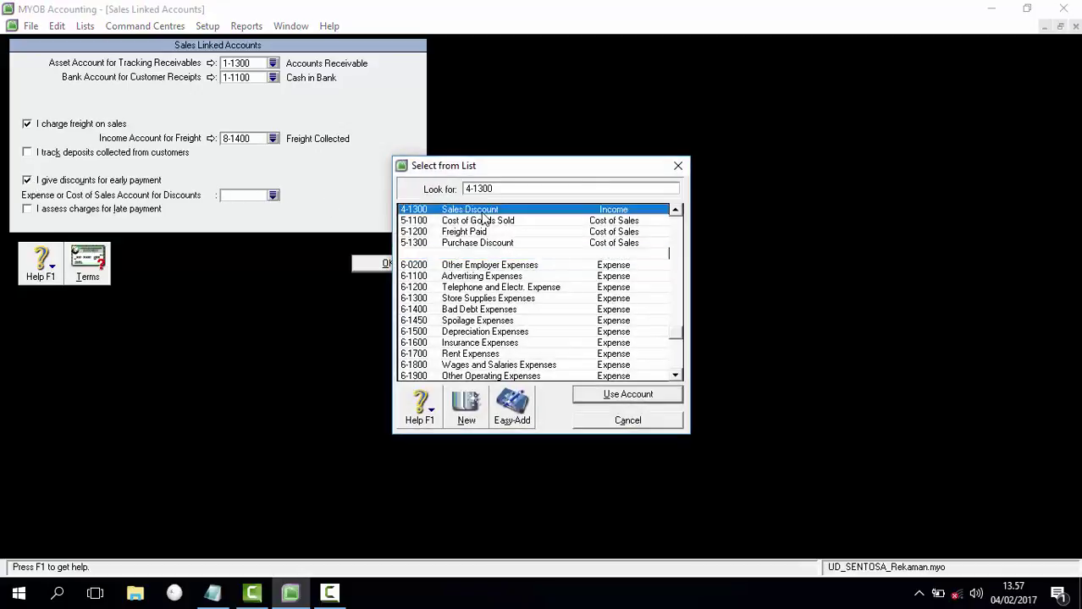
{"action": "double_click", "coordinate": [481, 212]}
{"action": "left_click", "coordinate": [559, 350]}
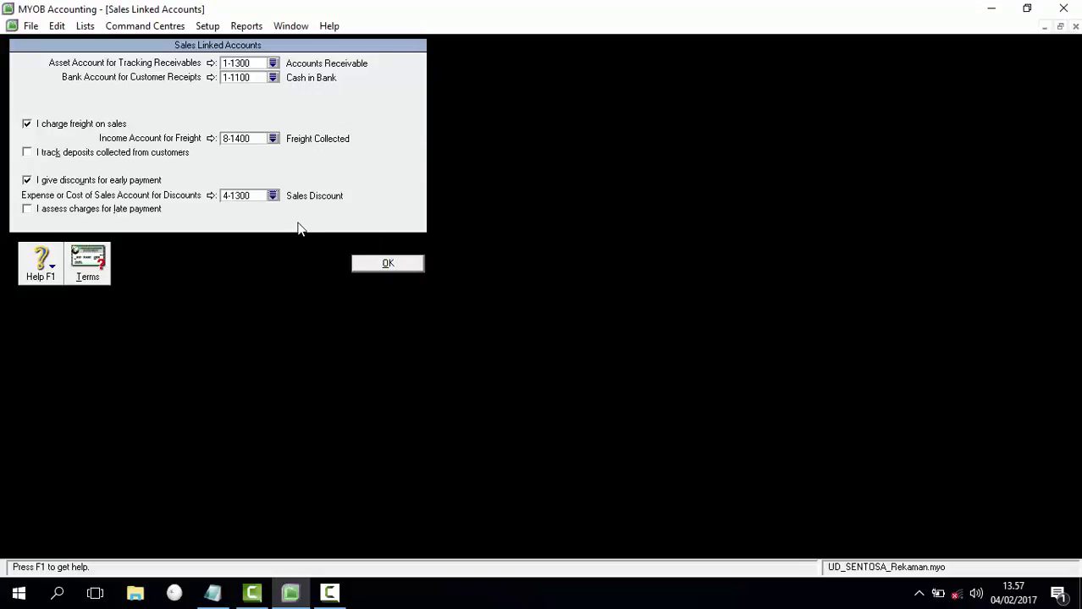
Step: Enable late-payment charges, linked to 8-1500 Late Fees Collected, dismissing the warning
{"action": "left_click", "coordinate": [28, 209]}
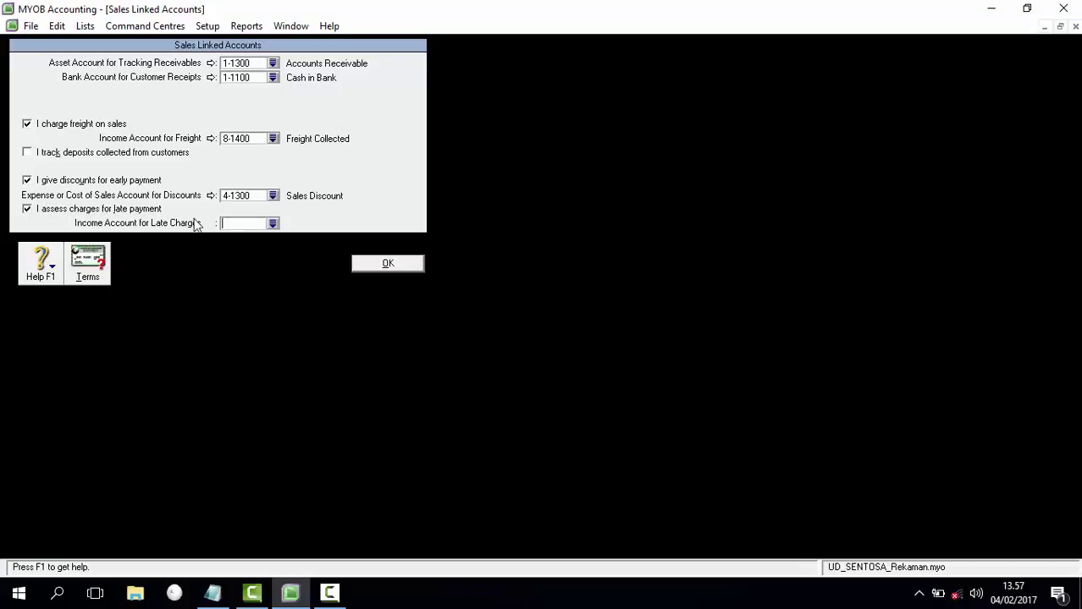
{"action": "left_click", "coordinate": [272, 224]}
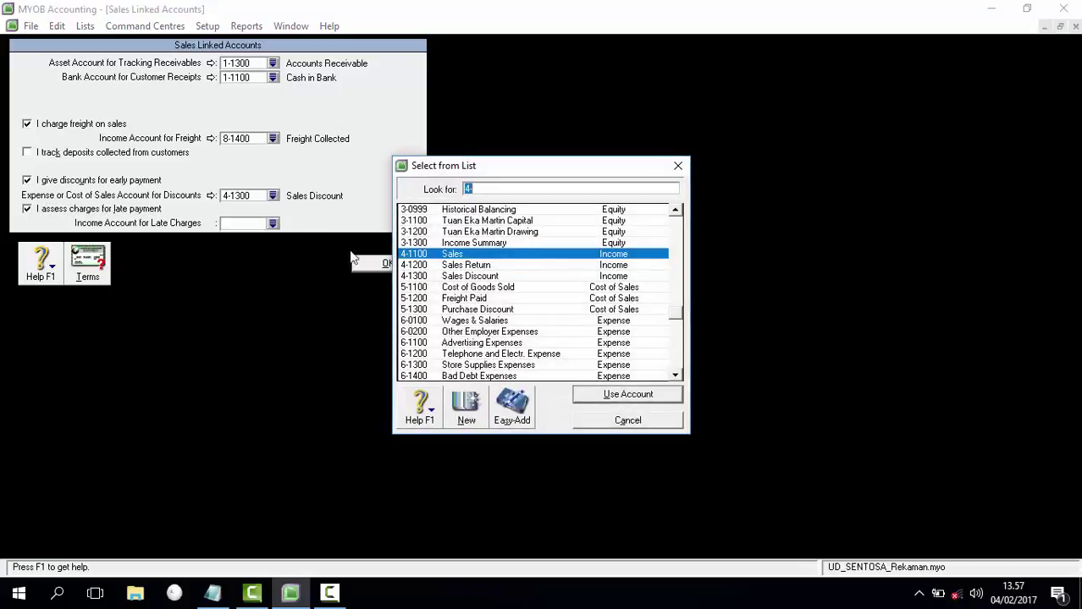
{"action": "scroll", "coordinate": [556, 340], "scroll_direction": "down", "scroll_amount": 5}
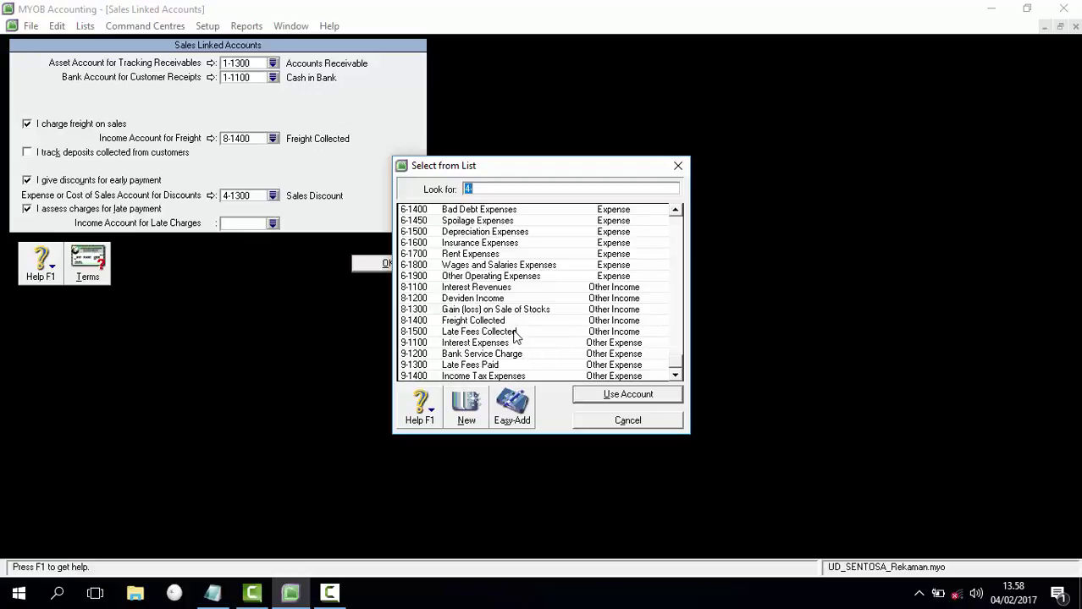
{"action": "double_click", "coordinate": [515, 332]}
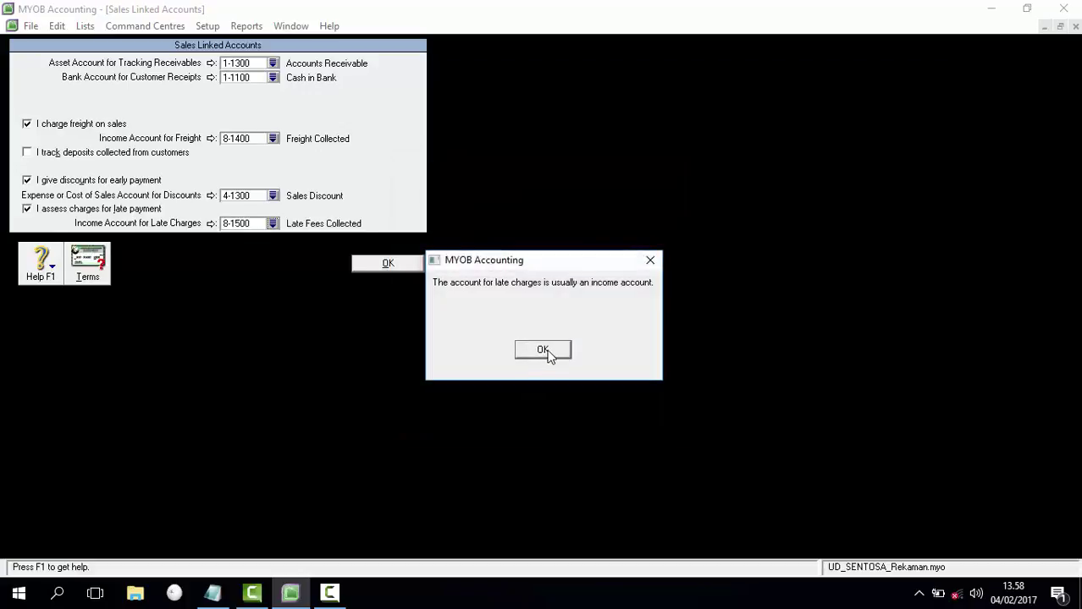
{"action": "left_click", "coordinate": [544, 351]}
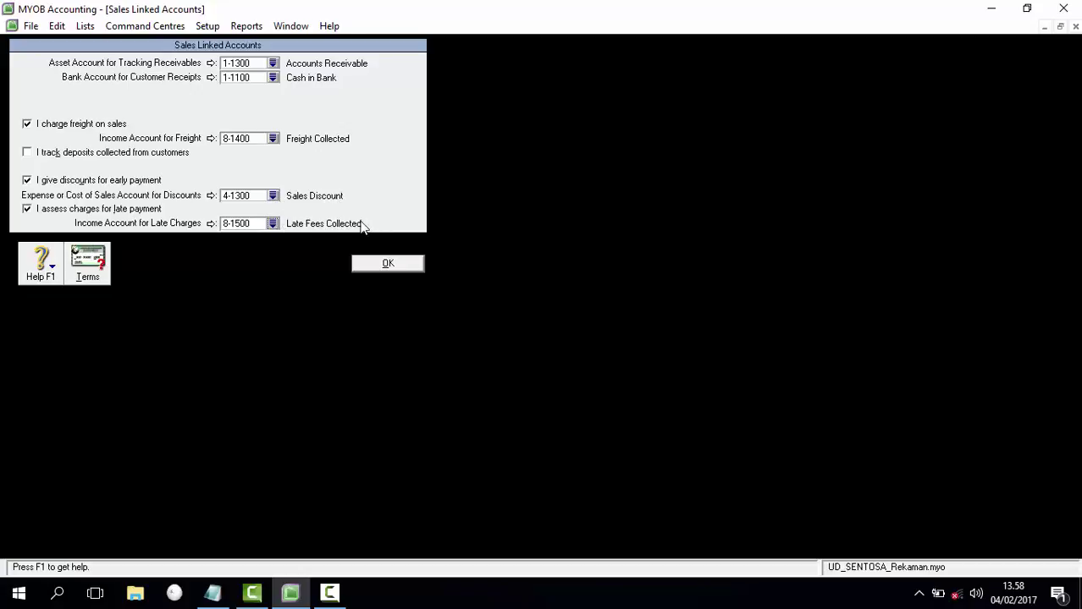
Step: Save the sales linked accounts and bring up the Purchases Linked Accounts settings
{"action": "left_click", "coordinate": [398, 266]}
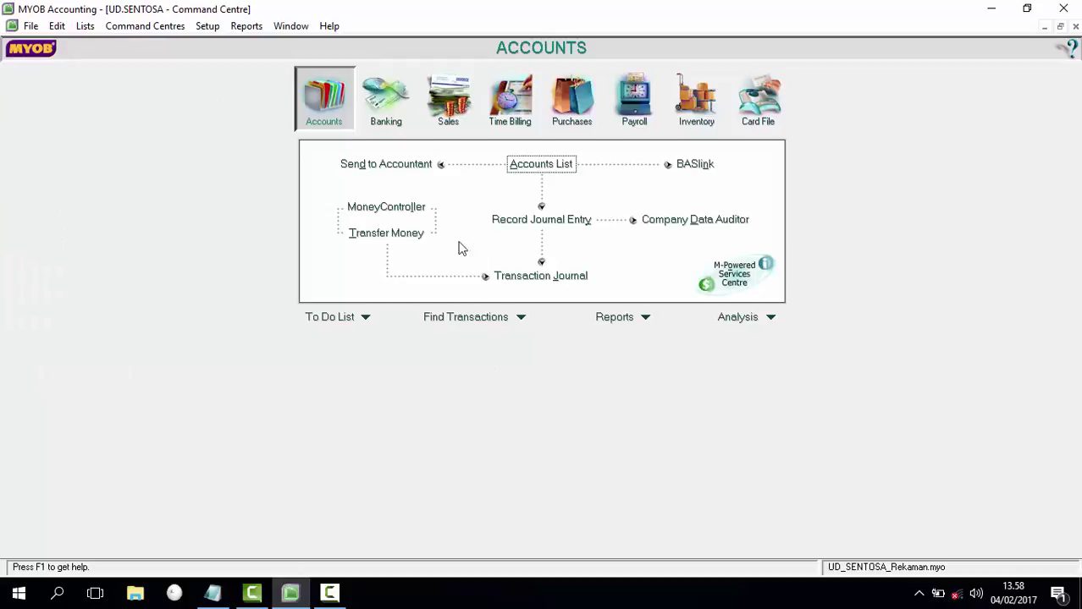
{"action": "left_click", "coordinate": [209, 28]}
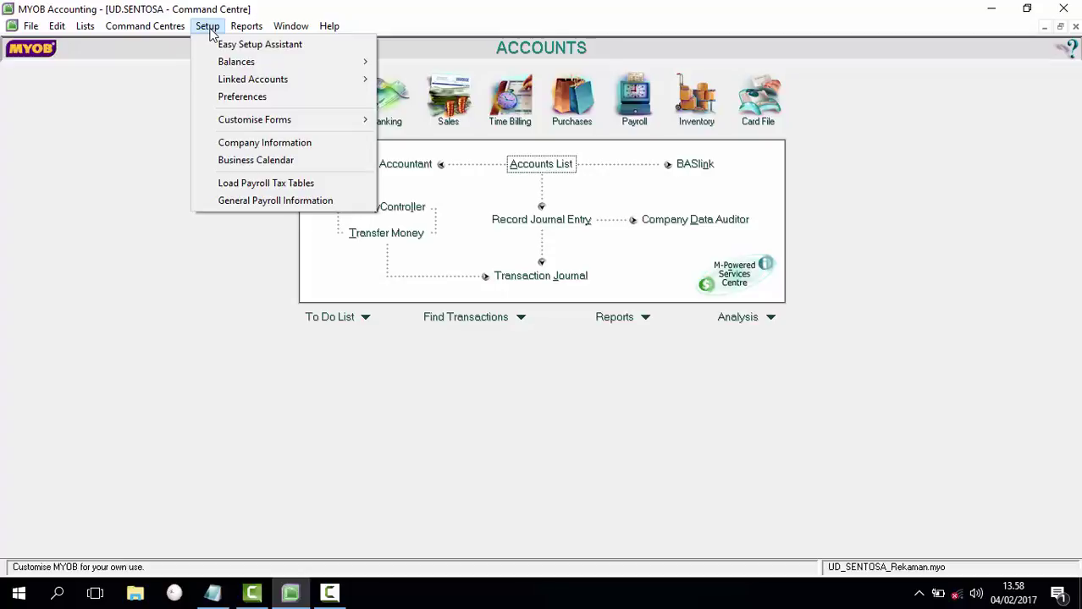
{"action": "mouse_move", "coordinate": [225, 80]}
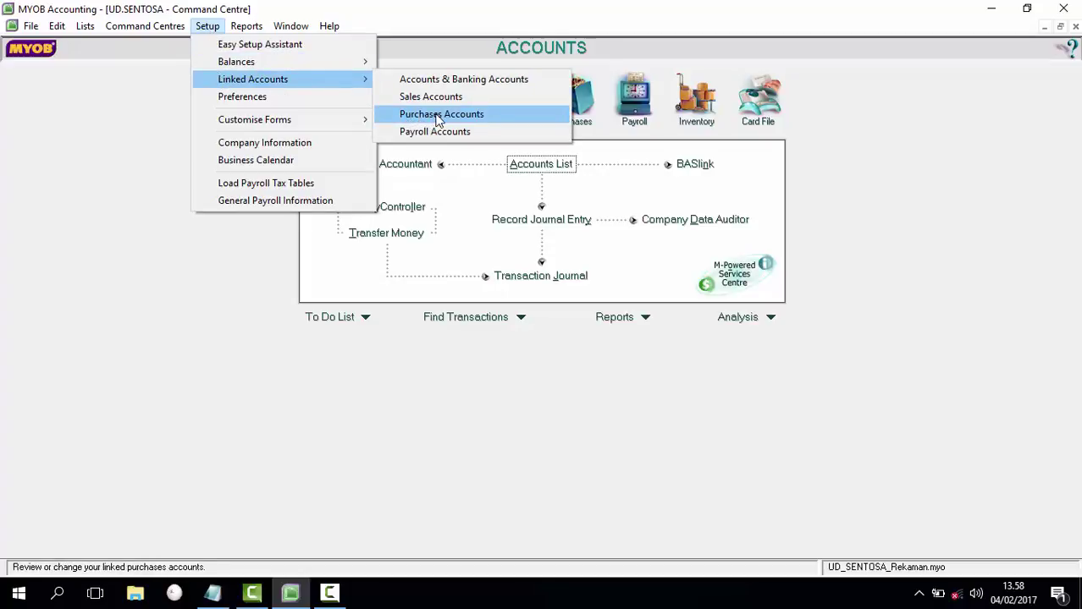
{"action": "left_click", "coordinate": [438, 118]}
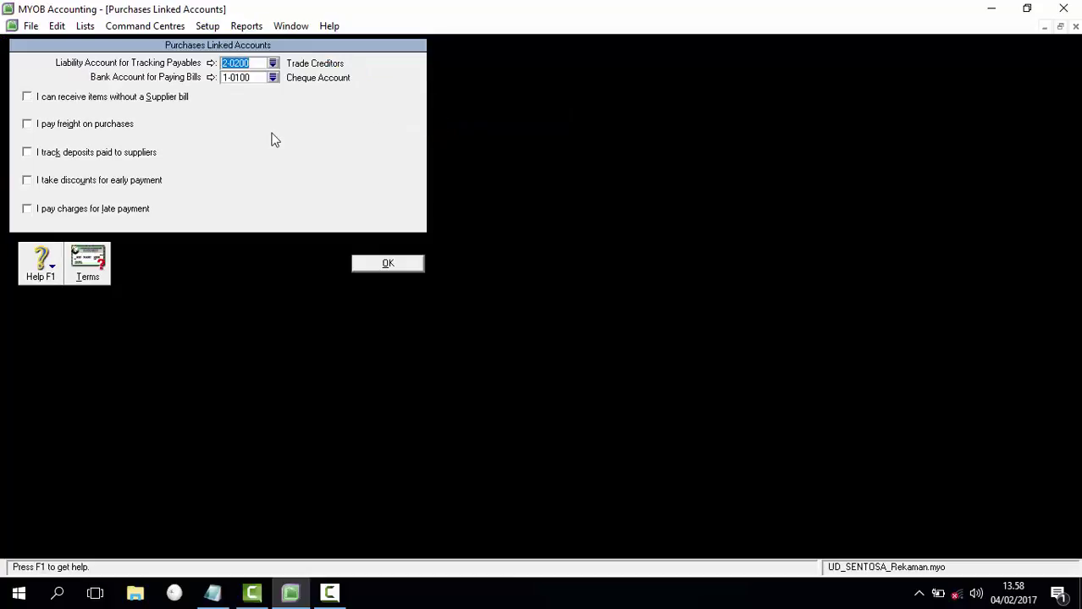
Step: Link payables to 2-1200 Accounts Payable, bill payments to 1-1100 Cash in Bank, and purchase freight to 5-1200 Freight Paid
{"action": "left_click", "coordinate": [272, 64]}
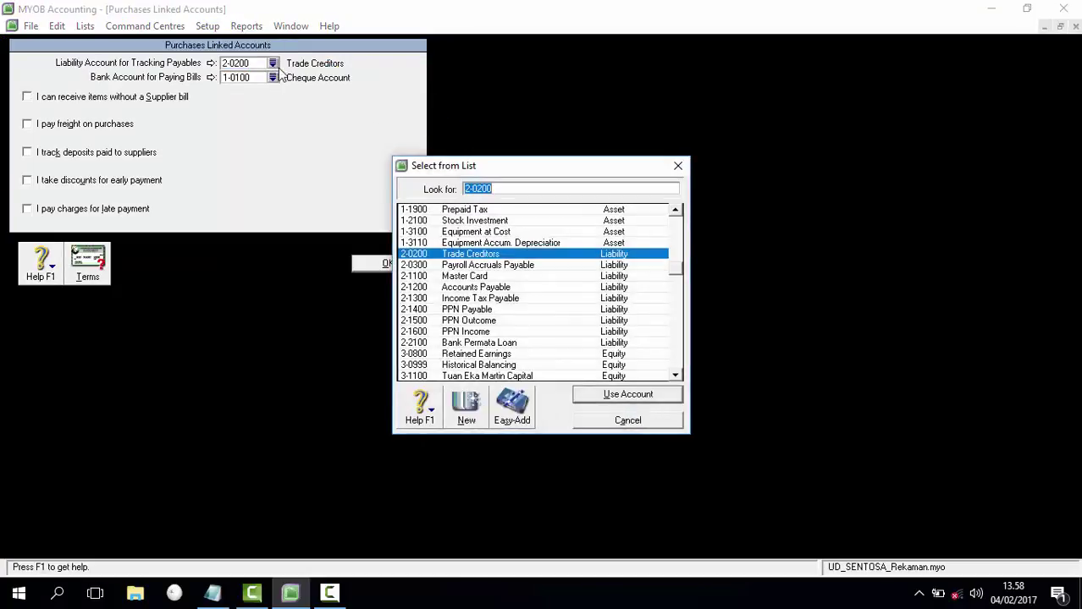
{"action": "double_click", "coordinate": [466, 288]}
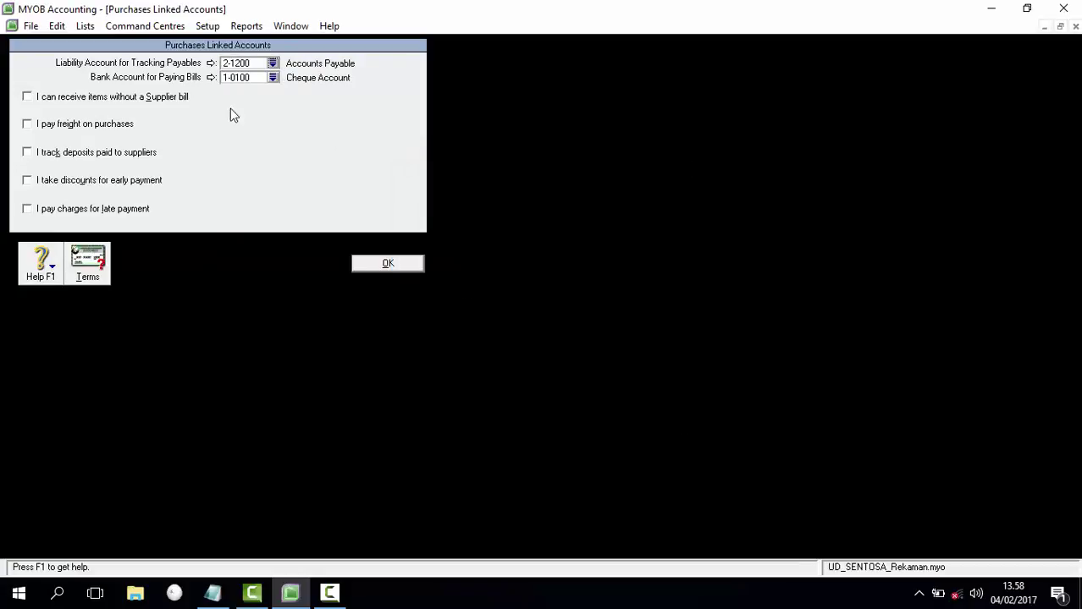
{"action": "left_click", "coordinate": [272, 77]}
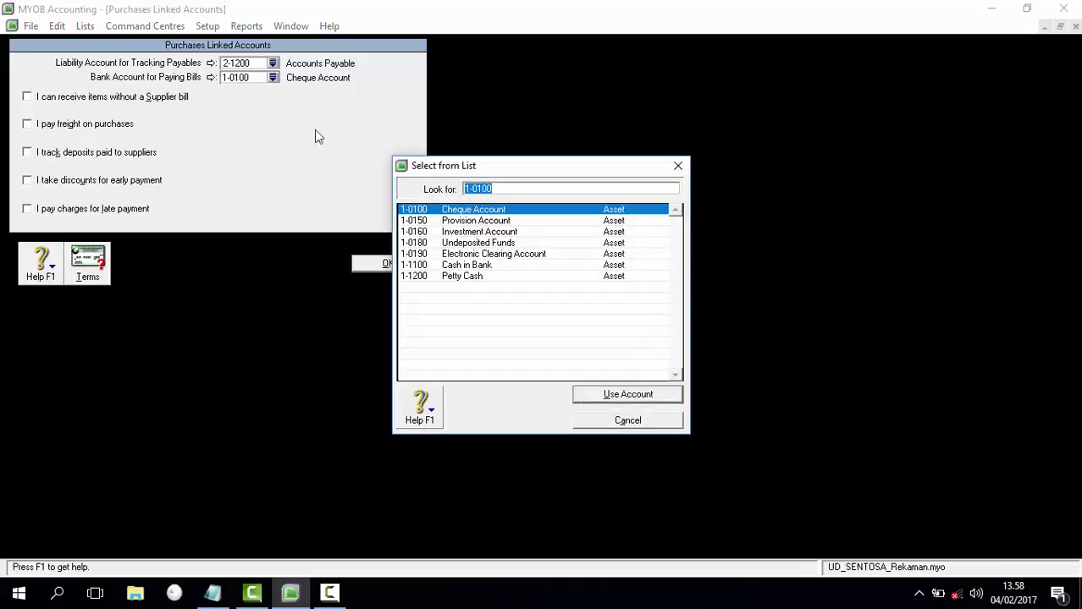
{"action": "double_click", "coordinate": [460, 266]}
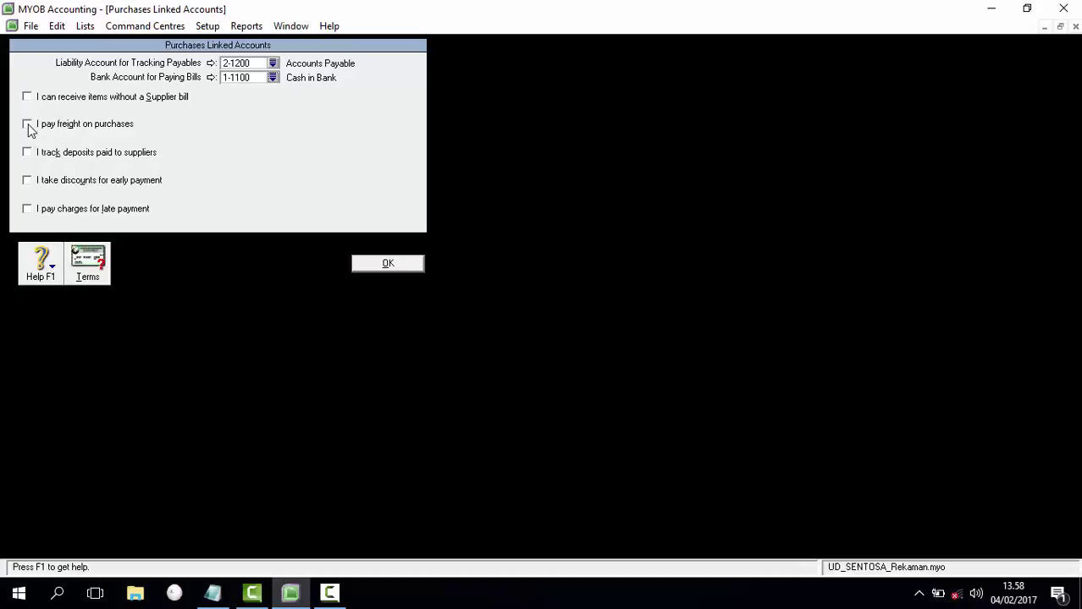
{"action": "left_click", "coordinate": [27, 126]}
{"action": "left_click", "coordinate": [273, 138]}
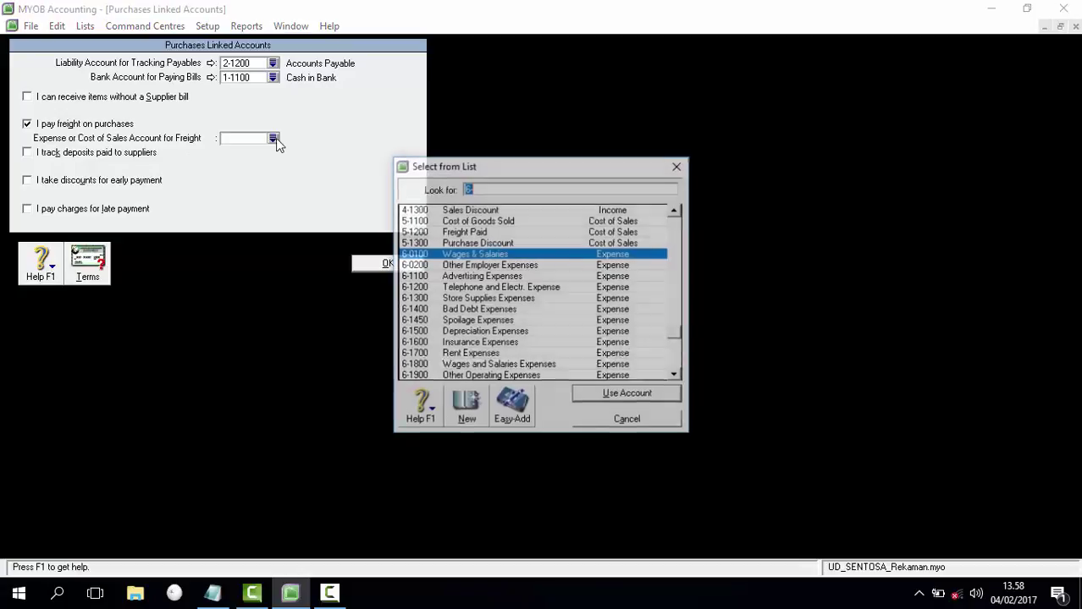
{"action": "double_click", "coordinate": [471, 234]}
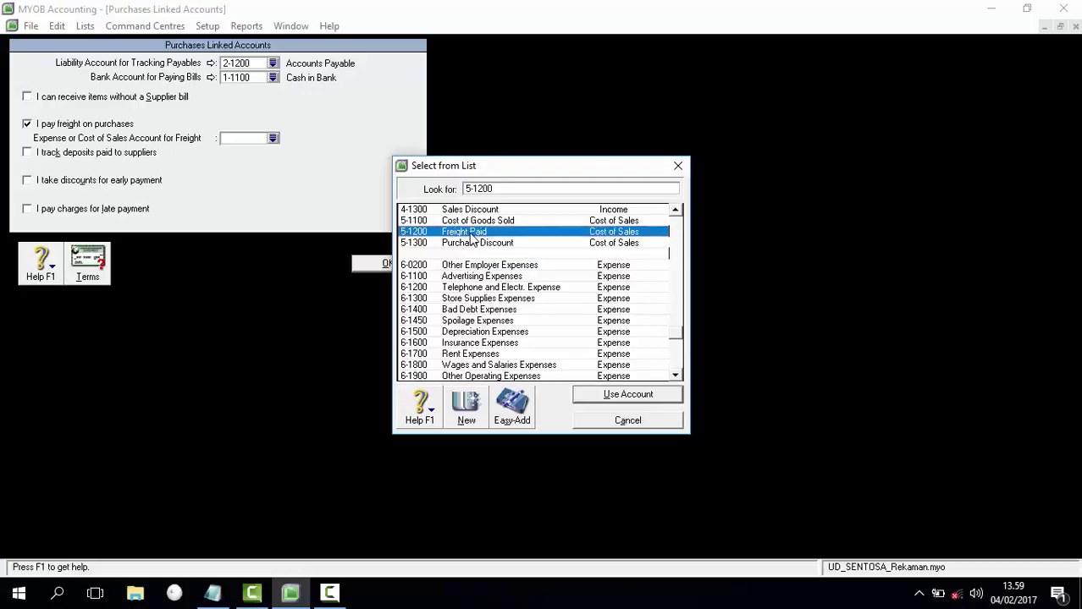
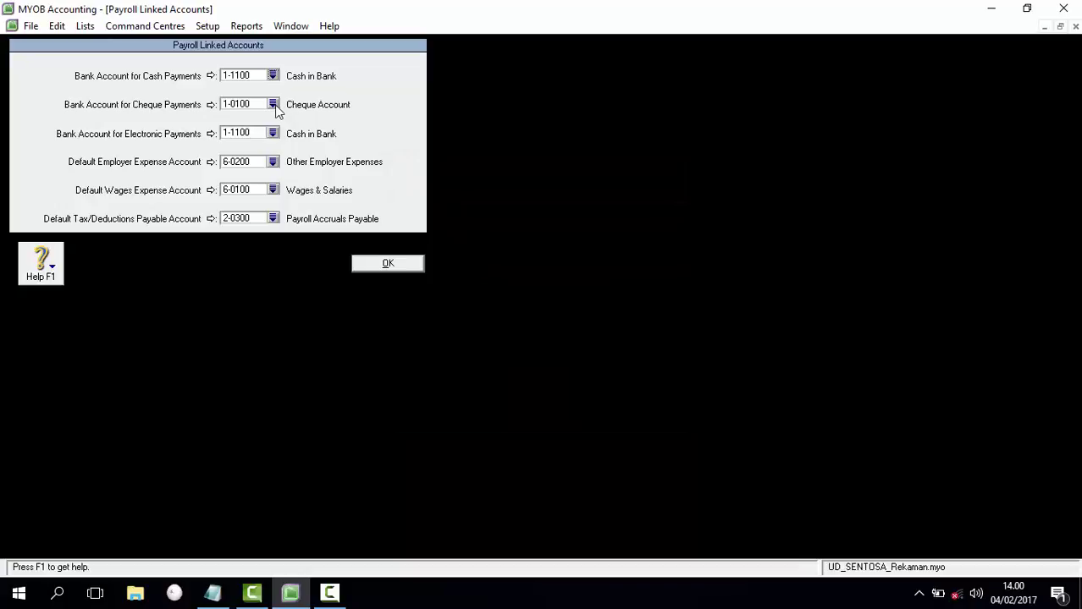
Step: Link payroll cheque payments to 1-1100 Cash in Bank and employer expenses to 6-1800
{"action": "left_click", "coordinate": [456, 267]}
{"action": "double_click", "coordinate": [455, 268]}
{"action": "left_click", "coordinate": [272, 162]}
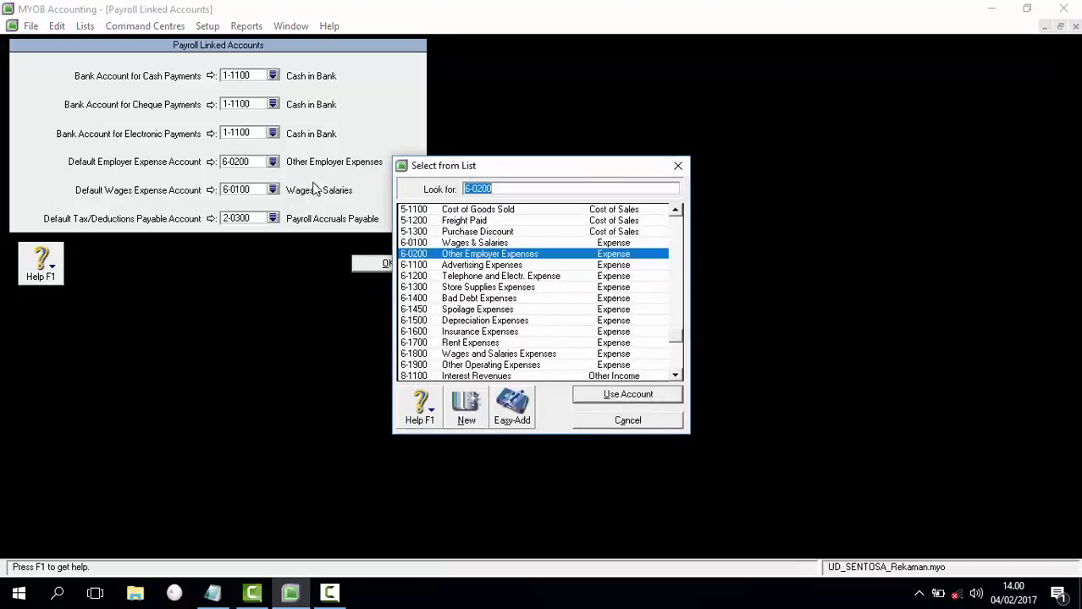
{"action": "left_click", "coordinate": [505, 357]}
{"action": "left_click", "coordinate": [628, 394]}
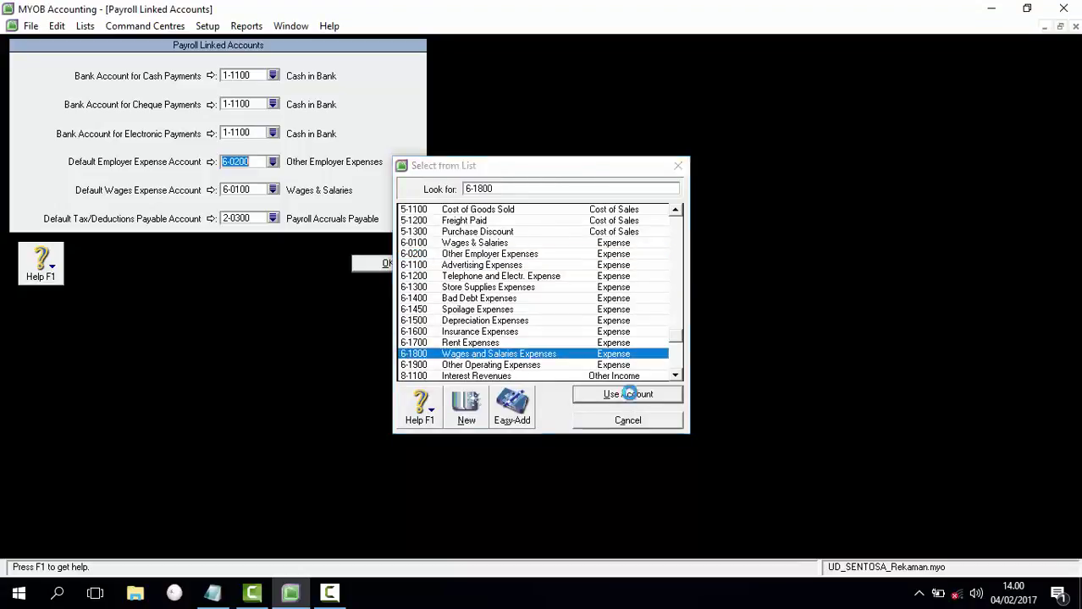
Step: Set wages expense to 6-1800 and deductions to 2-1300 Income Tax Payable, then save
{"action": "left_click", "coordinate": [274, 192]}
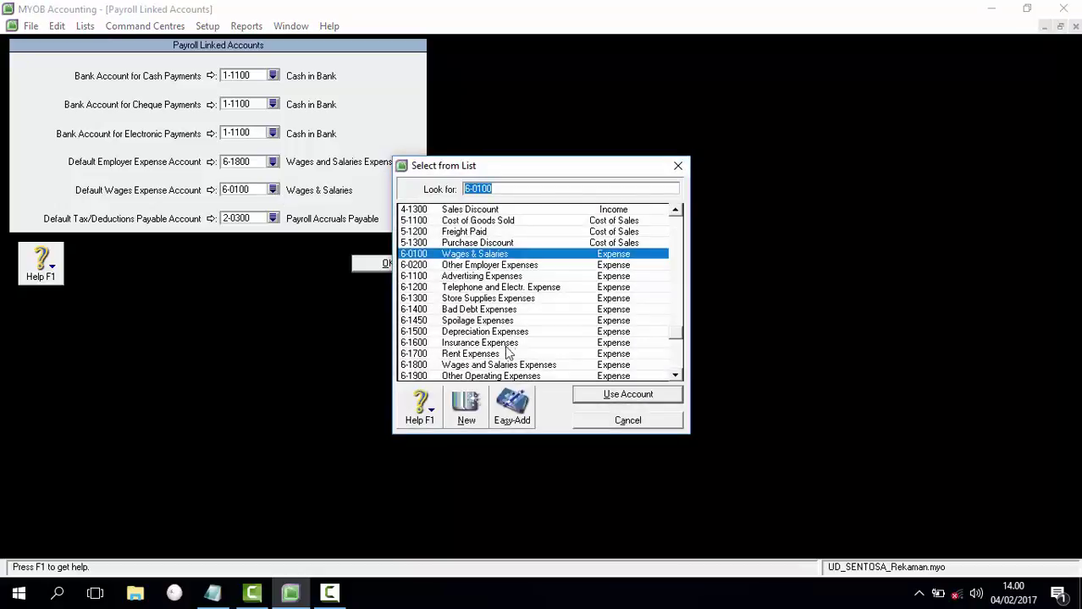
{"action": "double_click", "coordinate": [518, 365]}
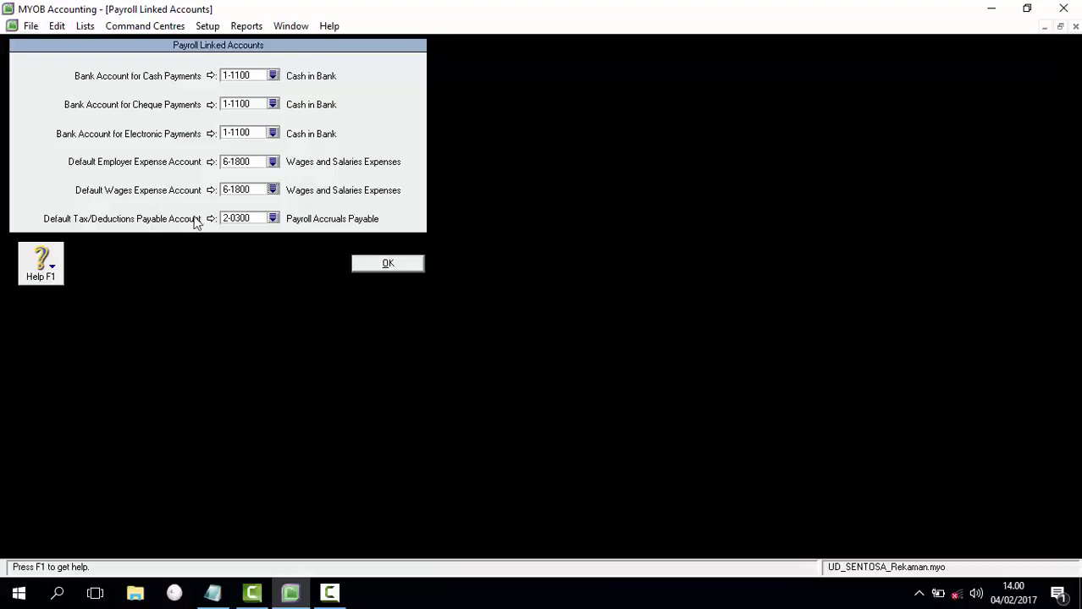
{"action": "left_click", "coordinate": [273, 218]}
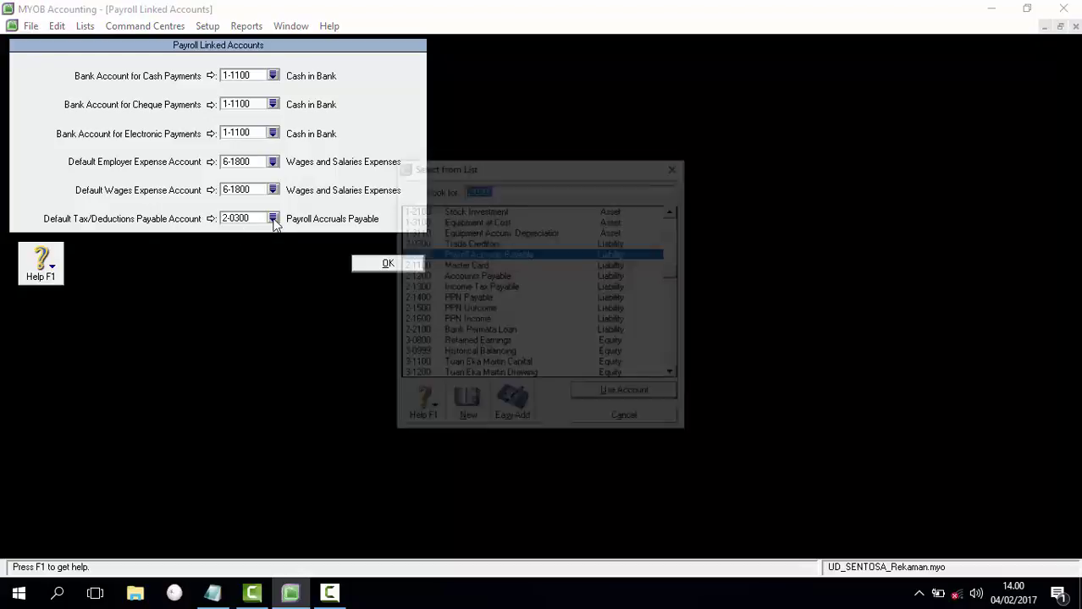
{"action": "left_click", "coordinate": [485, 287]}
{"action": "left_click", "coordinate": [623, 395]}
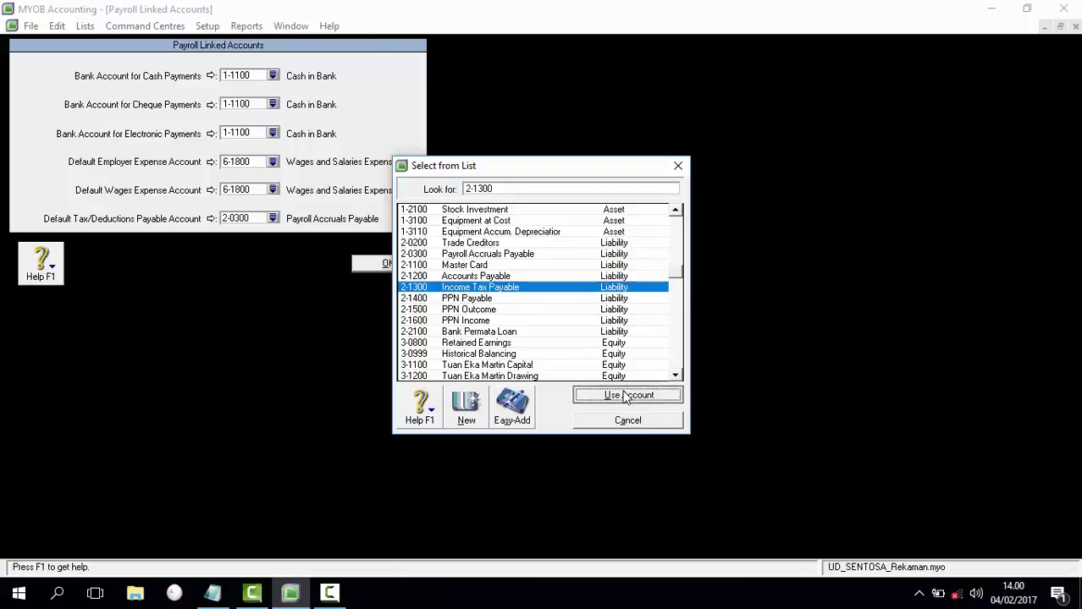
{"action": "left_click", "coordinate": [388, 264]}
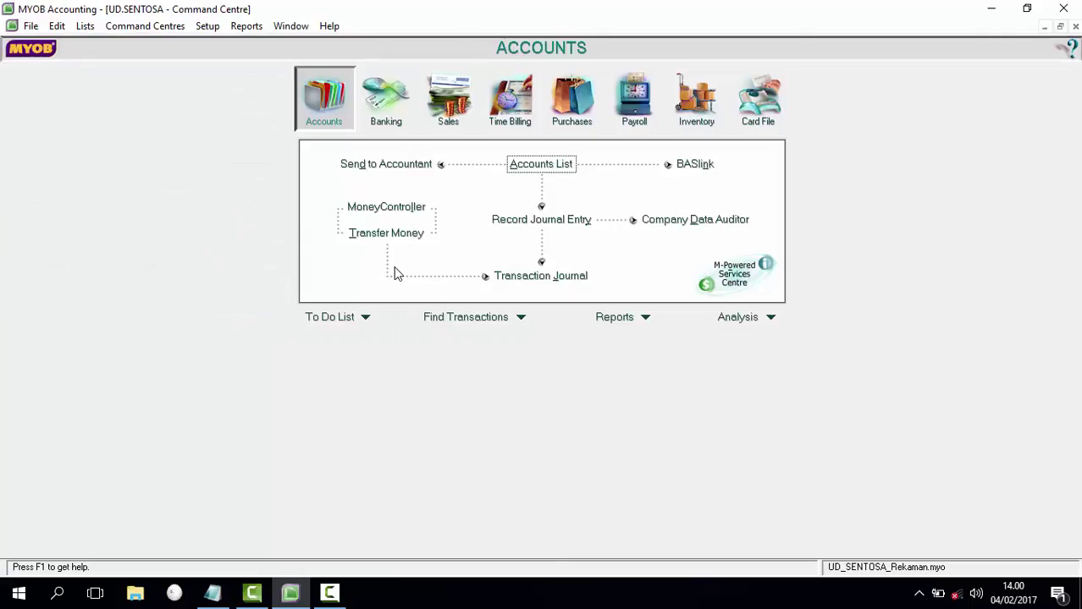
{"action": "left_click", "coordinate": [212, 592]}
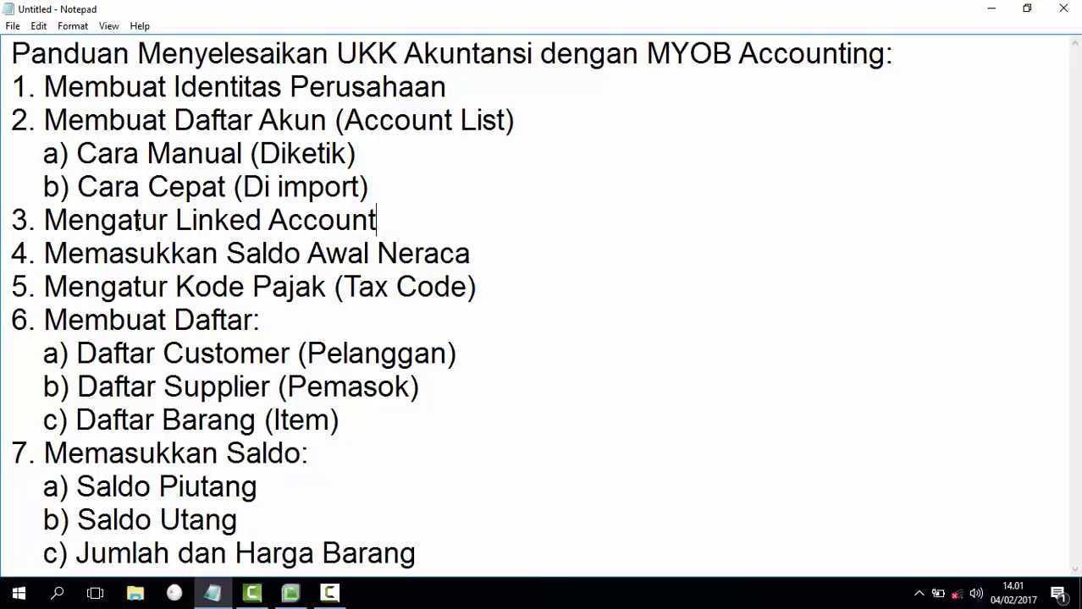
Step: Review Notepad checklist items 3 (linked accounts) and 4 (opening balances), then return to MYOB
{"action": "left_click_drag", "start_coordinate": [44, 253], "coordinate": [493, 237]}
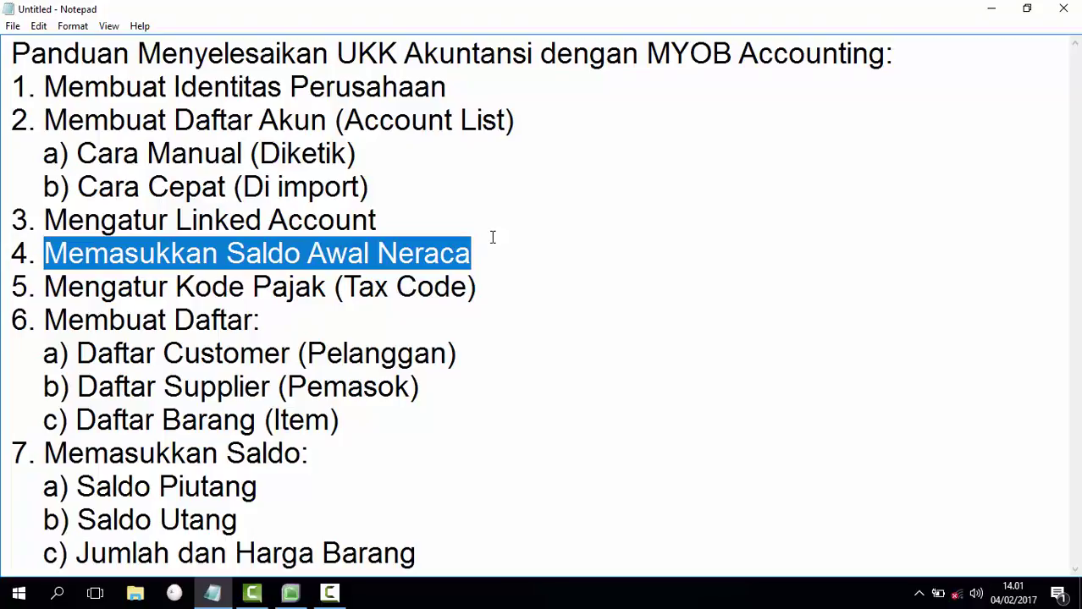
{"action": "left_click", "coordinate": [492, 237]}
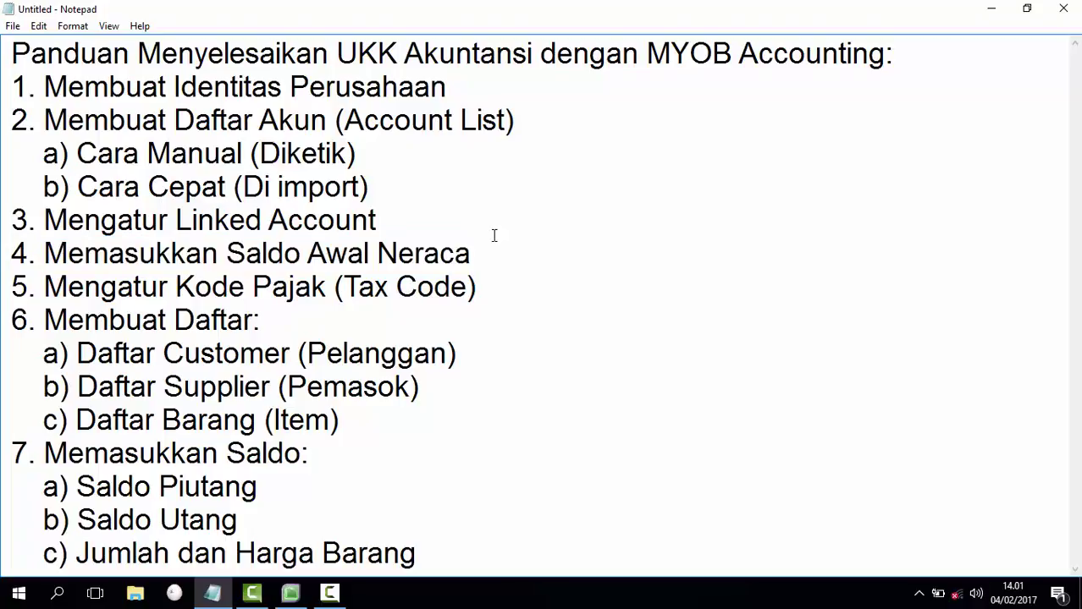
{"action": "key", "text": "shift+Up"}
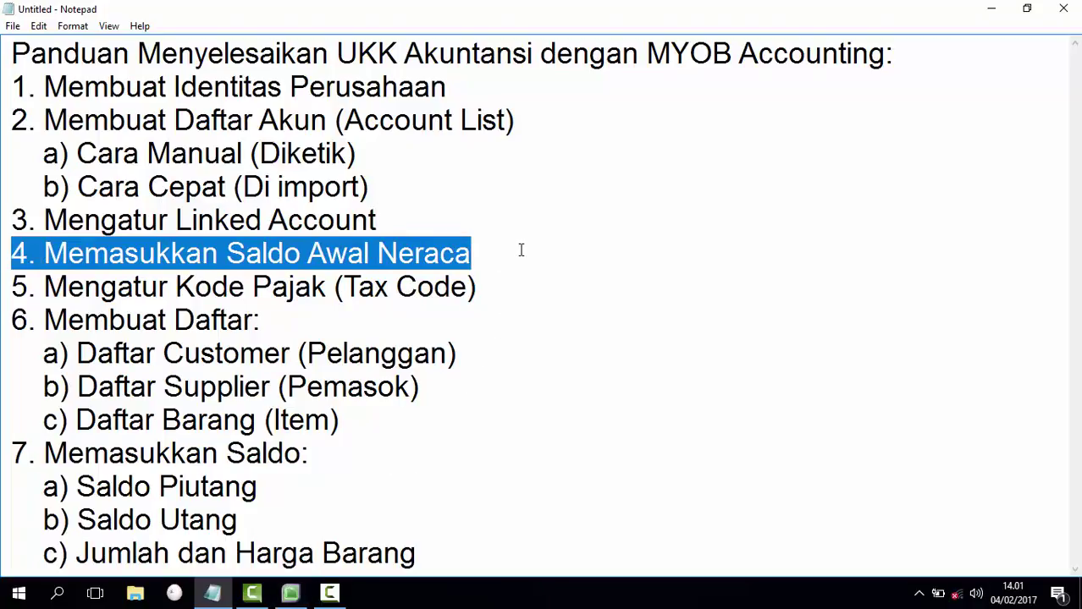
{"action": "left_click", "coordinate": [519, 249]}
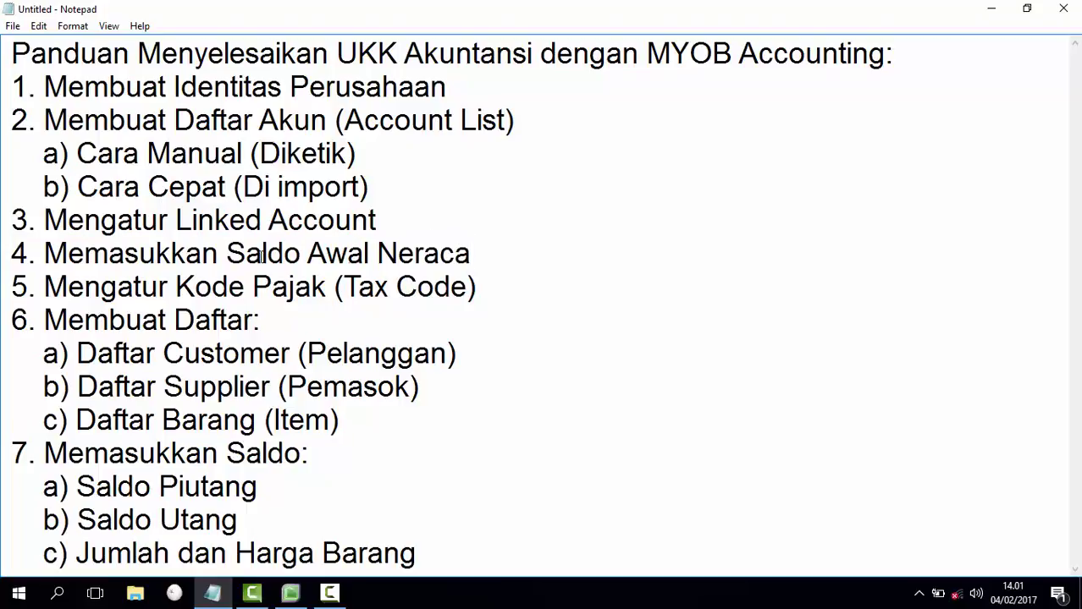
{"action": "left_click_drag", "start_coordinate": [44, 253], "coordinate": [490, 244]}
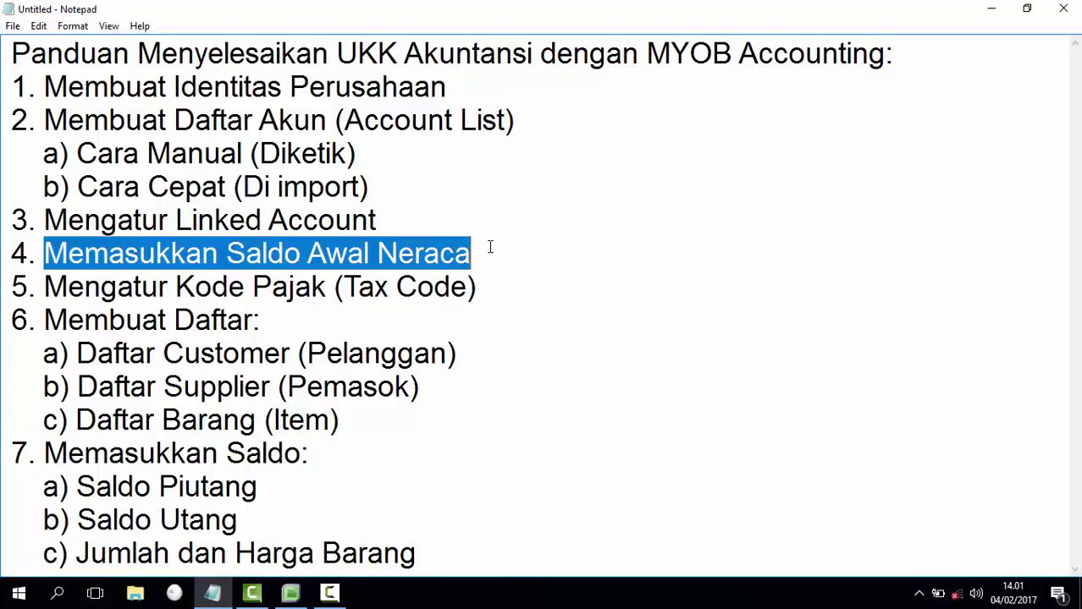
{"action": "left_click", "coordinate": [461, 254]}
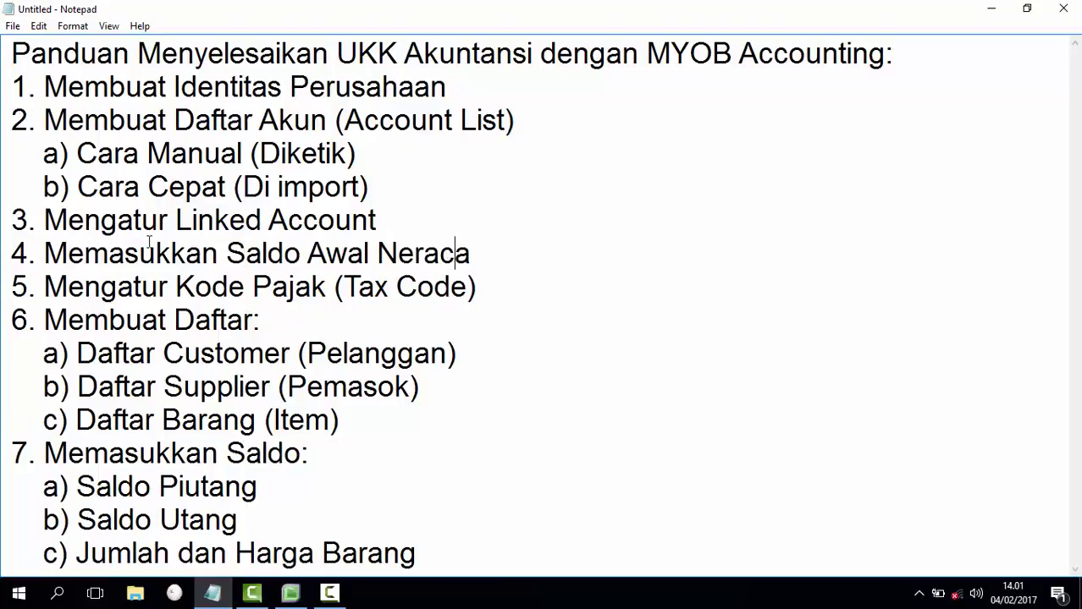
{"action": "left_click_drag", "start_coordinate": [44, 220], "coordinate": [388, 210]}
{"action": "left_click", "coordinate": [395, 215]}
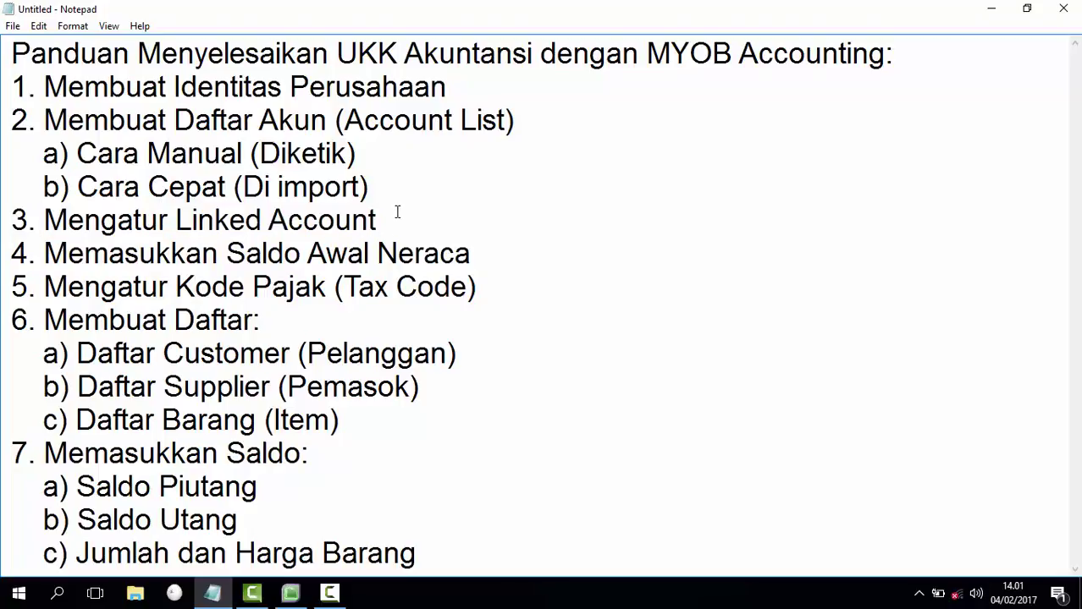
{"action": "left_click", "coordinate": [294, 596]}
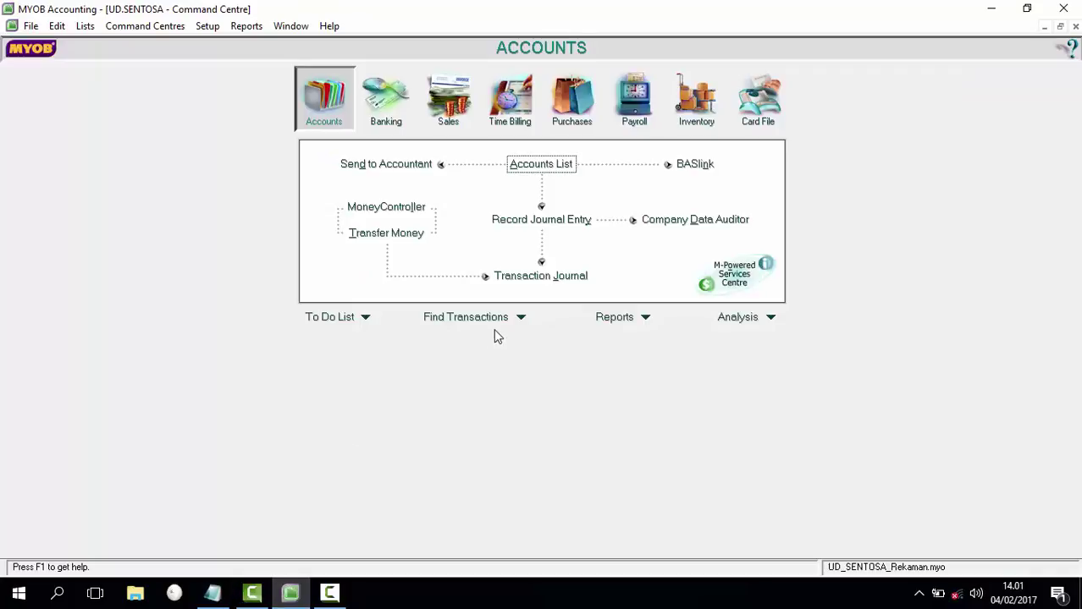
Step: Open the Accounts List and browse to the Expense accounts 6-0100 to 6-1900
{"action": "left_click", "coordinate": [207, 25]}
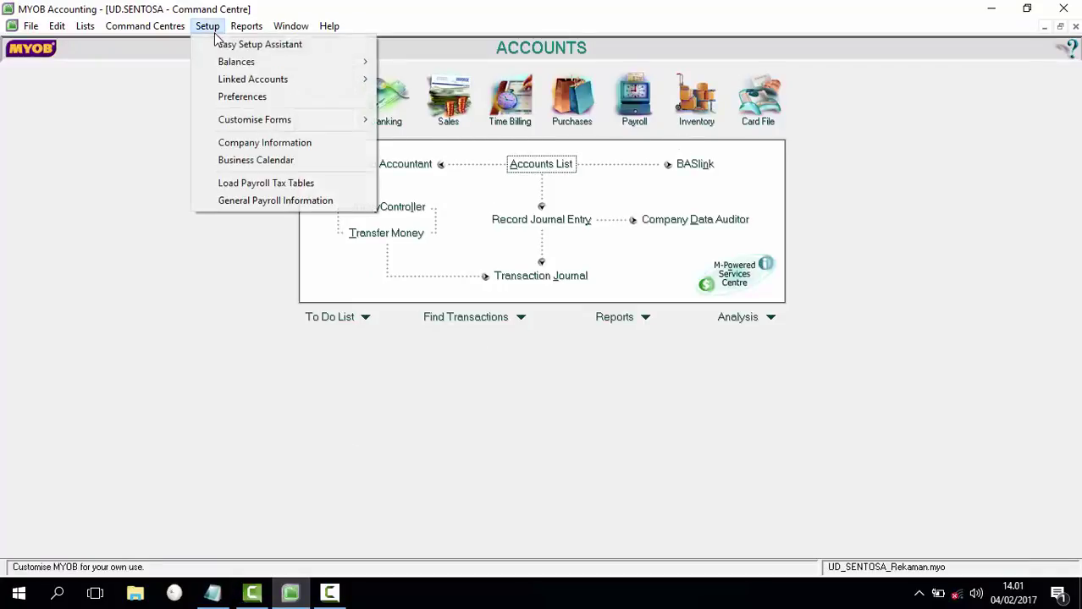
{"action": "left_click", "coordinate": [444, 301]}
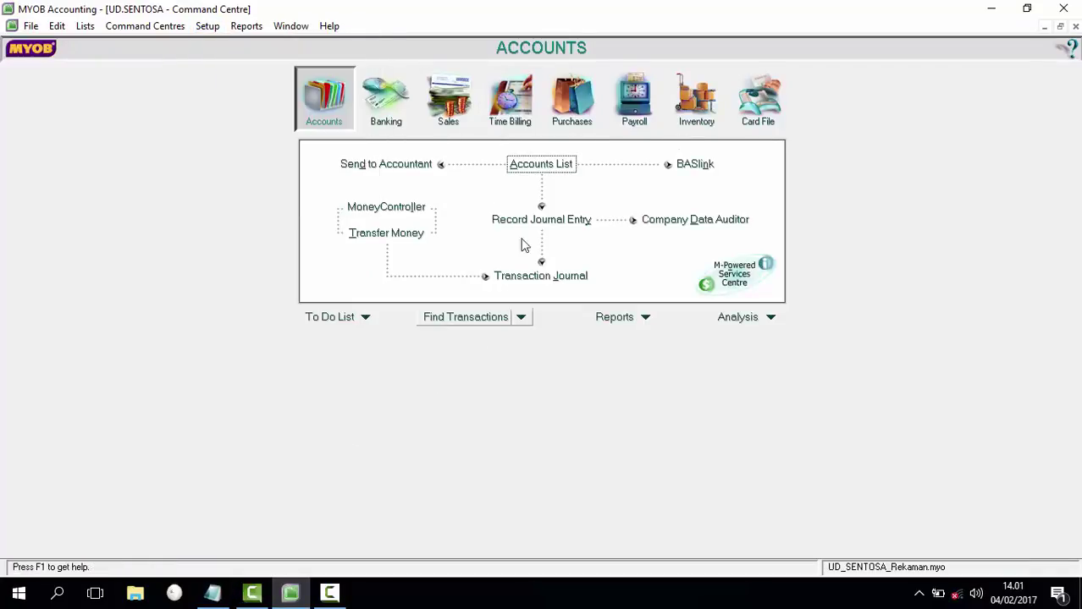
{"action": "left_click", "coordinate": [546, 167]}
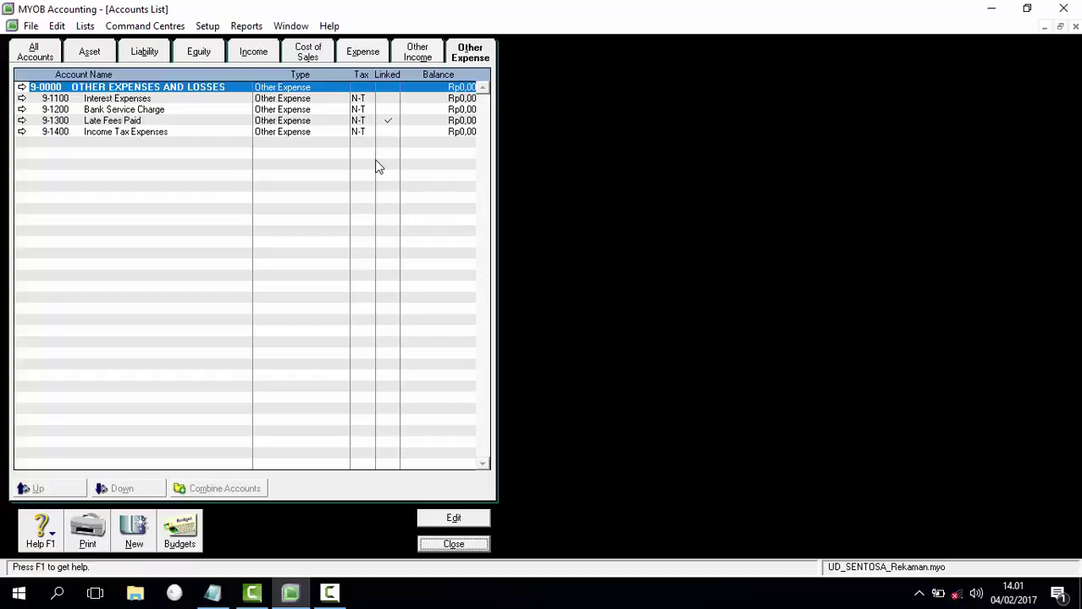
{"action": "left_click", "coordinate": [471, 55]}
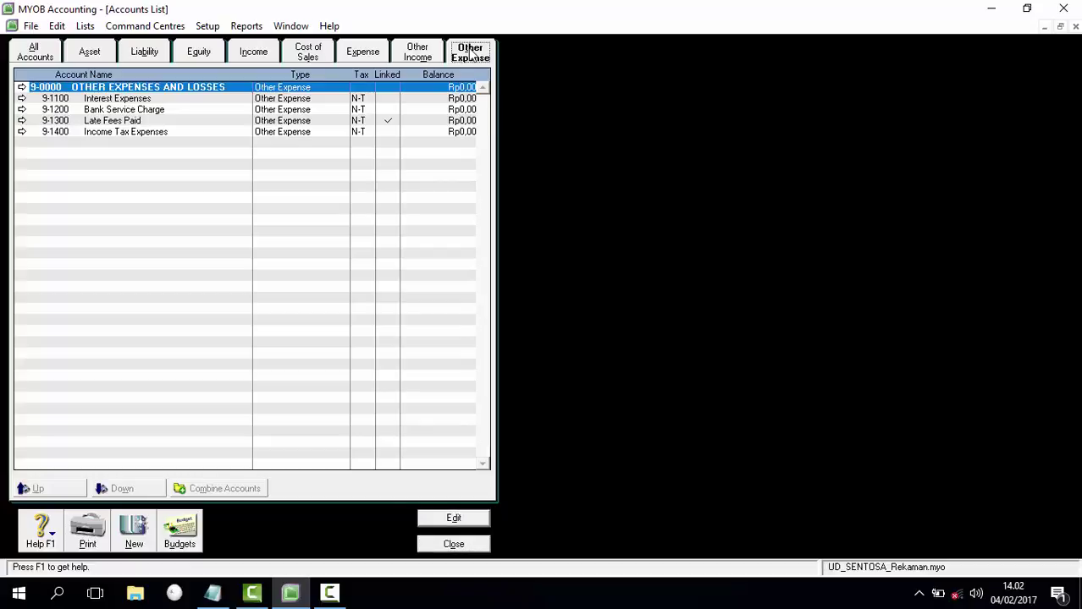
{"action": "left_click", "coordinate": [430, 60]}
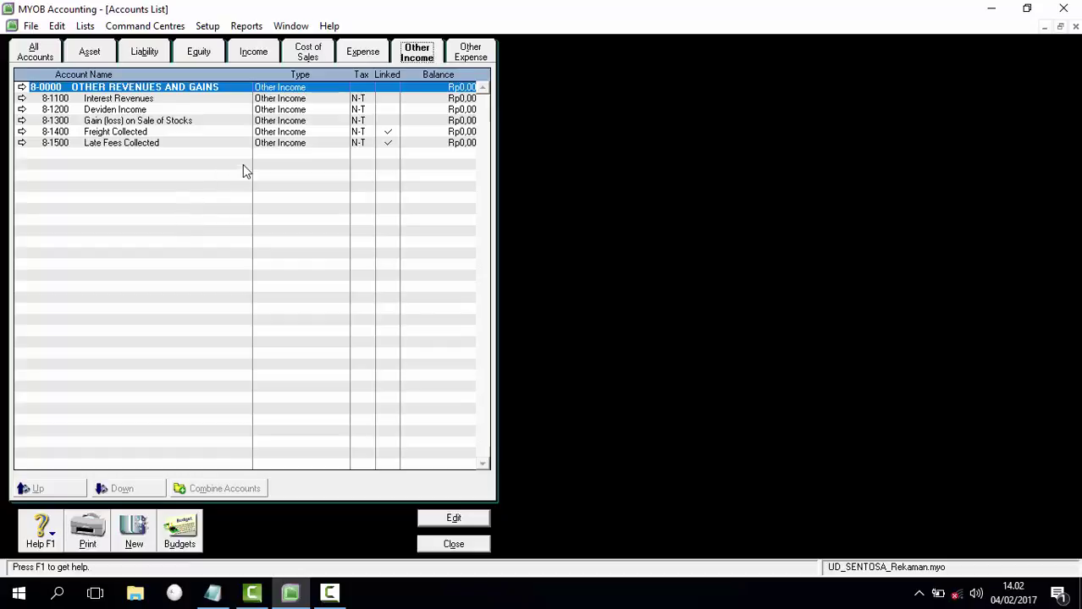
{"action": "left_click", "coordinate": [360, 56]}
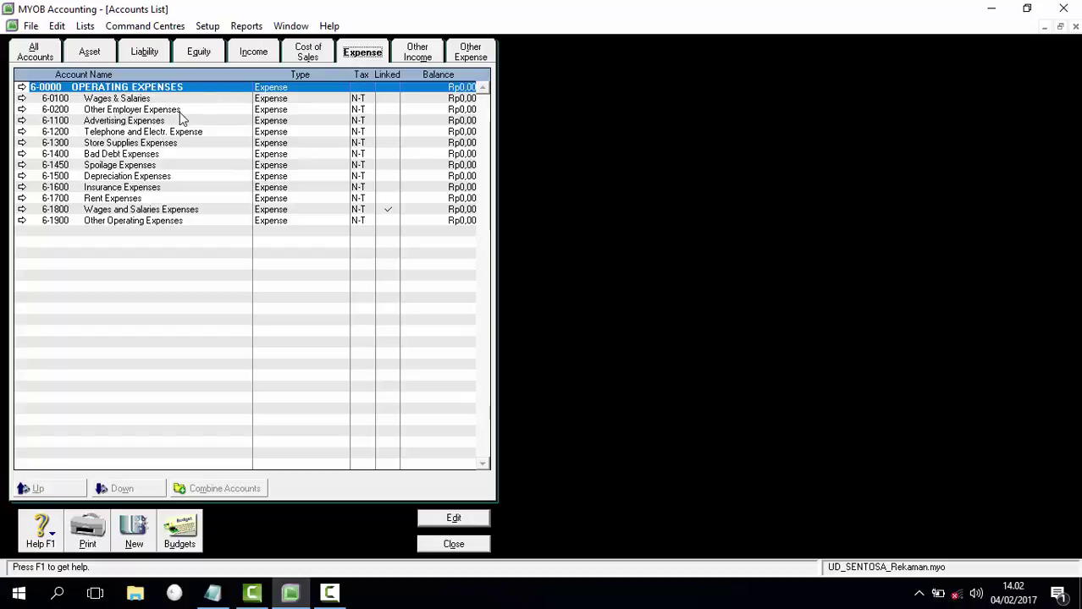
{"action": "left_click", "coordinate": [22, 98]}
Step: Delete expense accounts 6-0100 Wages & Salaries and 6-0200 Other Employer Expenses
{"action": "right_click", "coordinate": [57, 158]}
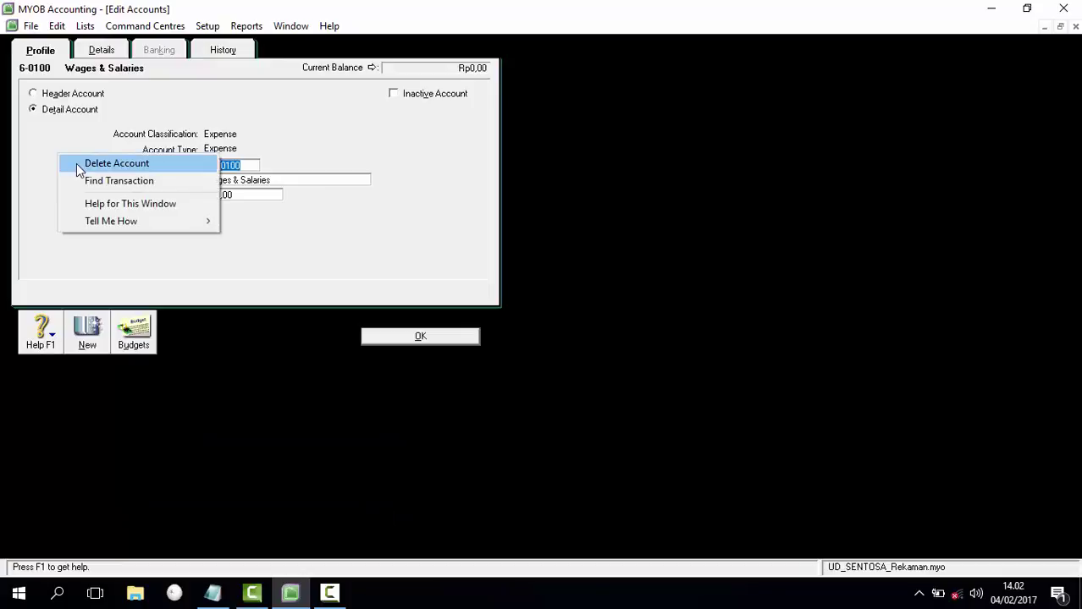
{"action": "left_click", "coordinate": [76, 164]}
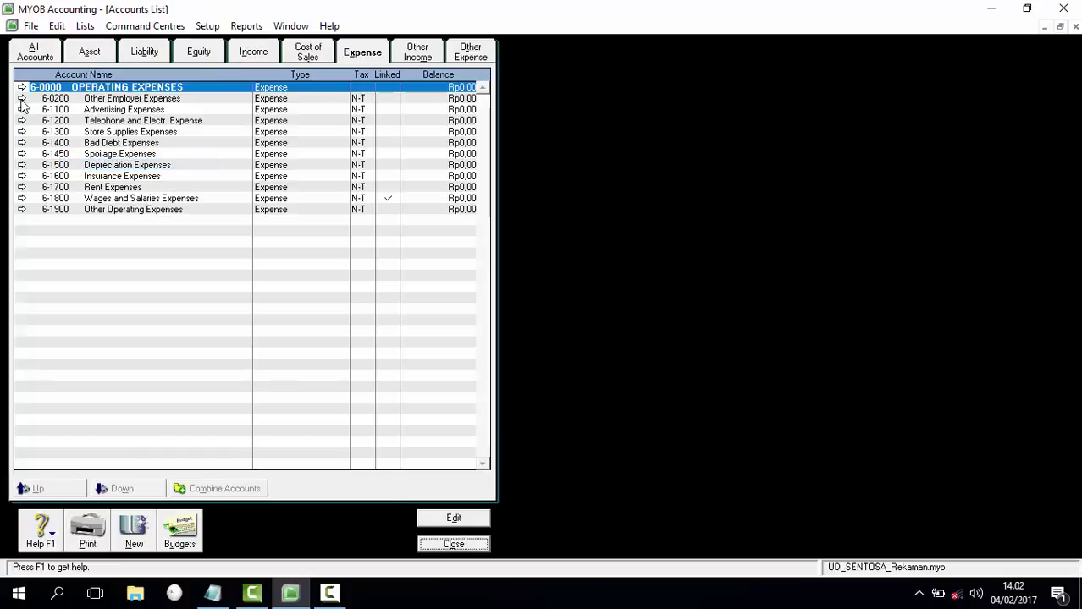
{"action": "left_click", "coordinate": [23, 99]}
{"action": "right_click", "coordinate": [84, 180]}
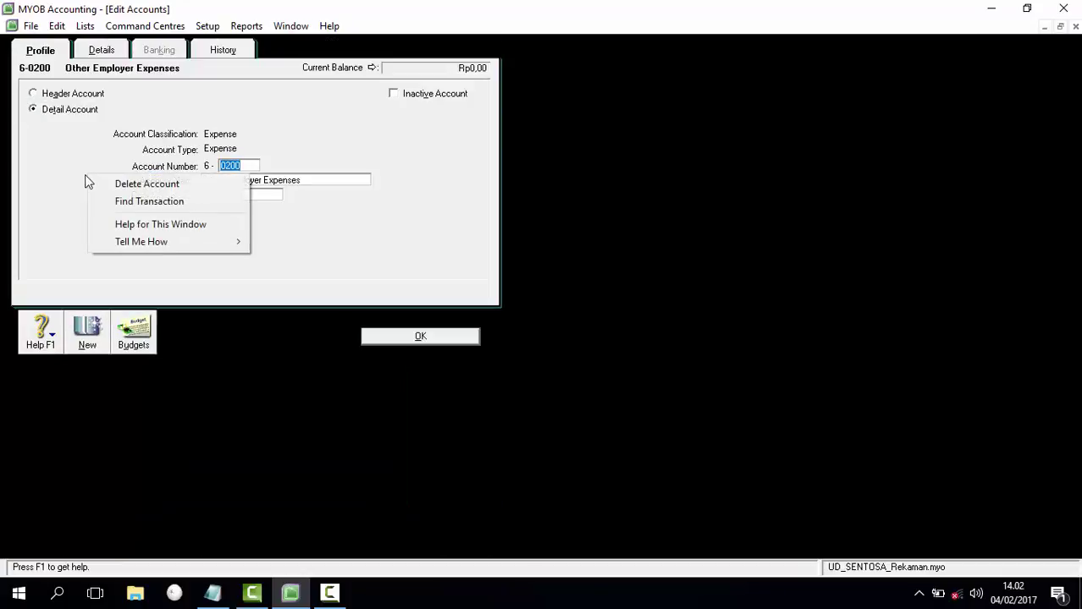
{"action": "left_click", "coordinate": [107, 182]}
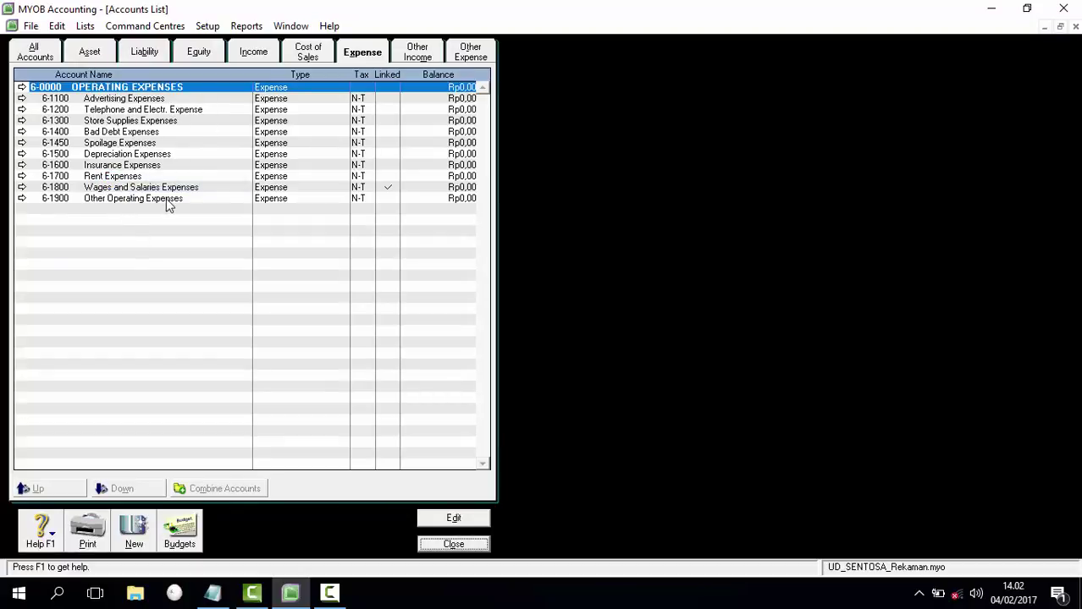
Step: Browse the Cost of Sales and Income tabs, then view the Equity accounts
{"action": "left_click", "coordinate": [310, 54]}
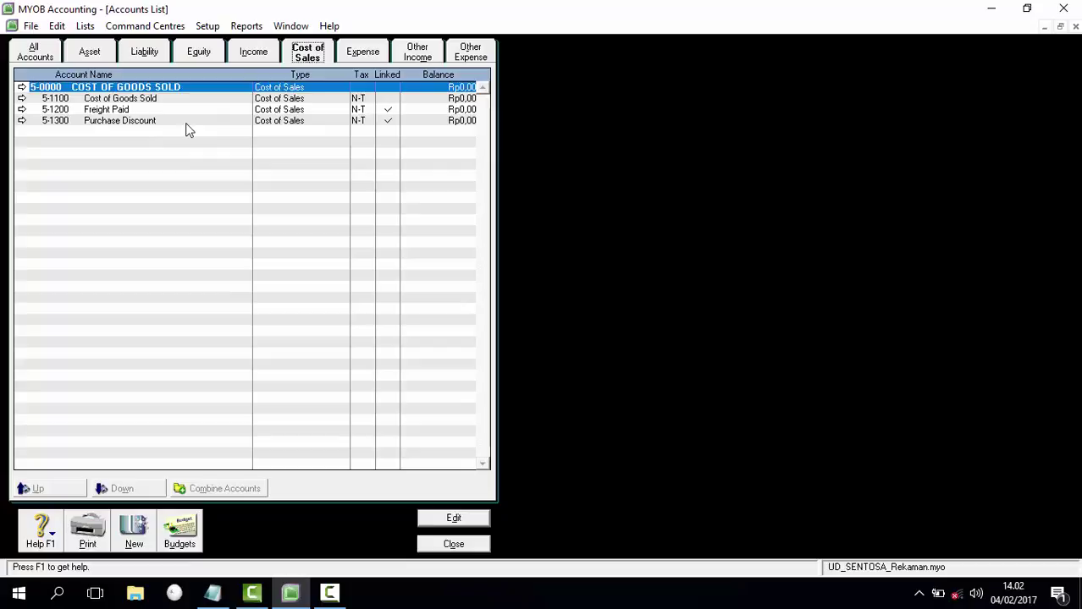
{"action": "left_click", "coordinate": [252, 53]}
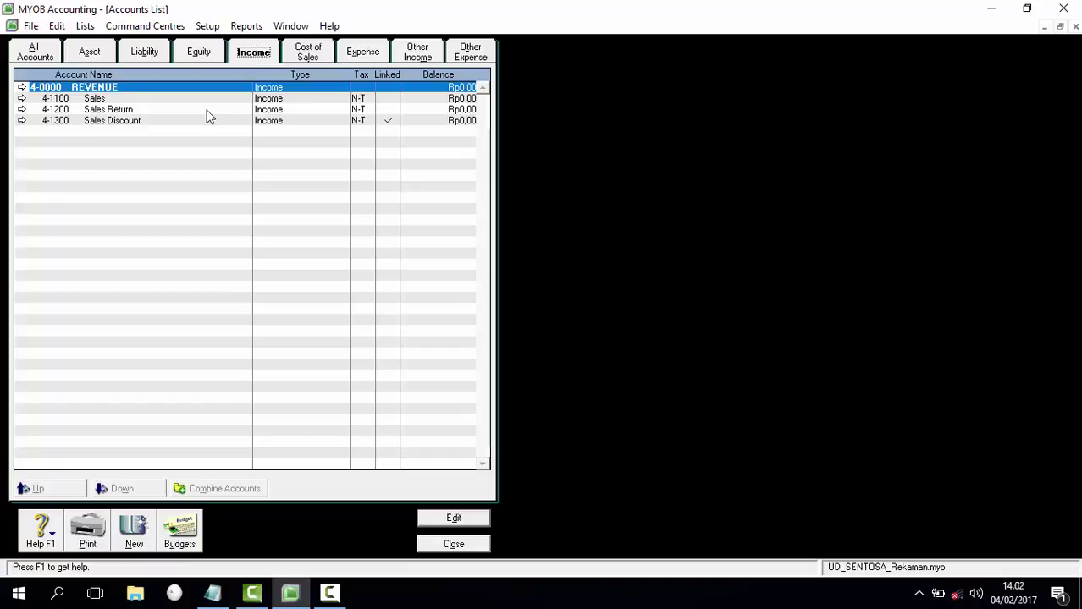
{"action": "left_click", "coordinate": [200, 53]}
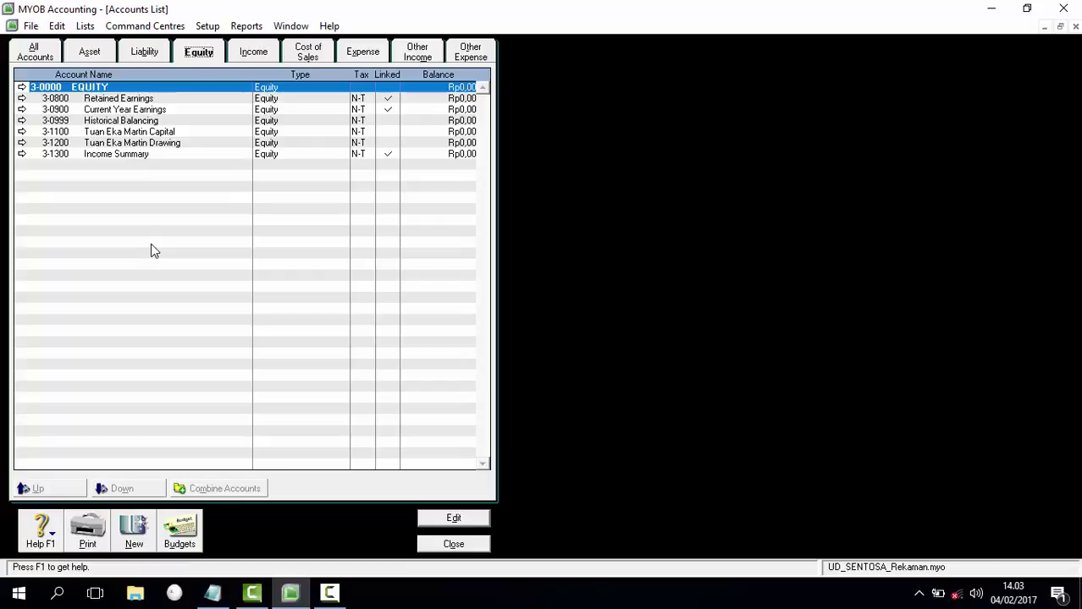
{"action": "left_click", "coordinate": [124, 121]}
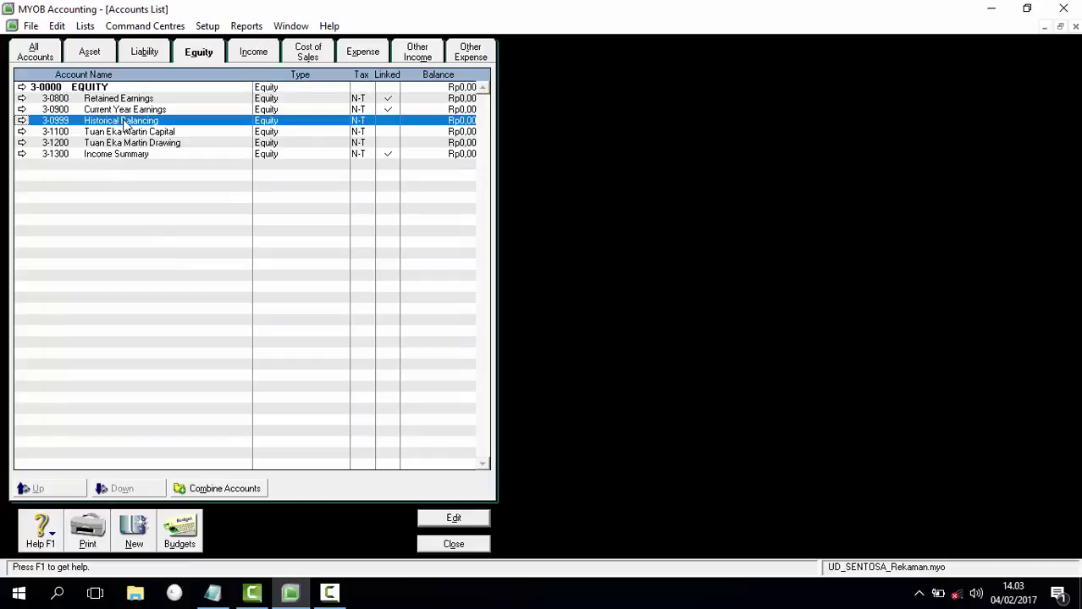
Step: Delete the 3-0999 Historical Balancing equity account
{"action": "left_click", "coordinate": [22, 122]}
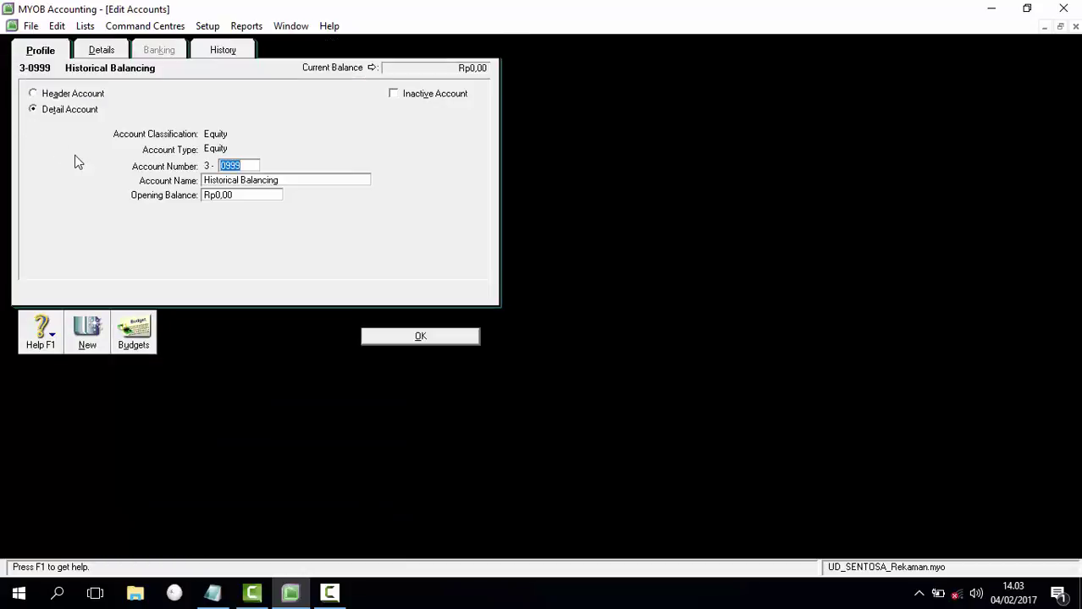
{"action": "right_click", "coordinate": [76, 156]}
{"action": "left_click", "coordinate": [104, 165]}
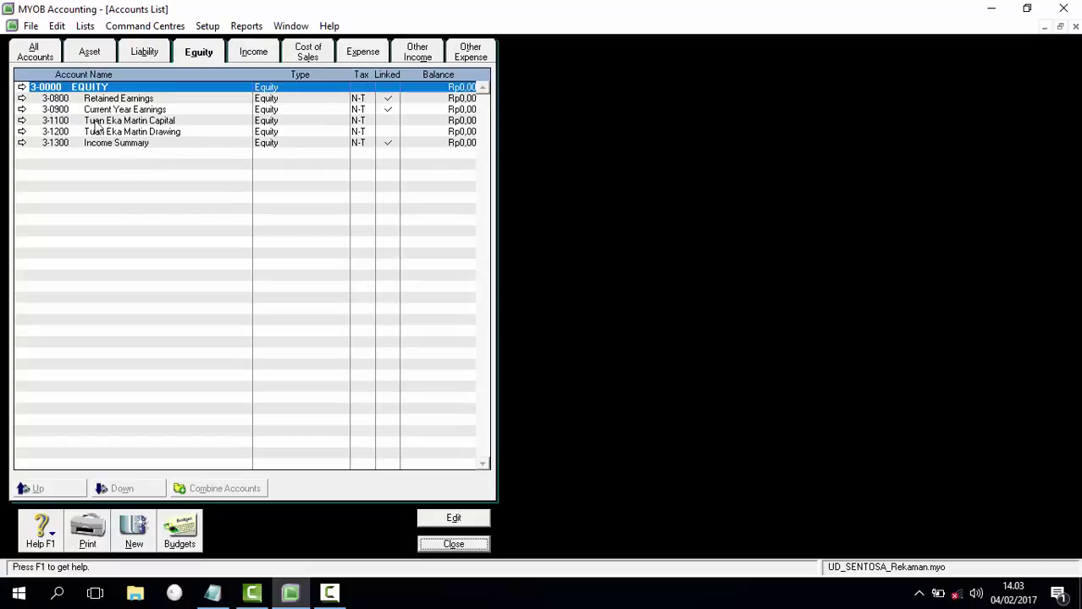
{"action": "left_click", "coordinate": [121, 122]}
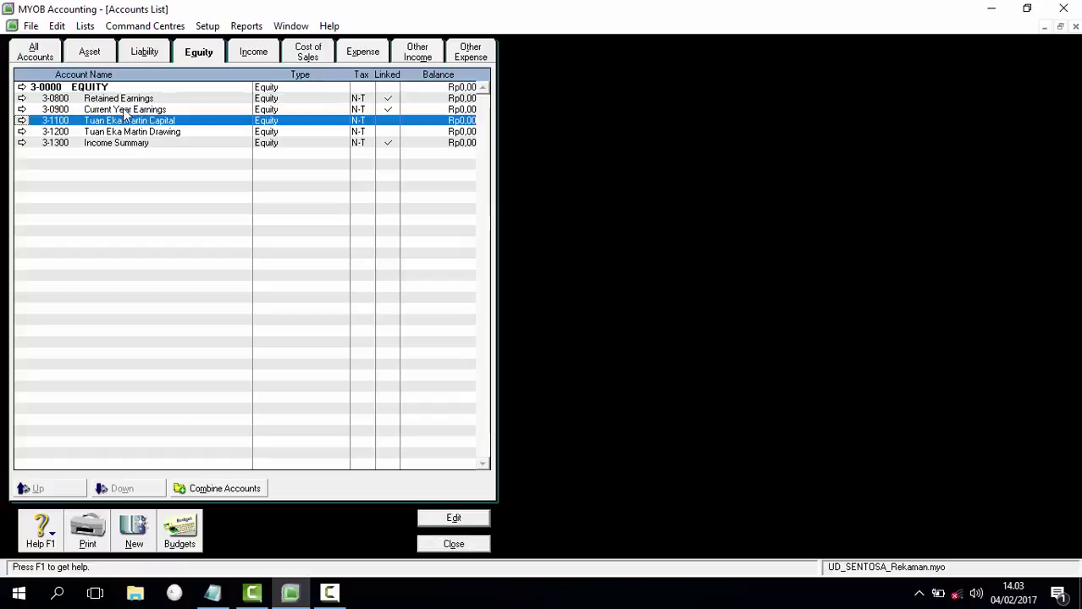
{"action": "left_click", "coordinate": [131, 99]}
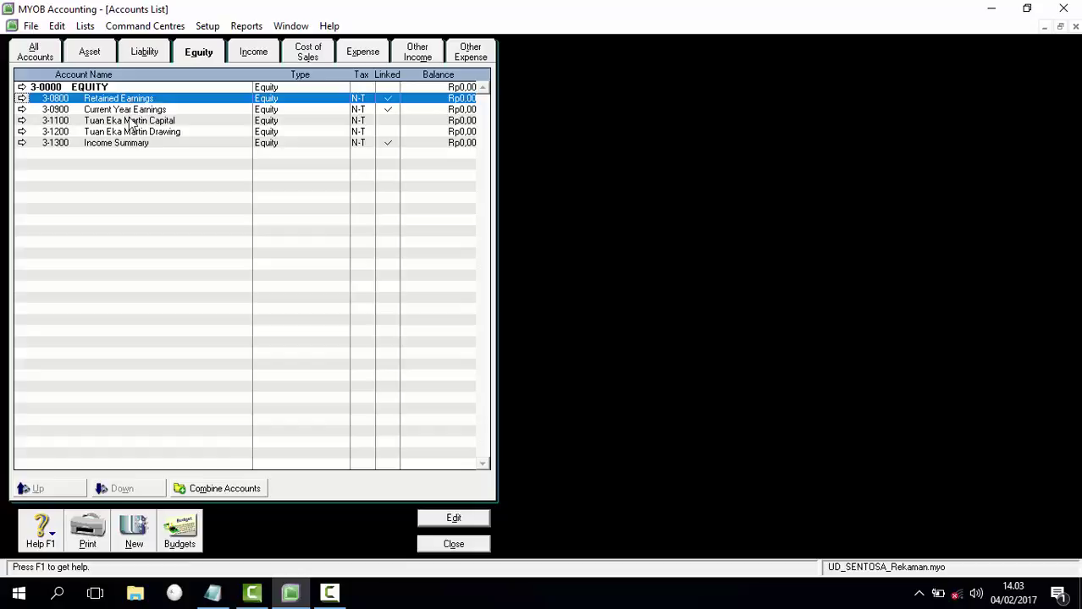
{"action": "left_click", "coordinate": [130, 121]}
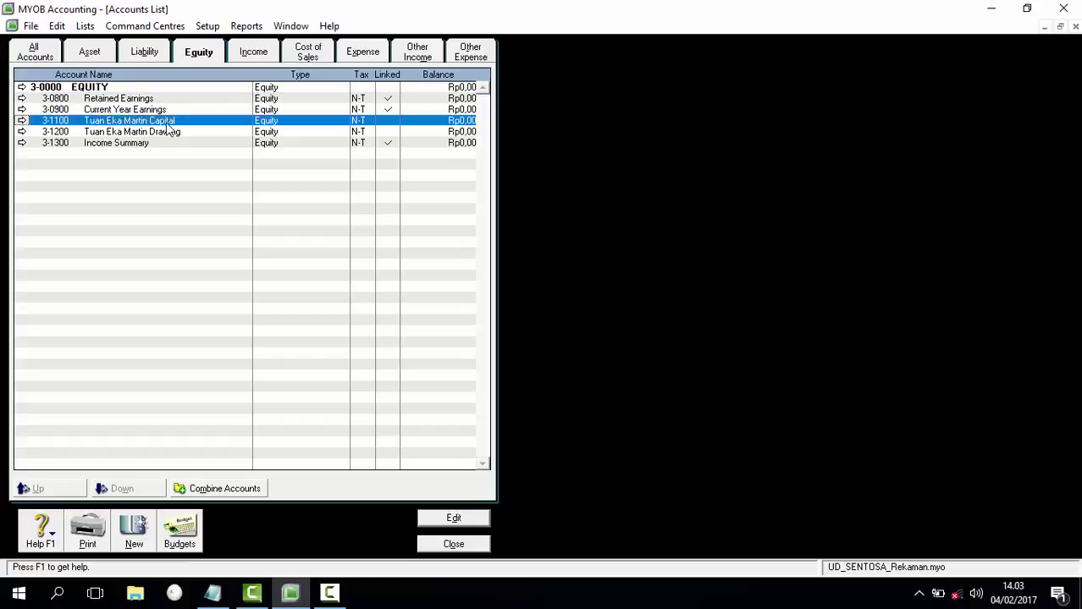
{"action": "left_click", "coordinate": [23, 121]}
{"action": "right_click", "coordinate": [97, 182]}
{"action": "left_click", "coordinate": [110, 191]}
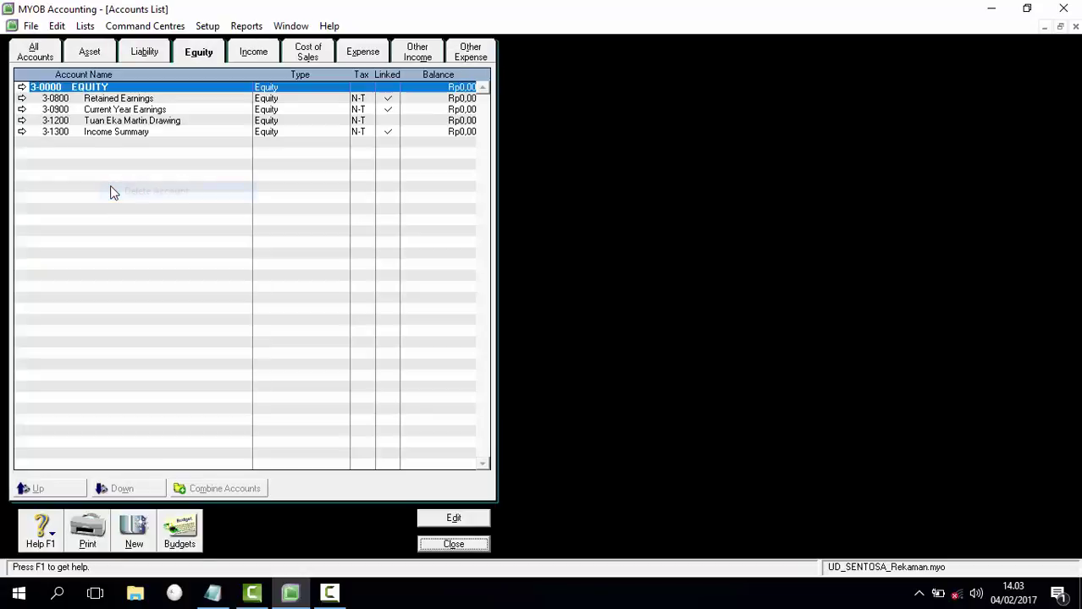
{"action": "left_click", "coordinate": [97, 101]}
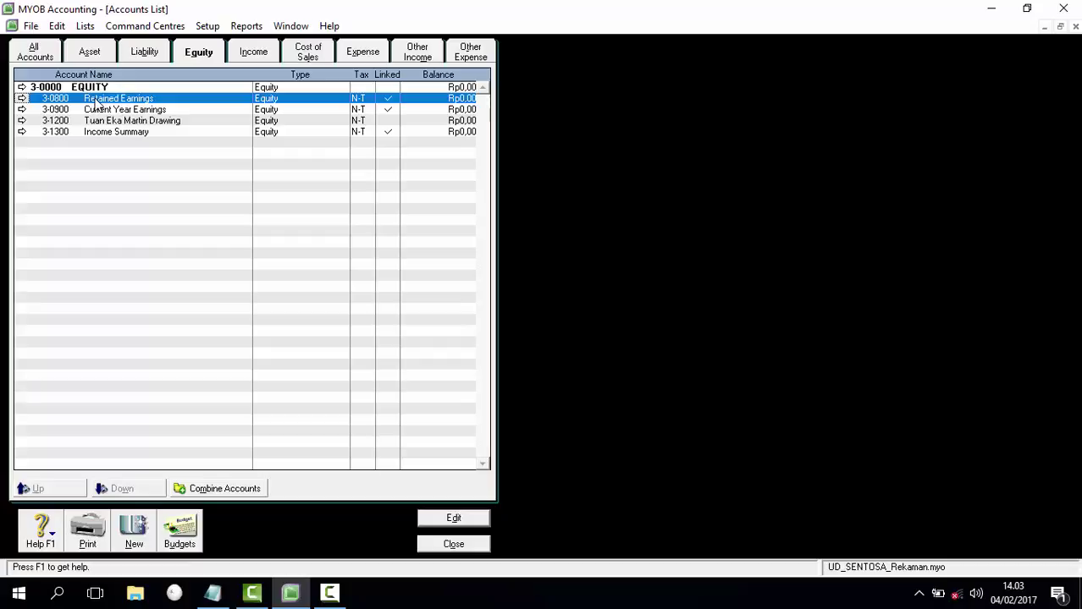
{"action": "left_click", "coordinate": [22, 98]}
{"action": "key", "text": "BackSpace"}
{"action": "type", "text": "1100"}
{"action": "key", "text": "Tab"}
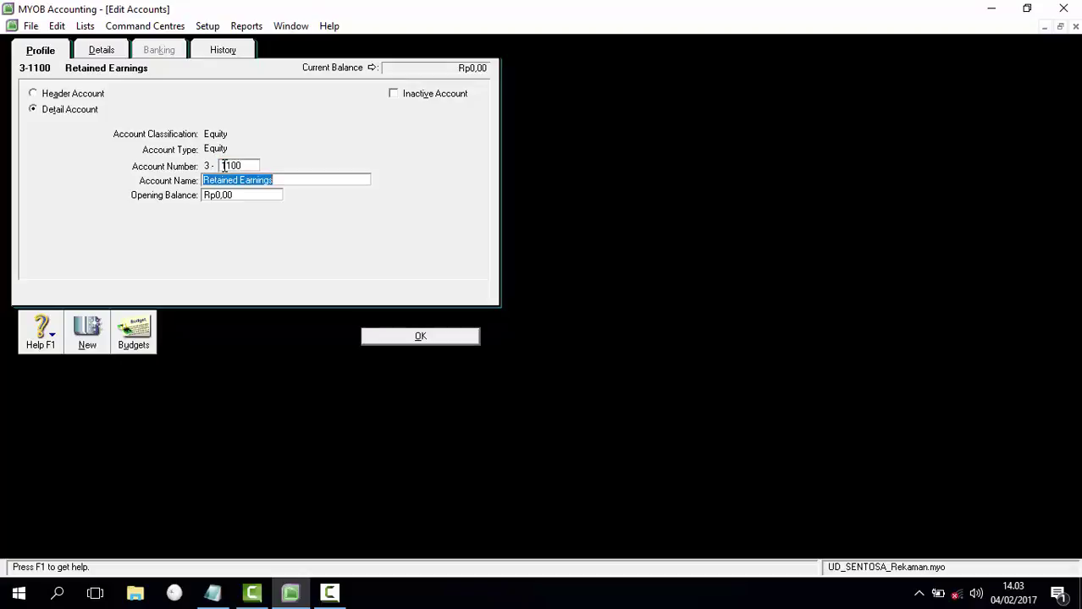
{"action": "type", "text": "Tuan "}
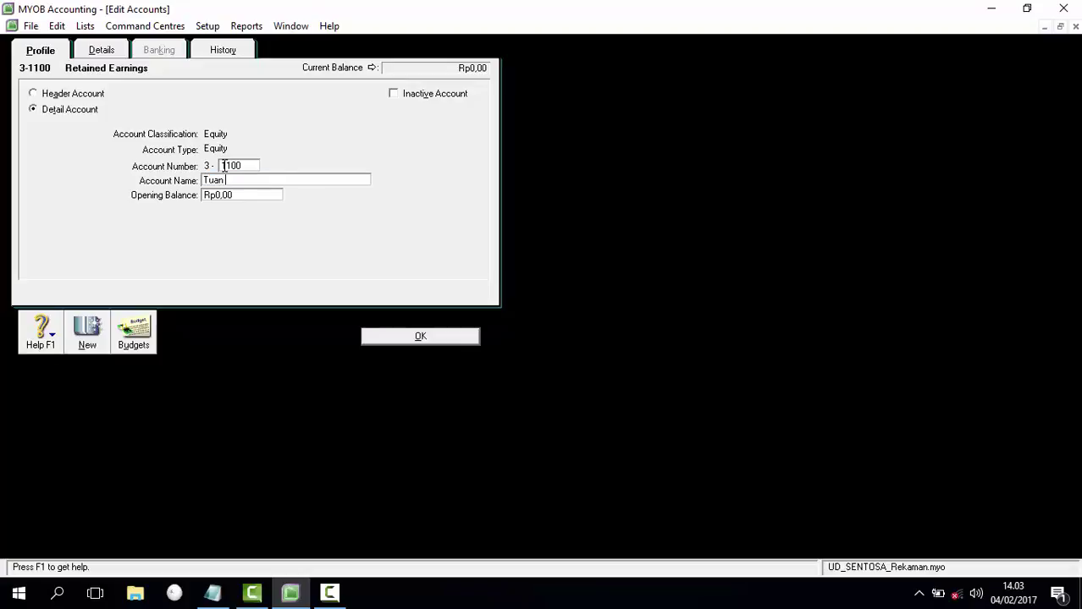
{"action": "left_click", "coordinate": [225, 180]}
{"action": "key", "text": "Delete"}
{"action": "type", "text": "E"}
{"action": "key", "text": "BackSpace"}
{"action": "type", "text": "E"}
{"action": "left_click", "coordinate": [420, 337]}
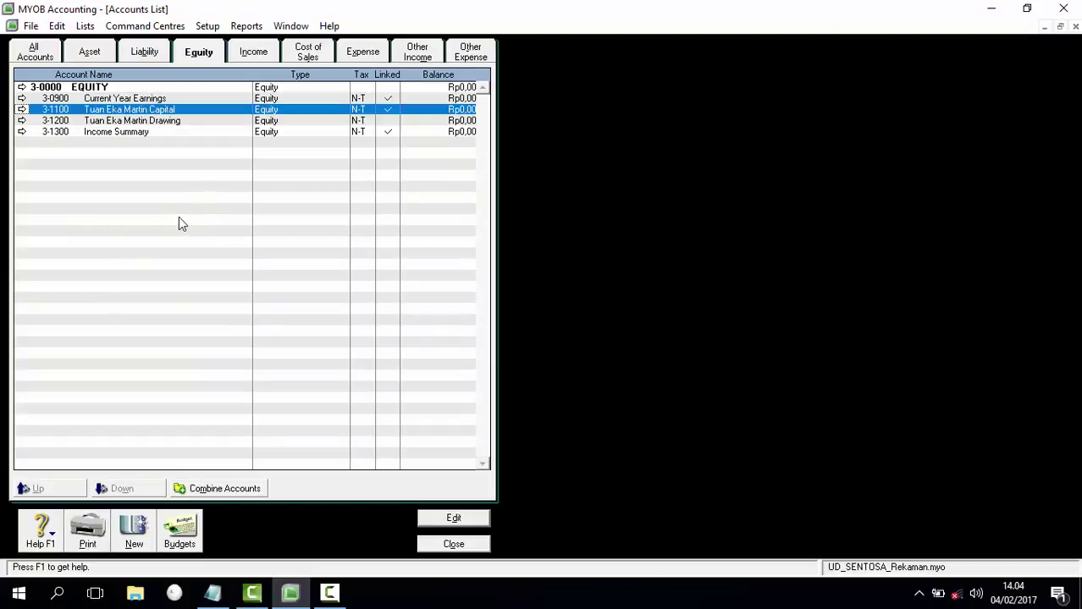
Step: Delete liability accounts Trade Creditors and Payroll Accruals Payable
{"action": "left_click", "coordinate": [146, 52]}
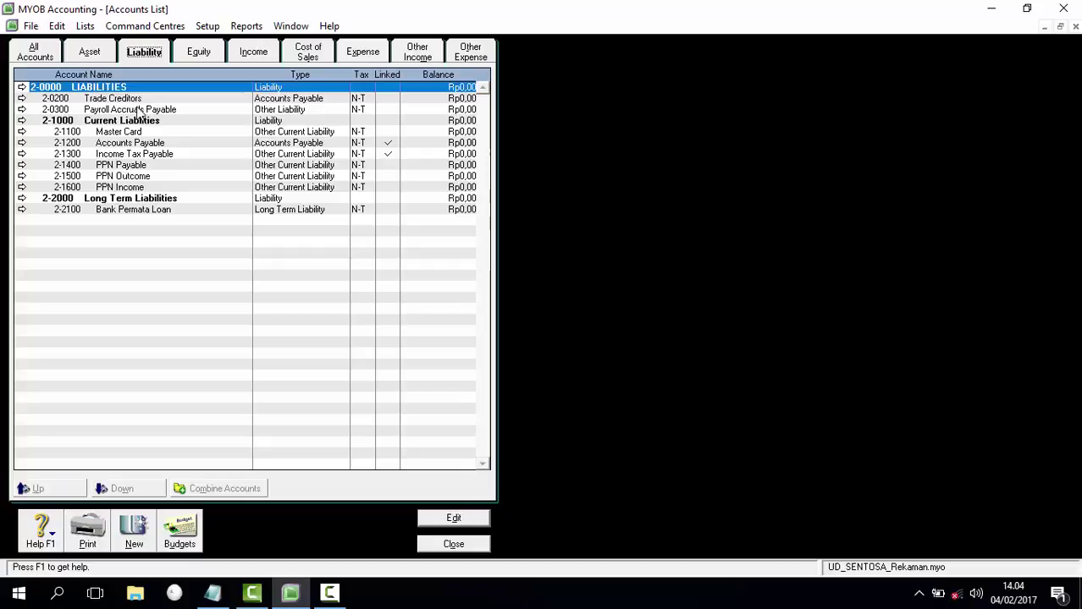
{"action": "left_click", "coordinate": [23, 100]}
{"action": "right_click", "coordinate": [60, 172]}
{"action": "left_click", "coordinate": [96, 174]}
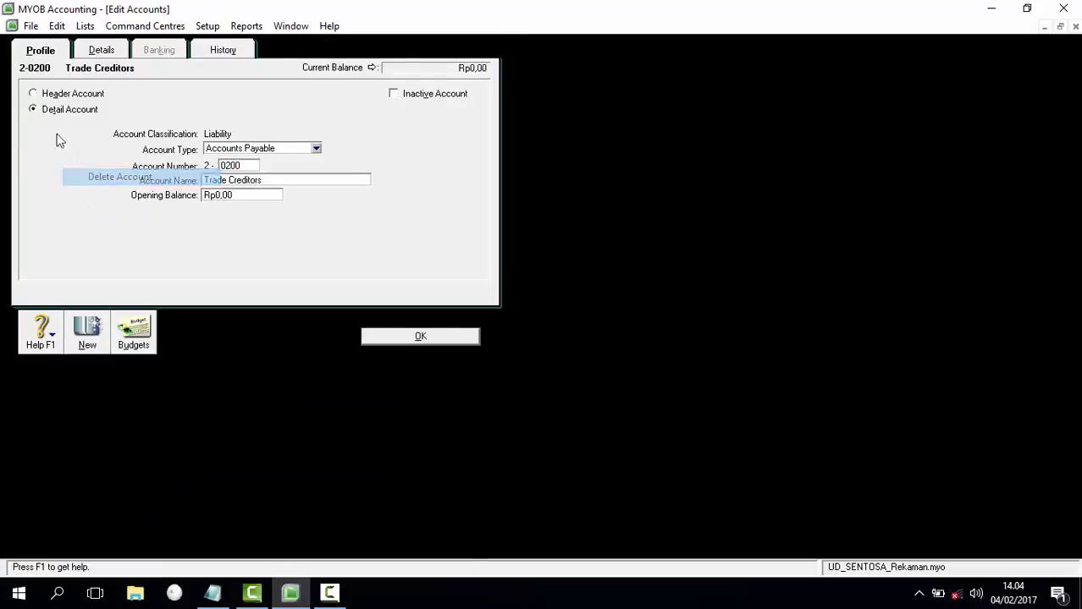
{"action": "left_click", "coordinate": [22, 98]}
{"action": "right_click", "coordinate": [61, 152]}
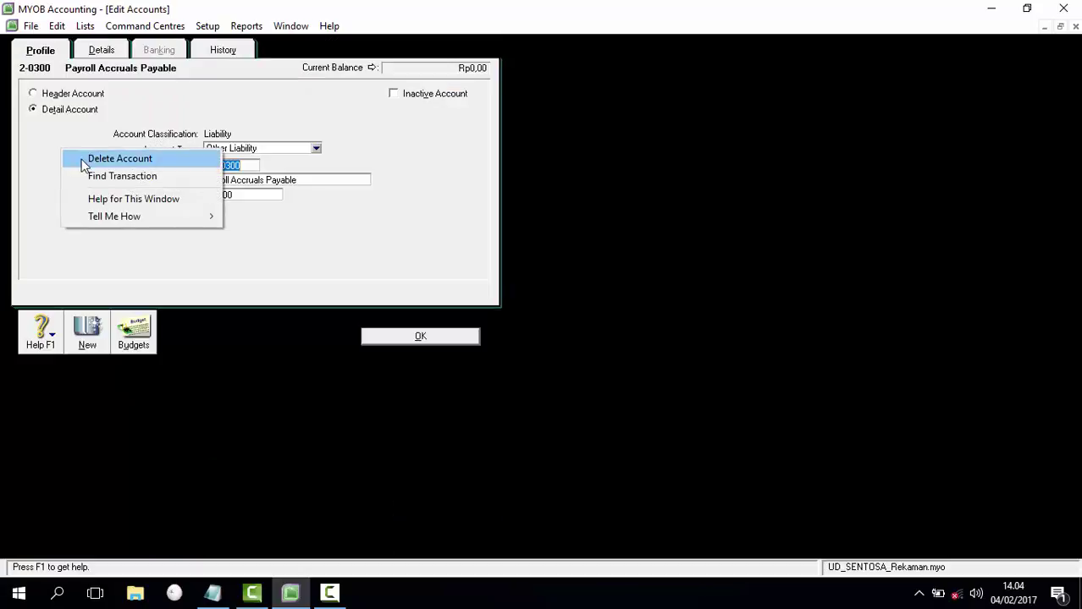
{"action": "left_click", "coordinate": [86, 158]}
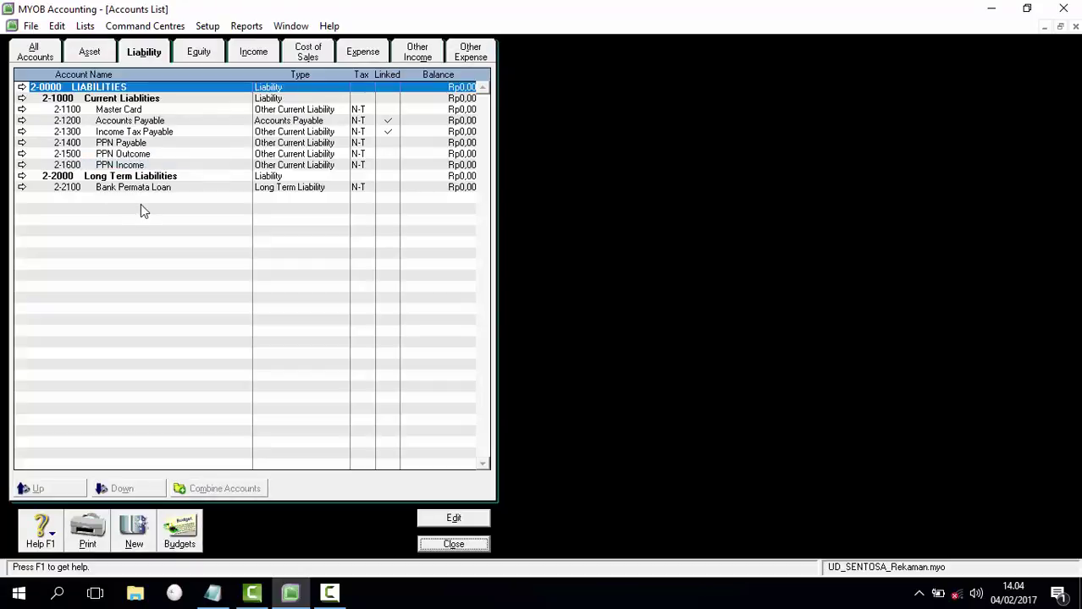
Step: Delete asset accounts Cheque Account, Provision Account and Investment Account
{"action": "left_click", "coordinate": [100, 58]}
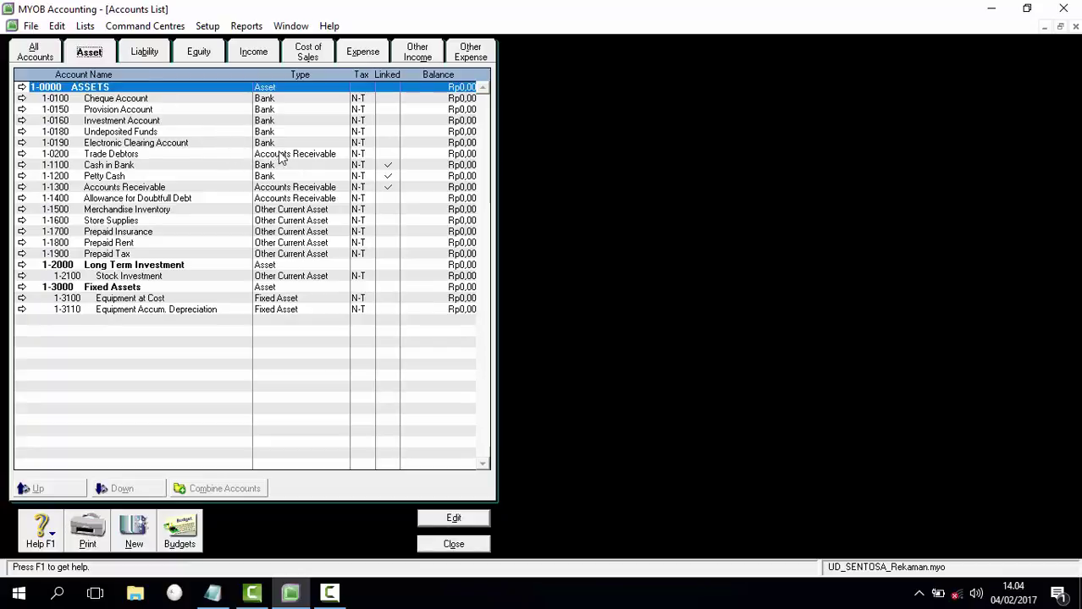
{"action": "left_click", "coordinate": [22, 99]}
{"action": "right_click", "coordinate": [87, 161]}
{"action": "left_click", "coordinate": [106, 164]}
{"action": "left_click", "coordinate": [22, 99]}
{"action": "right_click", "coordinate": [59, 142]}
{"action": "left_click", "coordinate": [110, 154]}
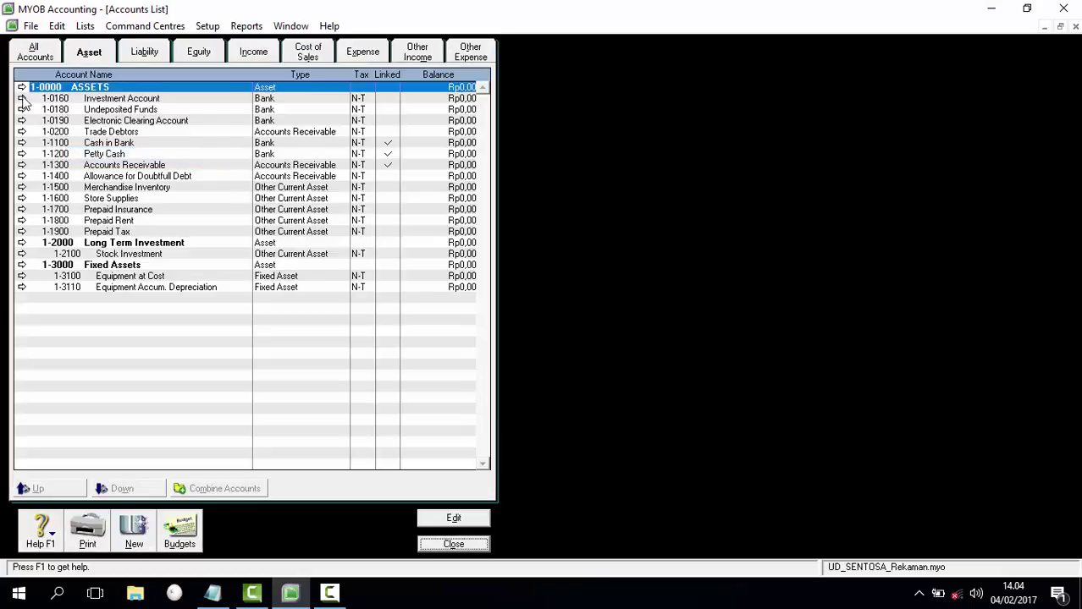
{"action": "left_click", "coordinate": [22, 99]}
{"action": "right_click", "coordinate": [52, 139]}
{"action": "left_click", "coordinate": [109, 143]}
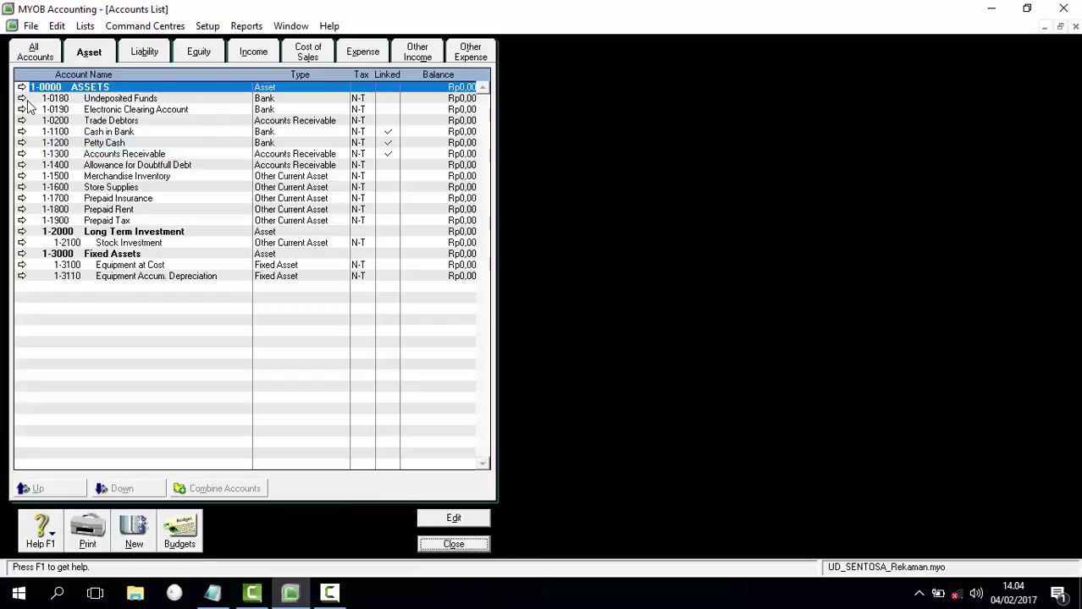
Step: Delete asset accounts Undeposited Funds, Electronic Clearing Account and Trade Debtors
{"action": "left_click", "coordinate": [24, 99]}
{"action": "right_click", "coordinate": [40, 111]}
{"action": "left_click", "coordinate": [22, 99]}
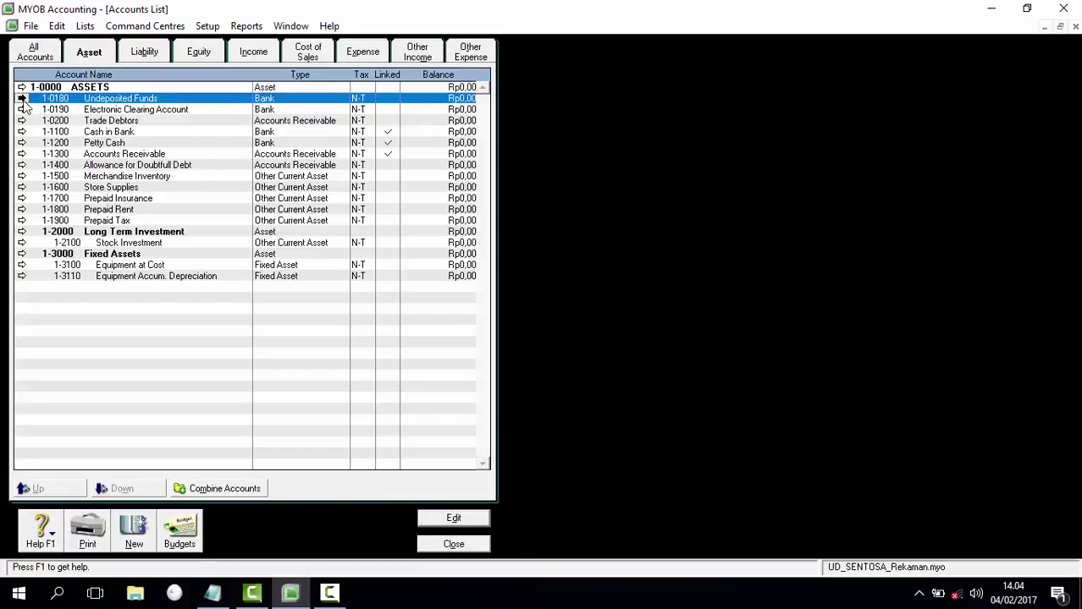
{"action": "left_click", "coordinate": [97, 137]}
{"action": "right_click", "coordinate": [23, 102]}
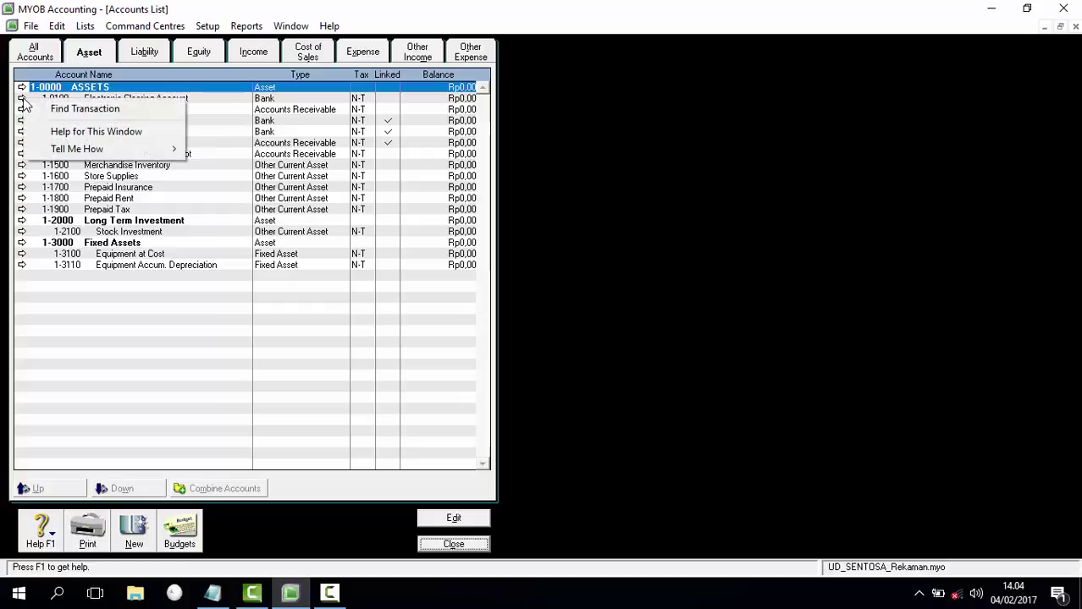
{"action": "left_click", "coordinate": [23, 99]}
{"action": "right_click", "coordinate": [46, 127]}
{"action": "left_click", "coordinate": [93, 141]}
{"action": "left_click", "coordinate": [23, 100]}
{"action": "right_click", "coordinate": [48, 141]}
{"action": "left_click", "coordinate": [68, 150]}
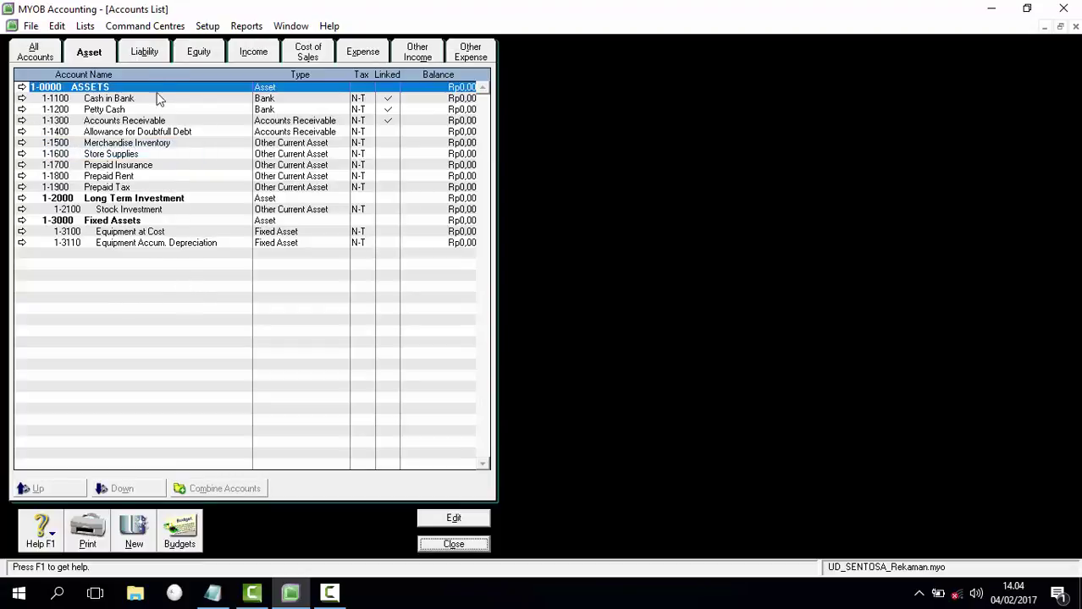
Step: Review the remaining Liability, Equity, Income and Expense accounts
{"action": "left_click", "coordinate": [156, 52]}
{"action": "left_click", "coordinate": [187, 53]}
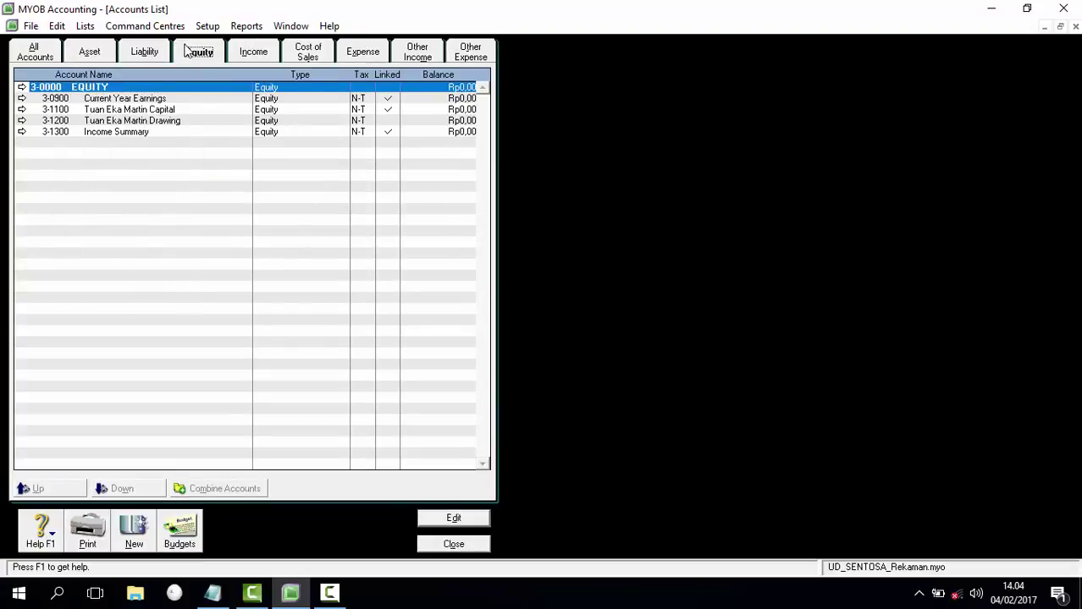
{"action": "left_click", "coordinate": [254, 52]}
{"action": "left_click", "coordinate": [362, 53]}
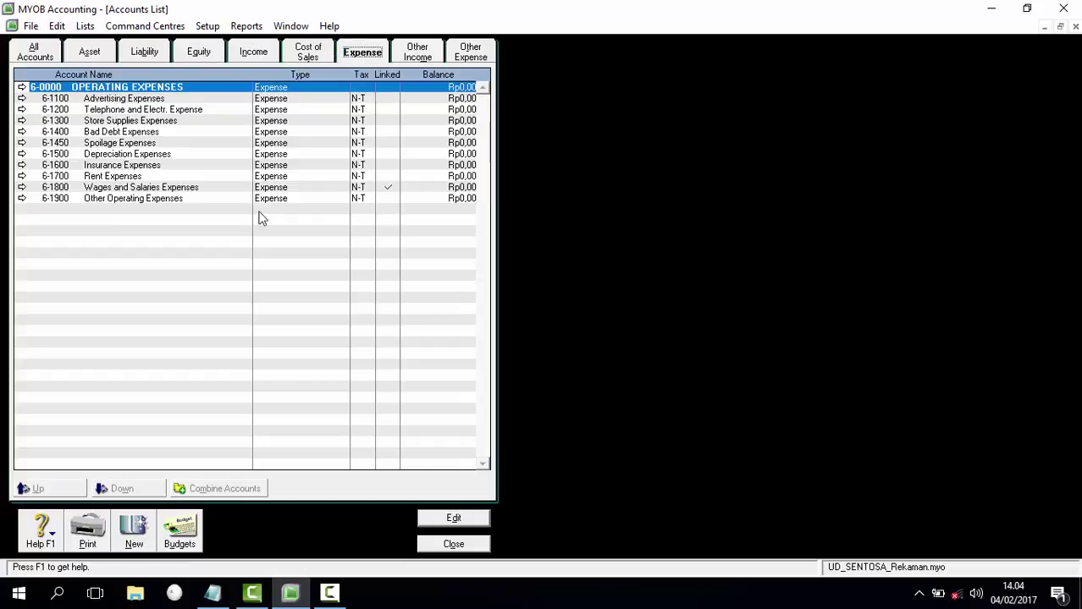
{"action": "left_click", "coordinate": [213, 592]}
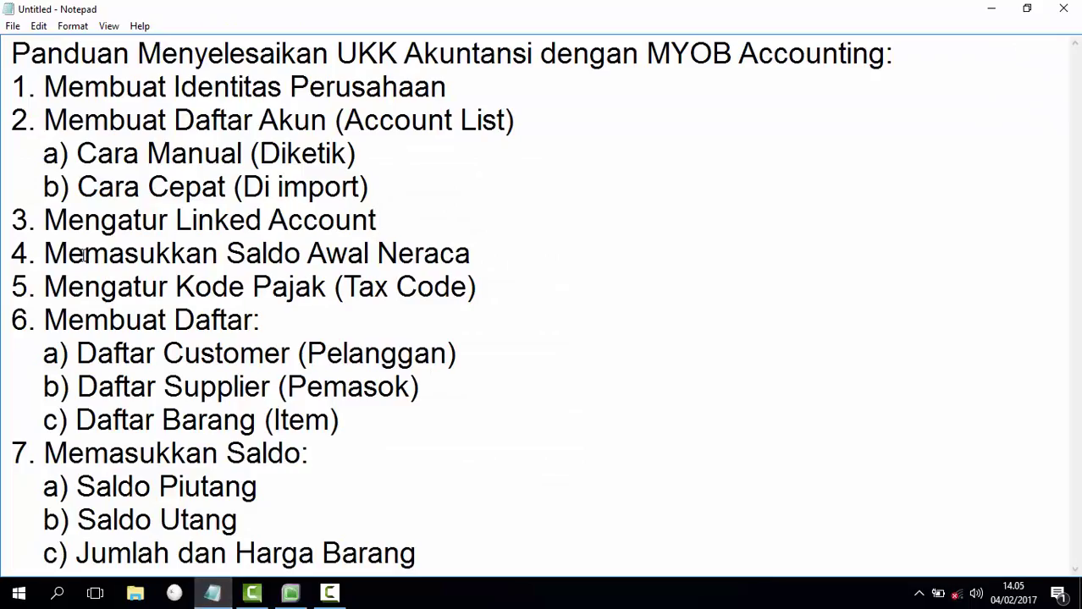
Step: Check outline step 4 'Memasukkan Saldo Awal Neraca', then close MYOB's Accounts List
{"action": "left_click_drag", "start_coordinate": [44, 254], "coordinate": [488, 244]}
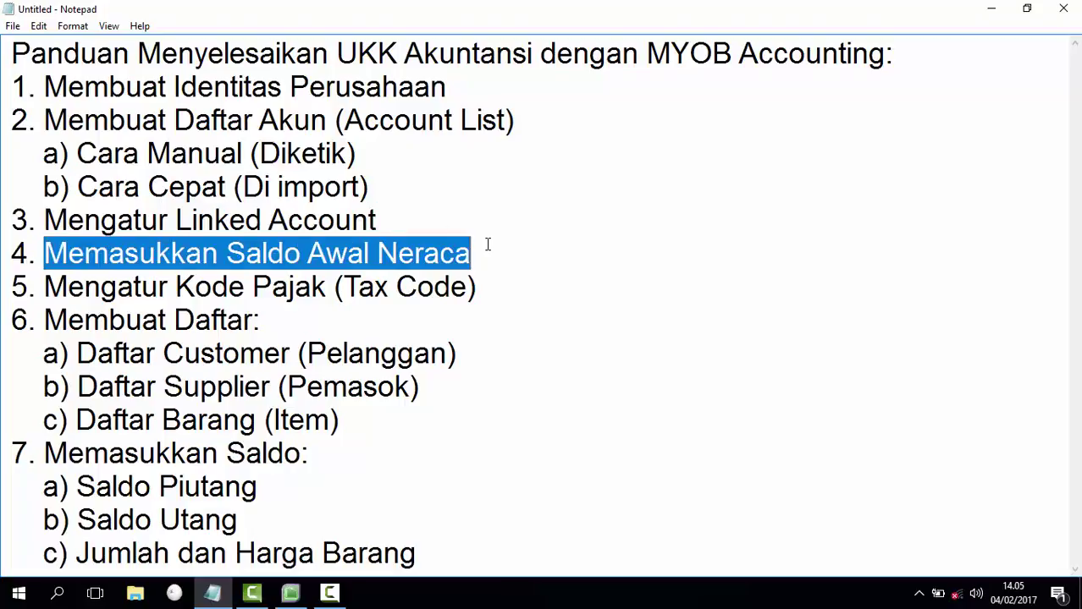
{"action": "left_click", "coordinate": [487, 246]}
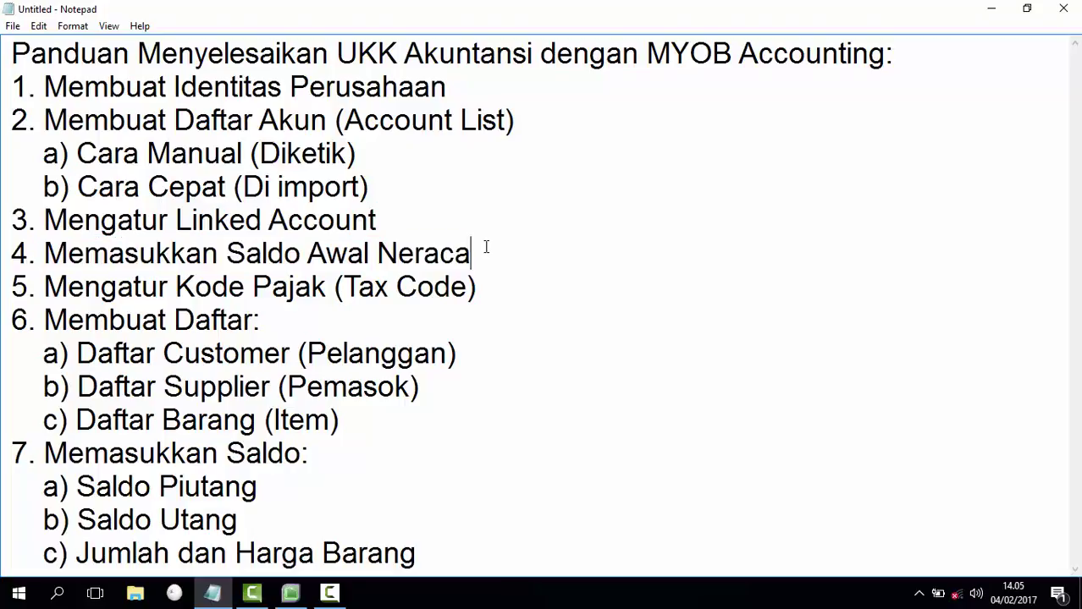
{"action": "left_click", "coordinate": [291, 592]}
{"action": "left_click", "coordinate": [460, 548]}
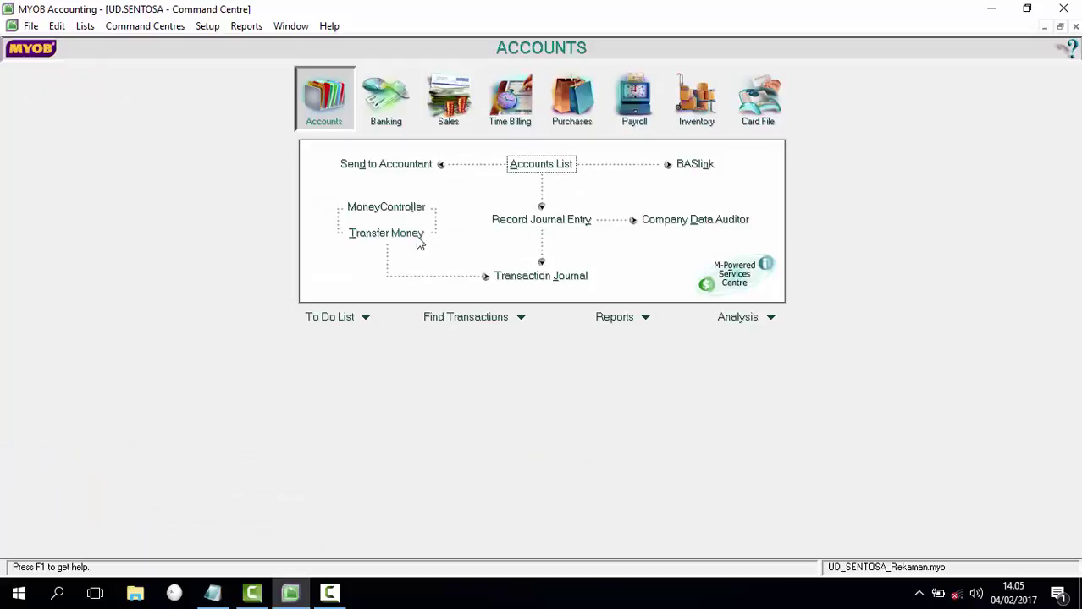
Step: Enter opening balances: Cash in Bank 50.500.000, Petty Cash 5.000.000, Receivable 82.500.000, Allowance -11.000.000
{"action": "left_click", "coordinate": [211, 28]}
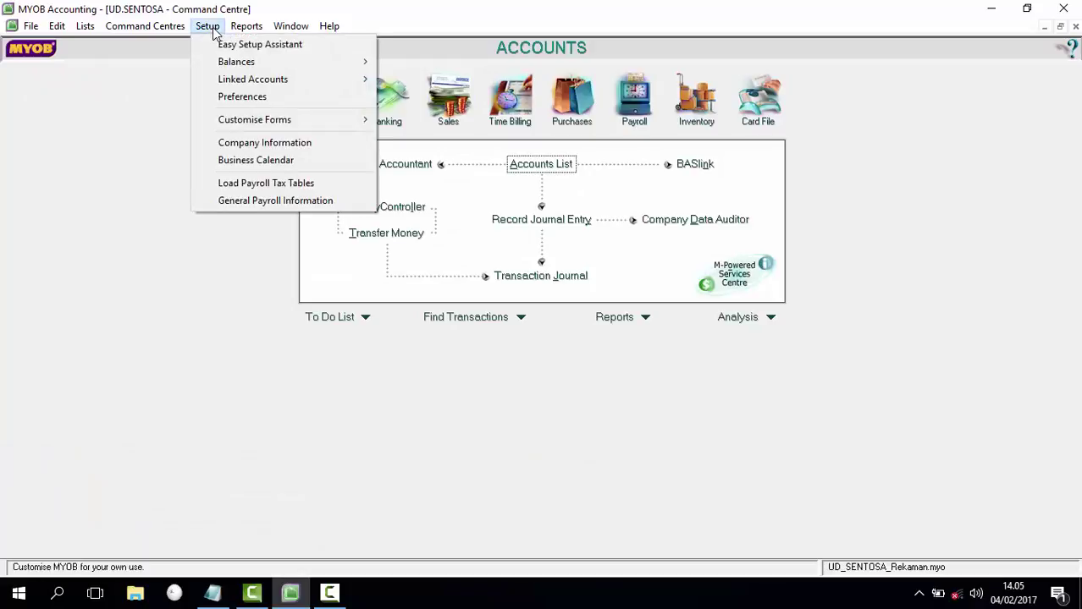
{"action": "mouse_move", "coordinate": [276, 66]}
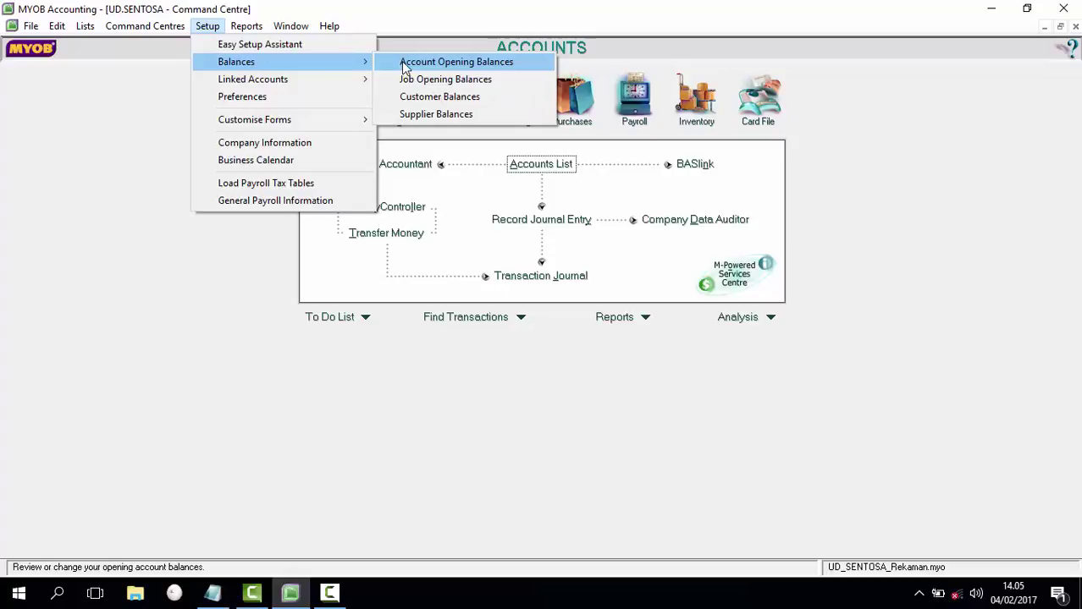
{"action": "left_click", "coordinate": [404, 66]}
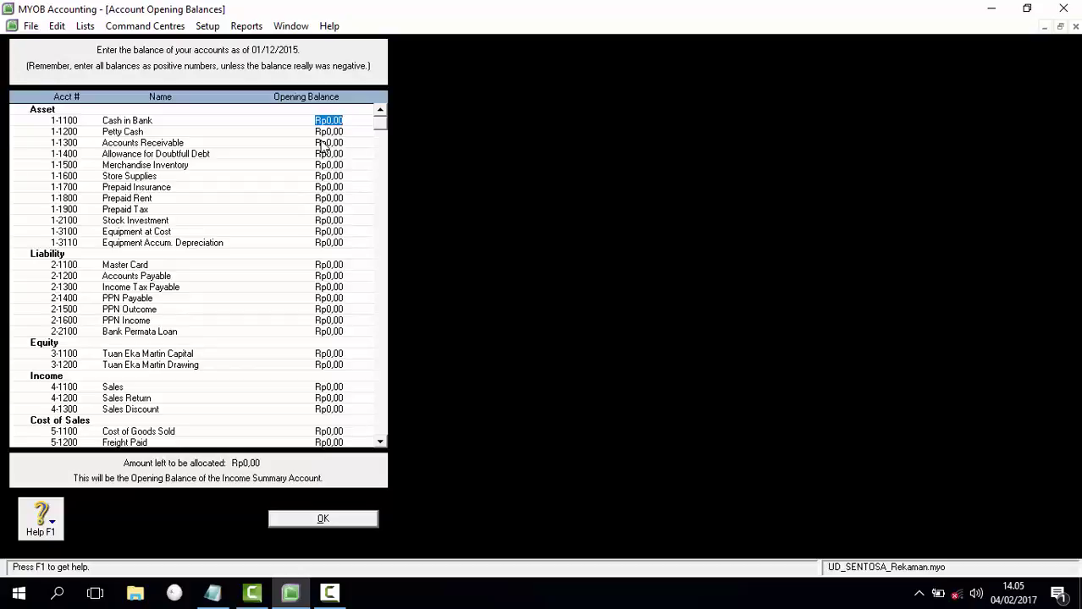
{"action": "type", "text": "5"}
{"action": "type", "text": "0.500.000"}
{"action": "key", "text": "Tab"}
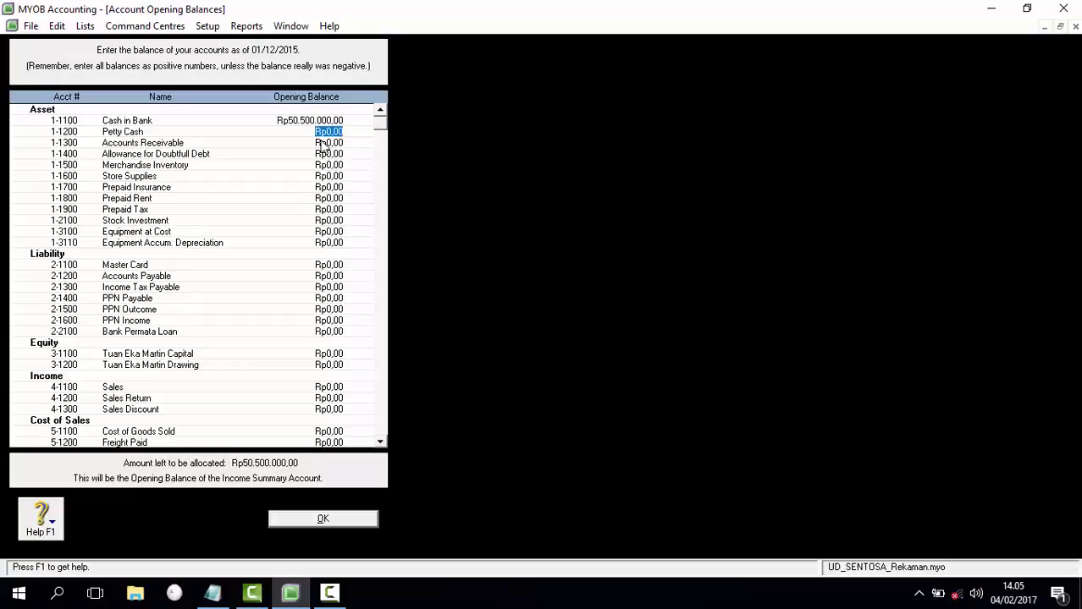
{"action": "type", "text": "5000000"}
{"action": "key", "text": "Tab"}
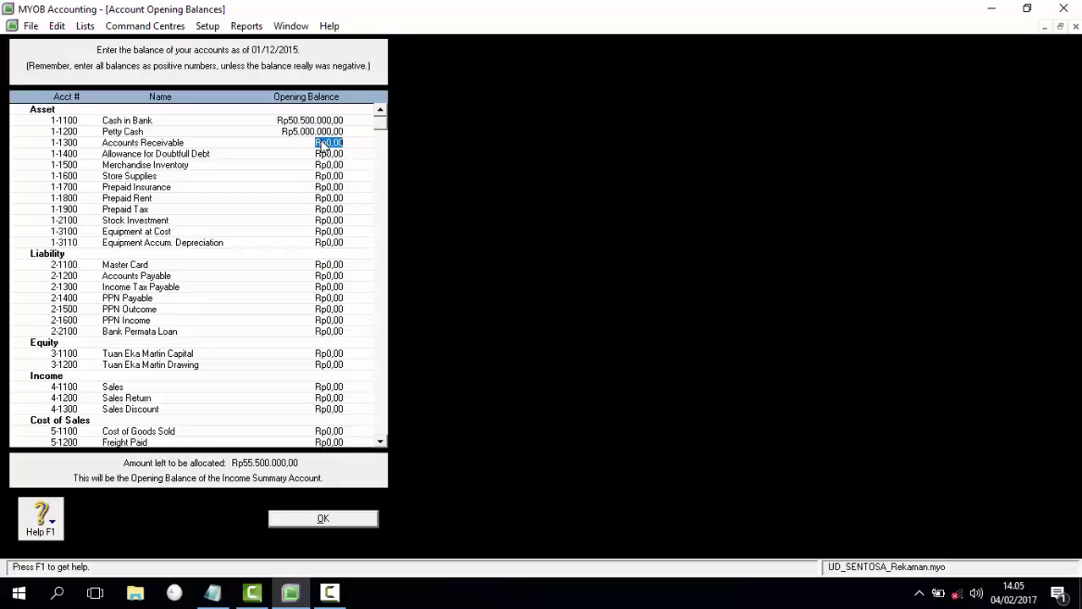
{"action": "type", "text": "82500000"}
{"action": "key", "text": "Tab"}
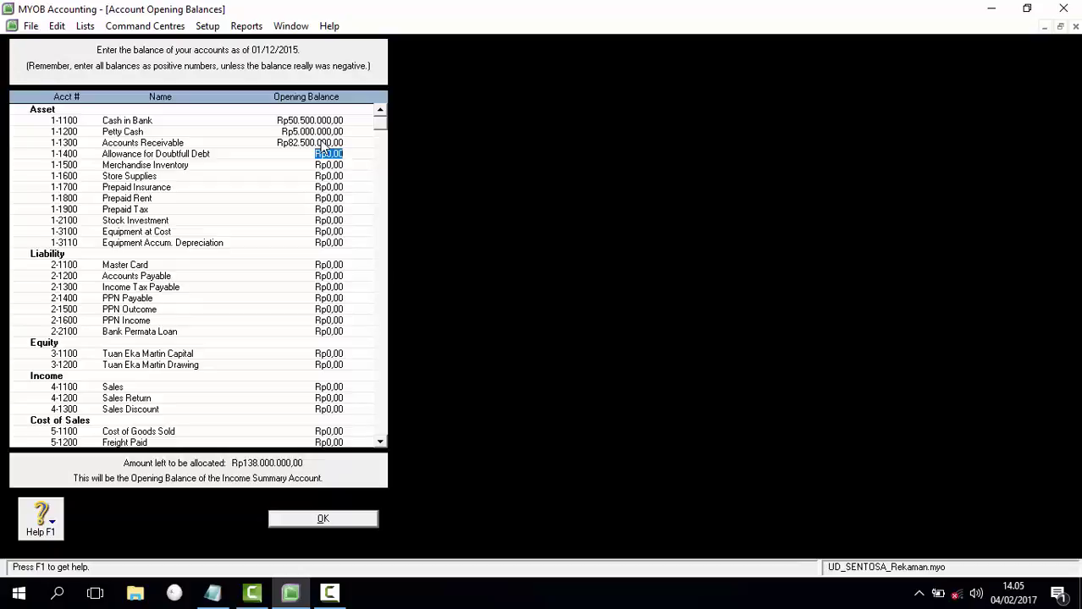
{"action": "type", "text": "-Rp11.000.0"}
{"action": "type", "text": "00"}
{"action": "key", "text": "Tab"}
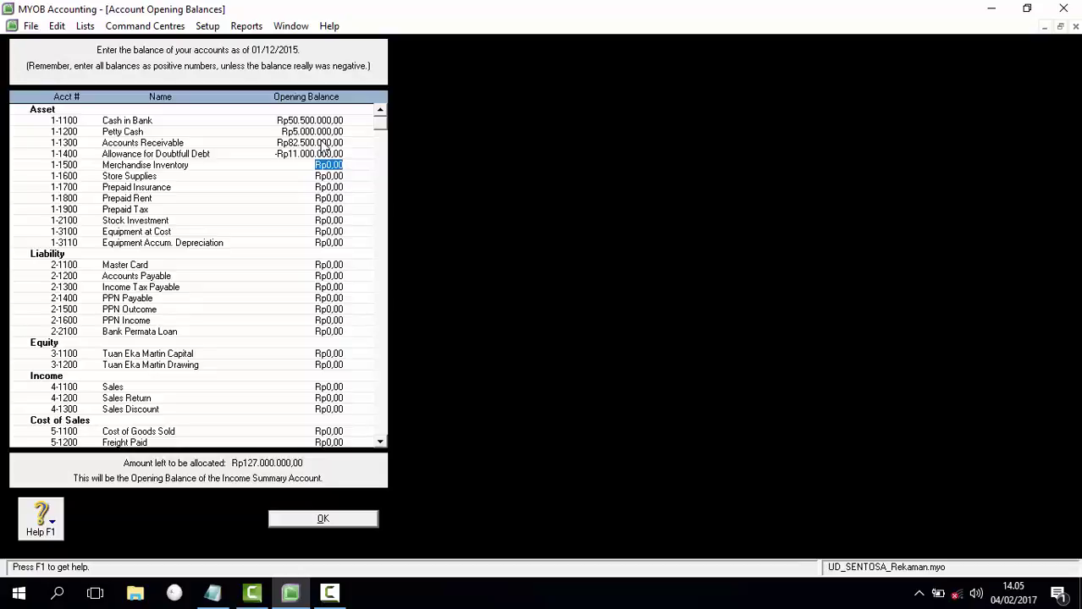
Step: Enter Inventory 520.000.000, Store Supplies 20.500.000, Prepaid Insurance 15.000.000, Prepaid Rent 24.000.000
{"action": "type", "text": "520.000.0"}
{"action": "type", "text": "00"}
{"action": "key", "text": "Tab"}
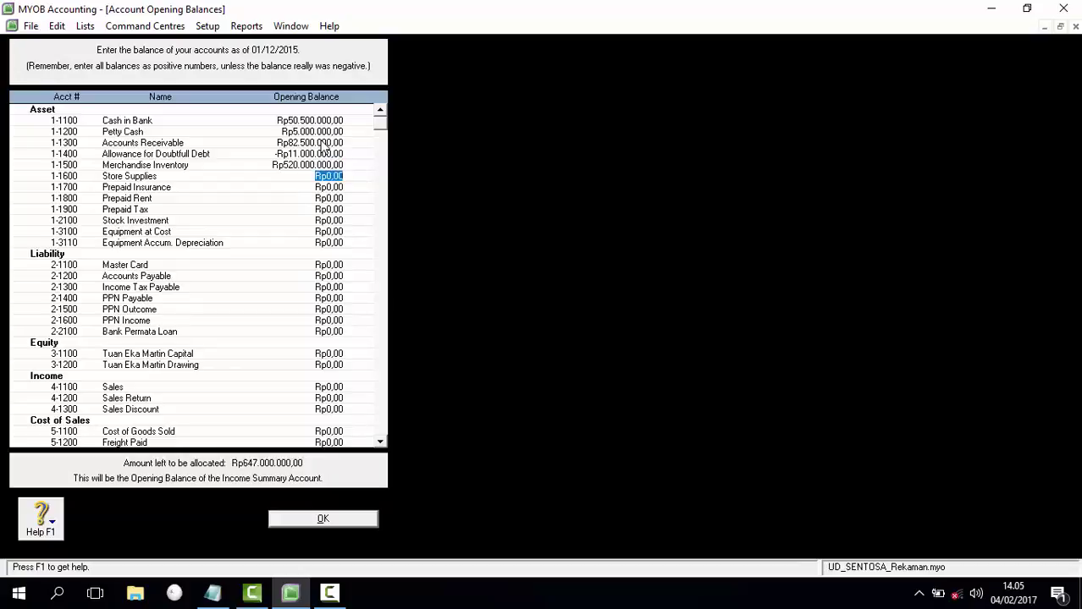
{"action": "type", "text": "20500000"}
{"action": "key", "text": "Tab"}
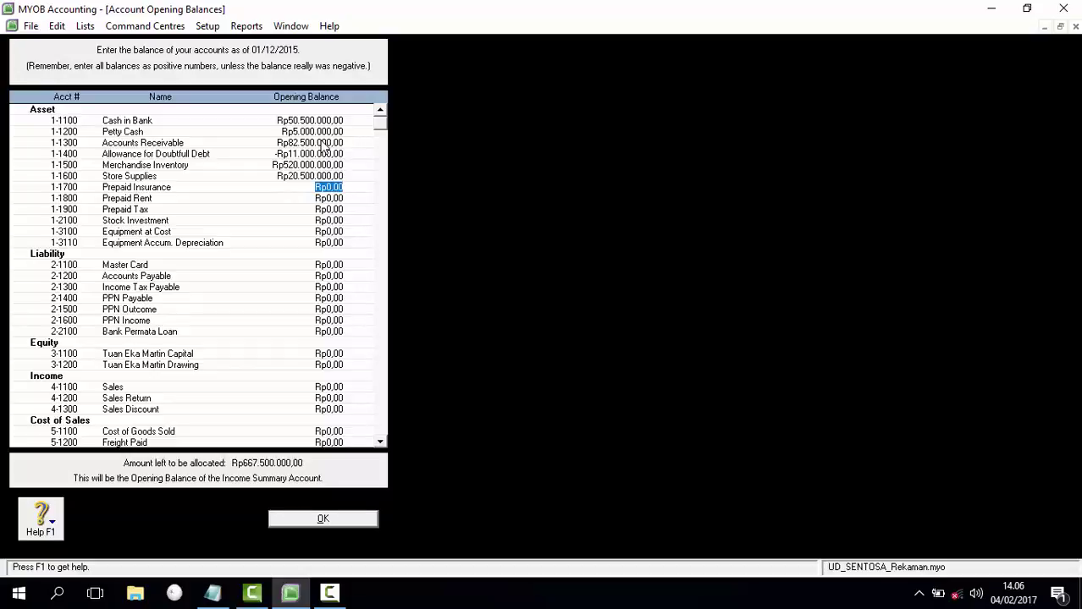
{"action": "type", "text": "15.000."}
{"action": "type", "text": "000000"}
{"action": "key", "text": "Tab"}
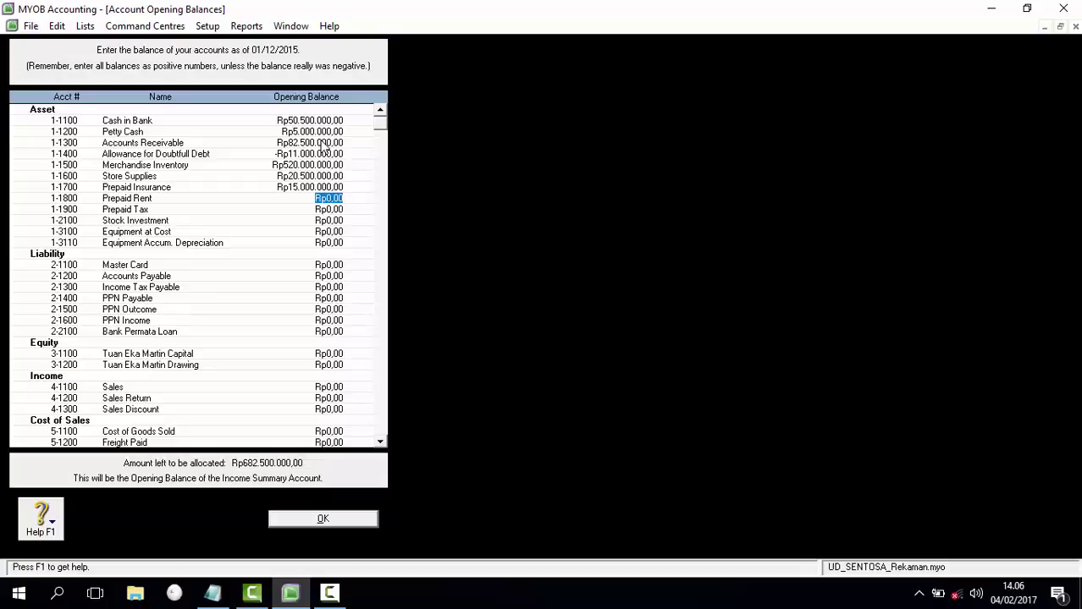
{"action": "type", "text": "24000000"}
{"action": "key", "text": "Tab"}
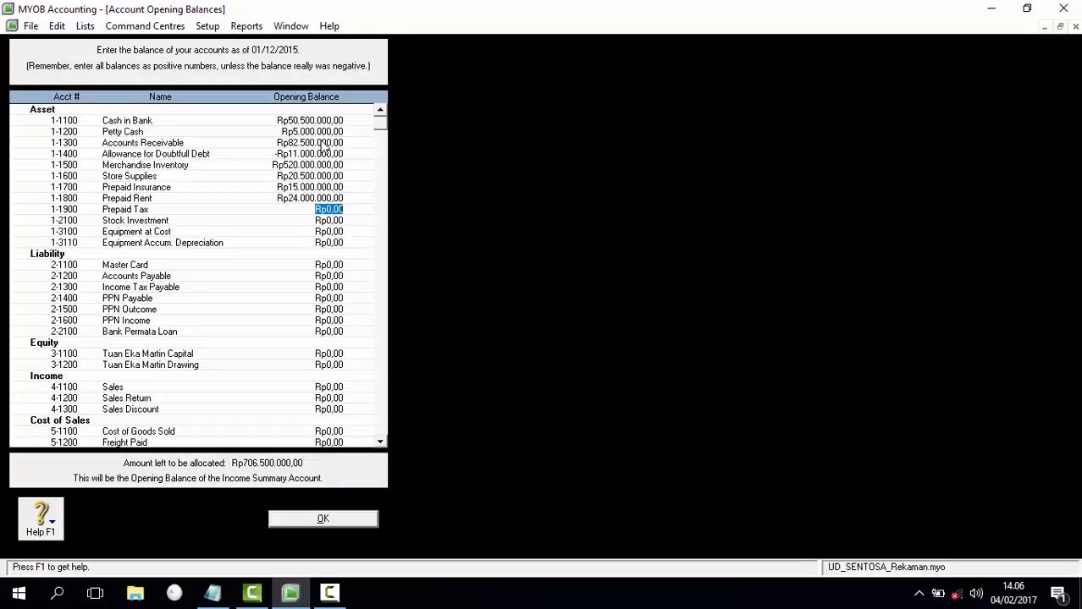
Step: Enter Prepaid Tax 89.000.000, Stock Investment 112.000.000, Equipment 60.000.000, Accum. Depreciation 4.800.000
{"action": "type", "text": "89000000"}
{"action": "key", "text": "Tab"}
{"action": "type", "text": "112.000.000"}
{"action": "key", "text": "Tab"}
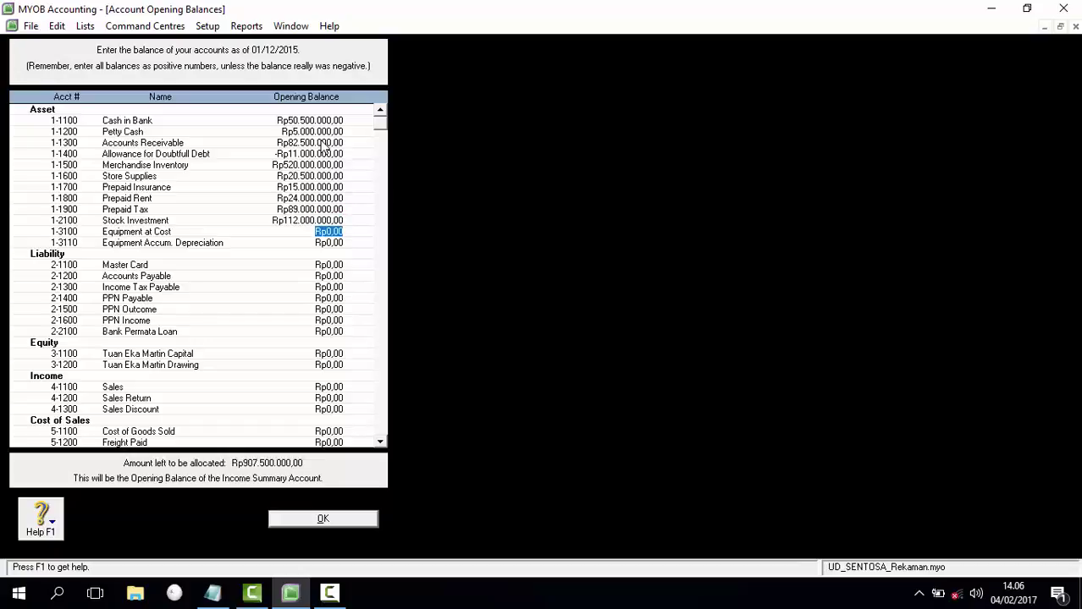
{"action": "type", "text": "60.000."}
{"action": "type", "text": "000000"}
{"action": "key", "text": "Tab"}
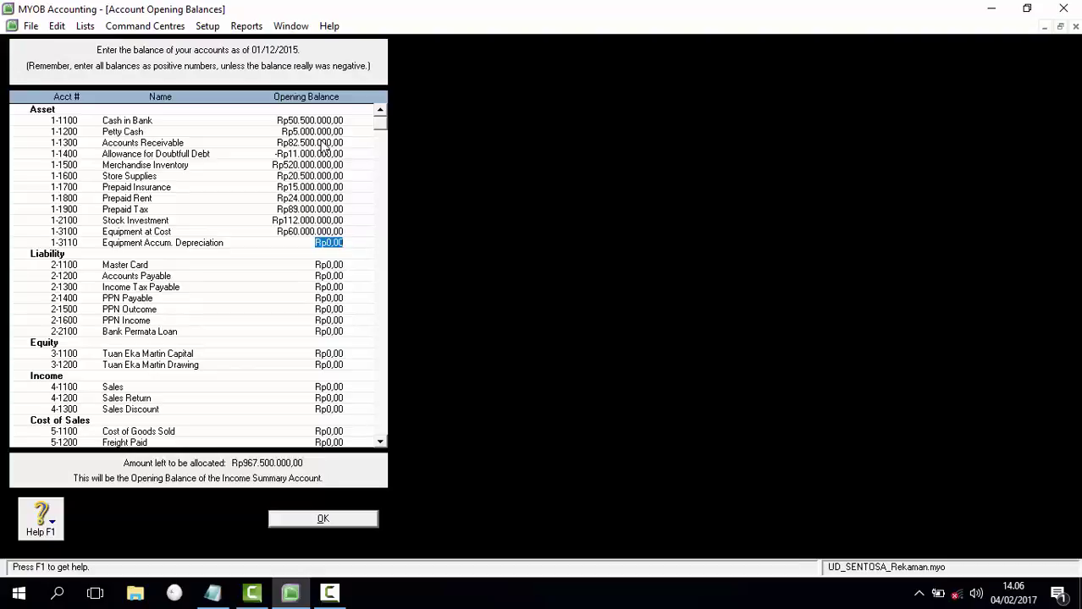
{"action": "type", "text": "4800000"}
{"action": "key", "text": "Tab"}
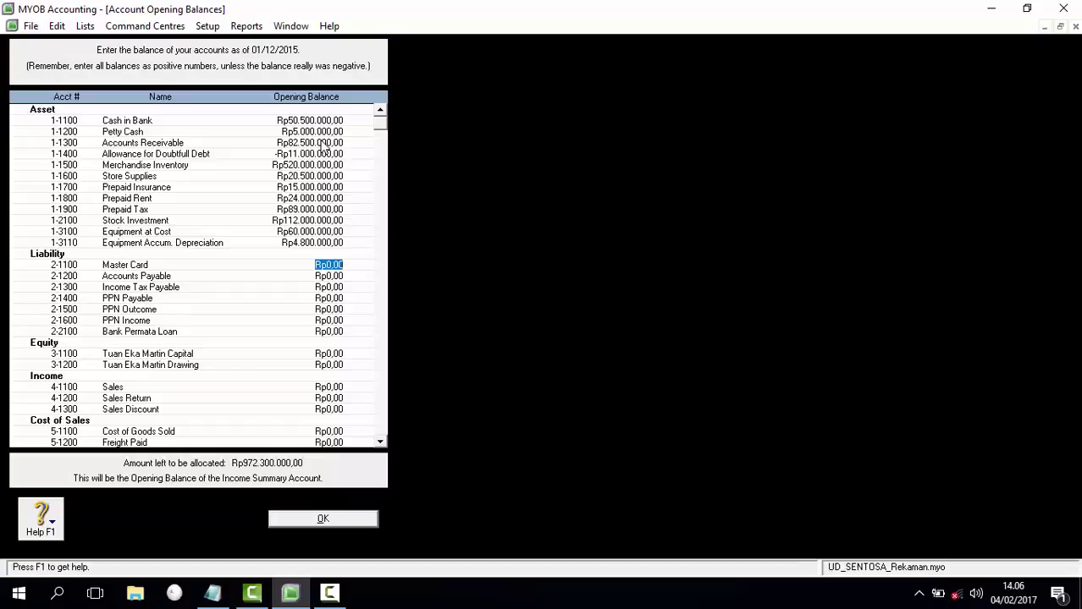
Step: Enter Master Card 2.100.000, Accounts Payable 6.600.000 and PPN Payable 107.200, leaving Income Tax Payable at zero
{"action": "type", "text": "2100000"}
{"action": "key", "text": "Tab"}
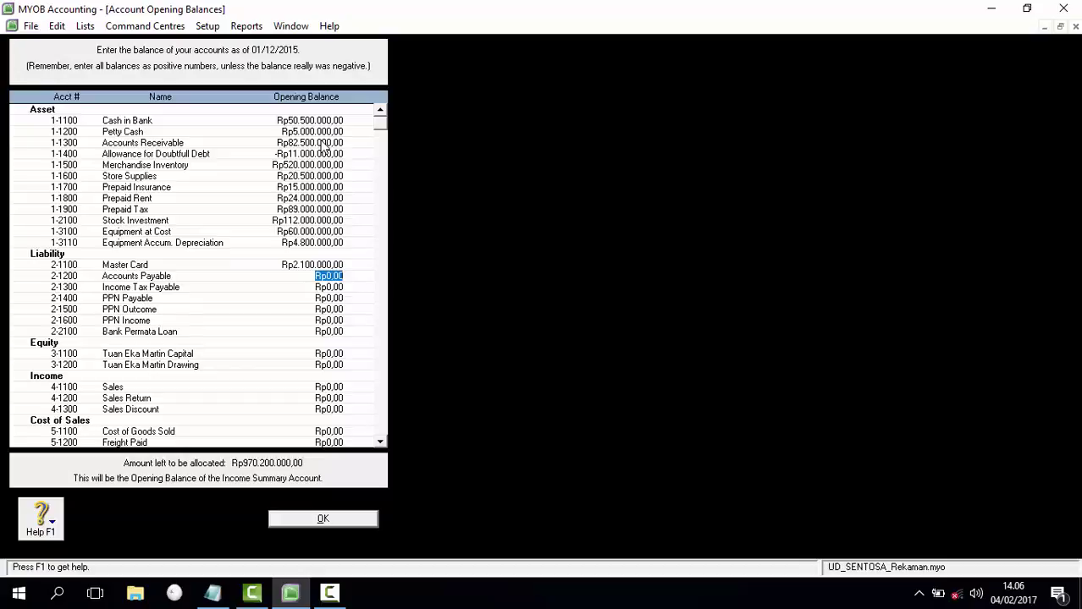
{"action": "type", "text": "6600000"}
{"action": "key", "text": "Tab"}
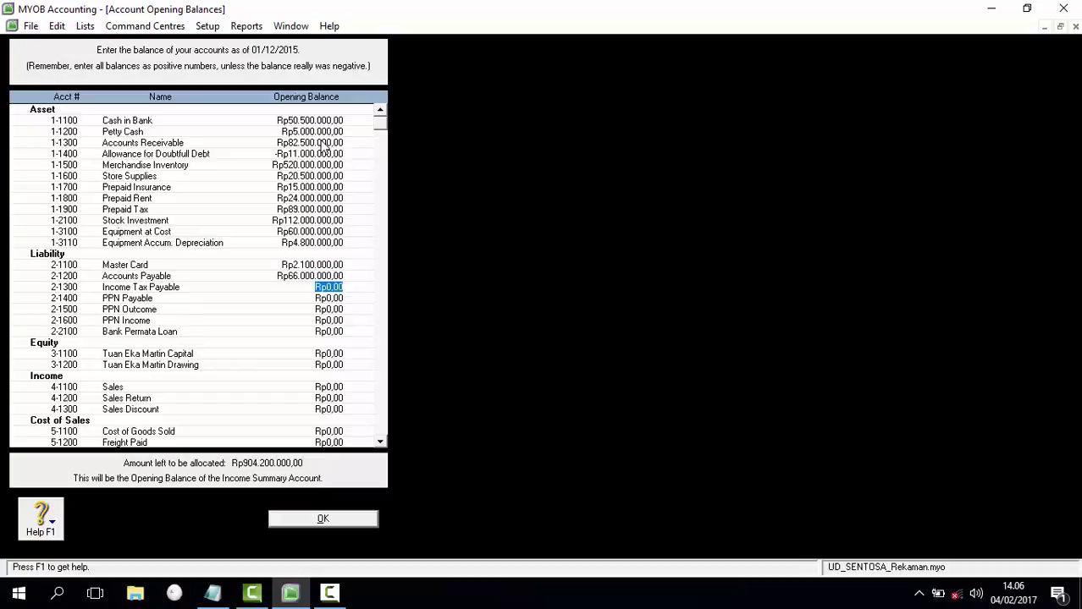
{"action": "key", "text": "Tab"}
{"action": "type", "text": "107200"}
{"action": "key", "text": "Tab"}
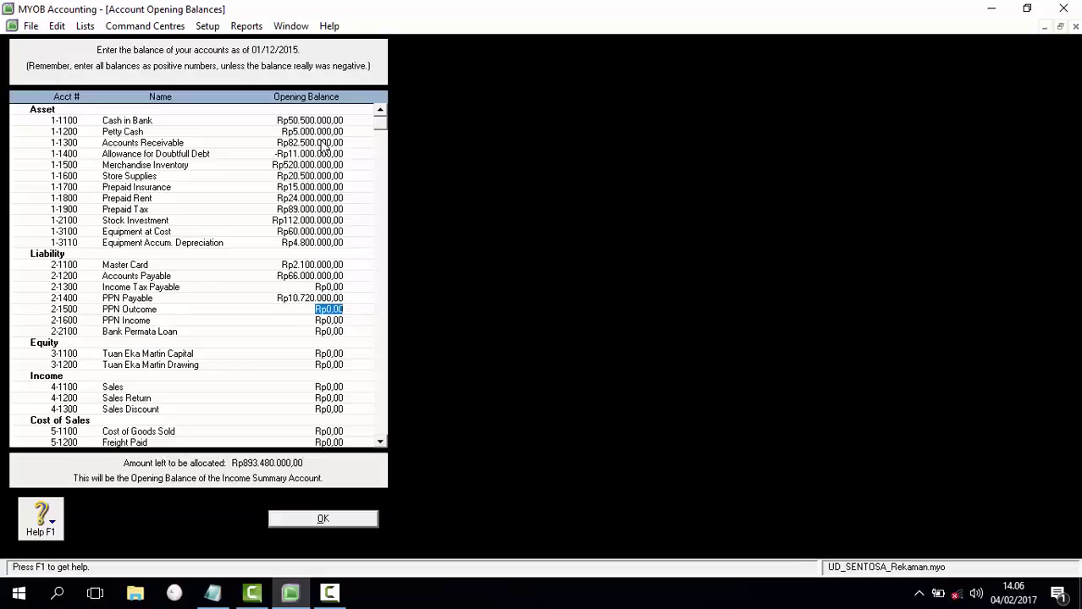
Step: Enter PPN Outcome 418.000, PPN Income -Rp31.080.000 and Bank Permata Loan 300.000.000
{"action": "type", "text": "4180"}
{"action": "type", "text": "00"}
{"action": "key", "text": "Tab"}
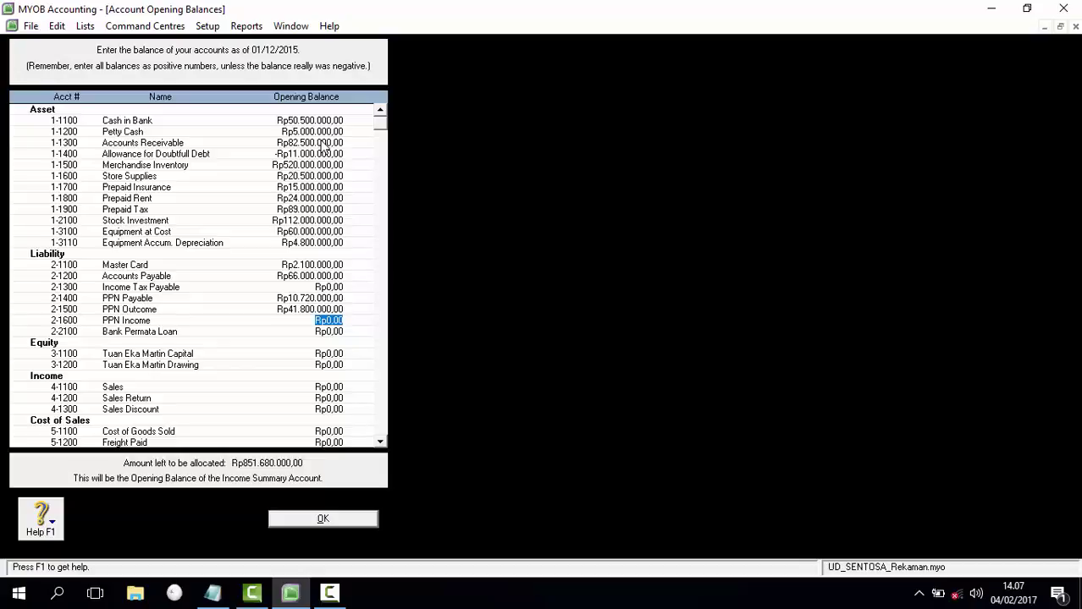
{"action": "key", "text": "BackSpace"}
{"action": "type", "text": "-Rp31.080.00"}
{"action": "type", "text": "0"}
{"action": "key", "text": "Tab"}
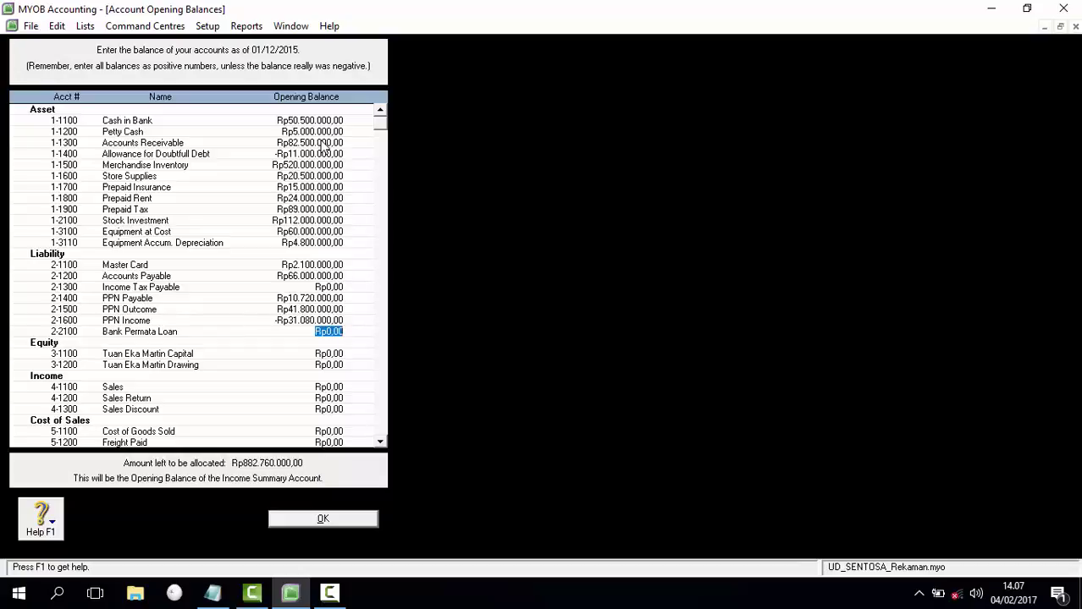
{"action": "type", "text": "300000000"}
{"action": "key", "text": "Tab"}
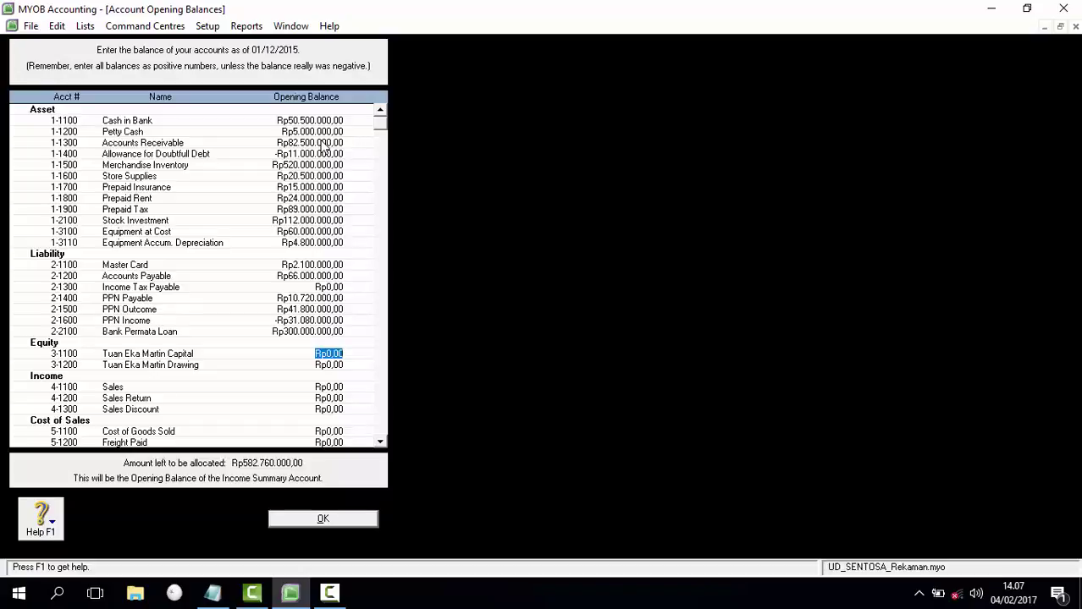
Step: Enter owner's capital 411.430.000 and owner's drawing -22.100.000
{"action": "type", "text": "411."}
{"action": "type", "text": "430.000"}
{"action": "key", "text": "Tab"}
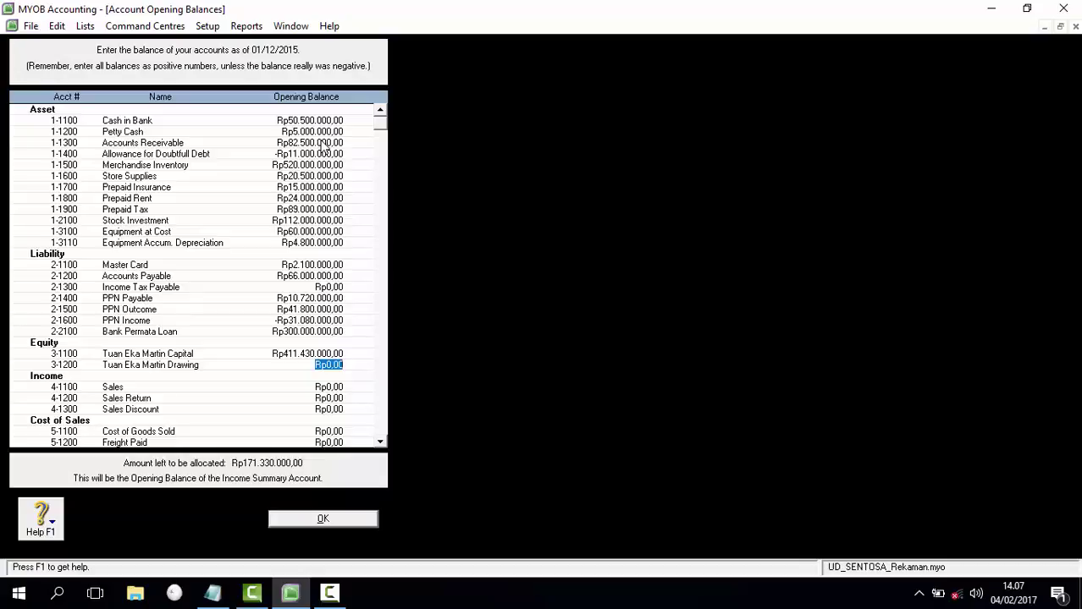
{"action": "key", "text": "BackSpace"}
{"action": "type", "text": "-22100000"}
{"action": "key", "text": "Tab"}
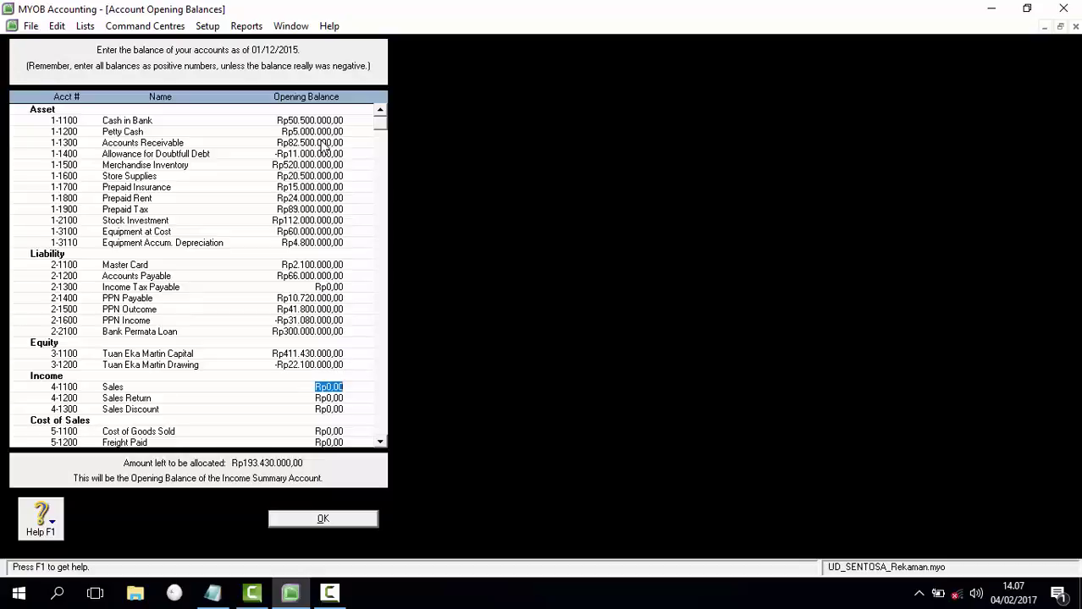
Step: Enter Sales 5.260.000, Sales Return -15.000.000 and Sales Discount -Rp28.000.000
{"action": "type", "text": "5260000"}
{"action": "key", "text": "Tab"}
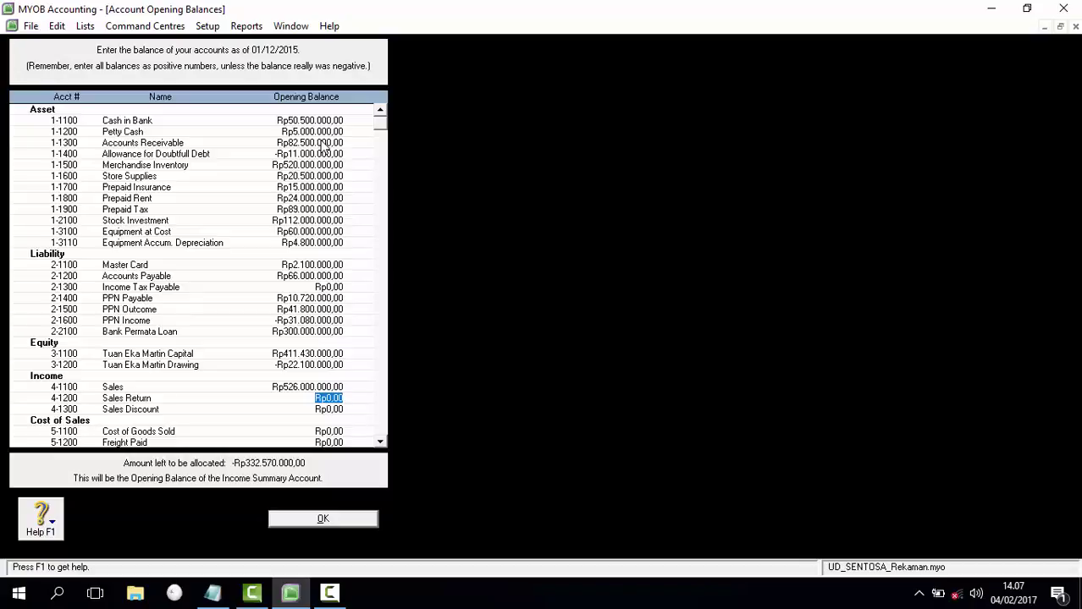
{"action": "key", "text": "BackSpace"}
{"action": "type", "text": "-15000000"}
{"action": "key", "text": "Tab"}
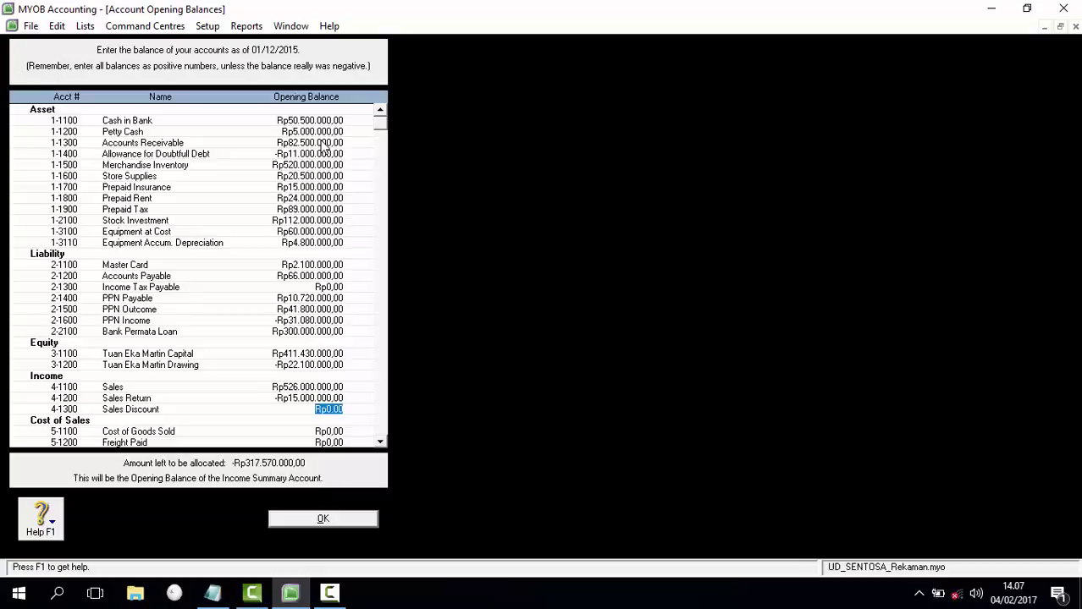
{"action": "type", "text": "-Rp28.000.00"}
{"action": "type", "text": "0"}
{"action": "key", "text": "Tab"}
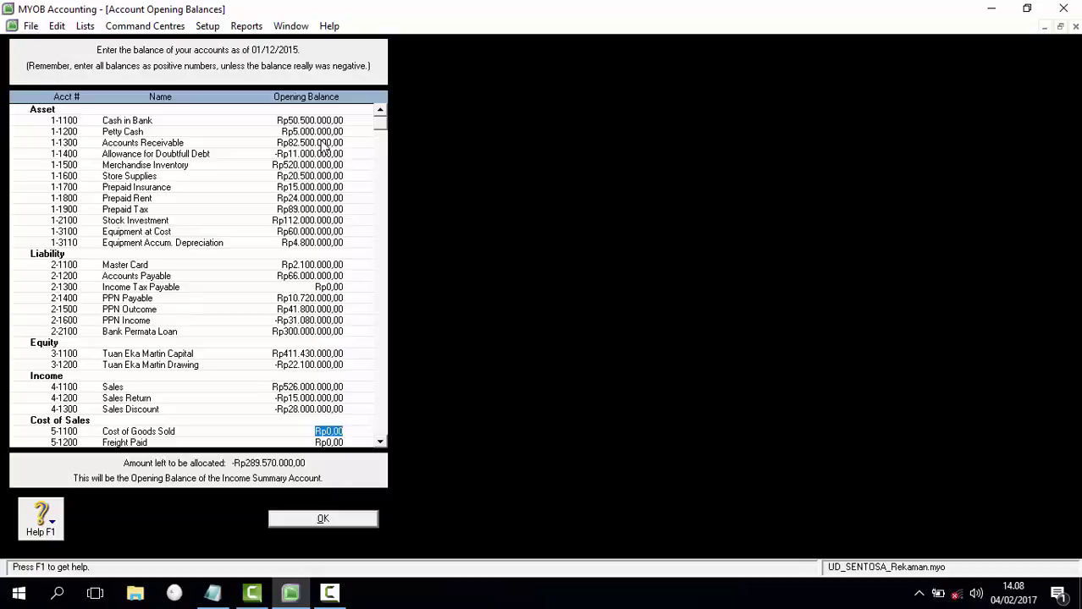
Step: Enter Cost of Goods Sold 310.800.000, Freight Paid 5.500.000 and Purchase Discount -Rp27.100.000
{"action": "type", "text": "310.800."}
{"action": "type", "text": "000"}
{"action": "key", "text": "Tab"}
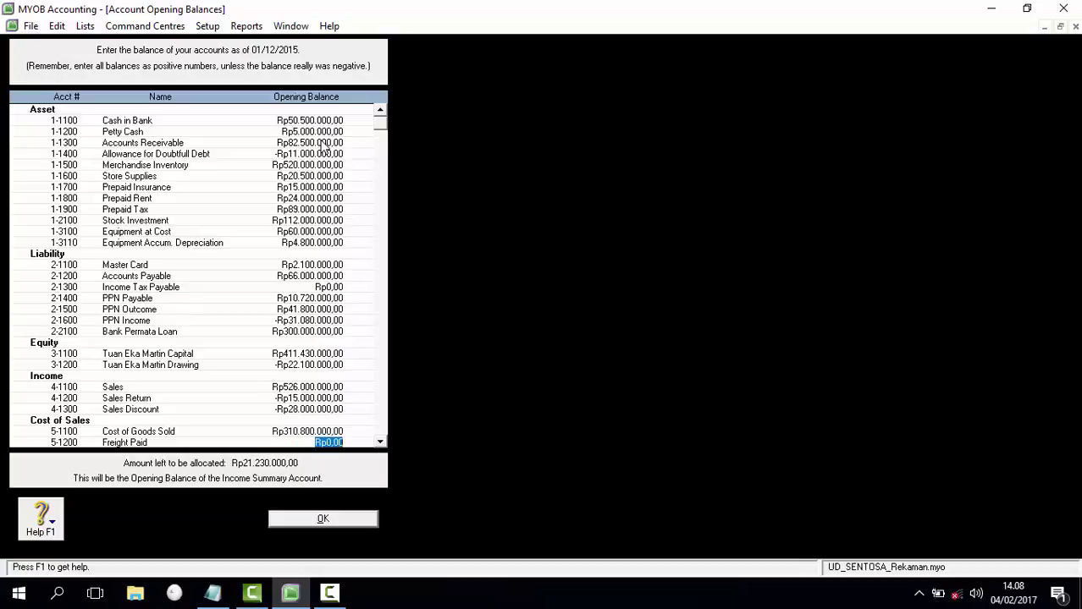
{"action": "type", "text": "5500000"}
{"action": "key", "text": "Tab"}
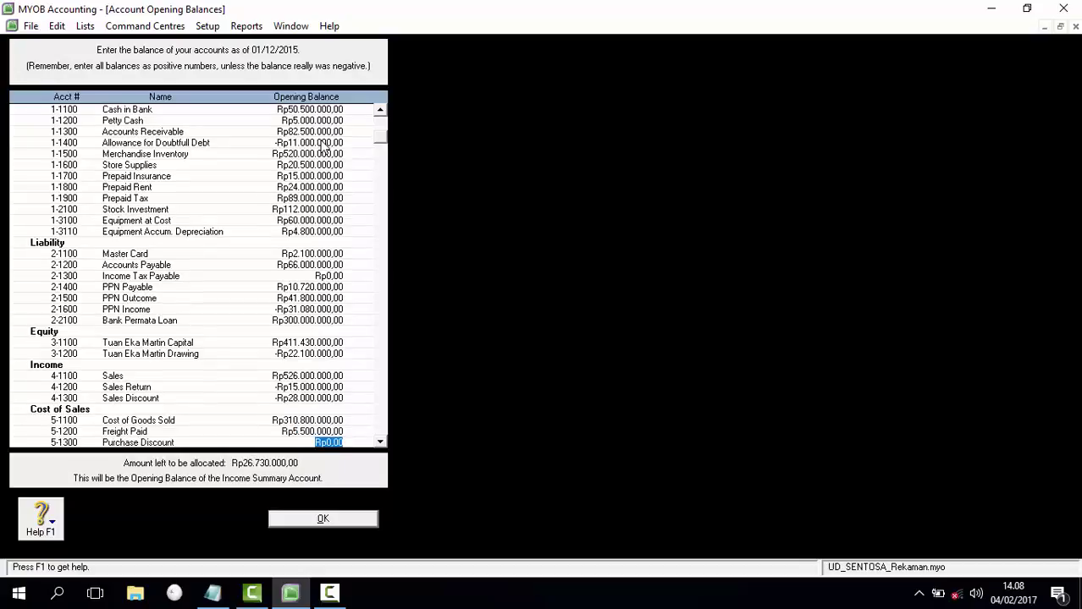
{"action": "type", "text": "-Rp27.1"}
{"action": "type", "text": "00.000"}
{"action": "key", "text": "Tab"}
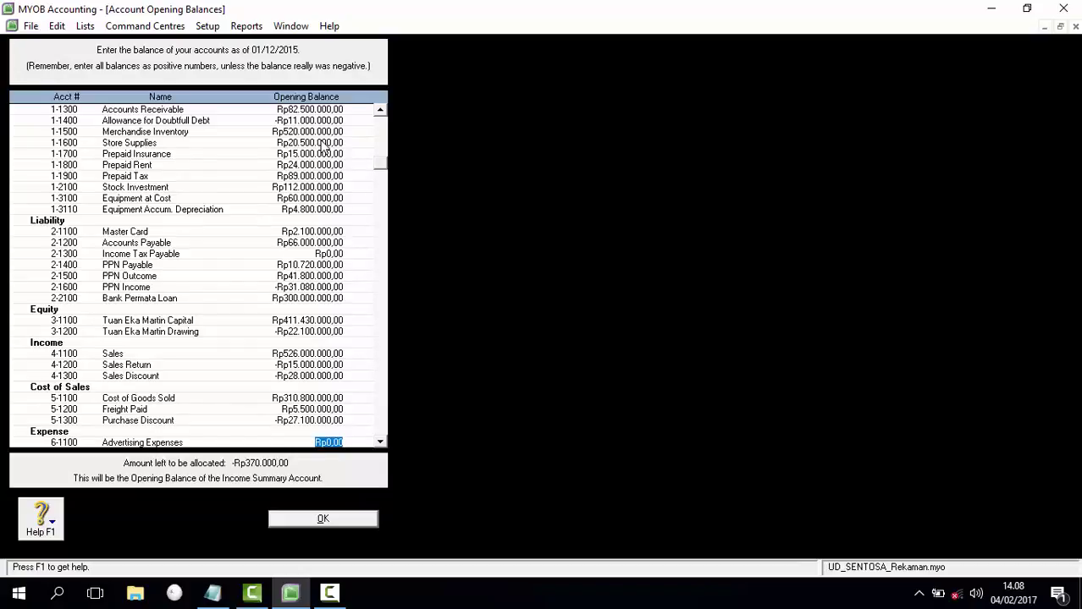
Step: Enter Advertising 3.100.000, telephone/electricity 7.600.000, Store Supplies 11.150.000, Bad Debt 4.600.000, Spoilage 8.500.000, Depreciation 4.800.000
{"action": "type", "text": "3100000"}
{"action": "key", "text": "Tab"}
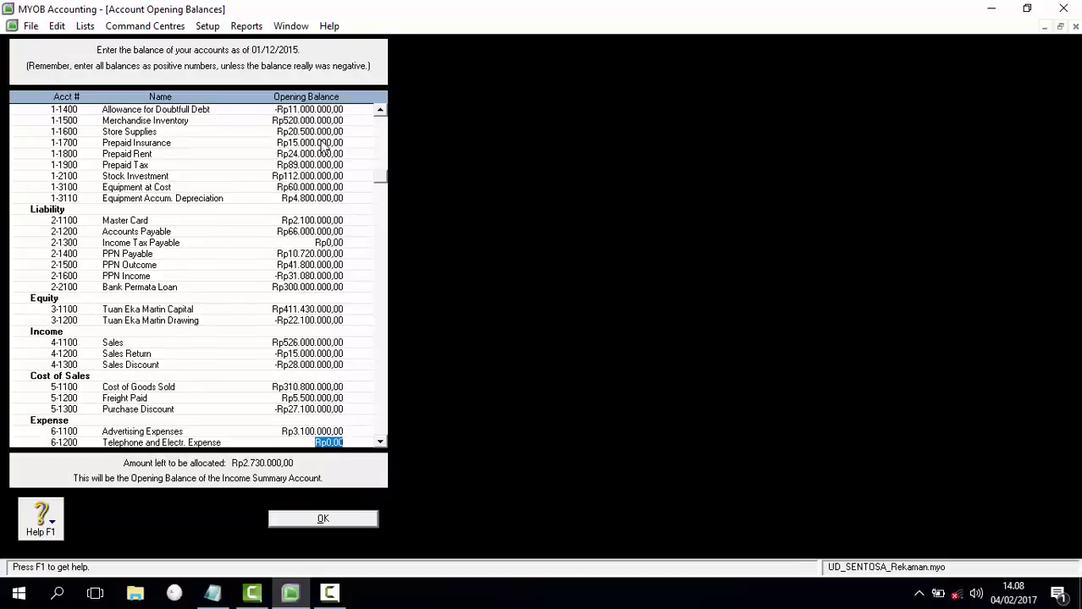
{"action": "type", "text": "7.600.00"}
{"action": "type", "text": "0"}
{"action": "key", "text": "Tab"}
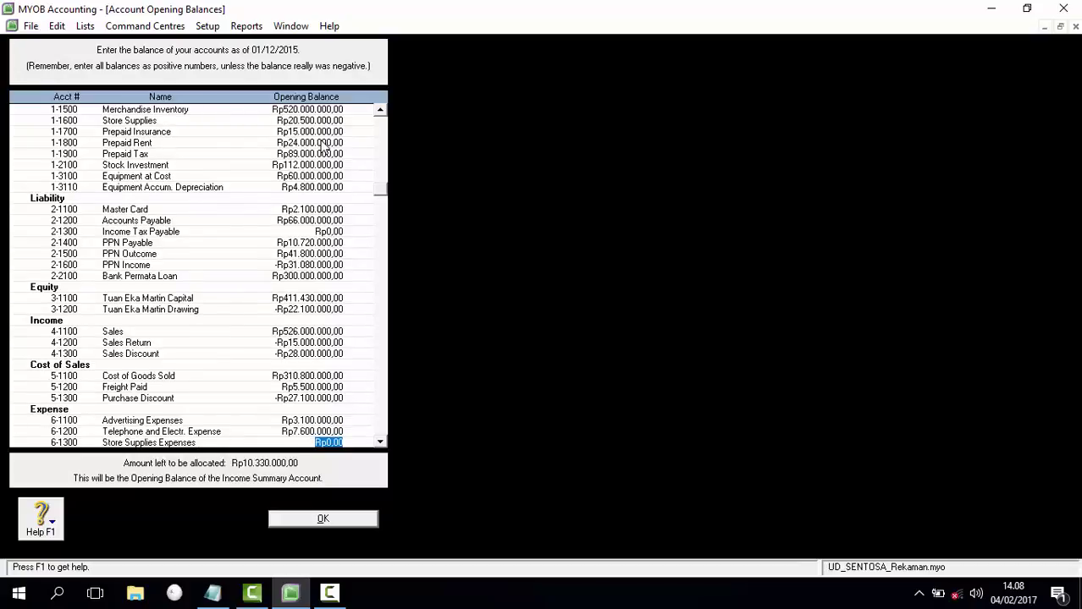
{"action": "type", "text": "11.150.000"}
{"action": "key", "text": "Tab"}
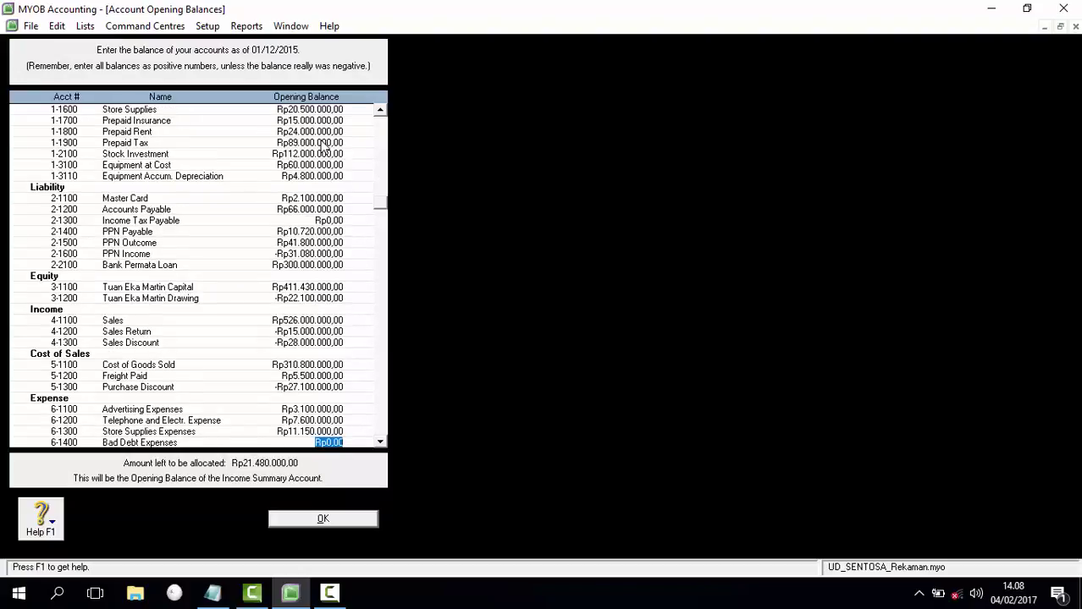
{"action": "type", "text": "4"}
{"action": "type", "text": "600000"}
{"action": "key", "text": "Tab"}
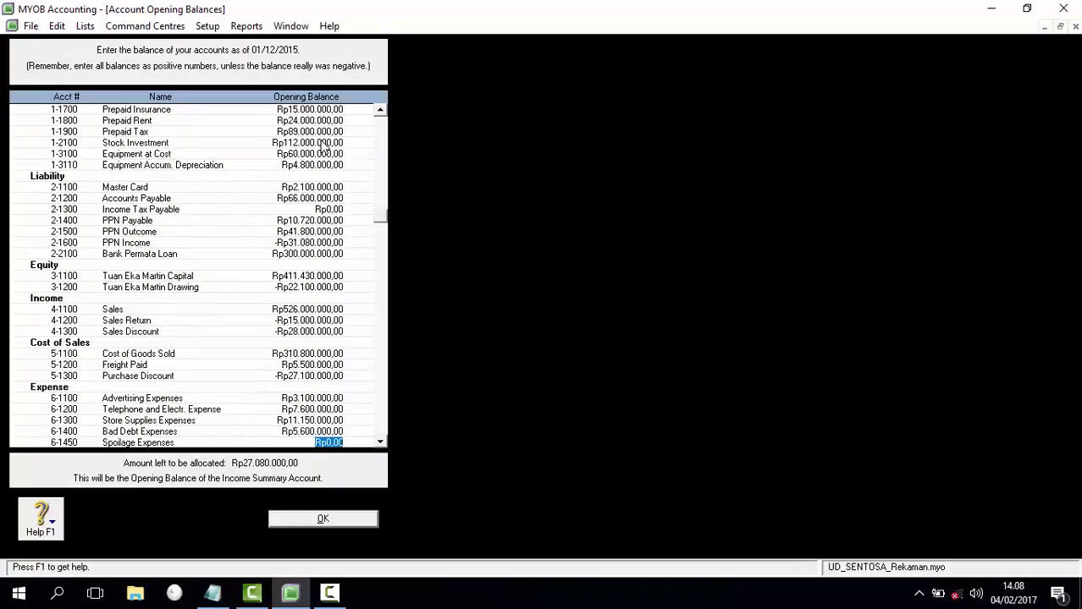
{"action": "type", "text": "8.5"}
{"action": "type", "text": "00.000"}
{"action": "key", "text": "Tab"}
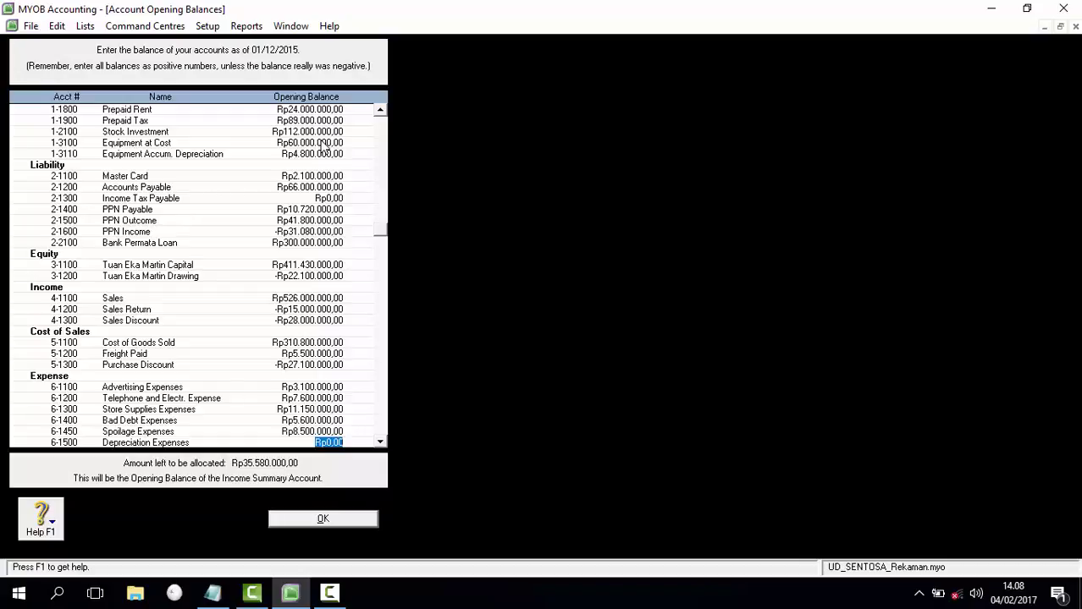
{"action": "type", "text": "4800000"}
{"action": "key", "text": "Tab"}
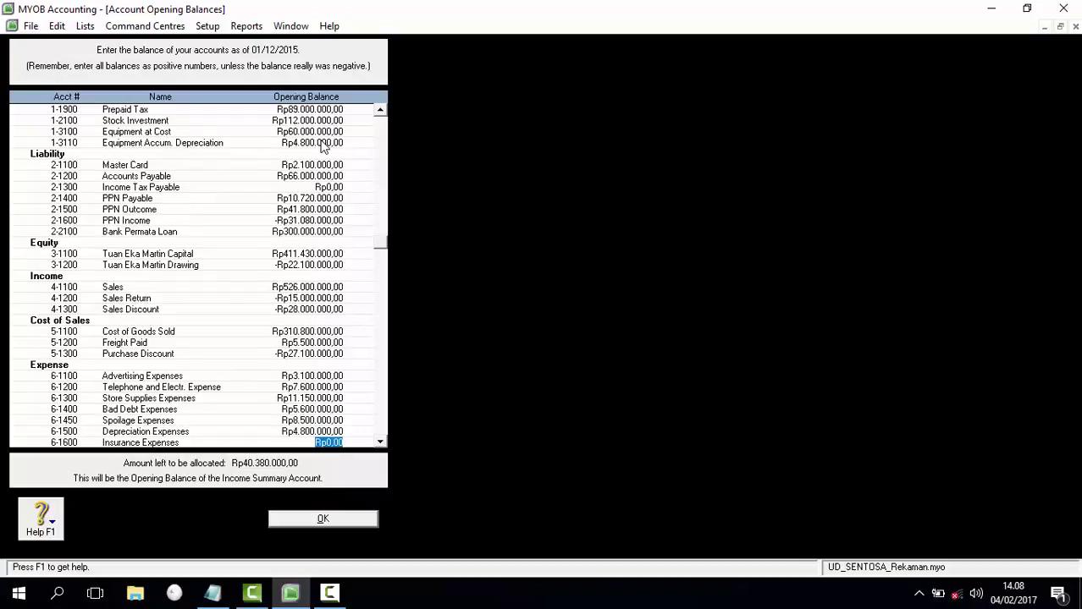
Step: Enter Insurance 6.000.000, Rent 22.000.000, Wages and Salaries 49.500.000 and Other Operating 6.000.000
{"action": "type", "text": "6.000.000"}
{"action": "key", "text": "Tab"}
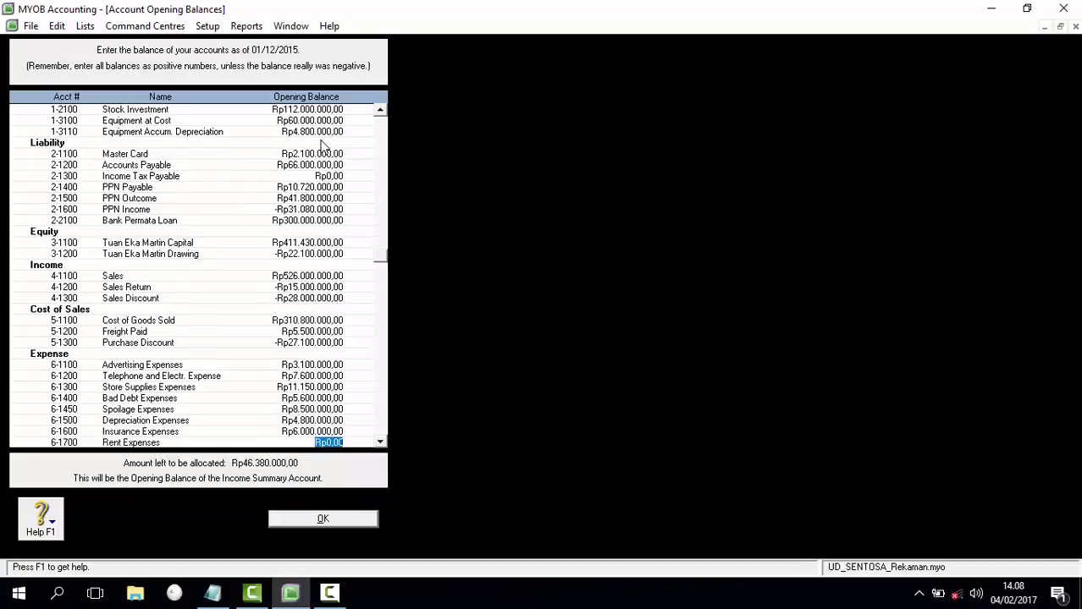
{"action": "type", "text": "22000000"}
{"action": "key", "text": "Tab"}
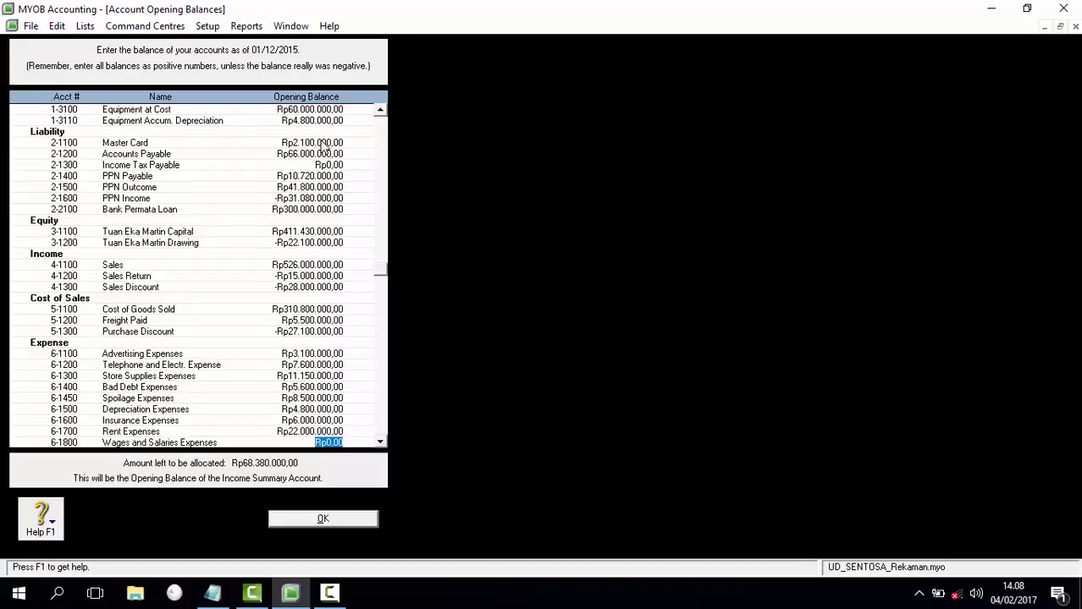
{"action": "type", "text": "49500000"}
{"action": "key", "text": "Tab"}
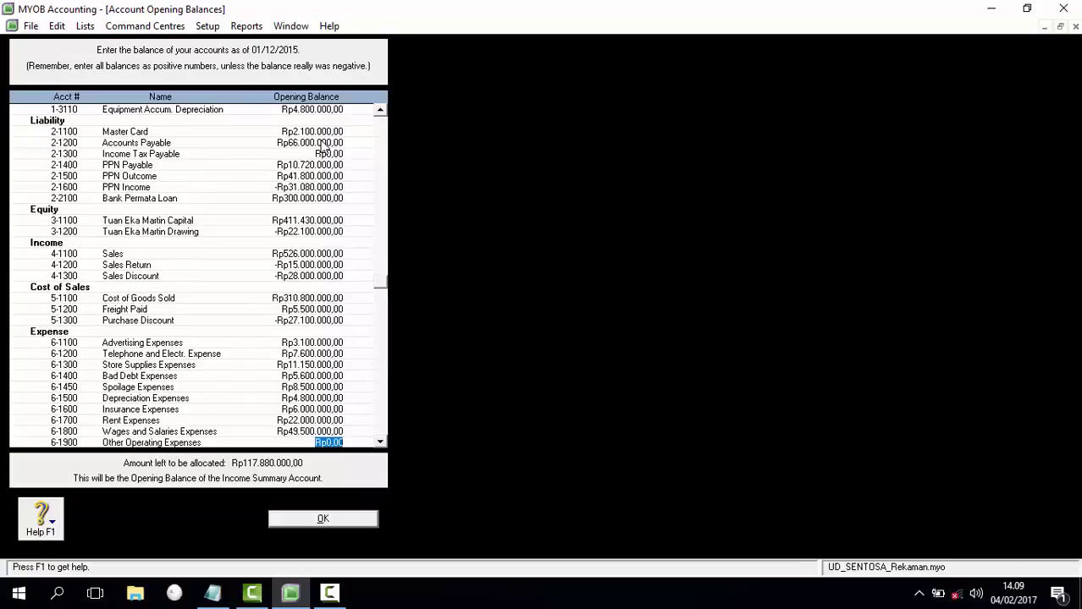
{"action": "type", "text": "6.000.000"}
{"action": "key", "text": "Tab"}
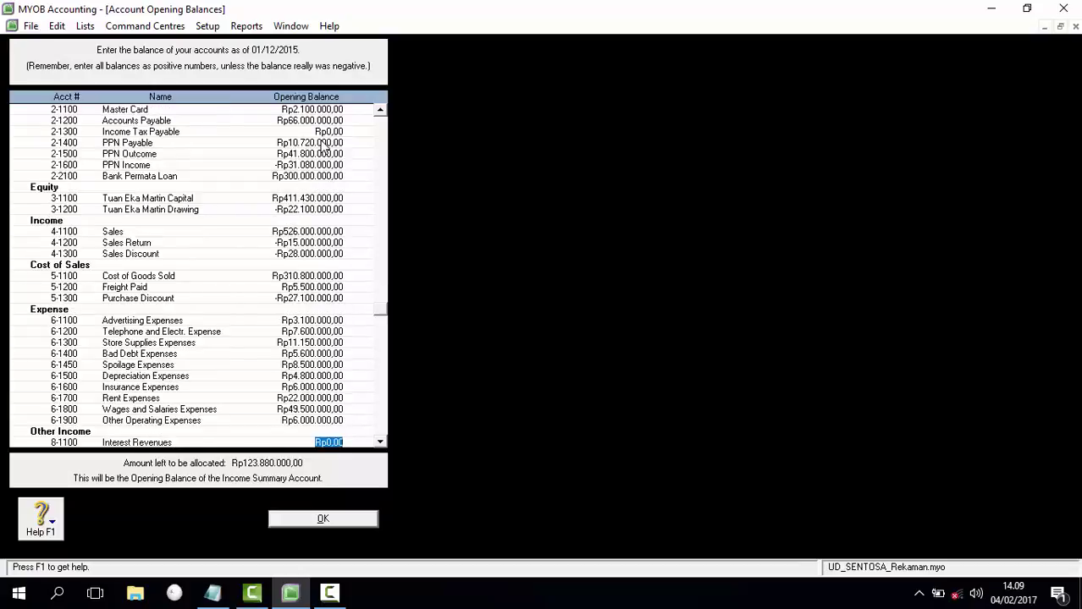
Step: Enter Interest Revenues 32.000.000, Dividend 61.680.000, Stock Sale Gain 5.600.000, Freight Collected 20.800.000, Late Fees Collected 6.300.000
{"action": "type", "text": "32.000.000"}
{"action": "key", "text": "Tab"}
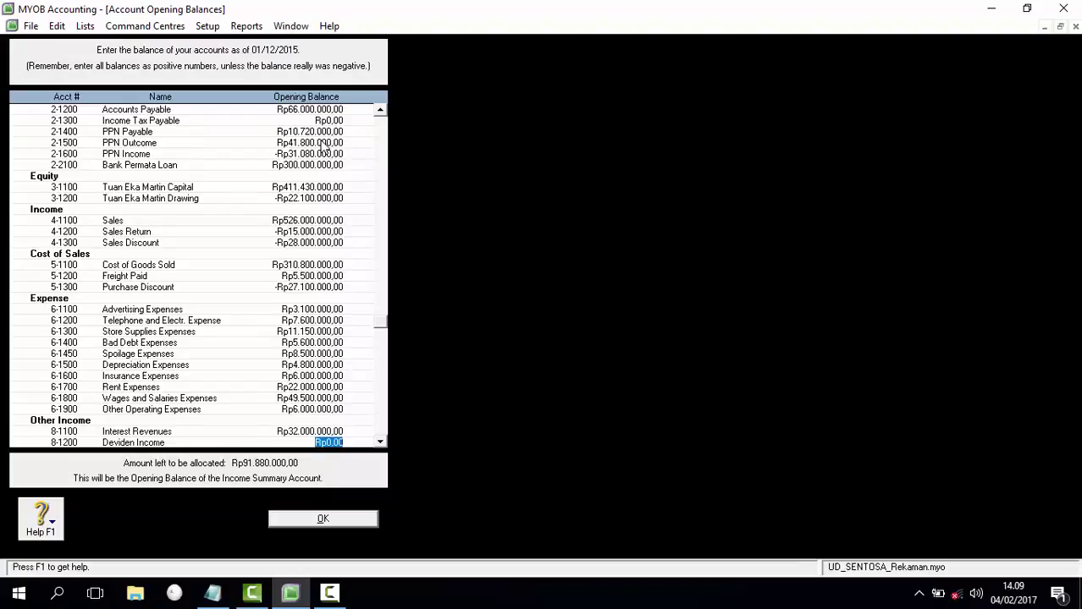
{"action": "type", "text": "61.680.000"}
{"action": "key", "text": "Tab"}
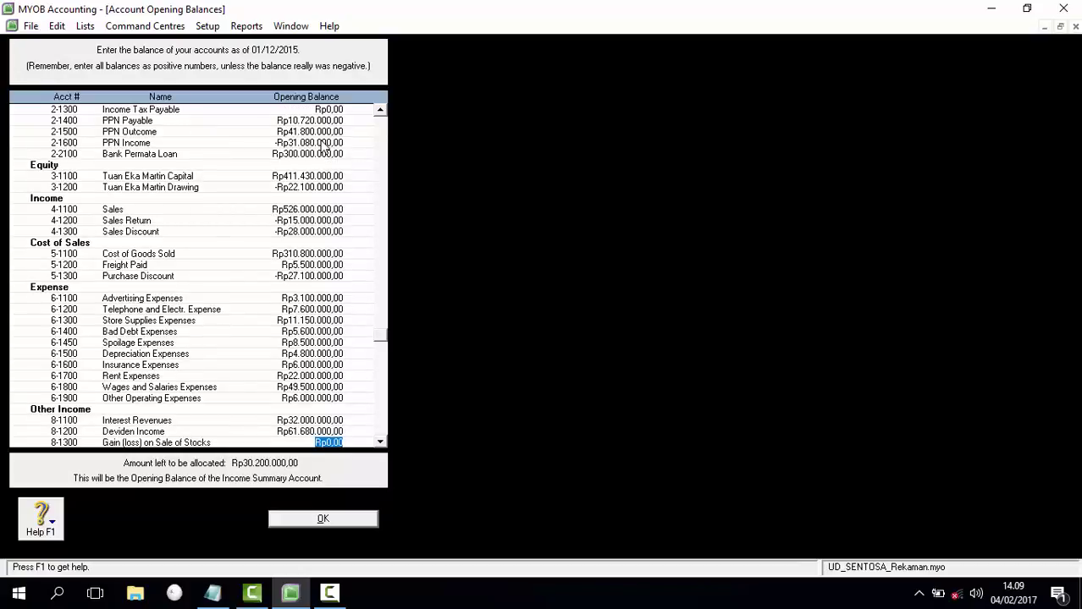
{"action": "type", "text": "5600000"}
{"action": "key", "text": "Tab"}
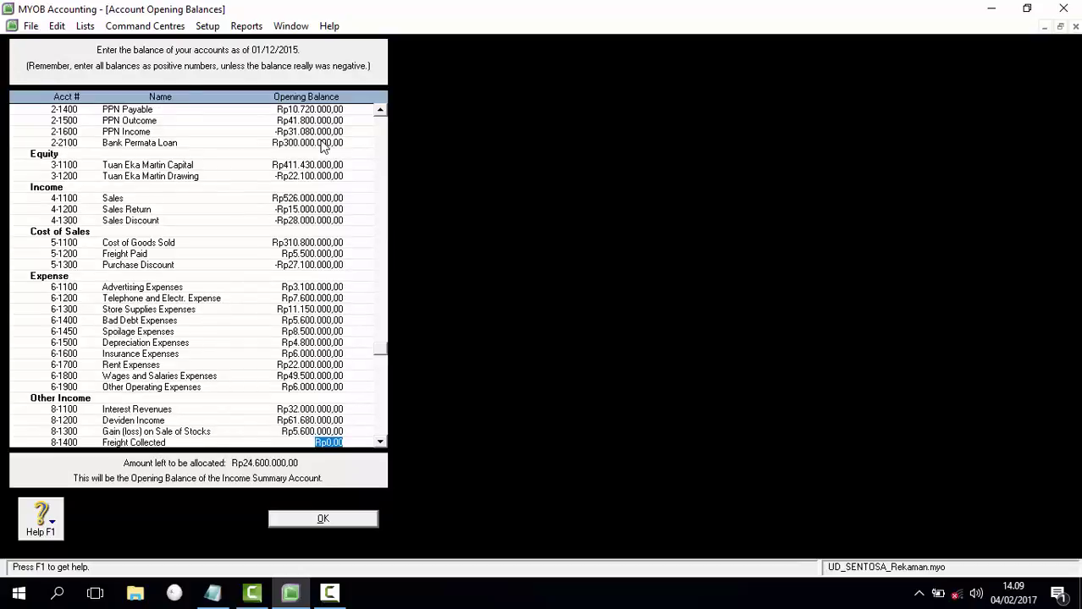
{"action": "type", "text": "20.800.000"}
{"action": "key", "text": "Tab"}
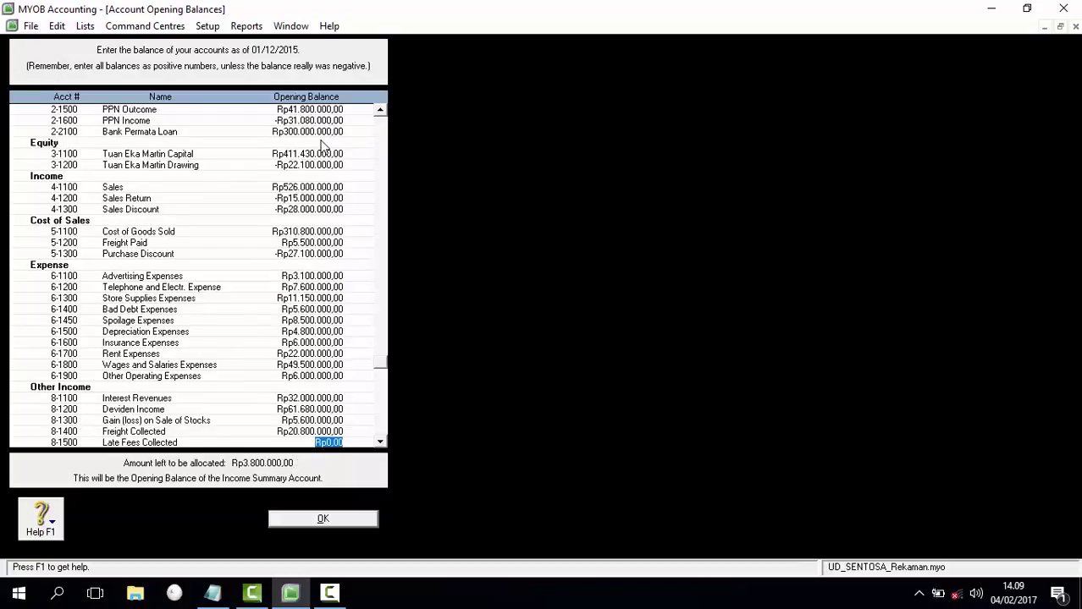
{"action": "type", "text": "6.300.000"}
{"action": "key", "text": "Tab"}
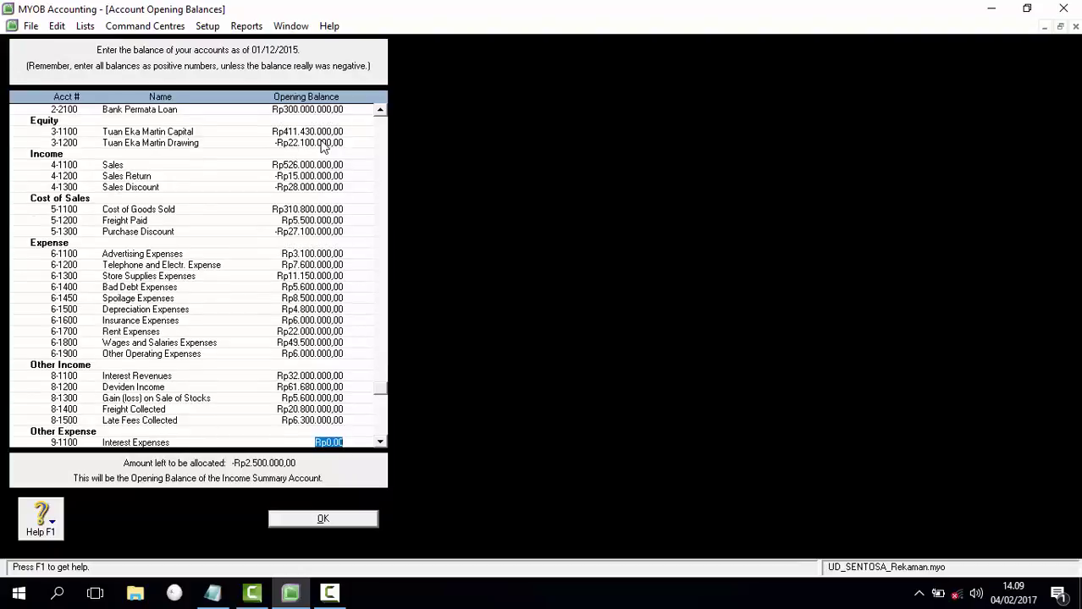
Step: Enter Interest Expenses 6.000.000, Bank Service Charge 3.500.000 and Late Fees Paid 2.800.000
{"action": "type", "text": "6.000.000"}
{"action": "key", "text": "Tab"}
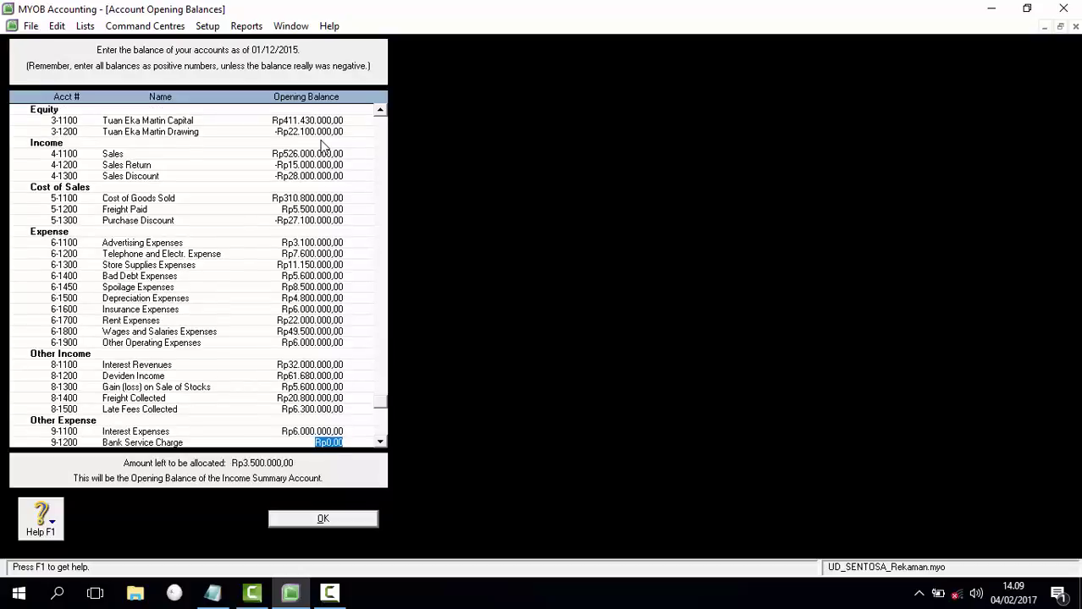
{"action": "type", "text": "3500000"}
{"action": "key", "text": "Tab"}
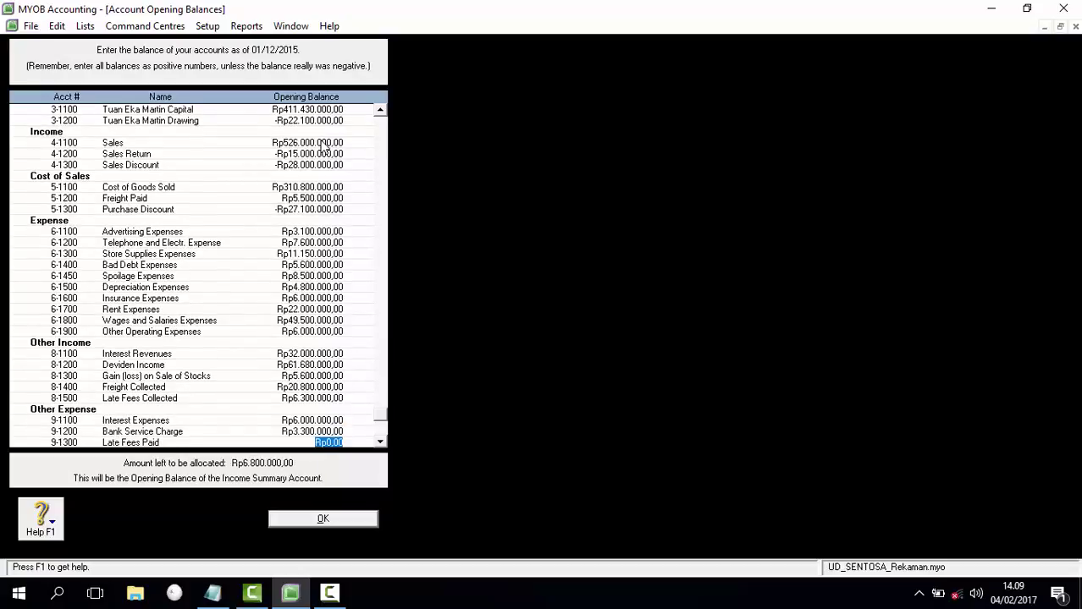
{"action": "type", "text": "2."}
{"action": "type", "text": "800.000"}
{"action": "key", "text": "Tab"}
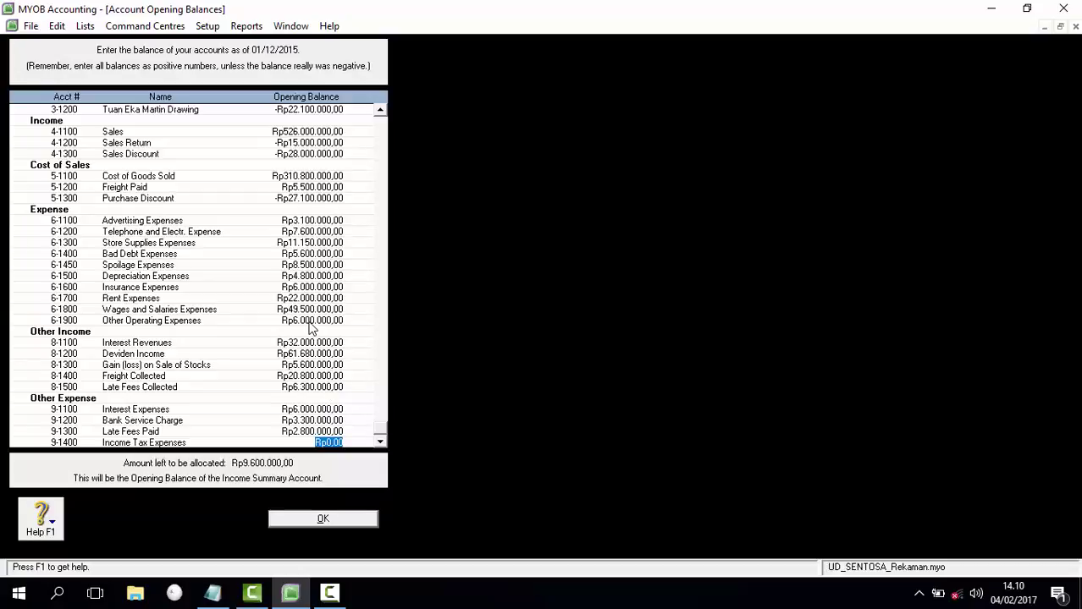
Step: Change Equipment Accum. Depreciation to -Rp4.800.000 so the unallocated amount becomes zero
{"action": "scroll", "coordinate": [311, 330], "scroll_direction": "up", "scroll_amount": 10}
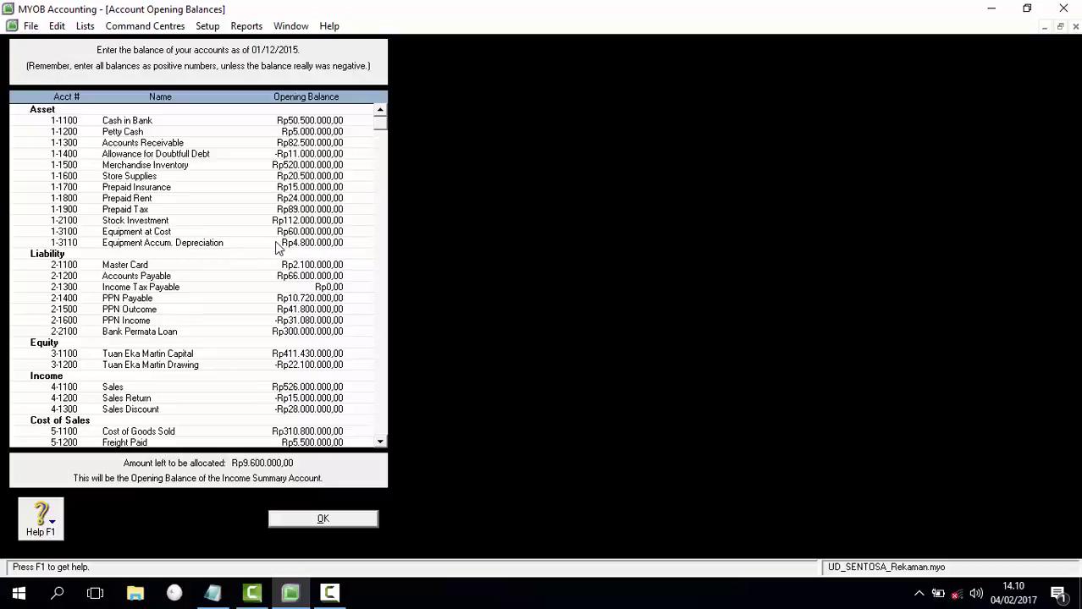
{"action": "left_click", "coordinate": [278, 244]}
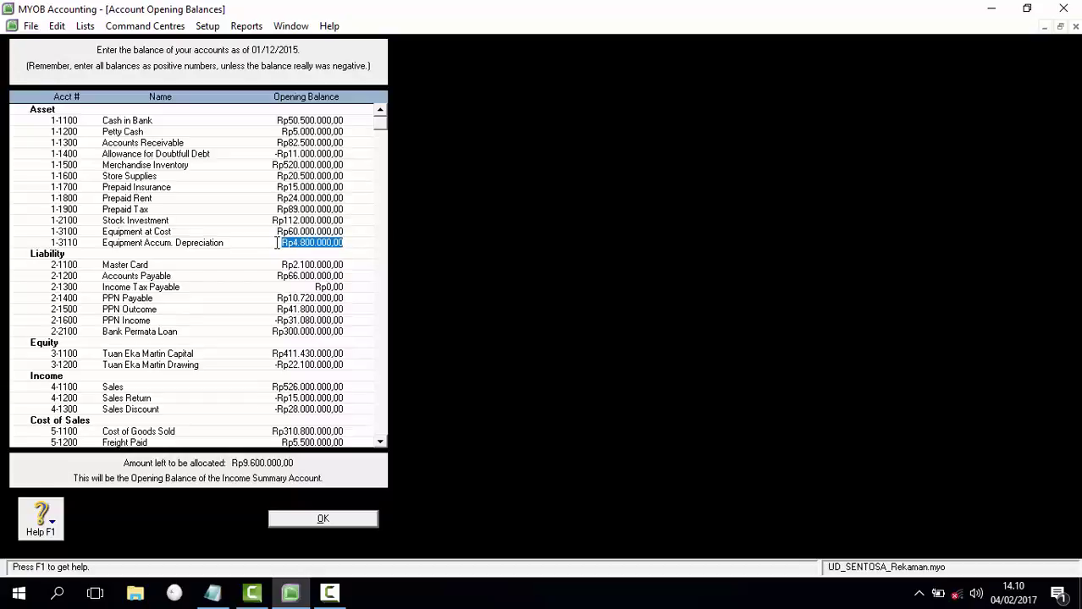
{"action": "type", "text": "-Rp4.800.000"}
{"action": "key", "text": "Tab"}
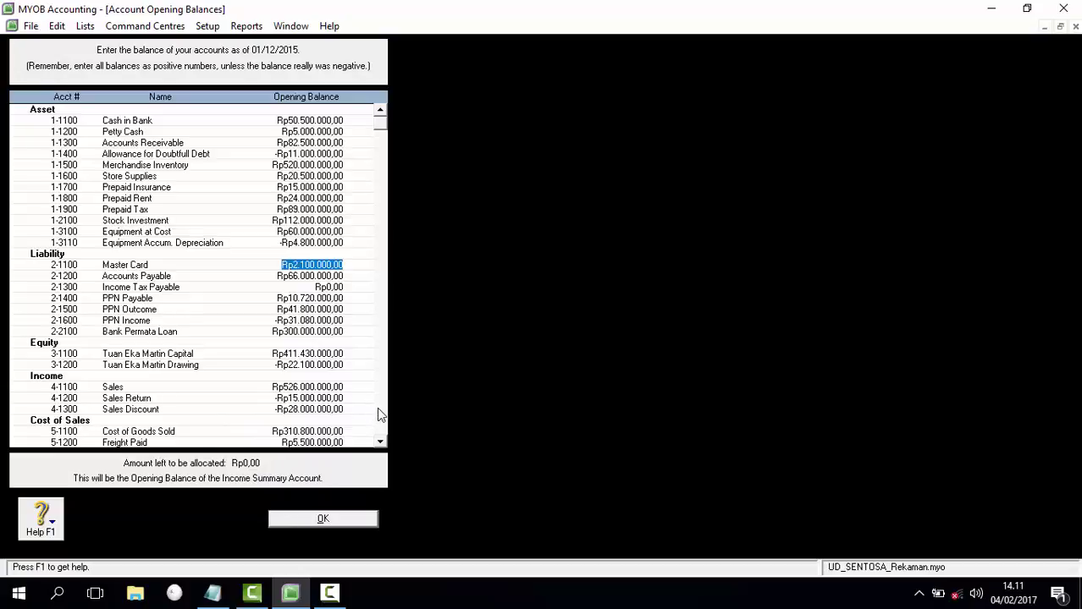
Step: Accept the opening balances and close Account Opening Balances
{"action": "scroll", "coordinate": [381, 408], "scroll_direction": "down", "scroll_amount": 8}
{"action": "scroll", "coordinate": [381, 411], "scroll_direction": "up", "scroll_amount": 8}
{"action": "scroll", "coordinate": [381, 414], "scroll_direction": "down", "scroll_amount": 8}
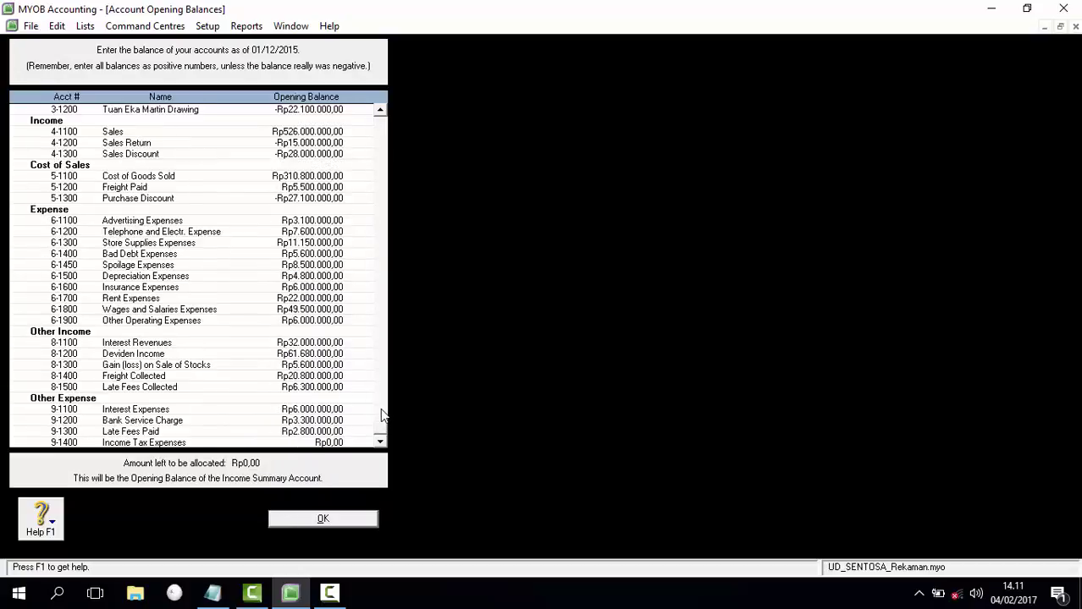
{"action": "left_click", "coordinate": [323, 519]}
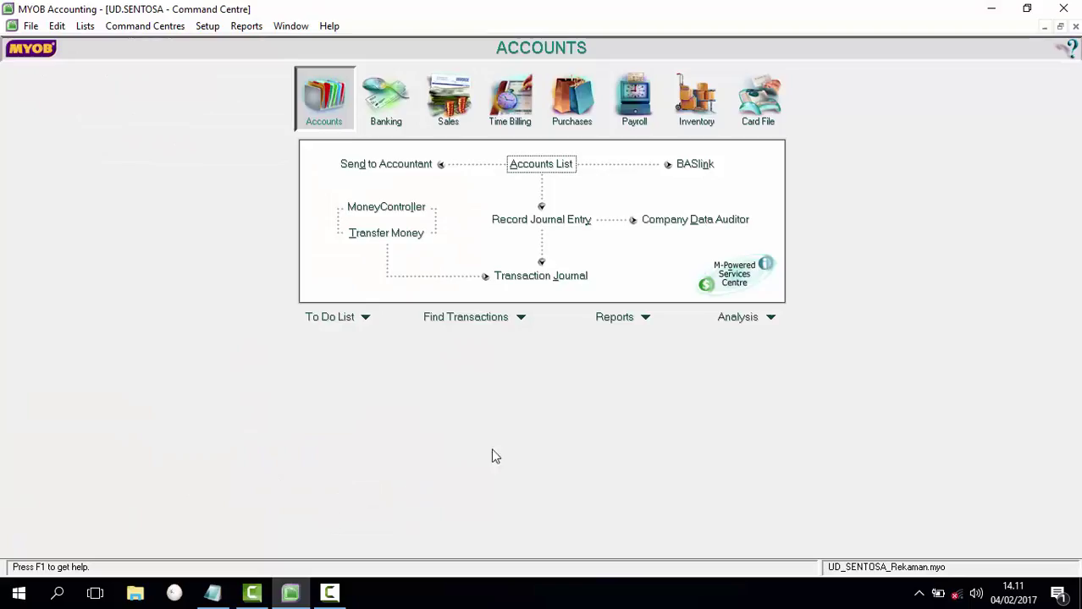
{"action": "left_click", "coordinate": [652, 321]}
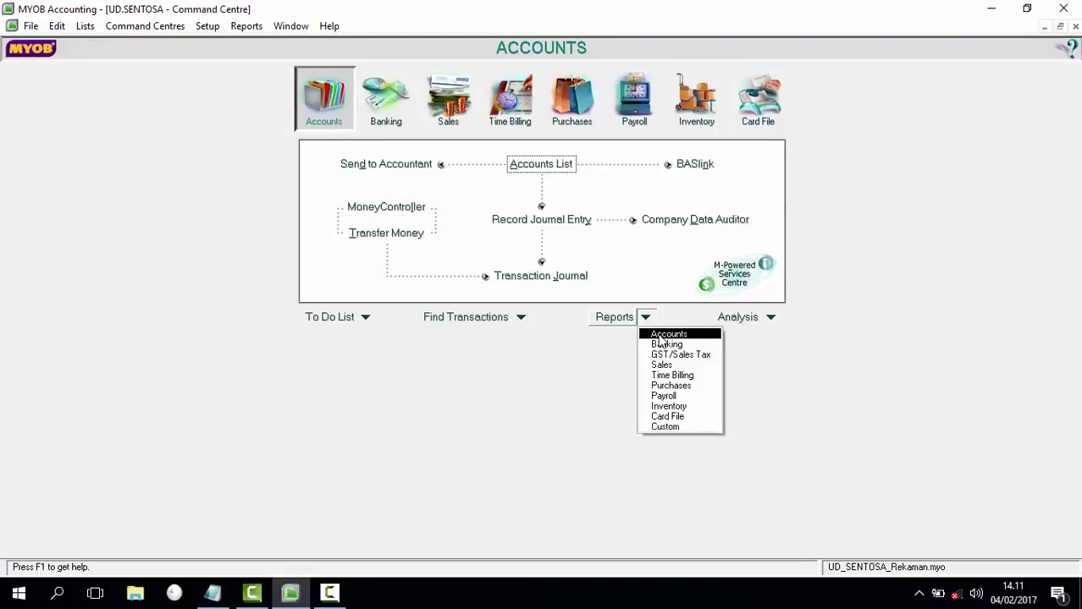
{"action": "left_click", "coordinate": [758, 370]}
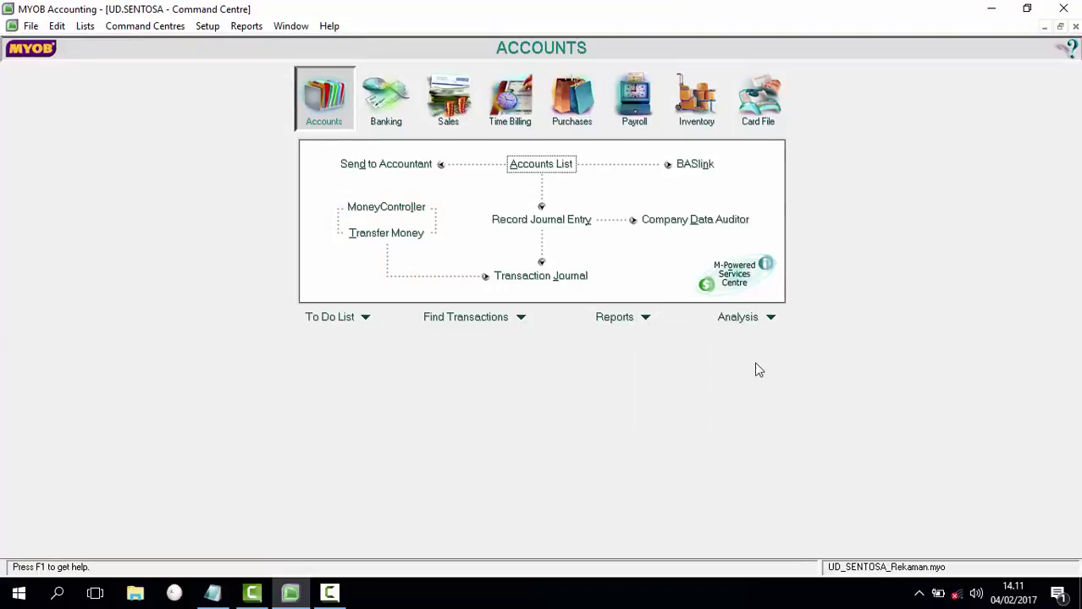
{"action": "left_click", "coordinate": [648, 319]}
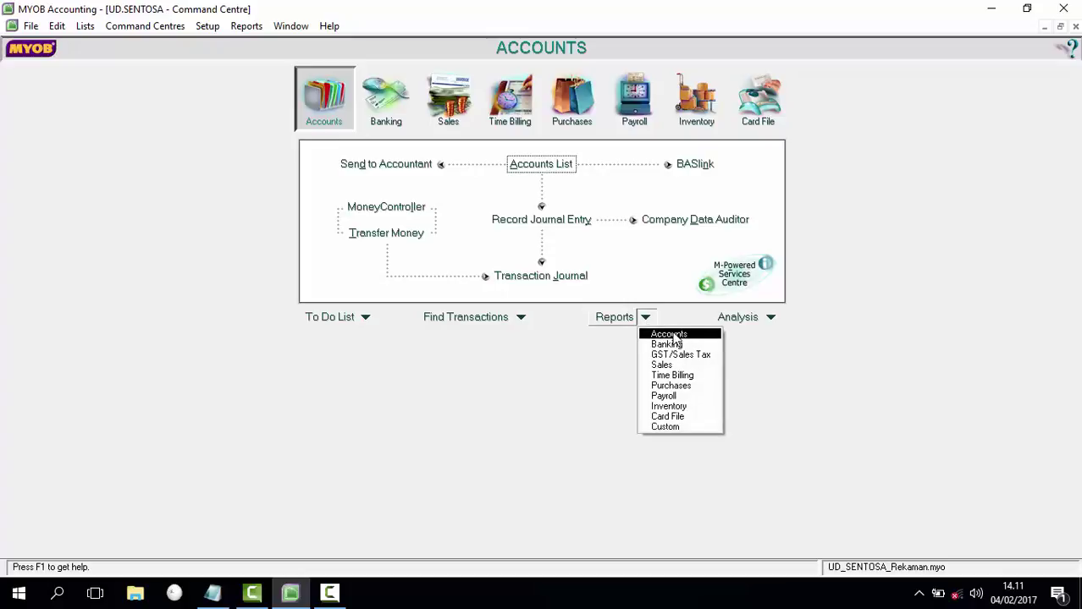
{"action": "left_click", "coordinate": [674, 336]}
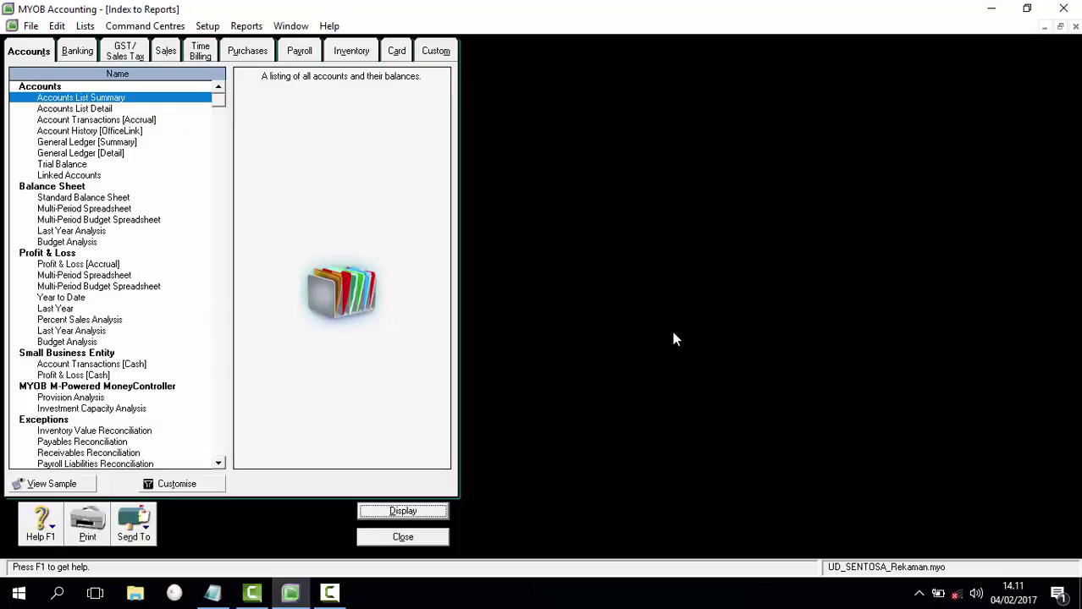
{"action": "left_click", "coordinate": [73, 166]}
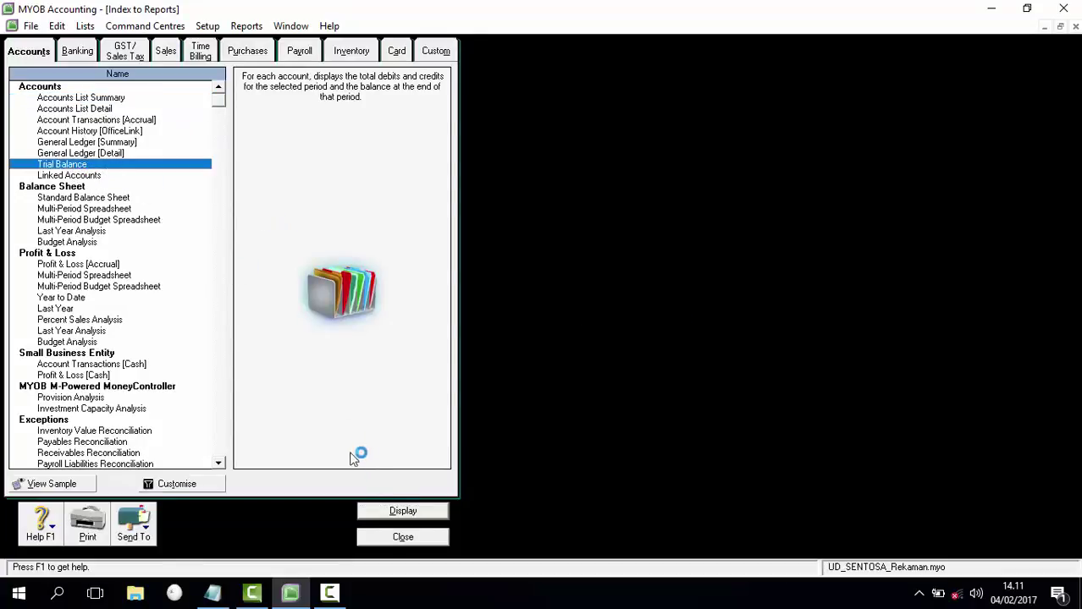
{"action": "left_click", "coordinate": [402, 512]}
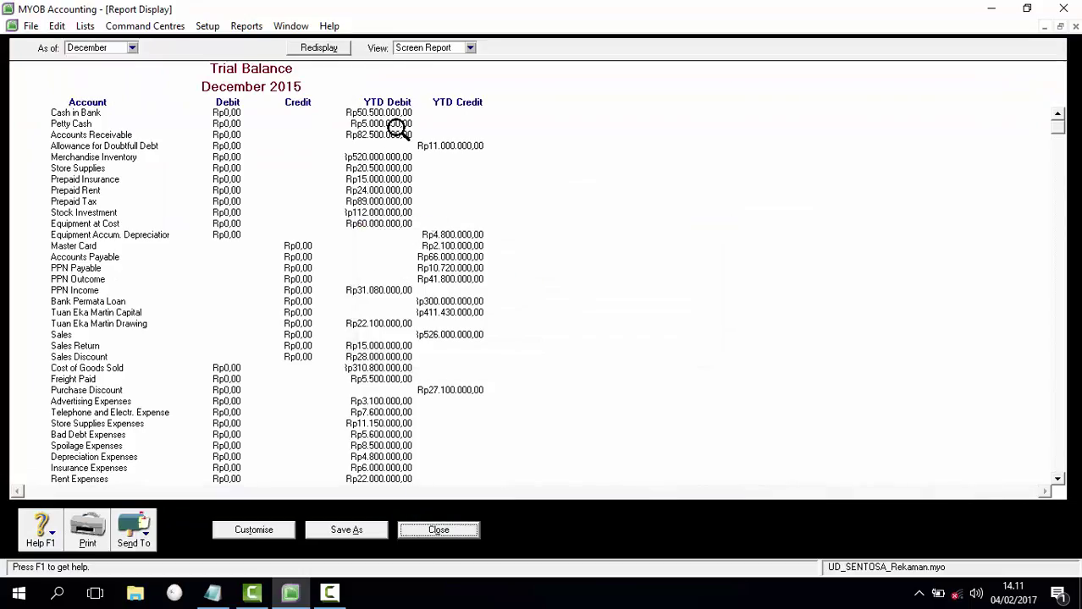
{"action": "scroll", "coordinate": [419, 295], "scroll_direction": "down", "scroll_amount": 5}
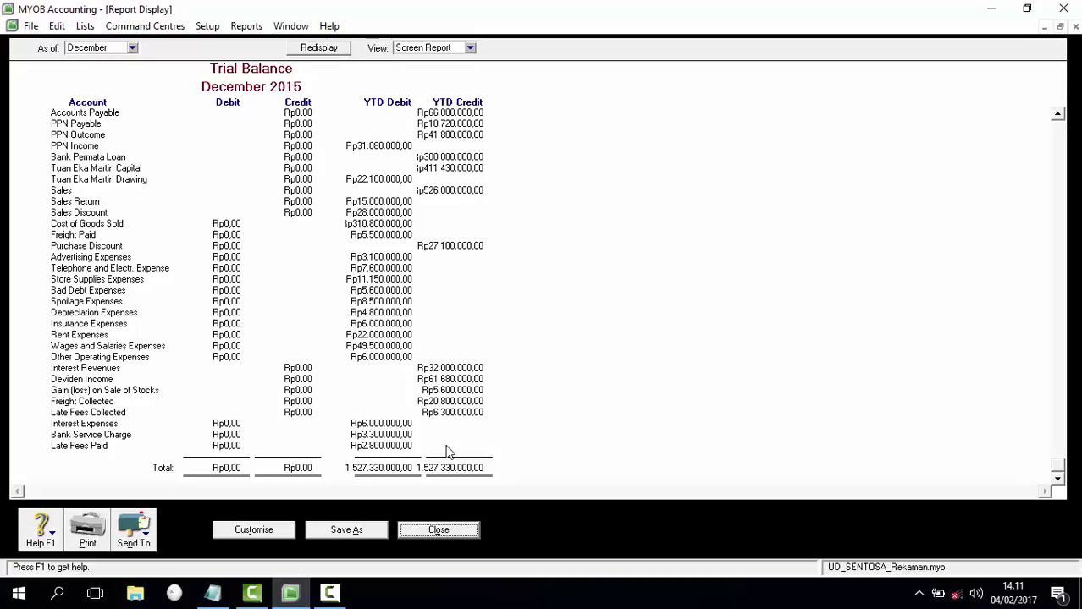
{"action": "left_click", "coordinate": [440, 531]}
{"action": "left_click", "coordinate": [405, 537]}
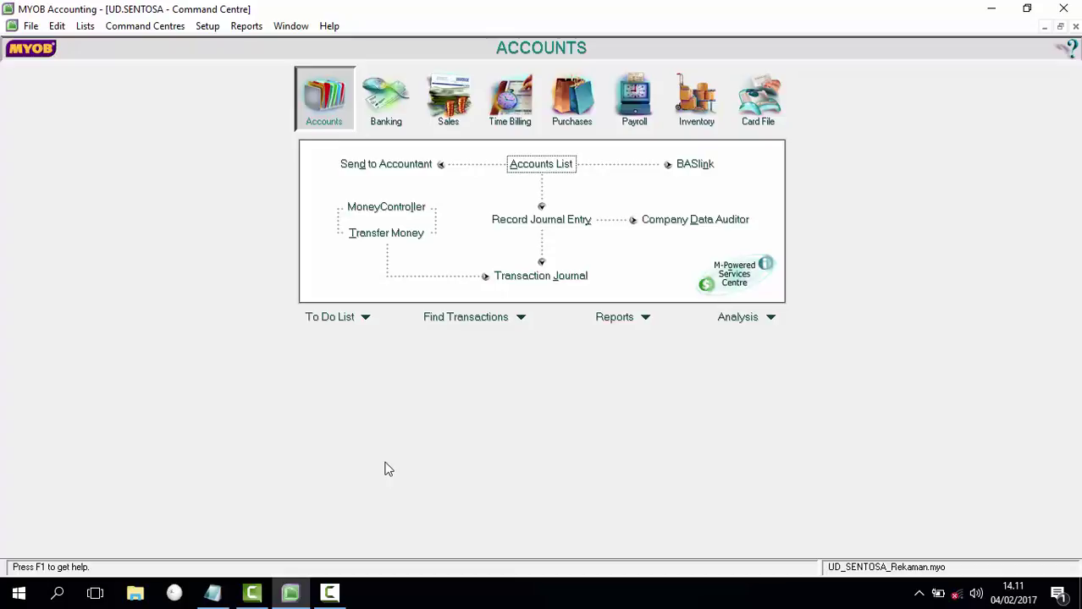
{"action": "left_click", "coordinate": [213, 593]}
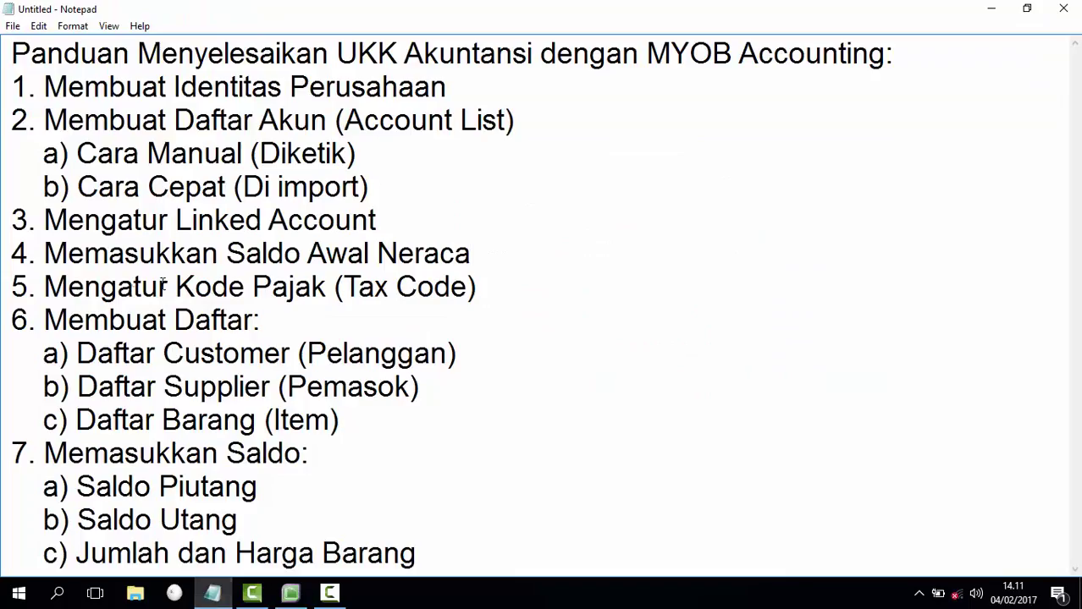
{"action": "left_click_drag", "start_coordinate": [44, 286], "coordinate": [505, 282]}
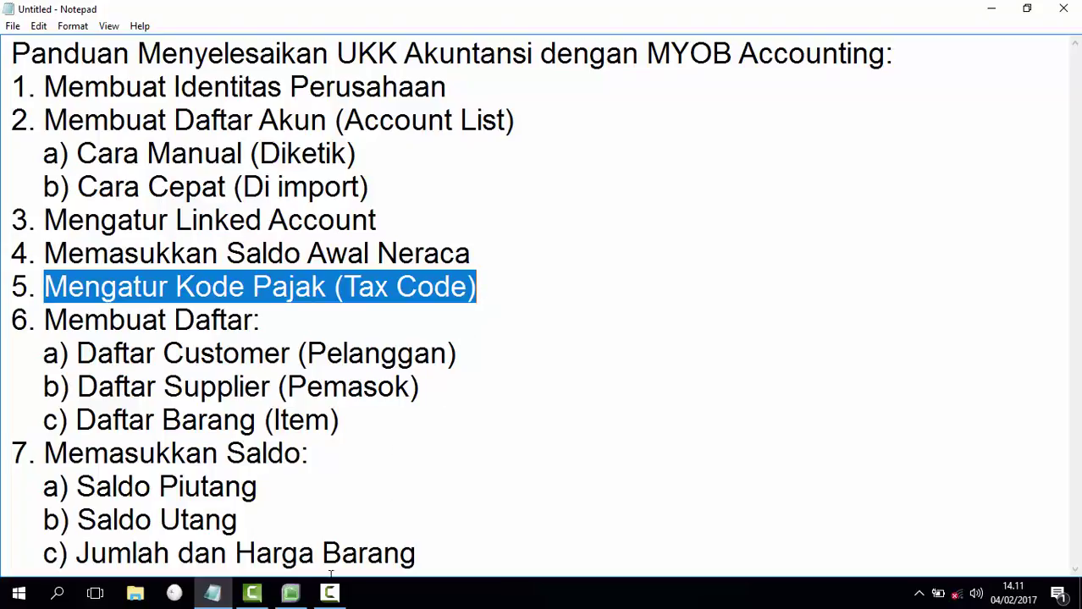
{"action": "left_click", "coordinate": [294, 595]}
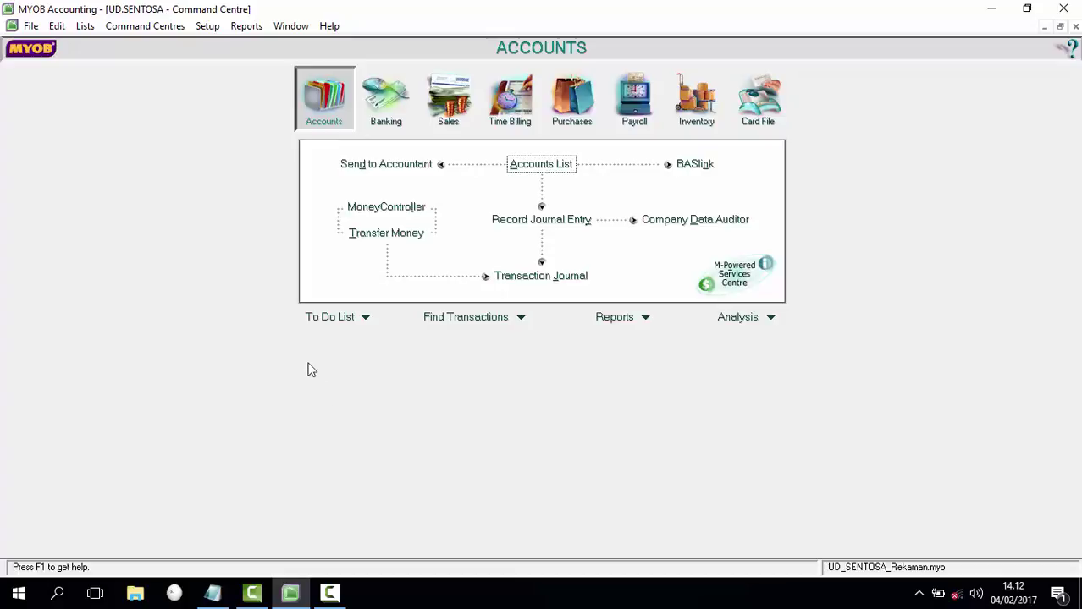
Step: Delete the EXP, FRE and GCA tax codes from the Tax Code List
{"action": "left_click", "coordinate": [92, 30]}
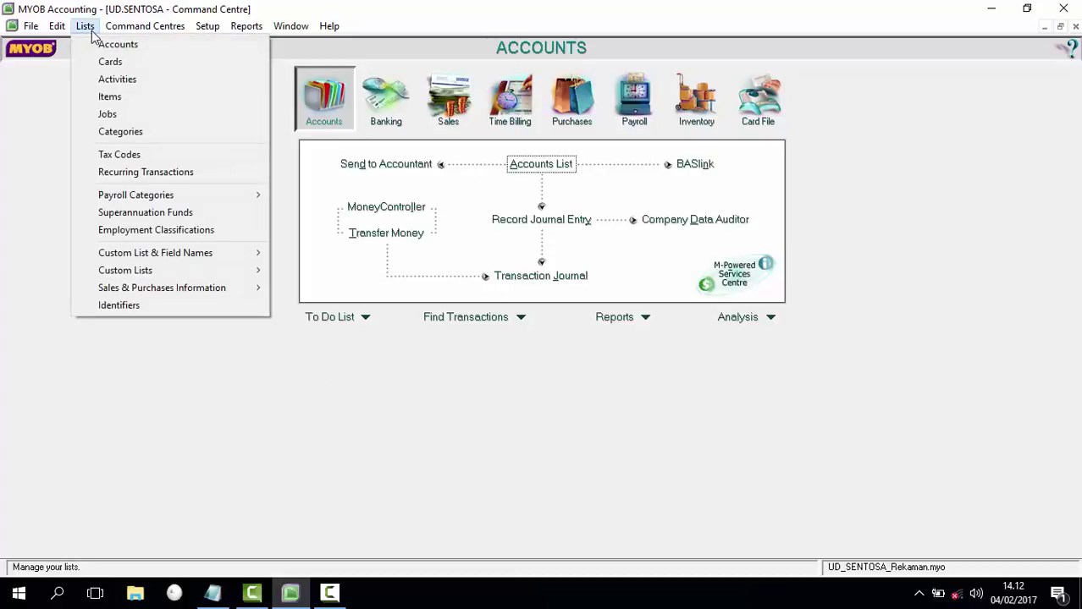
{"action": "left_click", "coordinate": [129, 157]}
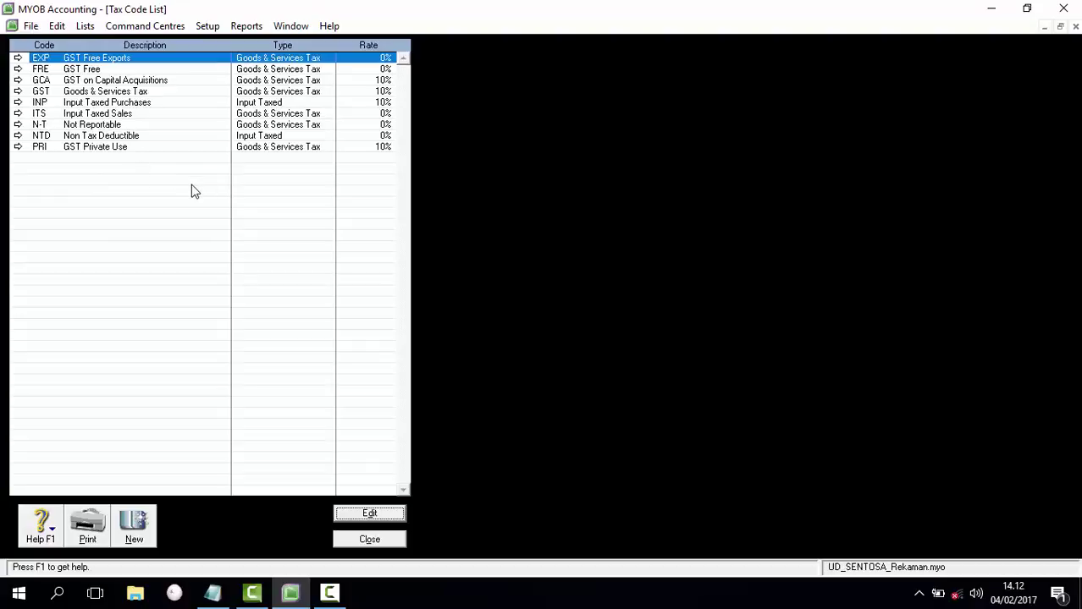
{"action": "right_click", "coordinate": [20, 147]}
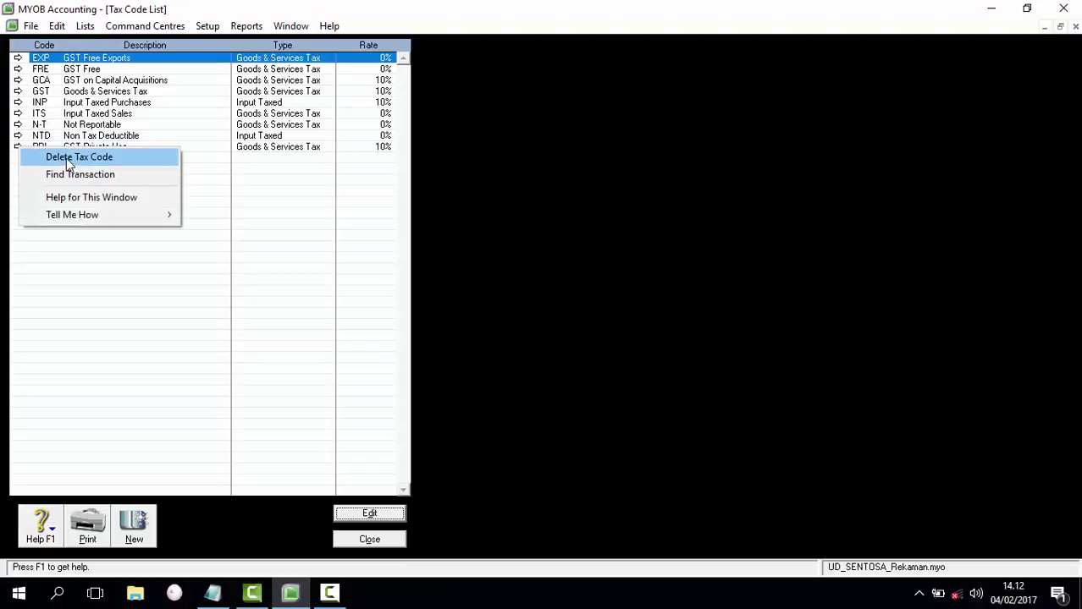
{"action": "left_click", "coordinate": [66, 159]}
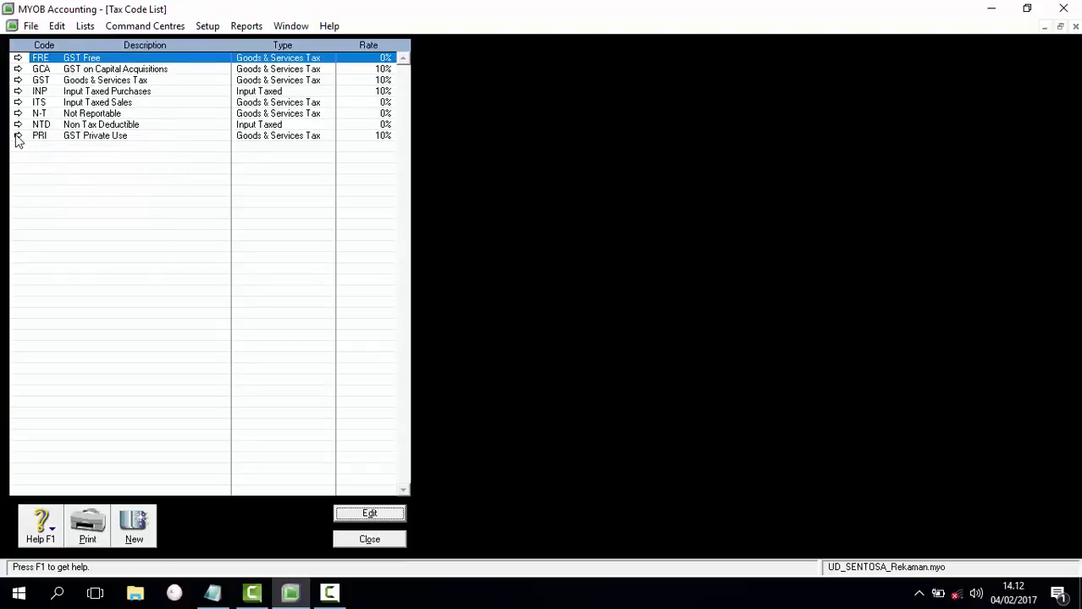
{"action": "right_click", "coordinate": [19, 142]}
{"action": "left_click", "coordinate": [31, 148]}
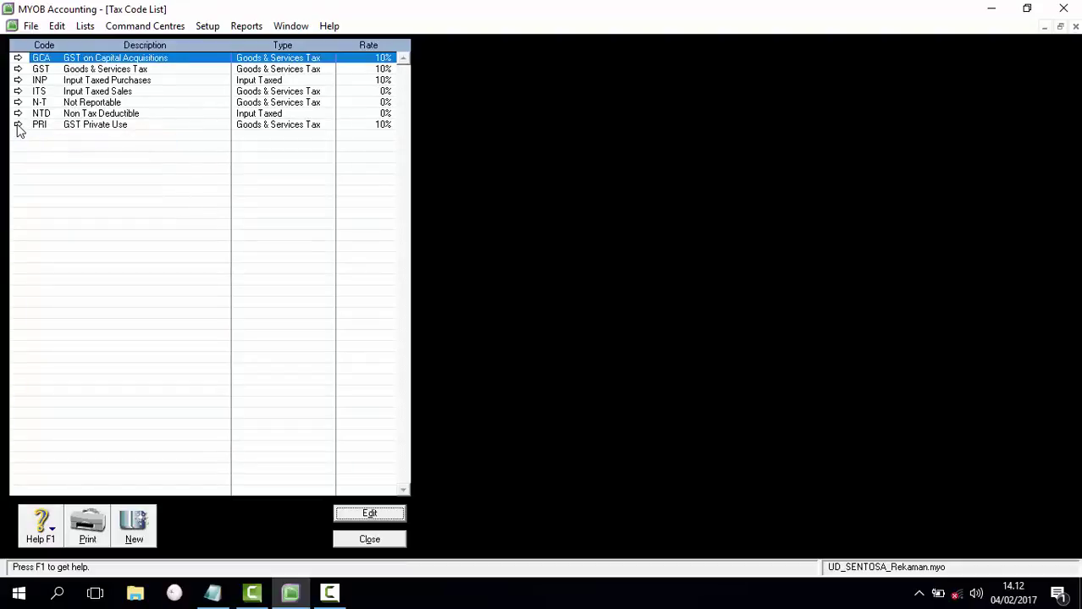
{"action": "right_click", "coordinate": [18, 129]}
{"action": "left_click", "coordinate": [31, 135]}
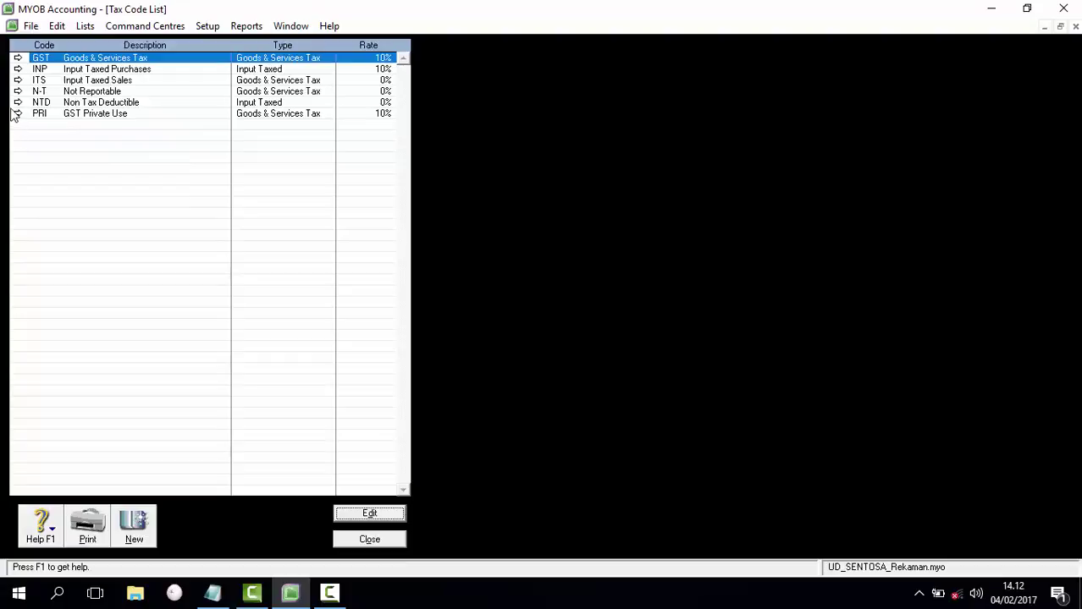
Step: Try deleting GST, N-T and another code, dismissing each cannot-be-deleted warning
{"action": "right_click", "coordinate": [18, 109]}
{"action": "left_click", "coordinate": [32, 115]}
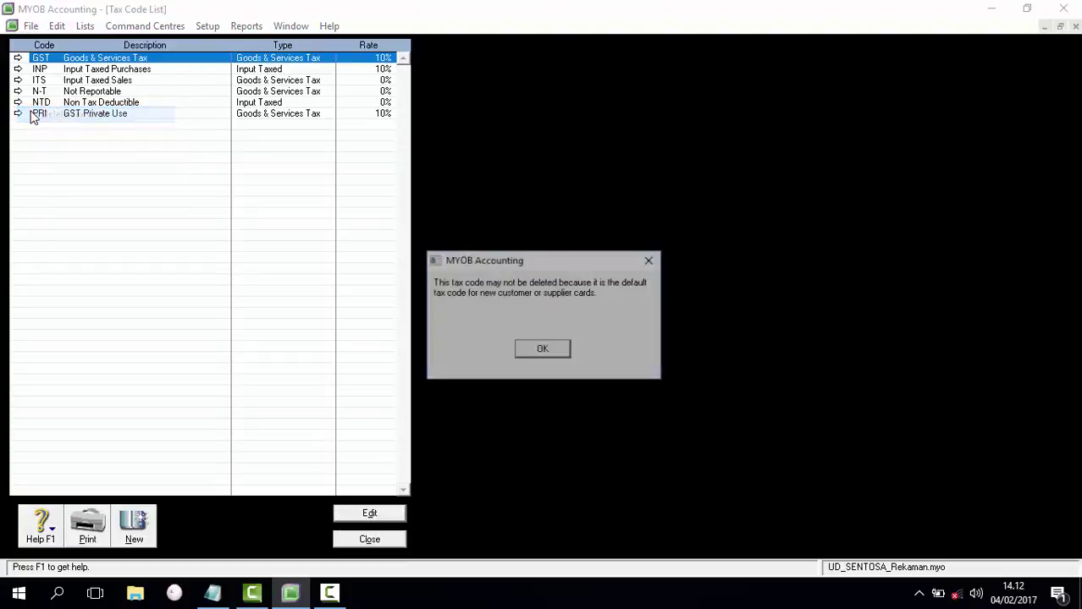
{"action": "left_click", "coordinate": [567, 350]}
{"action": "right_click", "coordinate": [21, 116]}
{"action": "left_click", "coordinate": [38, 125]}
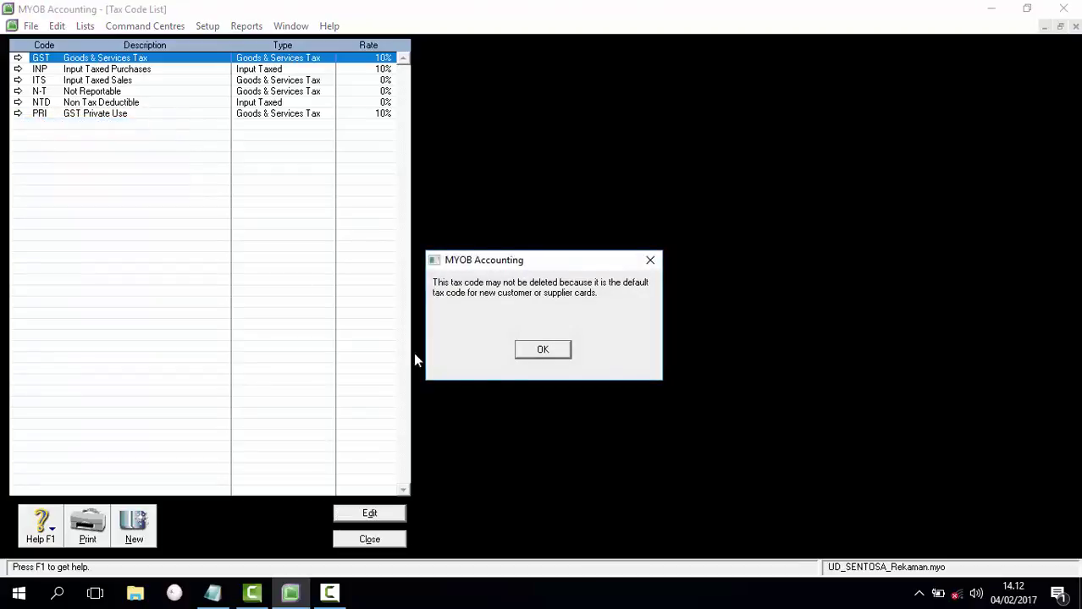
{"action": "left_click", "coordinate": [555, 350]}
{"action": "right_click", "coordinate": [19, 87]}
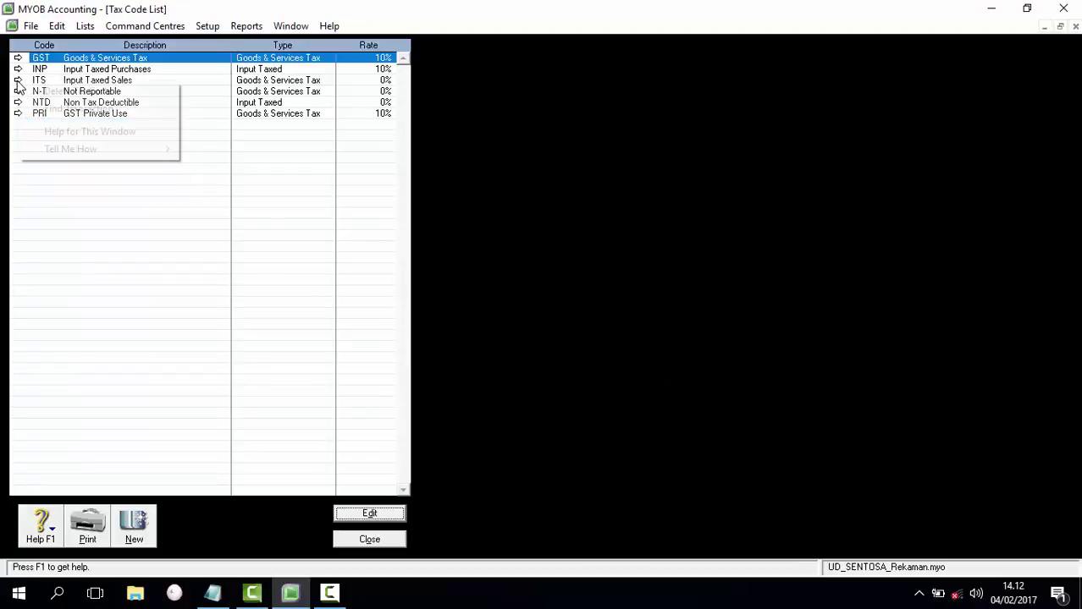
{"action": "left_click", "coordinate": [35, 91]}
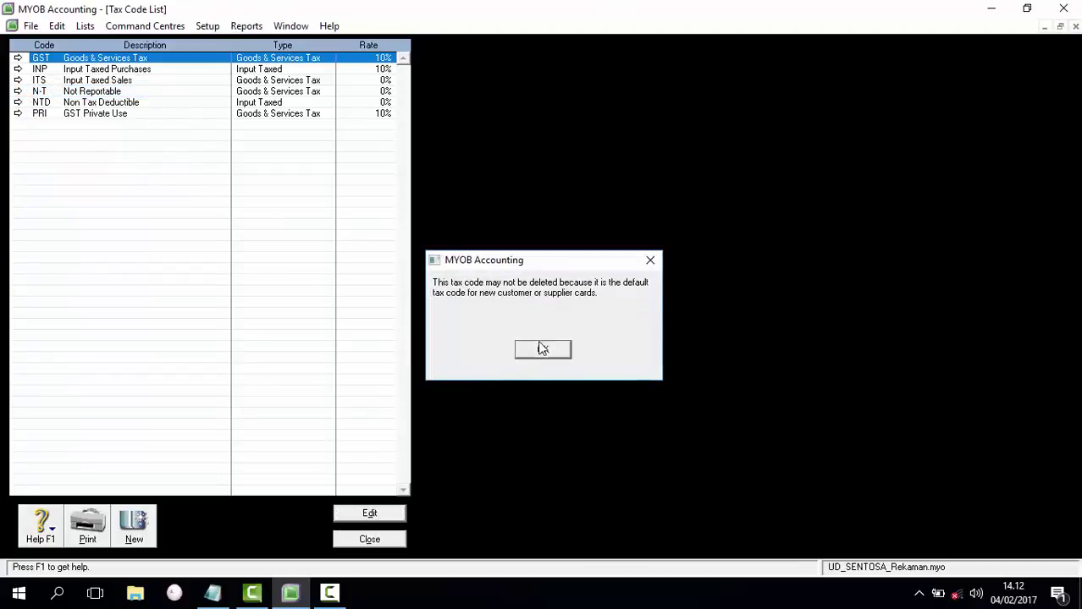
{"action": "left_click", "coordinate": [542, 350]}
Step: Delete the INP tax code, then open PRI's details after its deletion is refused
{"action": "left_click", "coordinate": [19, 70]}
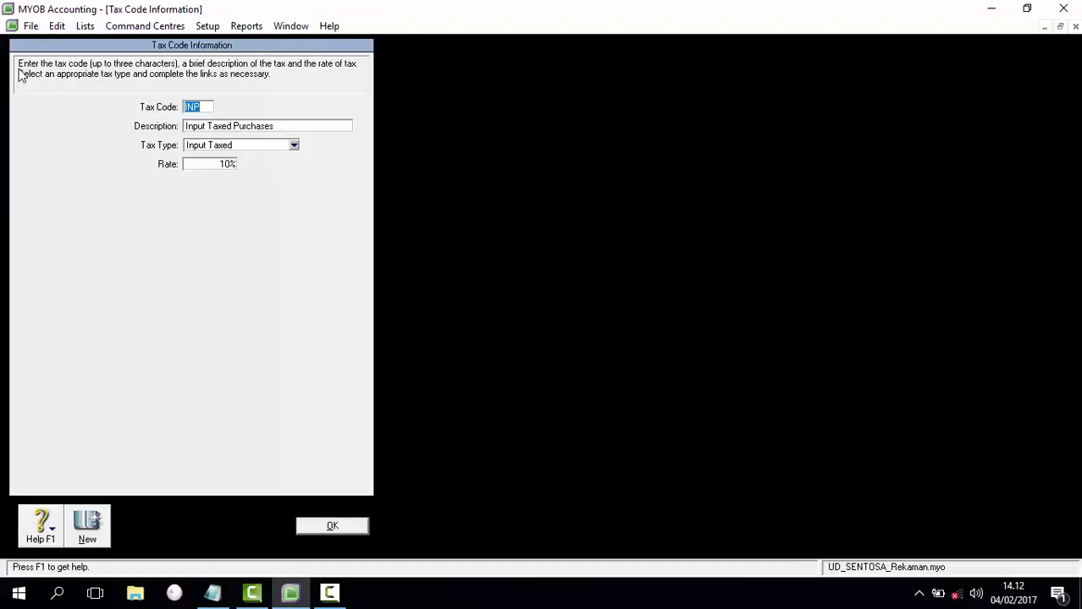
{"action": "left_click", "coordinate": [354, 527]}
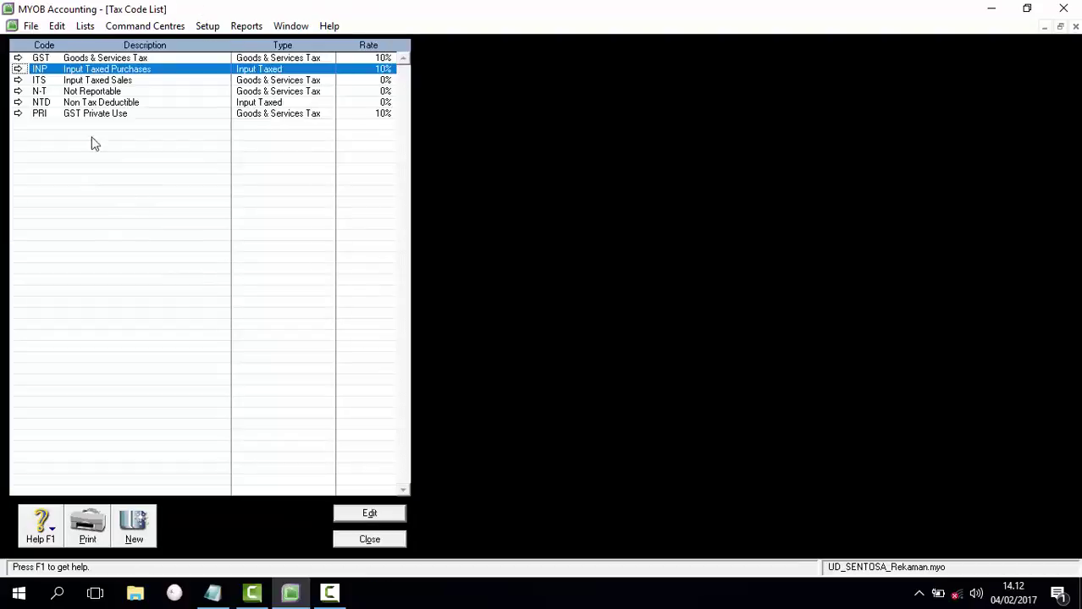
{"action": "right_click", "coordinate": [21, 71]}
{"action": "left_click", "coordinate": [26, 79]}
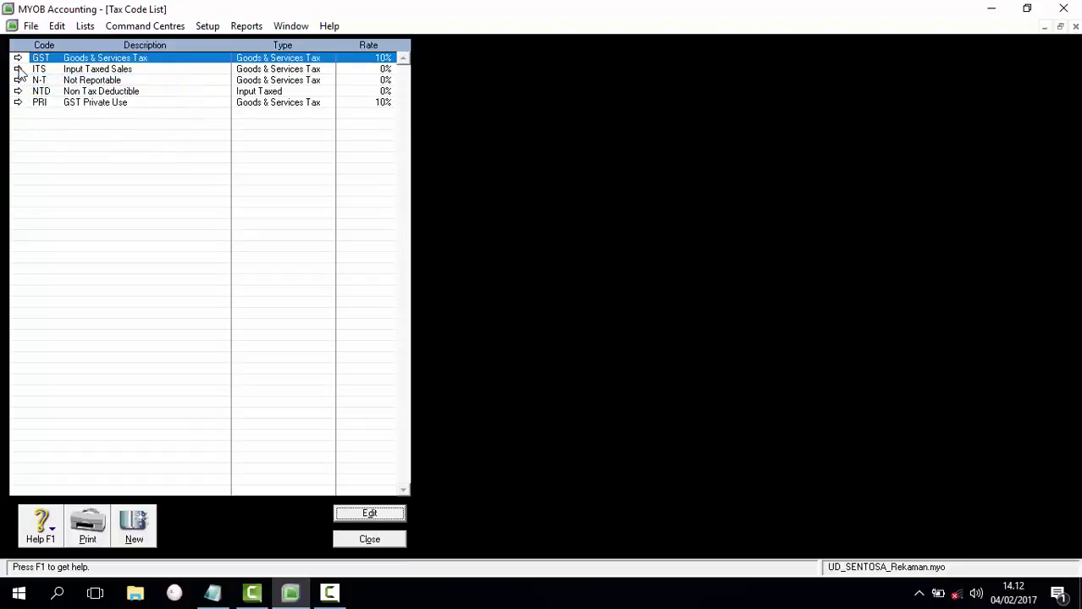
{"action": "right_click", "coordinate": [17, 103]}
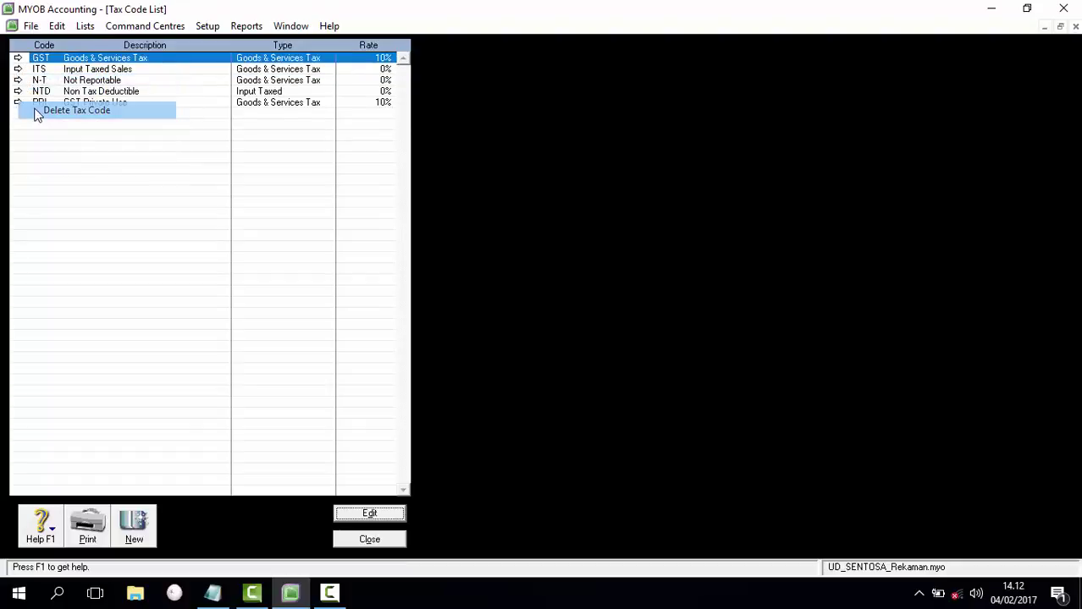
{"action": "left_click", "coordinate": [76, 110]}
{"action": "left_click", "coordinate": [546, 351]}
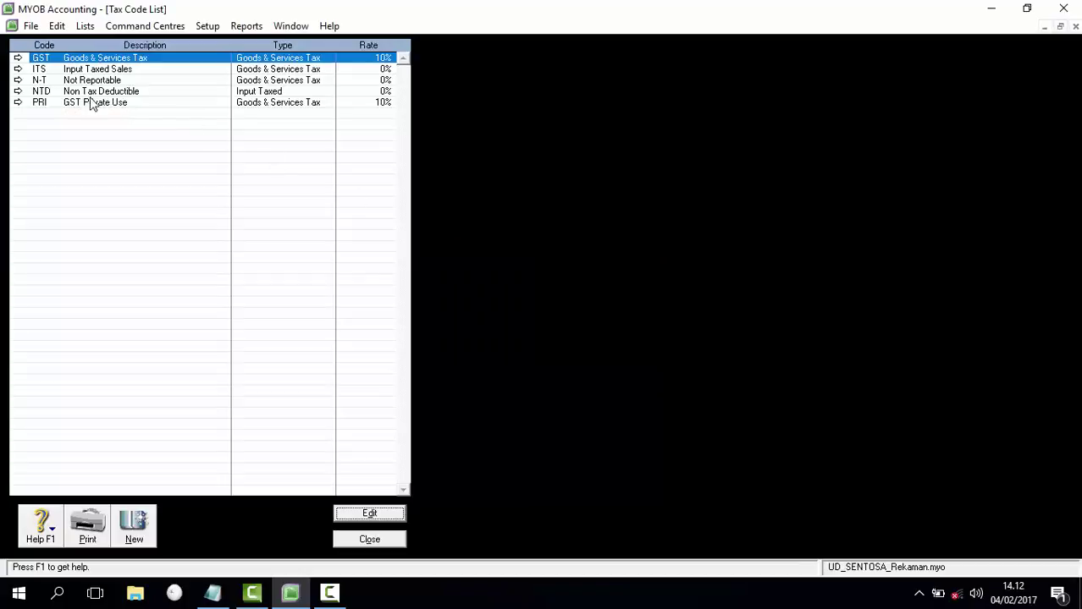
{"action": "left_click", "coordinate": [17, 103]}
Step: Link PRI's tax collected and paid accounts to 2-1100 Master Card, then delete PRI
{"action": "left_click", "coordinate": [231, 165]}
{"action": "left_click", "coordinate": [343, 525]}
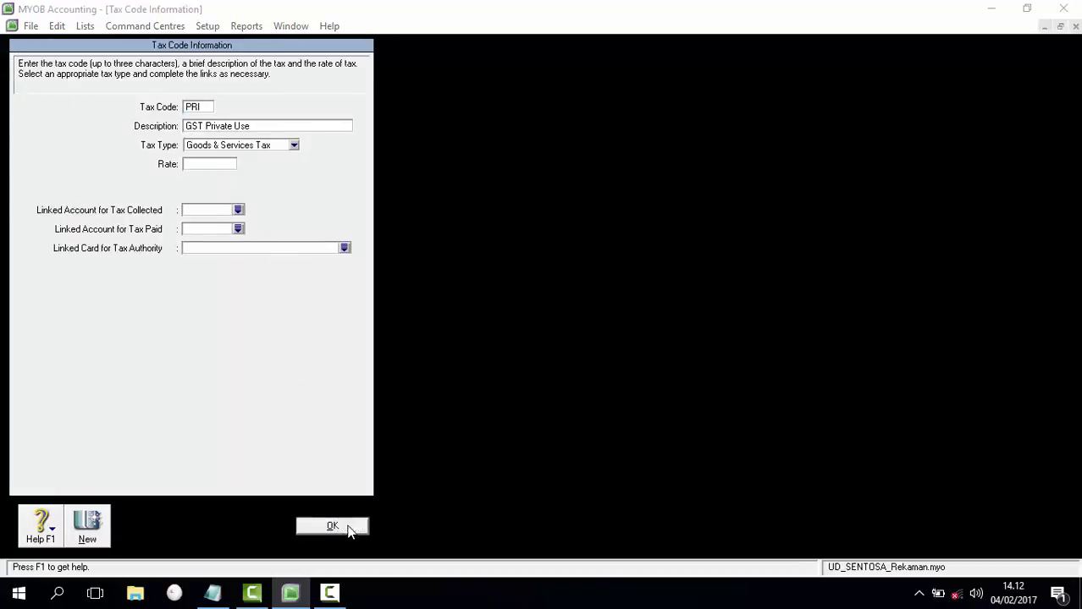
{"action": "left_click", "coordinate": [543, 348]}
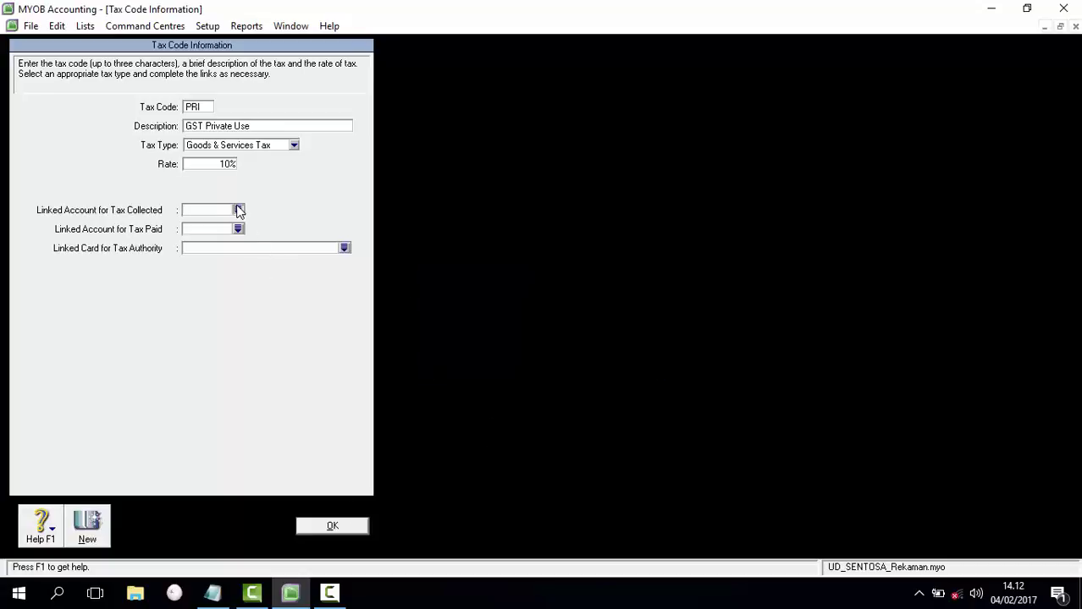
{"action": "left_click", "coordinate": [238, 210]}
{"action": "left_click", "coordinate": [621, 391]}
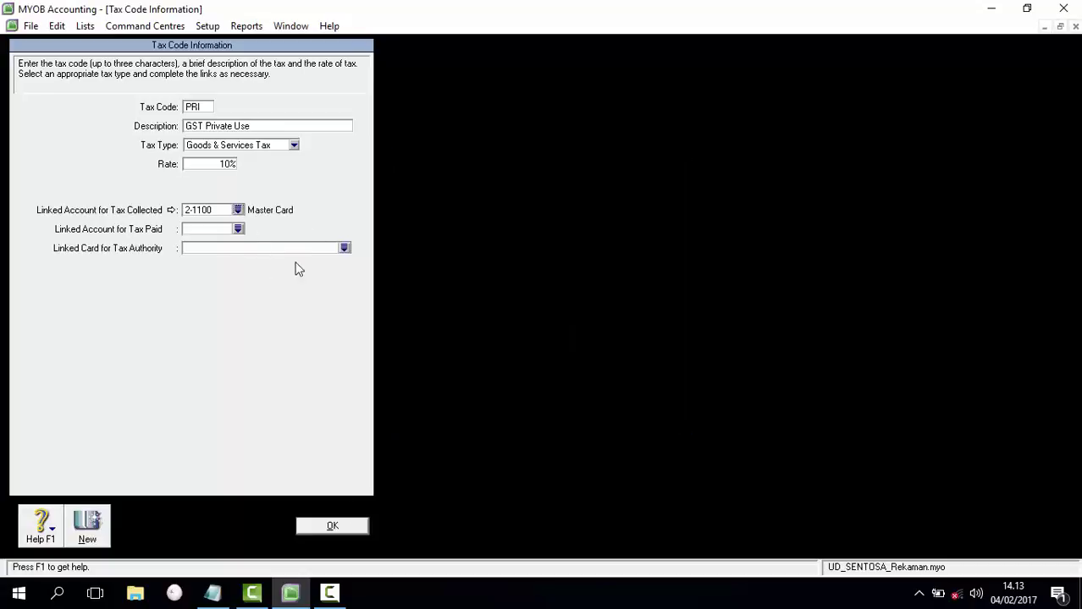
{"action": "left_click", "coordinate": [238, 228]}
{"action": "left_click", "coordinate": [621, 391]}
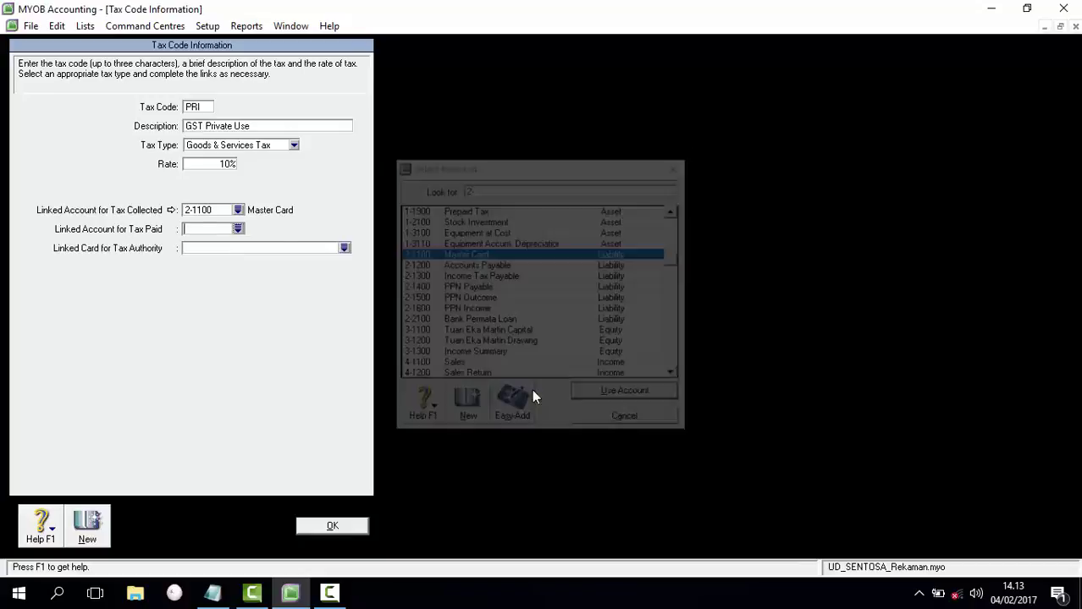
{"action": "left_click", "coordinate": [334, 526]}
{"action": "right_click", "coordinate": [21, 105]}
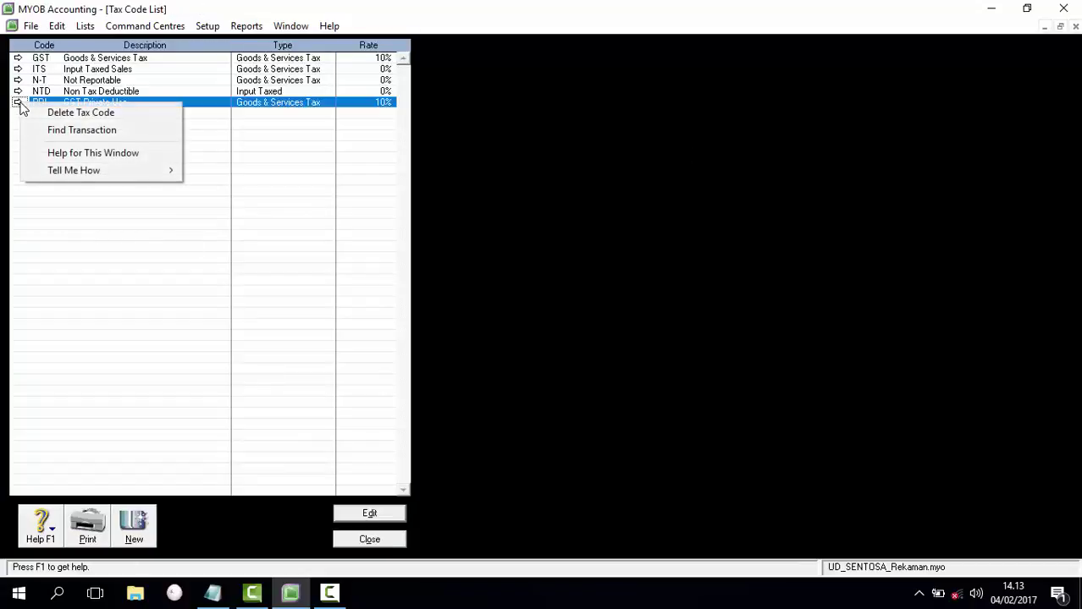
{"action": "left_click", "coordinate": [33, 111]}
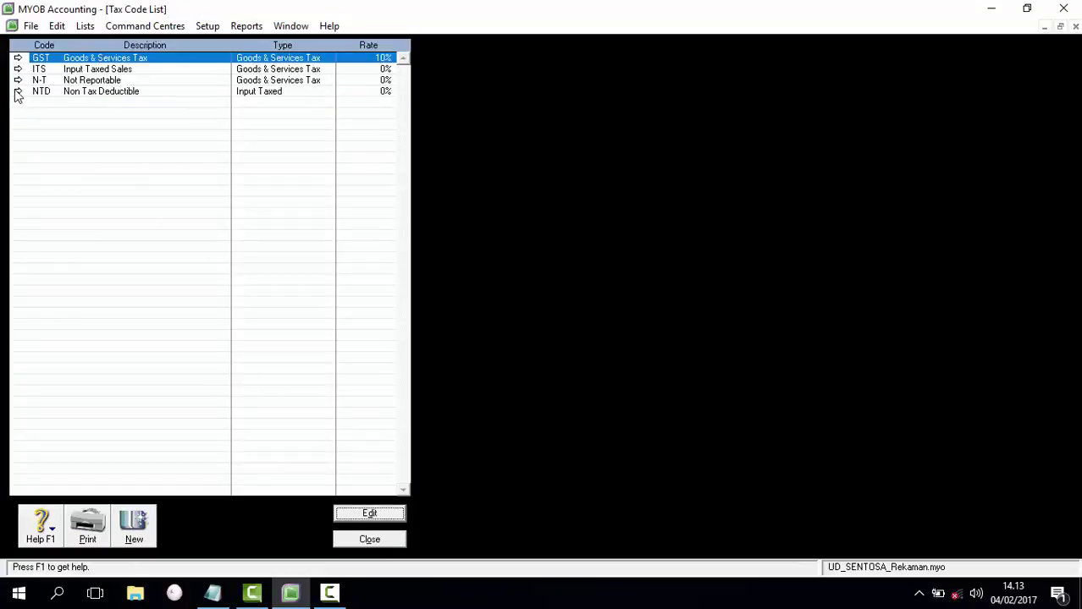
Step: Set the NTD rate to 10% after its deletion is refused, then delete NTD
{"action": "right_click", "coordinate": [17, 95]}
{"action": "left_click", "coordinate": [34, 101]}
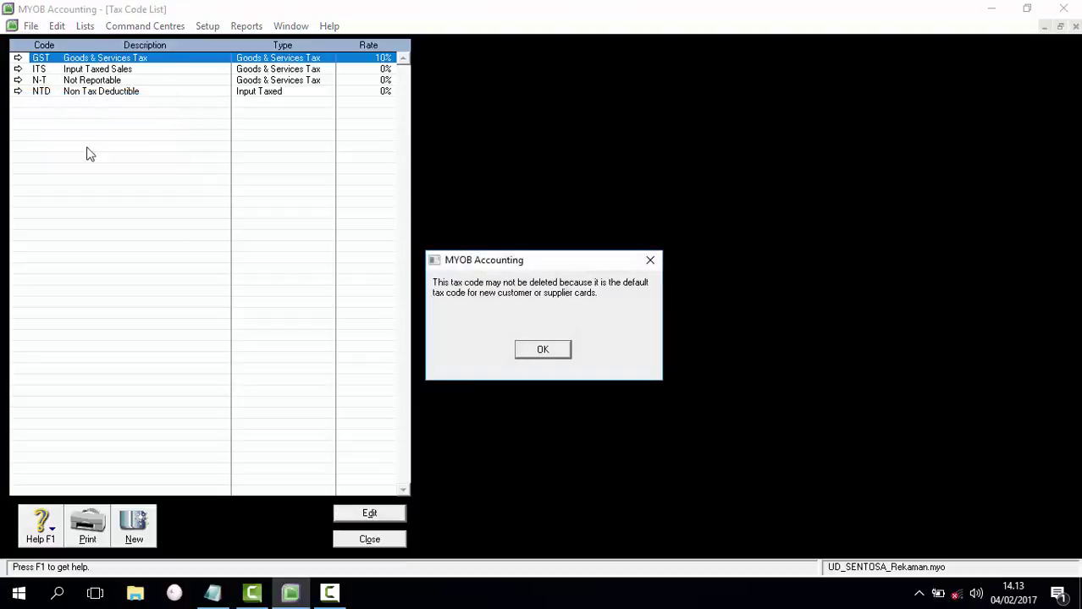
{"action": "left_click", "coordinate": [539, 350]}
{"action": "left_click", "coordinate": [18, 91]}
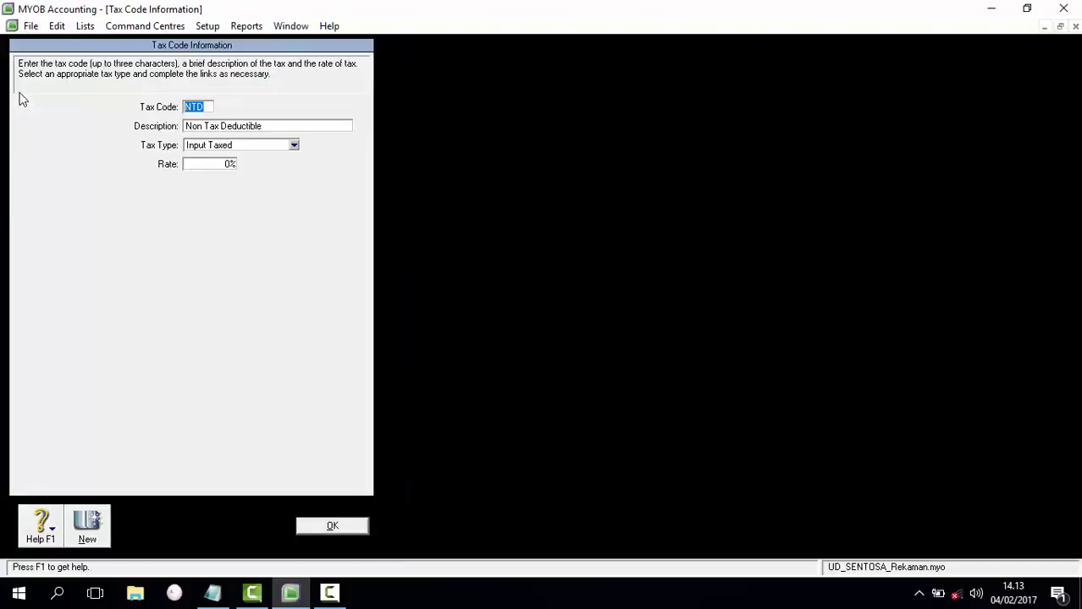
{"action": "left_click", "coordinate": [225, 165]}
{"action": "type", "text": "10"}
{"action": "left_click", "coordinate": [339, 525]}
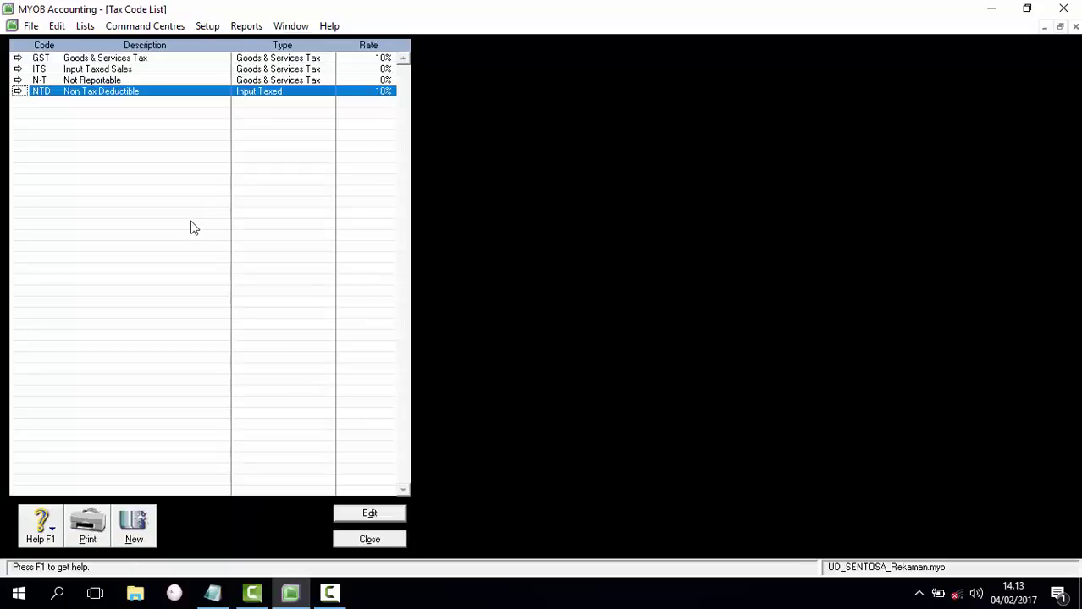
{"action": "right_click", "coordinate": [17, 91]}
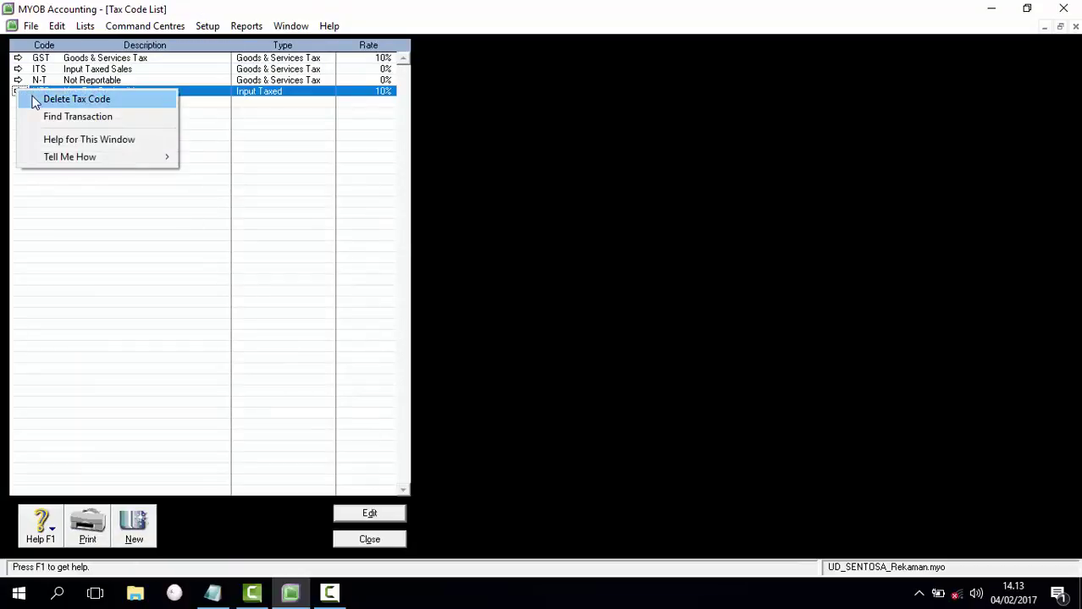
{"action": "left_click", "coordinate": [34, 102]}
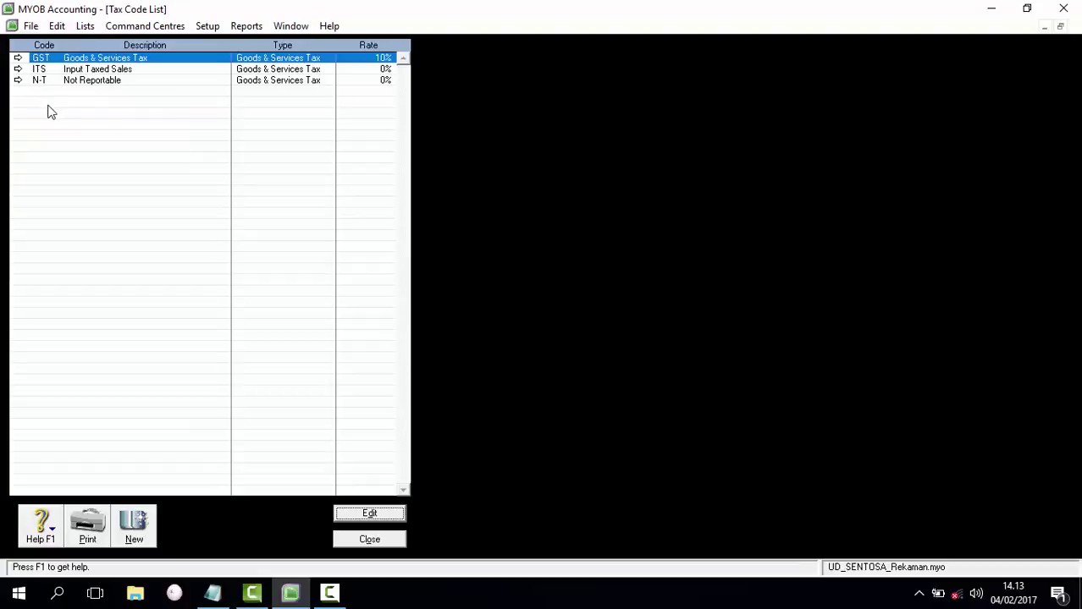
Step: After ITS's deletion is refused, clear its rate in the ITS details
{"action": "right_click", "coordinate": [17, 71]}
{"action": "left_click", "coordinate": [35, 80]}
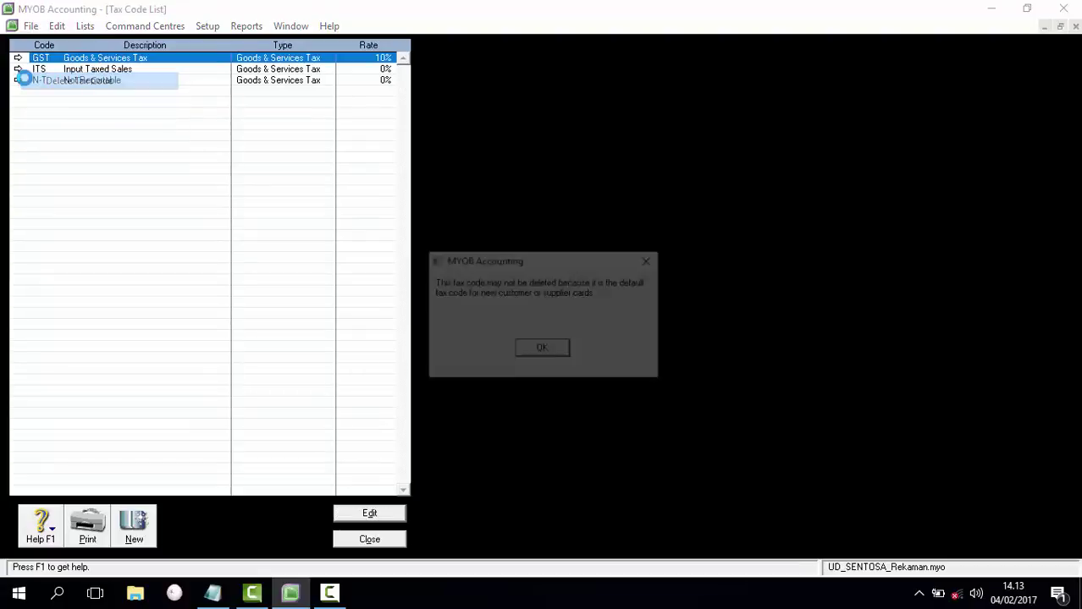
{"action": "left_click", "coordinate": [564, 352]}
{"action": "left_click", "coordinate": [18, 69]}
{"action": "left_click", "coordinate": [229, 165]}
{"action": "key", "text": "BackSpace"}
{"action": "left_click", "coordinate": [341, 521]}
{"action": "left_click", "coordinate": [552, 349]}
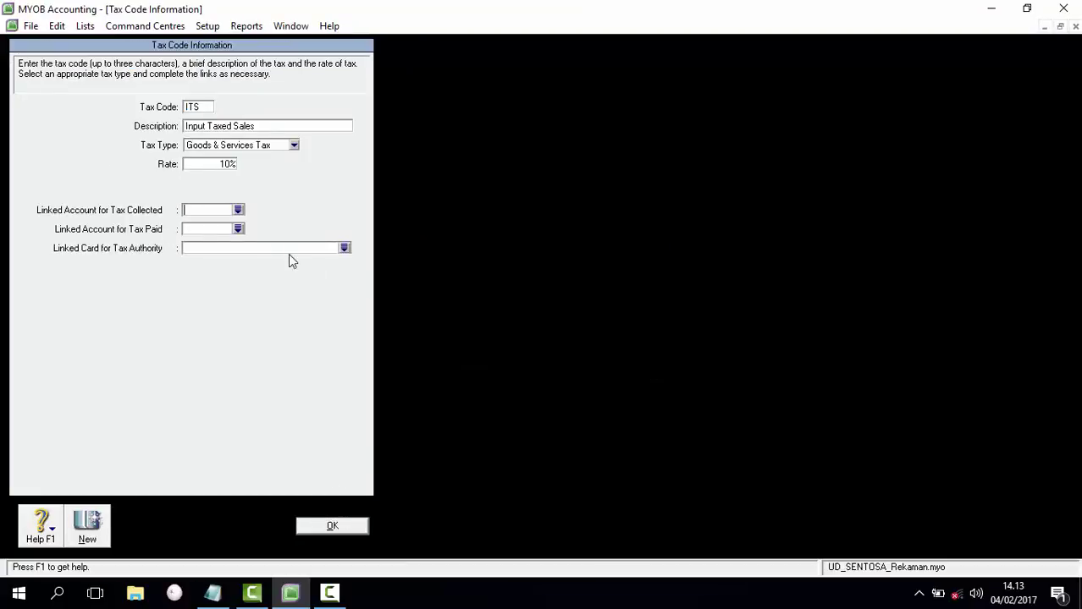
Step: Link ITS's tax collected and paid accounts to 2-1100 Master Card, then delete ITS
{"action": "left_click", "coordinate": [238, 209]}
{"action": "double_click", "coordinate": [500, 254]}
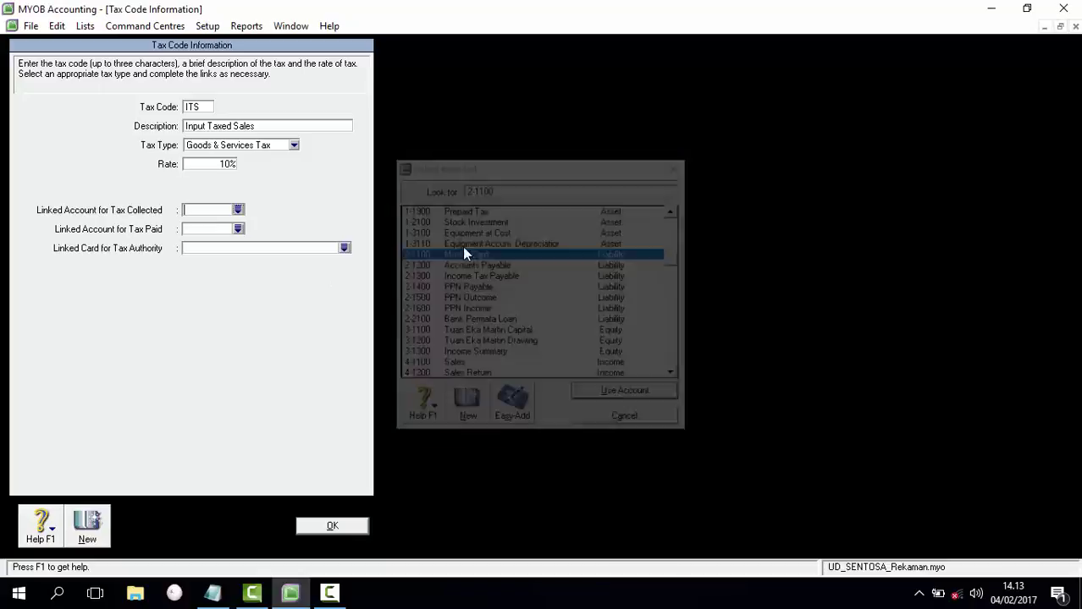
{"action": "left_click", "coordinate": [238, 228]}
{"action": "double_click", "coordinate": [500, 255]}
{"action": "left_click", "coordinate": [357, 525]}
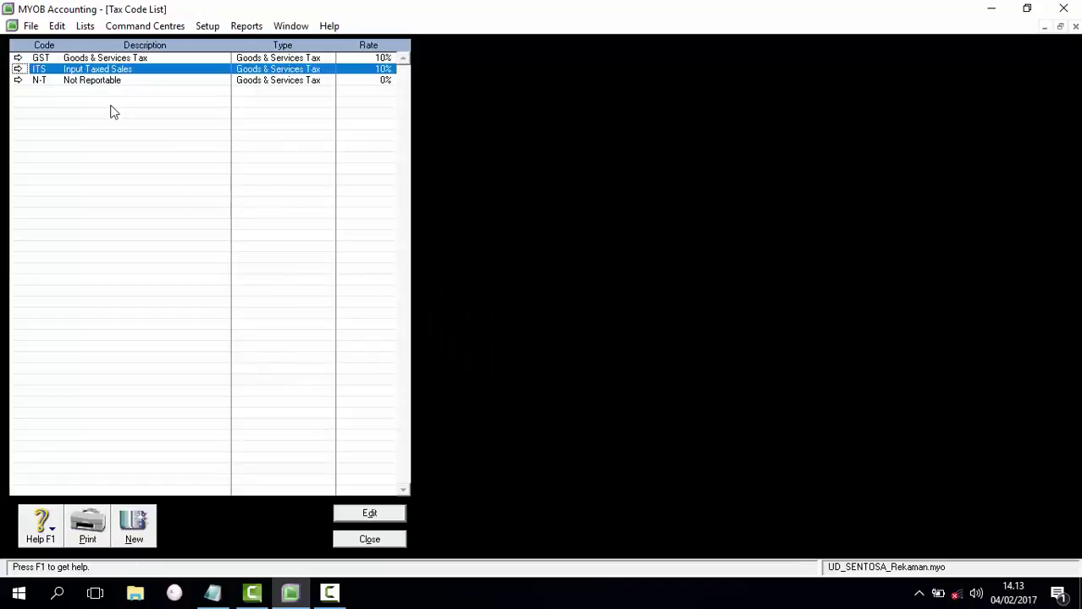
{"action": "right_click", "coordinate": [25, 71]}
{"action": "left_click", "coordinate": [26, 78]}
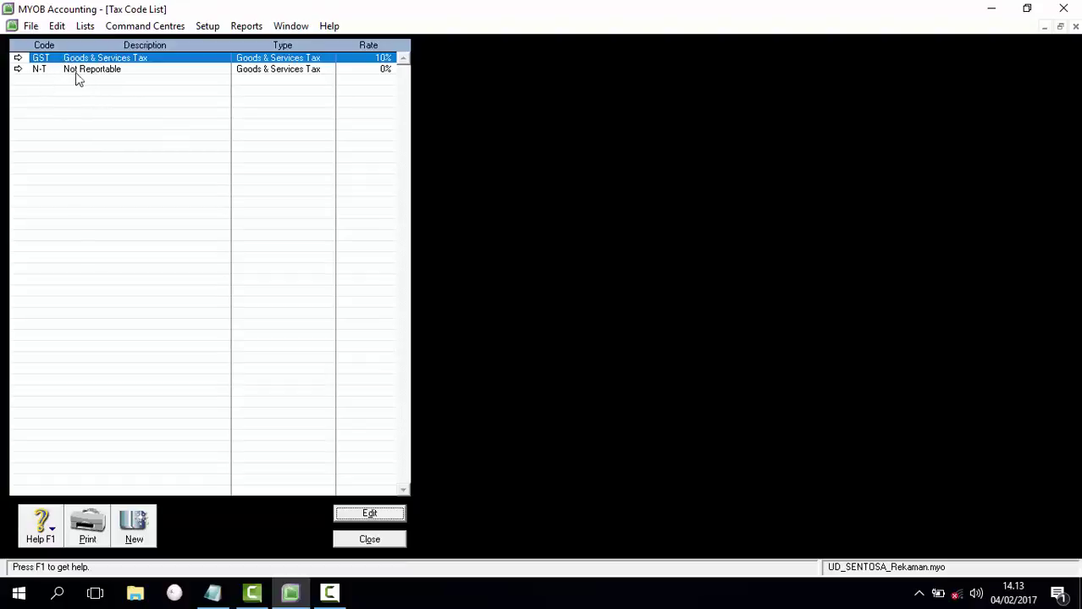
{"action": "left_click", "coordinate": [18, 60]}
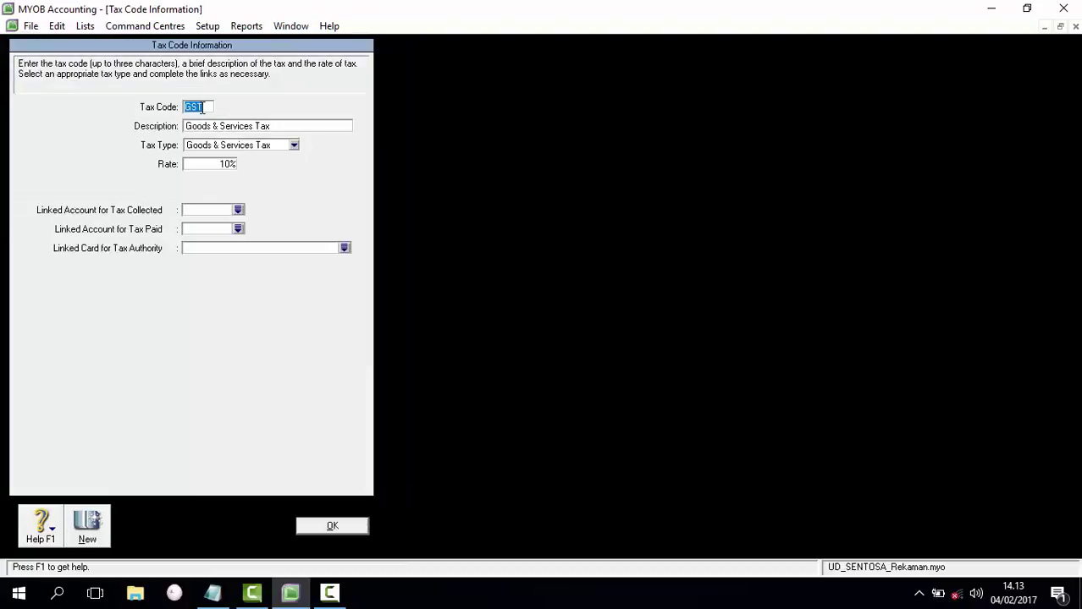
Step: Replace tax code GST with PPN, described as 'Pajak Pertambahan Nilai'
{"action": "type", "text": "PPN"}
{"action": "key", "text": "Tab"}
{"action": "left_click", "coordinate": [536, 355]}
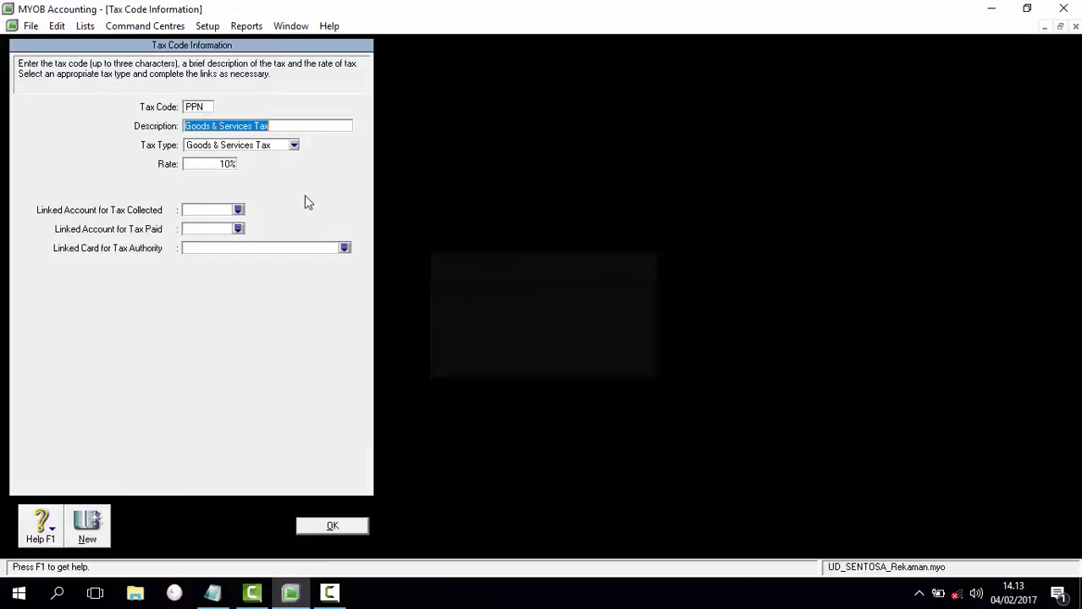
{"action": "type", "text": "Pajak P"}
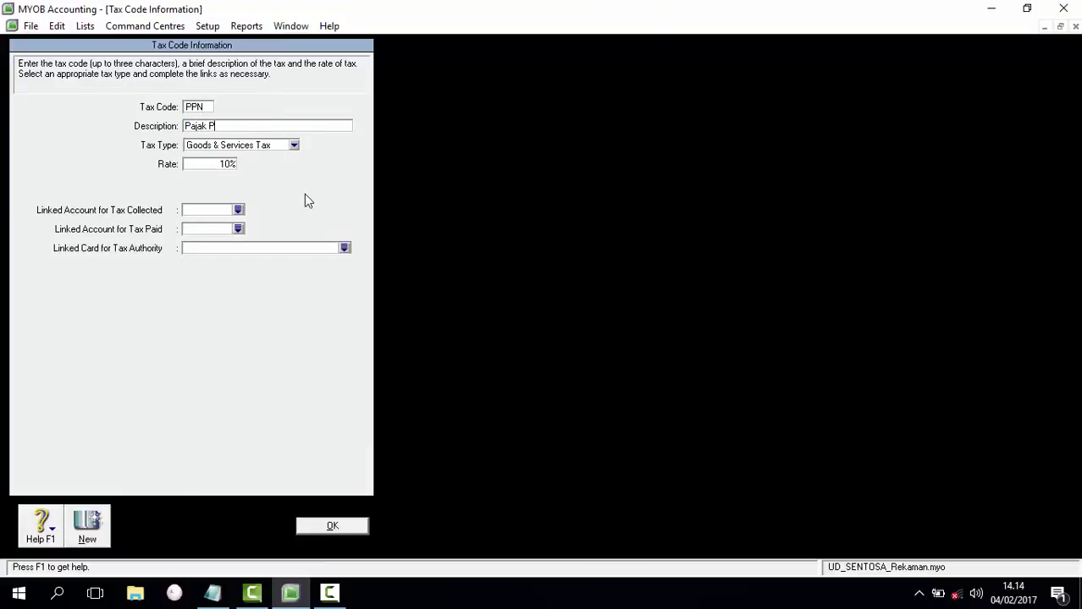
{"action": "type", "text": "ertambahan Nilai"}
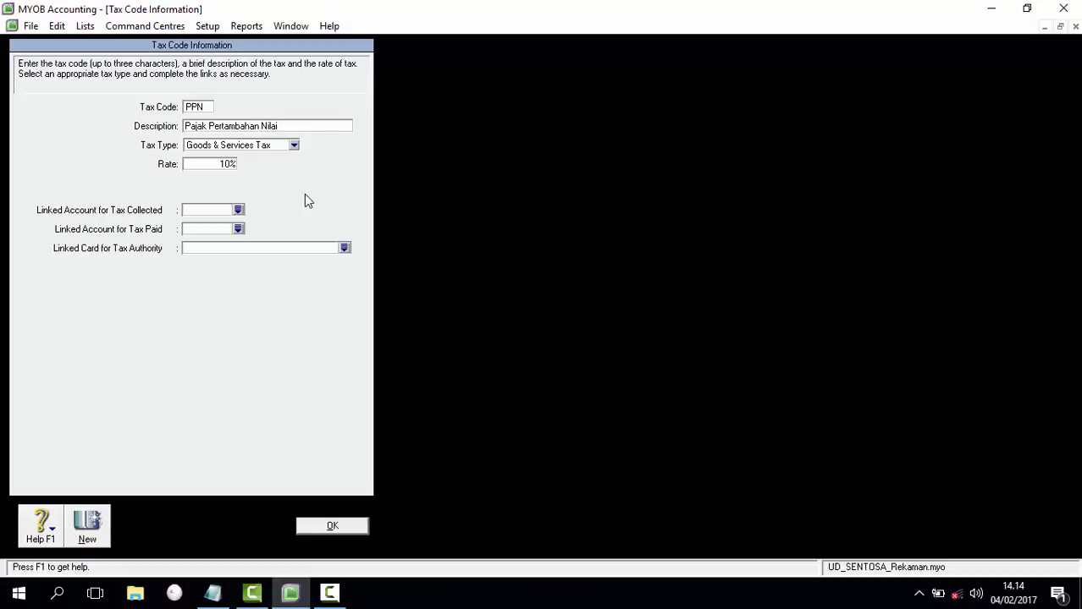
Step: Keep the 10% Goods & Services Tax type, link it to 2-1500 and 2-1600, and save
{"action": "left_click", "coordinate": [294, 146]}
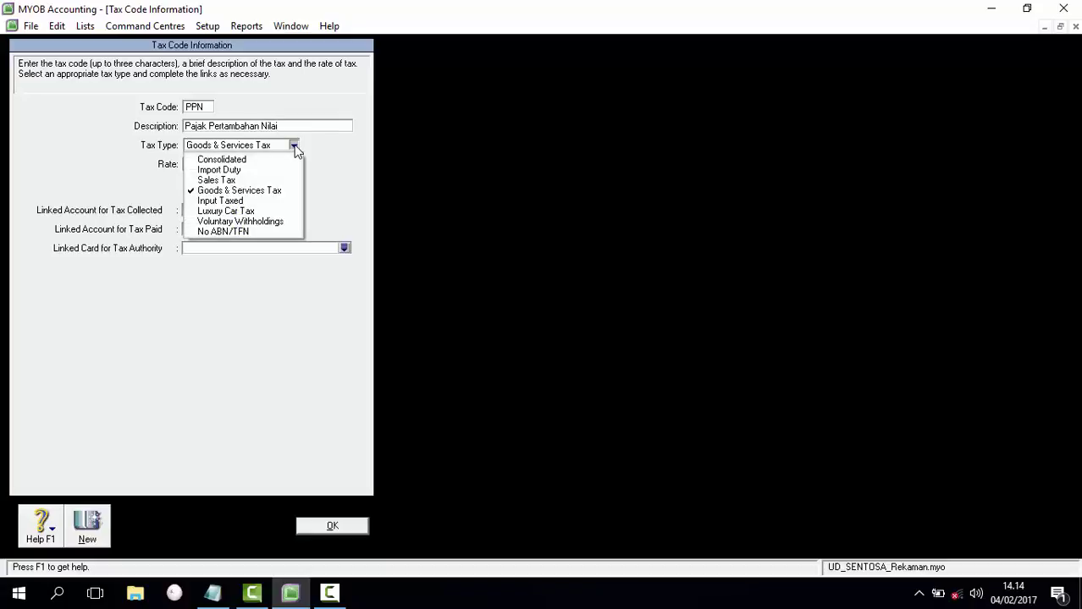
{"action": "left_click", "coordinate": [286, 186]}
{"action": "double_click", "coordinate": [224, 165]}
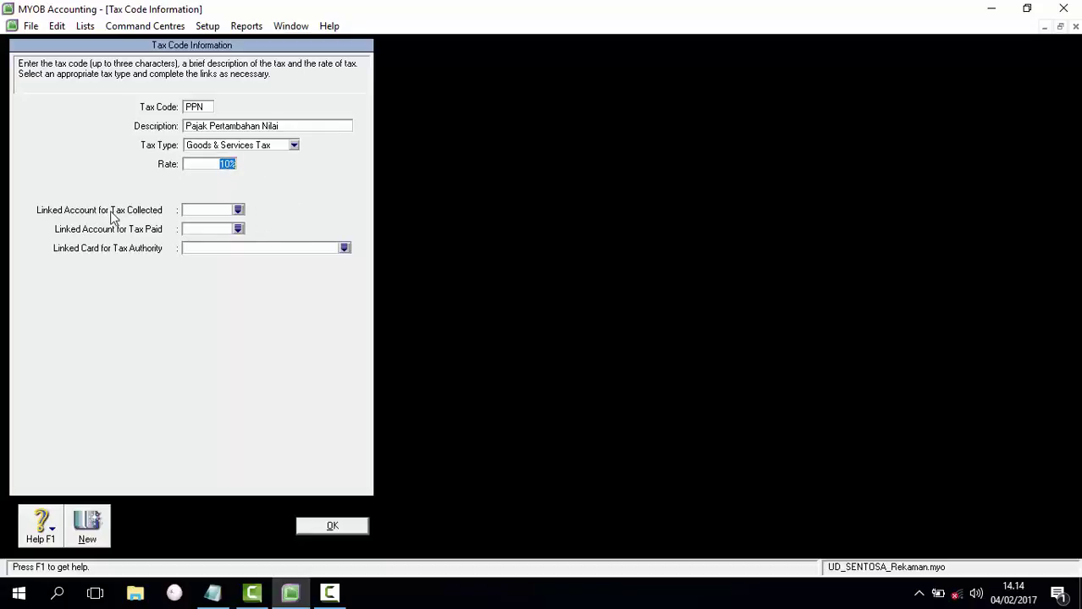
{"action": "left_click", "coordinate": [237, 210]}
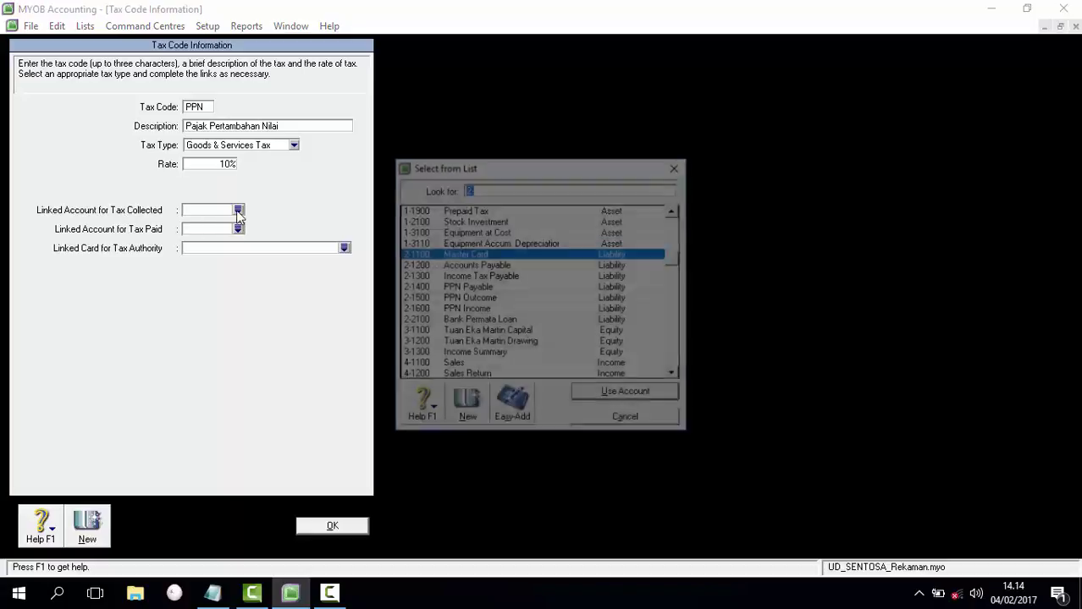
{"action": "double_click", "coordinate": [495, 299]}
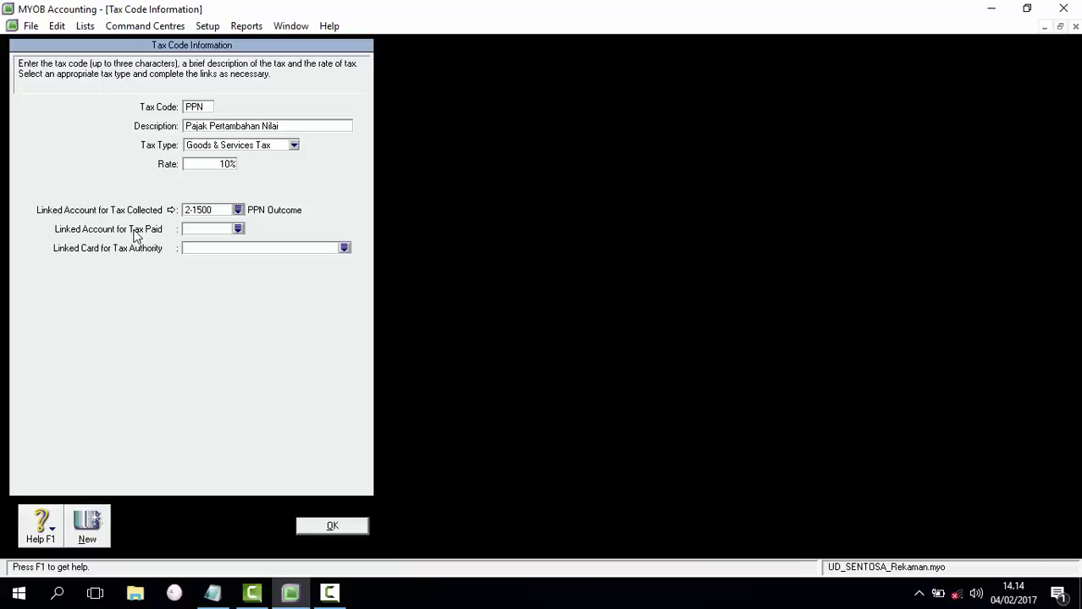
{"action": "left_click", "coordinate": [237, 229]}
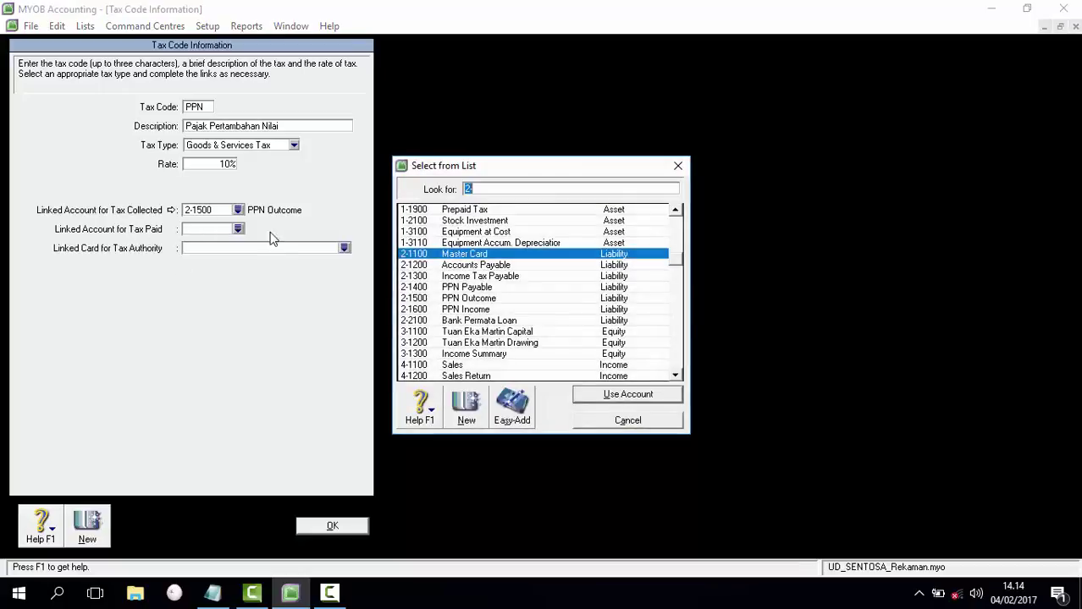
{"action": "double_click", "coordinate": [467, 310]}
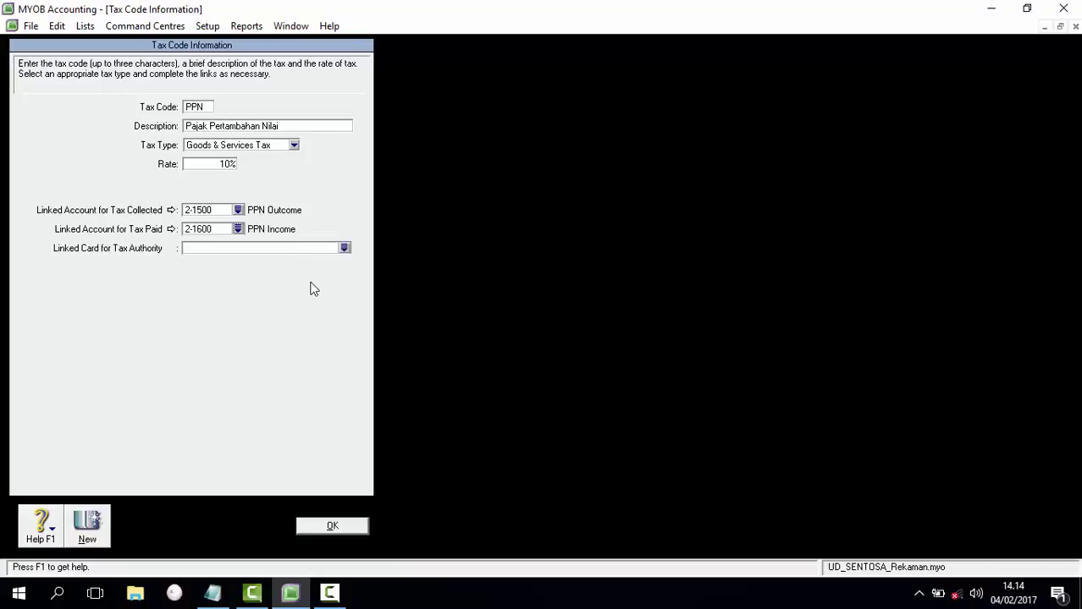
{"action": "left_click", "coordinate": [335, 526]}
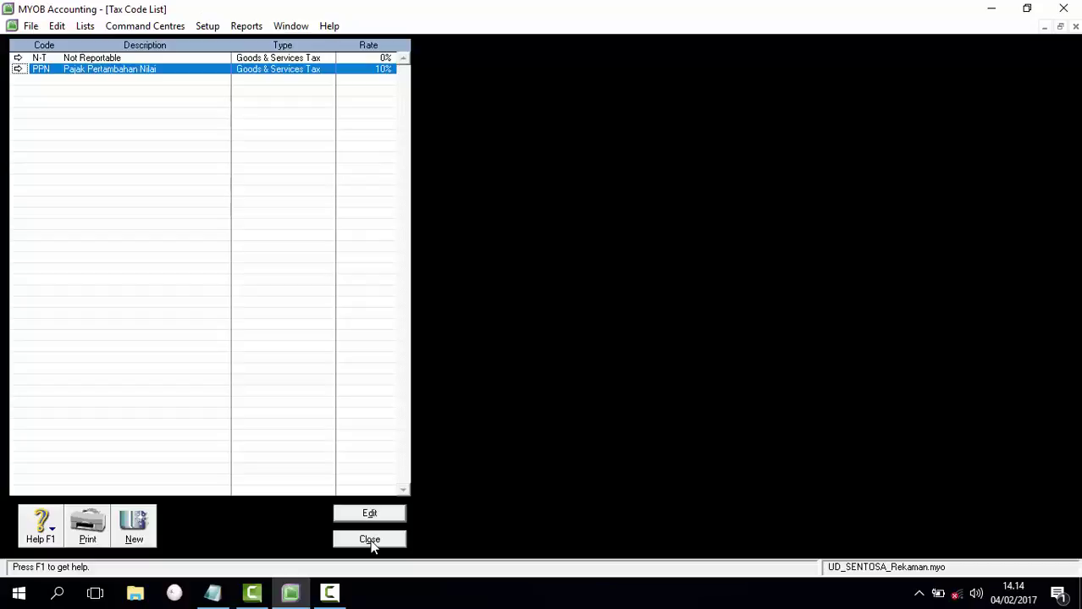
{"action": "left_click", "coordinate": [370, 540]}
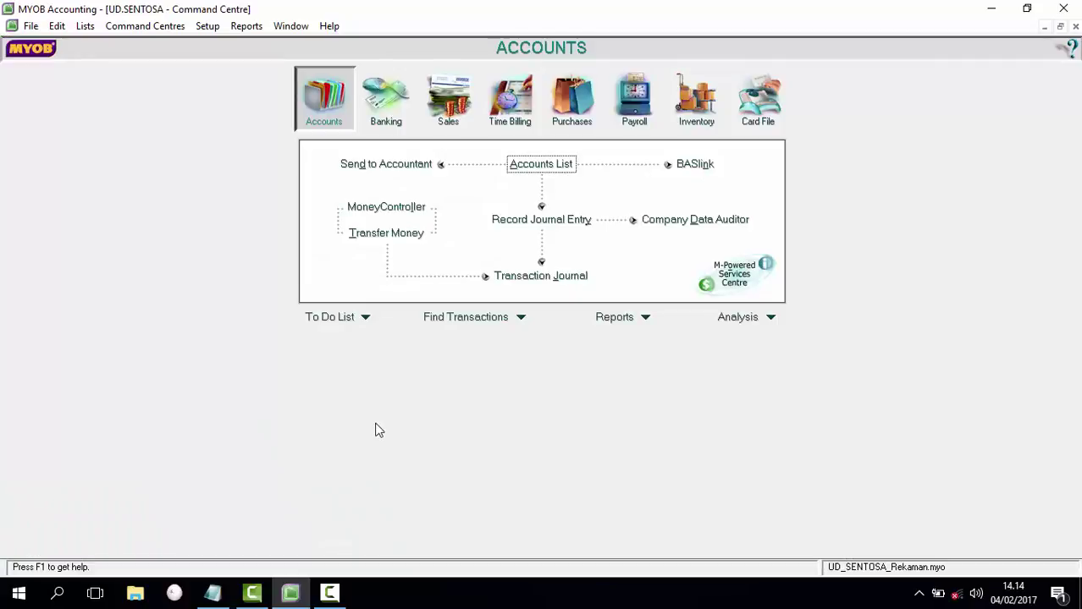
{"action": "left_click", "coordinate": [213, 594]}
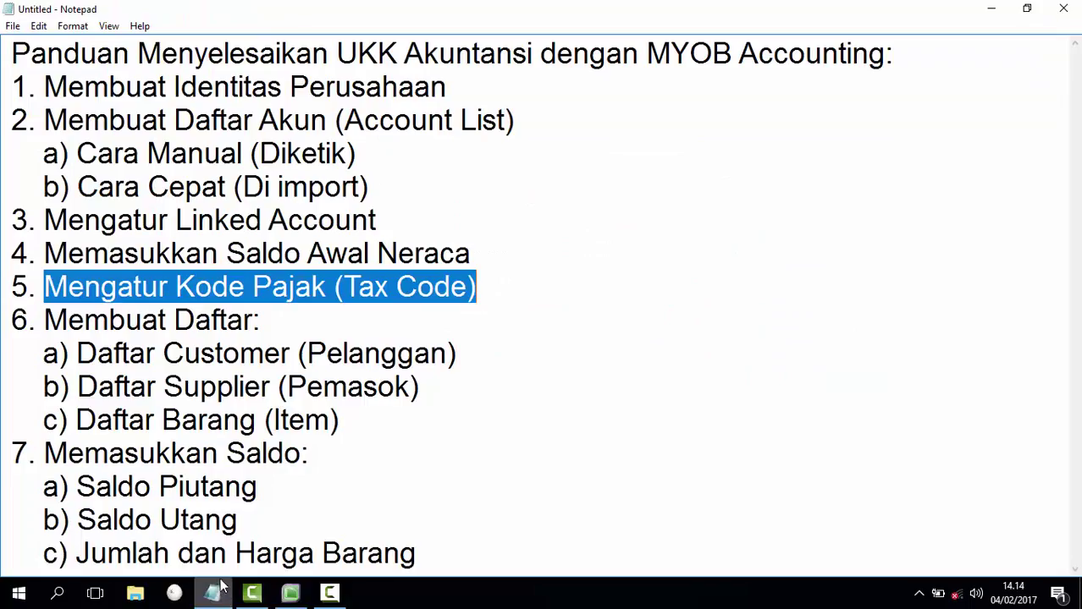
{"action": "left_click", "coordinate": [479, 384]}
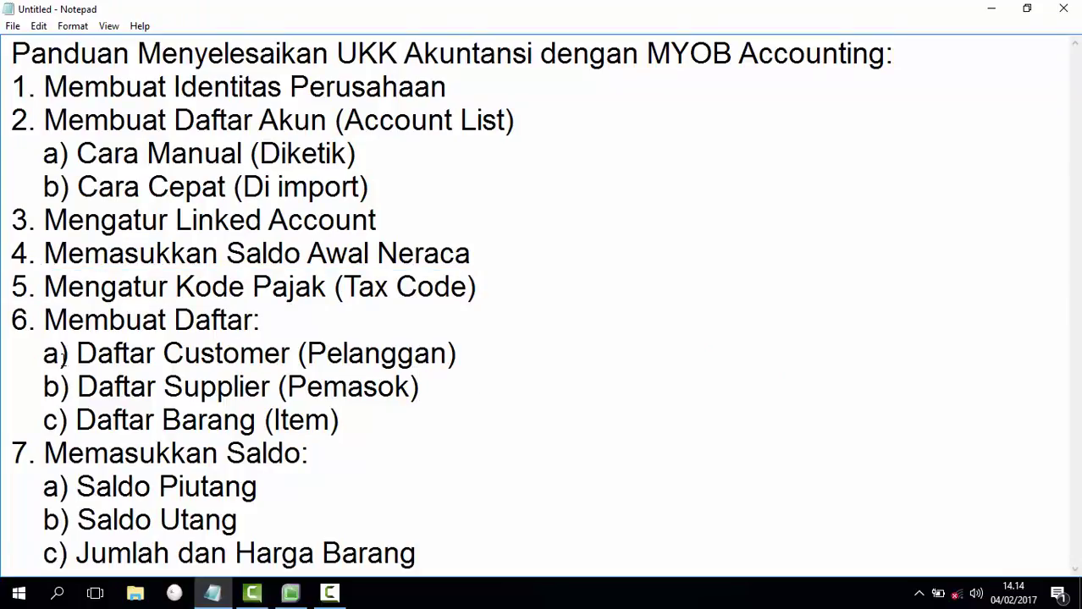
{"action": "left_click_drag", "start_coordinate": [43, 354], "coordinate": [383, 421]}
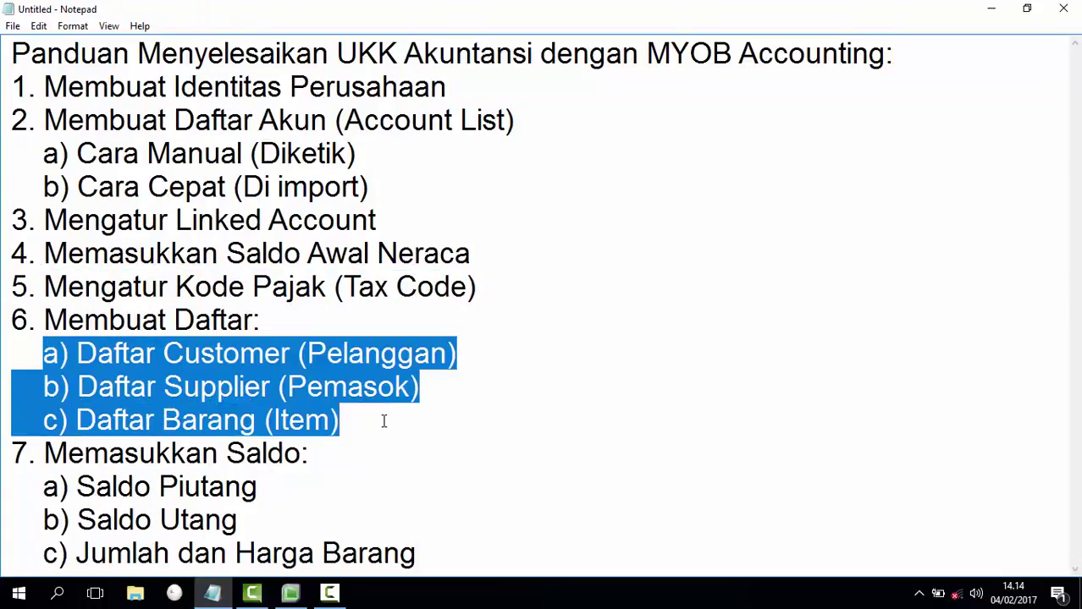
{"action": "left_click", "coordinate": [408, 390]}
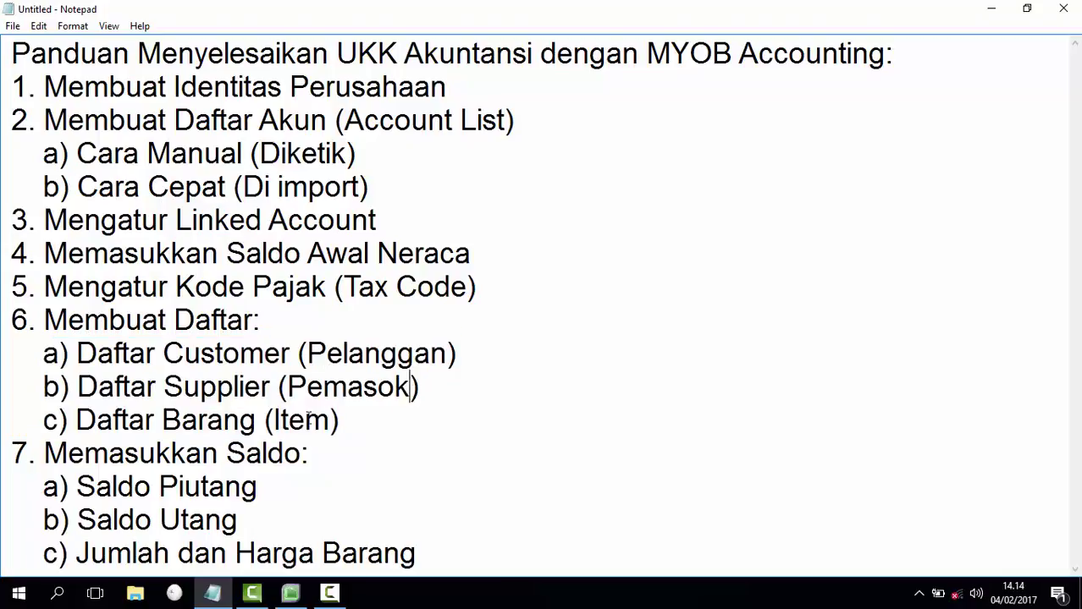
{"action": "left_click", "coordinate": [347, 422]}
{"action": "left_click_drag", "start_coordinate": [14, 320], "coordinate": [338, 420]}
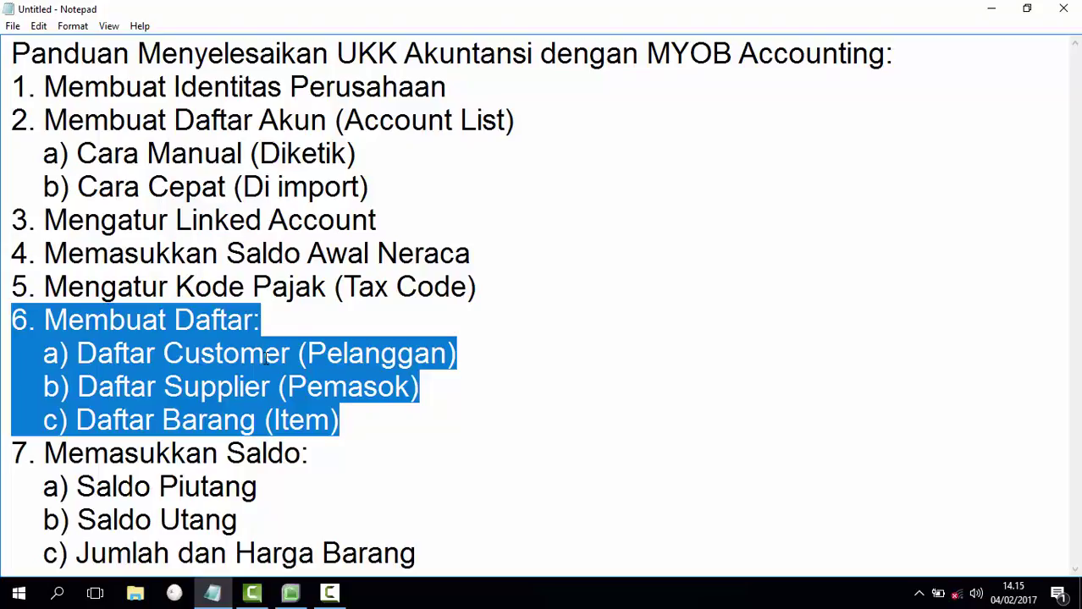
{"action": "left_click", "coordinate": [280, 383]}
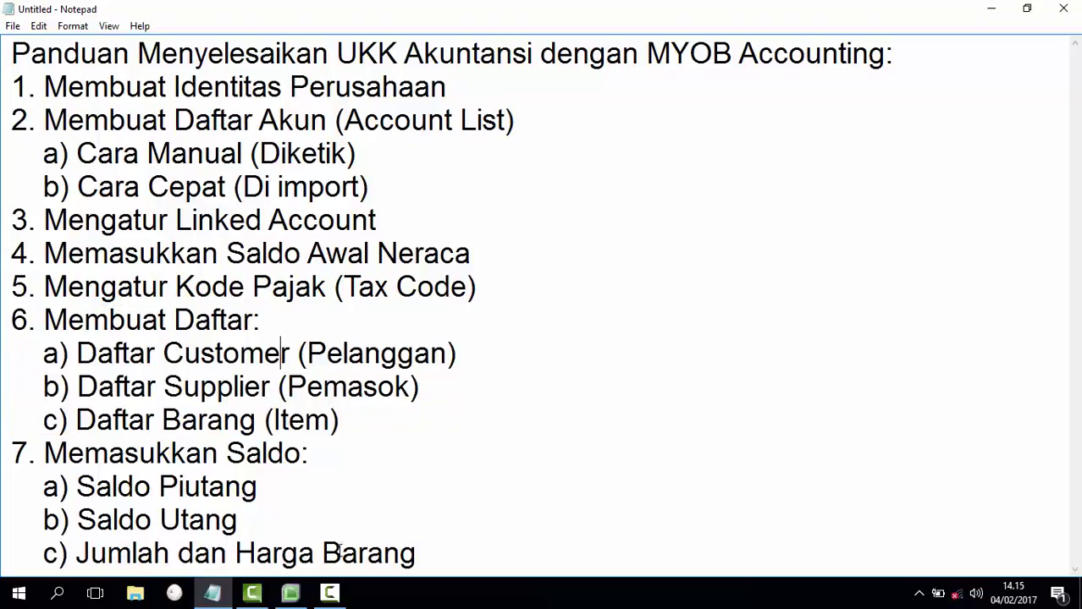
{"action": "left_click", "coordinate": [290, 594]}
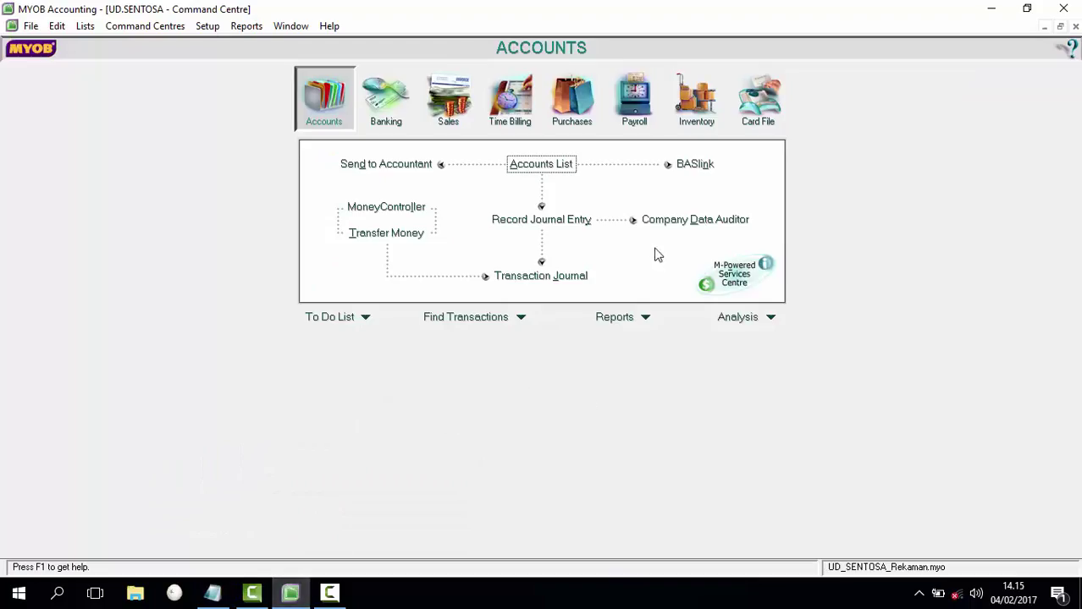
Step: Open the Cards List and check the customer and supplier card tabs
{"action": "left_click", "coordinate": [759, 96]}
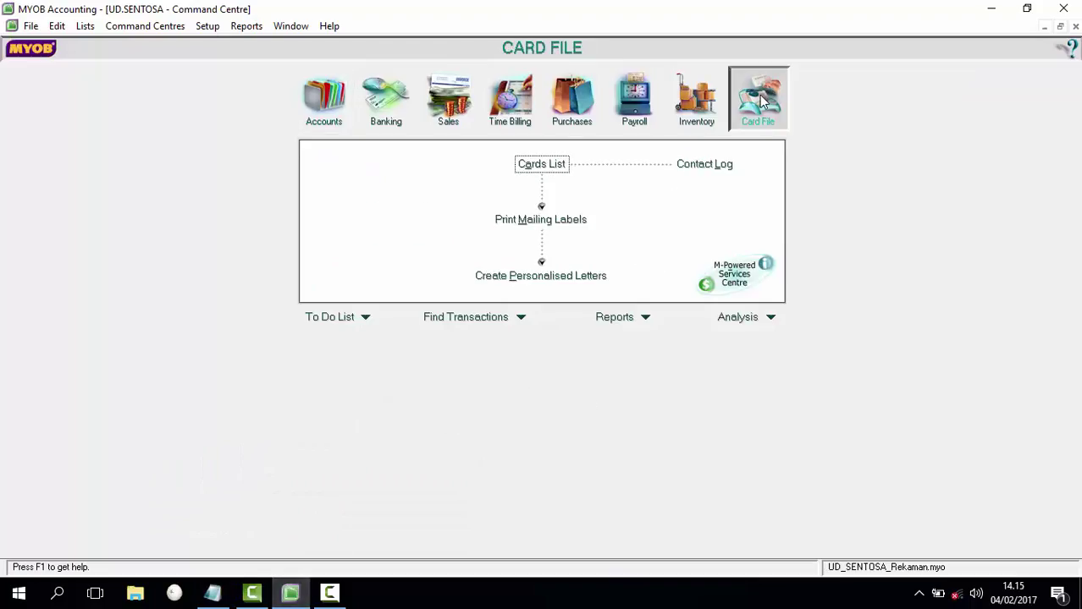
{"action": "left_click", "coordinate": [546, 168]}
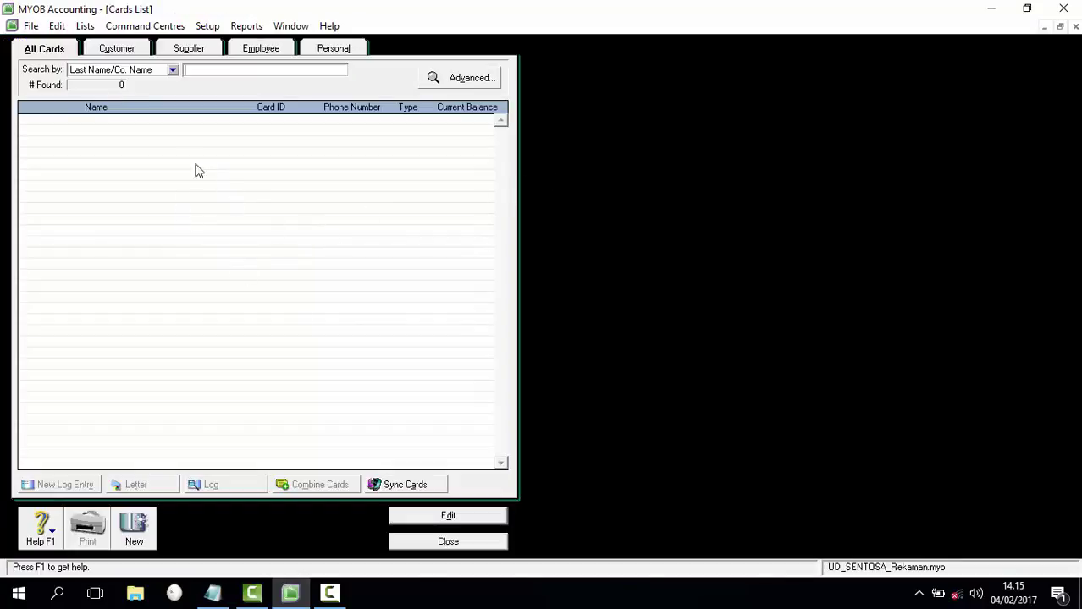
{"action": "left_click", "coordinate": [115, 52]}
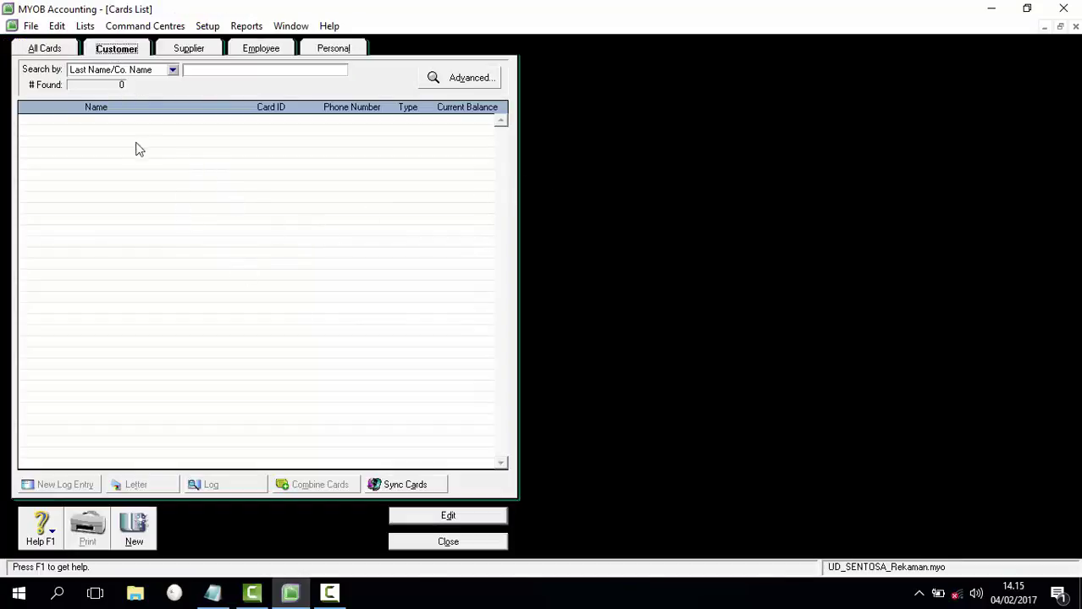
{"action": "left_click", "coordinate": [203, 51]}
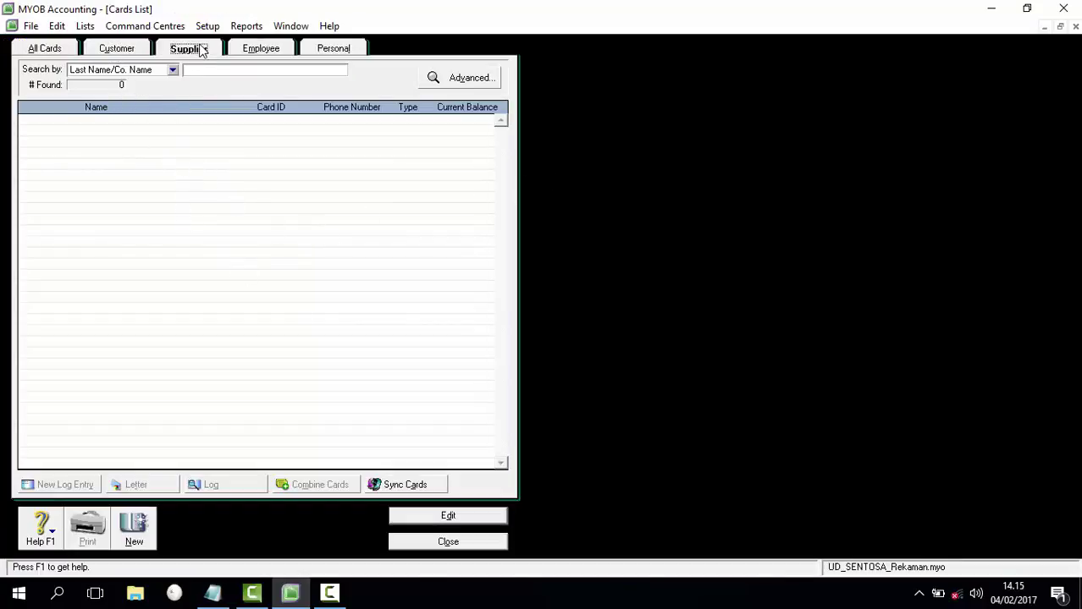
{"action": "left_click", "coordinate": [127, 54]}
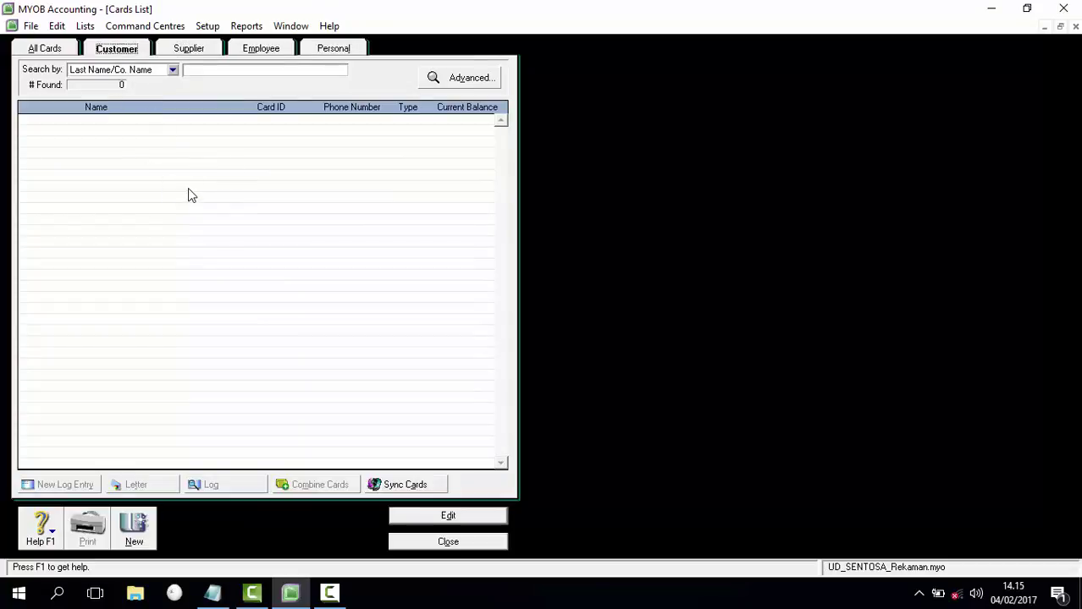
Step: Import customer cards from the Daftar Customer file with all fields matched
{"action": "left_click", "coordinate": [31, 27]}
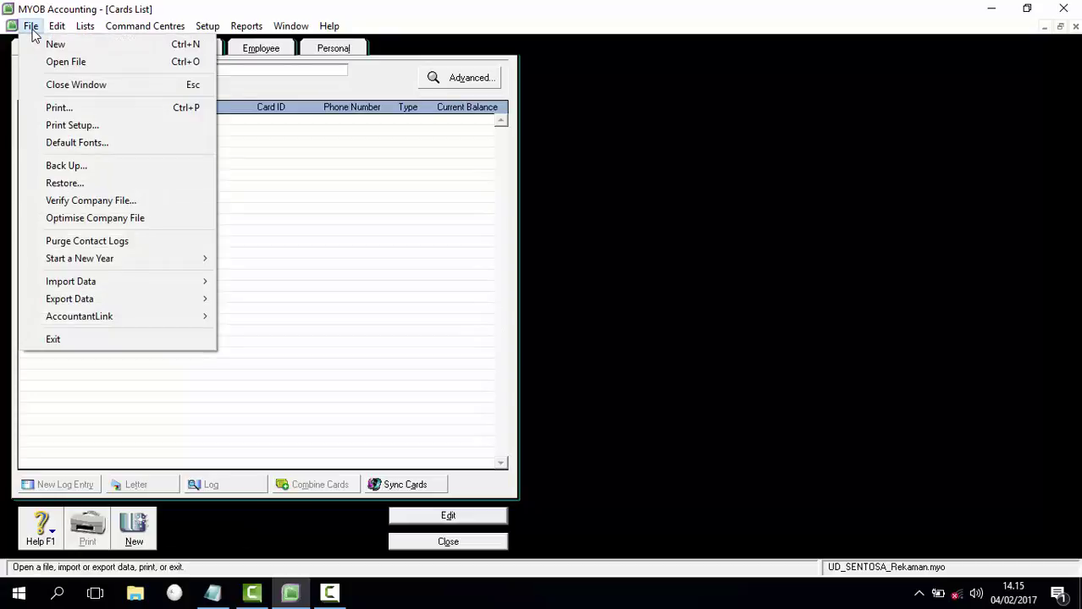
{"action": "mouse_move", "coordinate": [138, 290]}
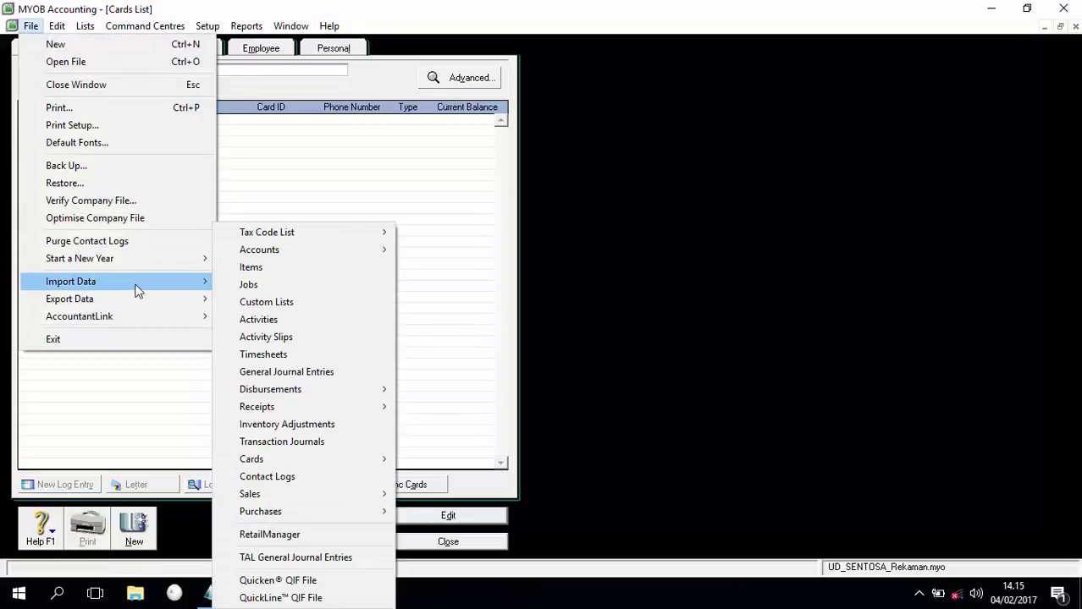
{"action": "mouse_move", "coordinate": [330, 458]}
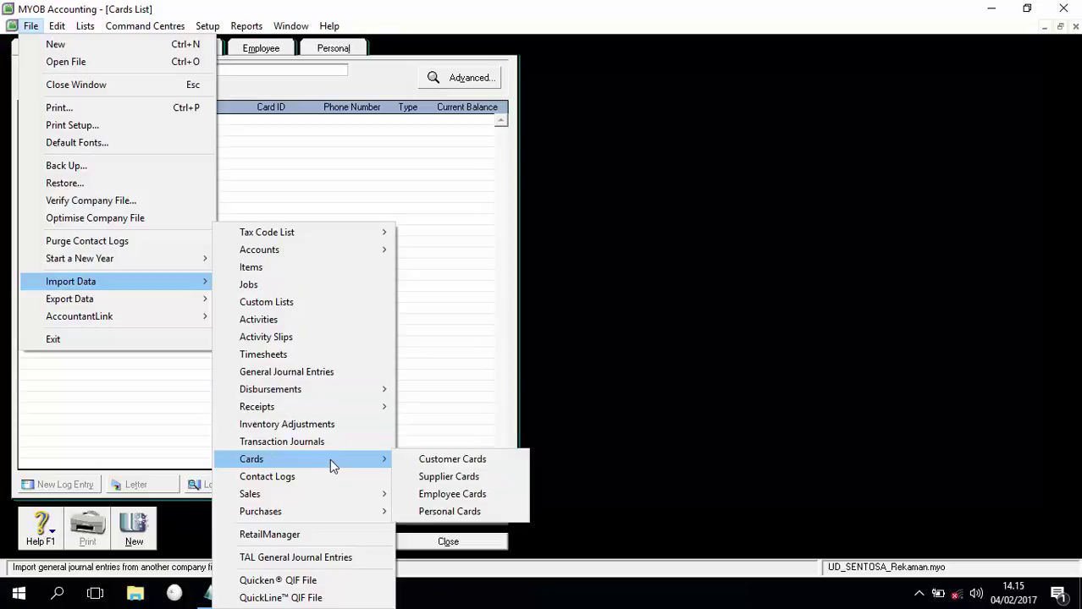
{"action": "left_click", "coordinate": [437, 460]}
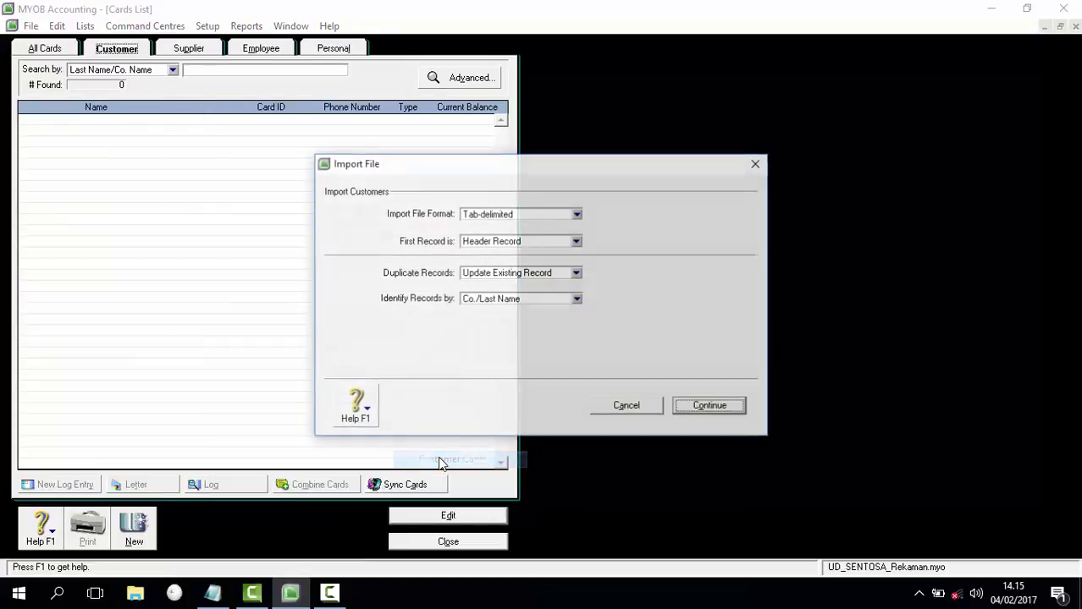
{"action": "left_click", "coordinate": [711, 408]}
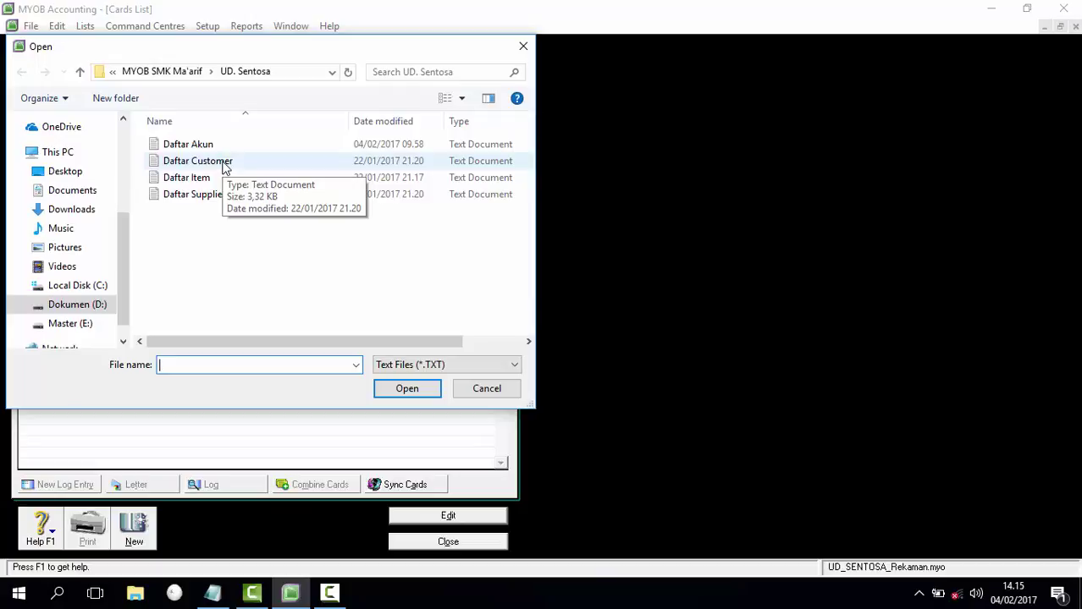
{"action": "left_click", "coordinate": [225, 165]}
{"action": "left_click", "coordinate": [406, 389]}
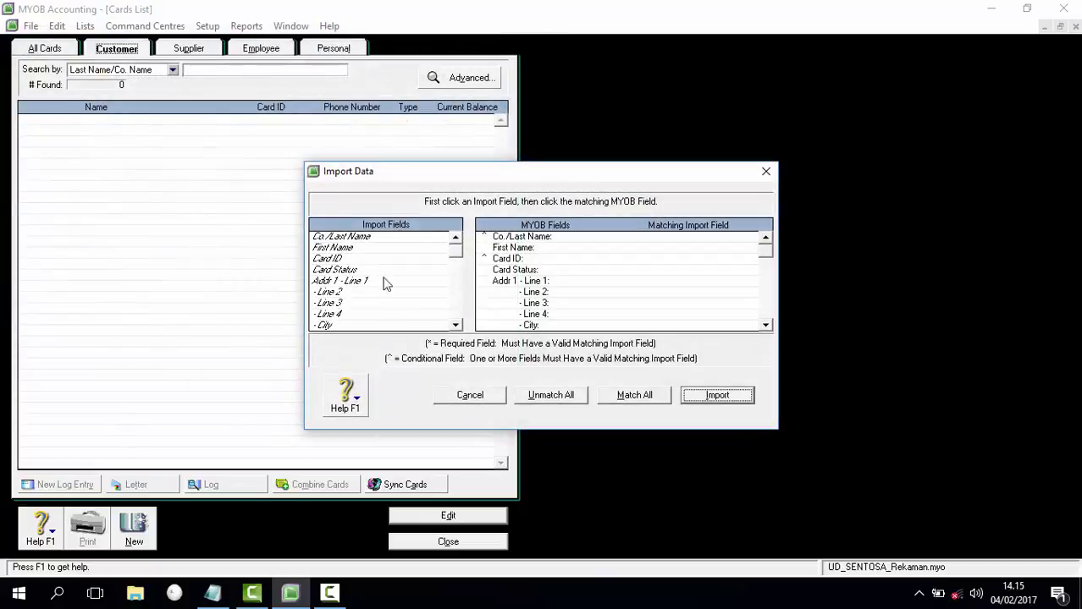
{"action": "left_click", "coordinate": [635, 396]}
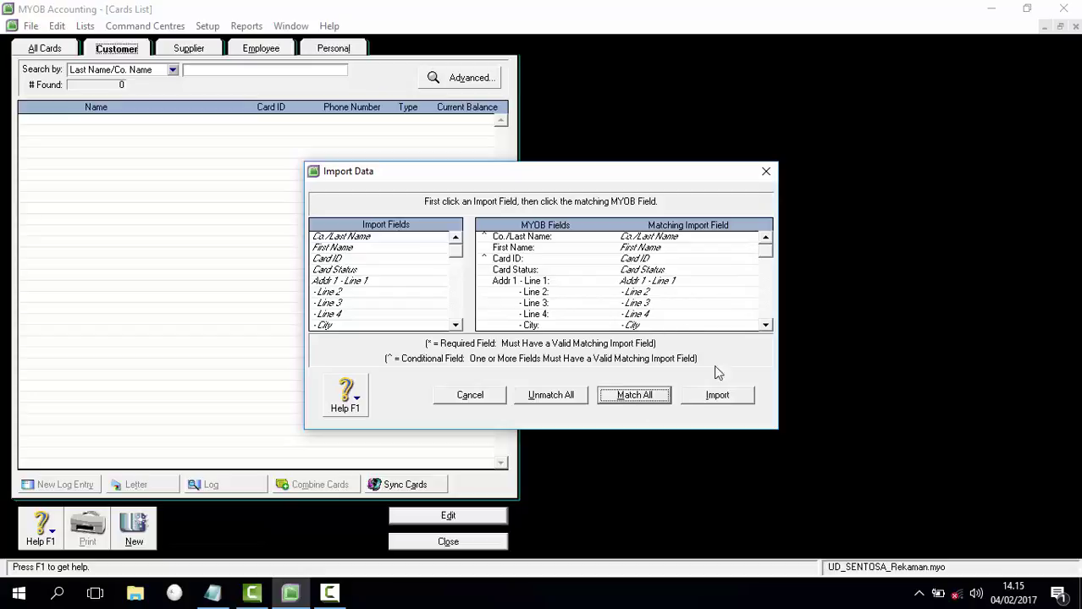
{"action": "left_click", "coordinate": [725, 395]}
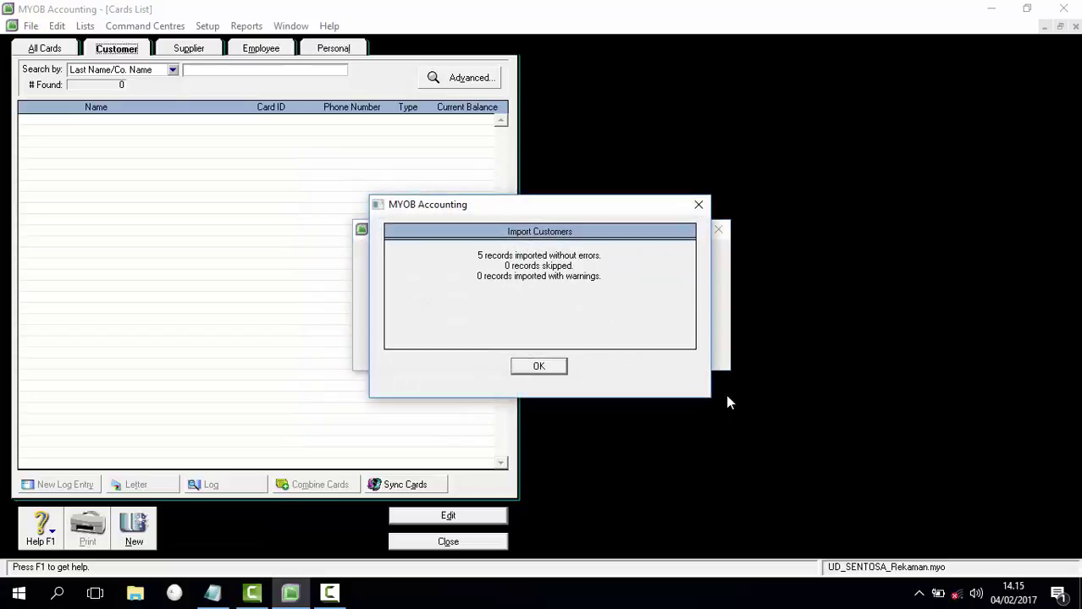
{"action": "left_click", "coordinate": [552, 367]}
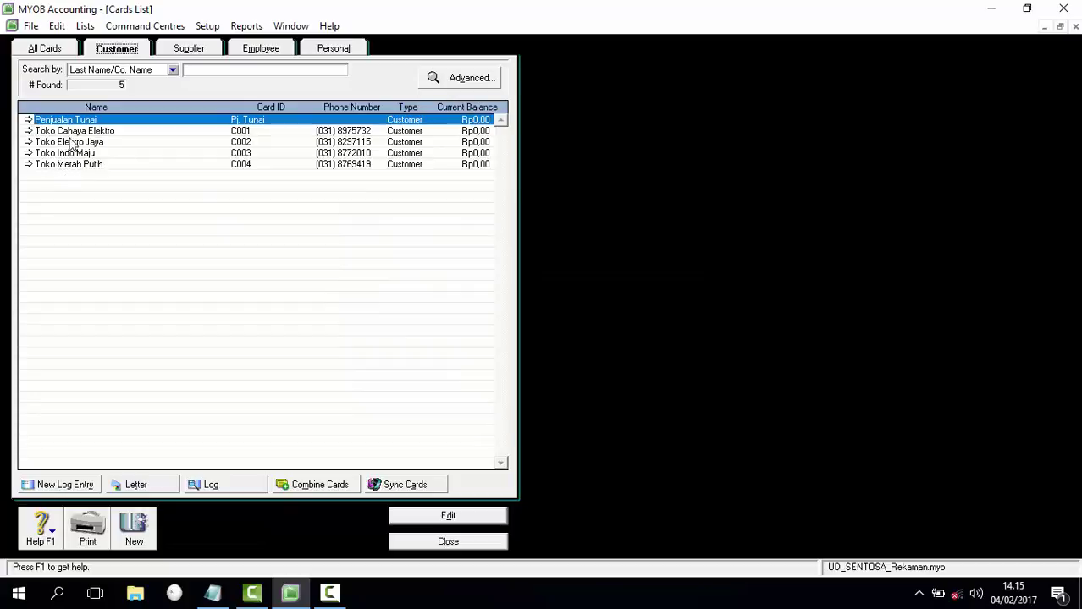
Step: Show the empty supplier cards and mark the supplier-list step in the Notepad guide
{"action": "left_click", "coordinate": [188, 49]}
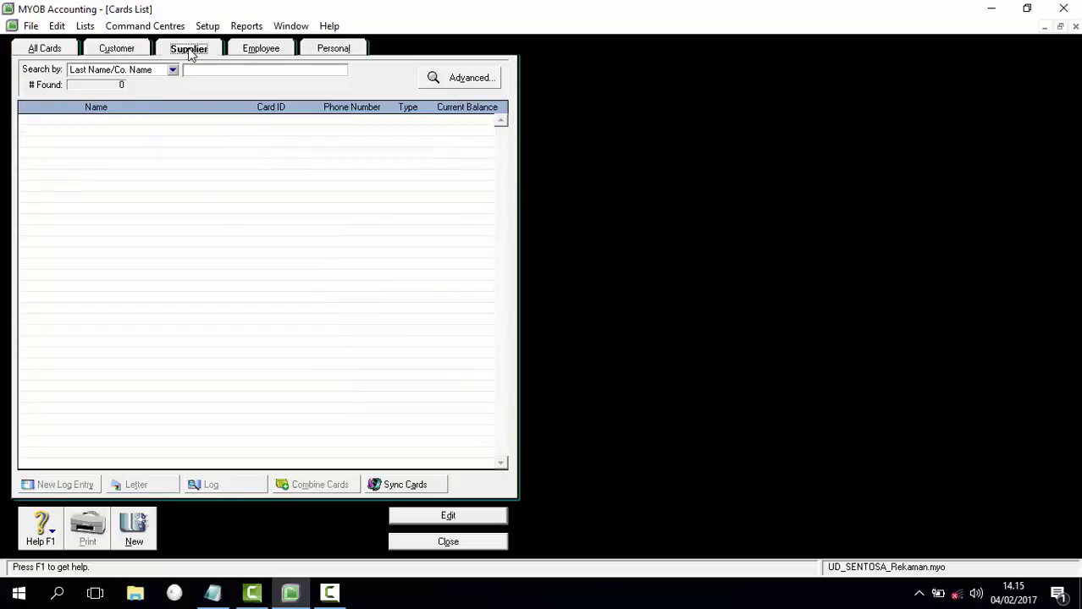
{"action": "left_click", "coordinate": [212, 593]}
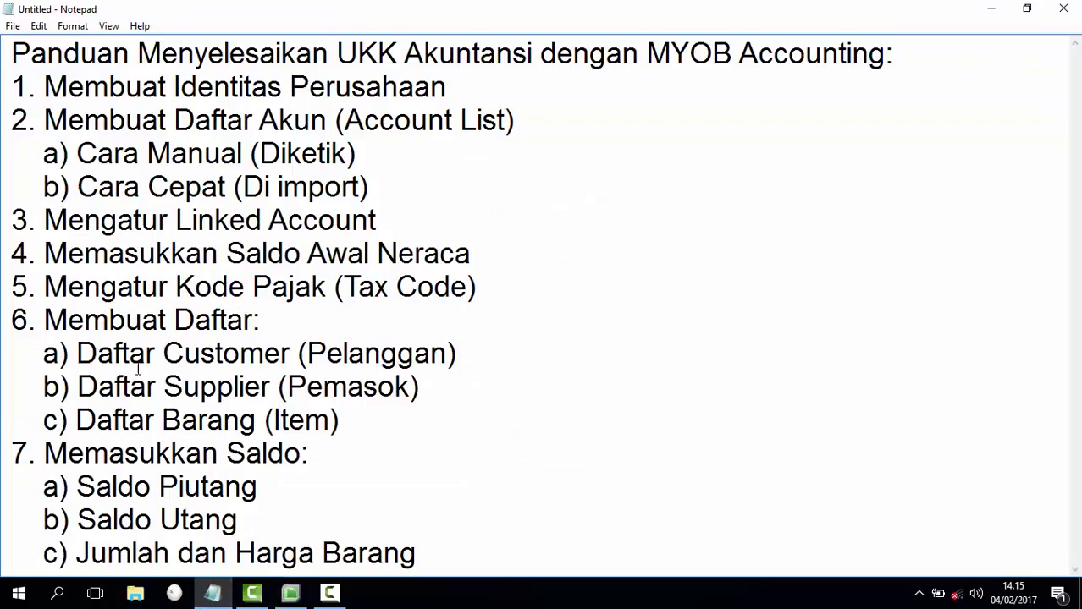
{"action": "left_click_drag", "start_coordinate": [83, 394], "coordinate": [425, 386]}
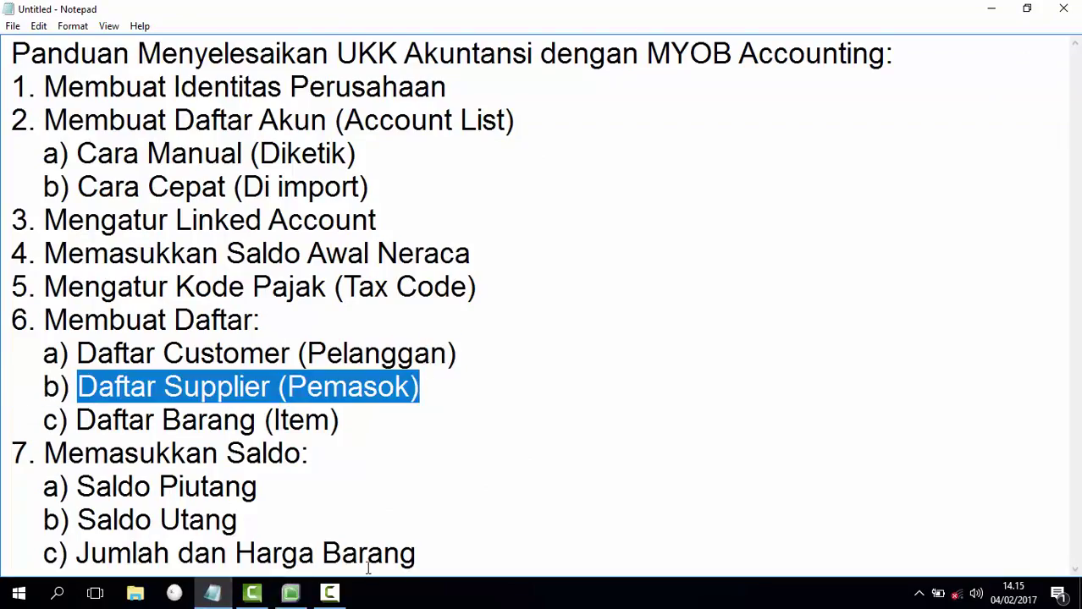
{"action": "left_click", "coordinate": [300, 596]}
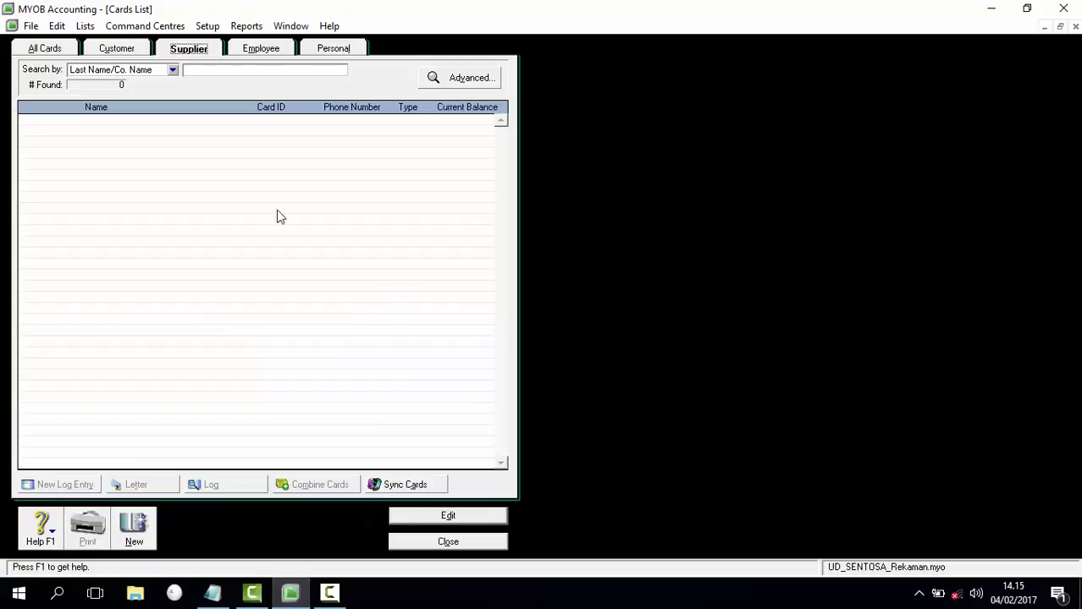
Step: Import the four supplier cards from the Daftar Supplier file with all fields matched
{"action": "left_click", "coordinate": [30, 27]}
{"action": "mouse_move", "coordinate": [165, 290]}
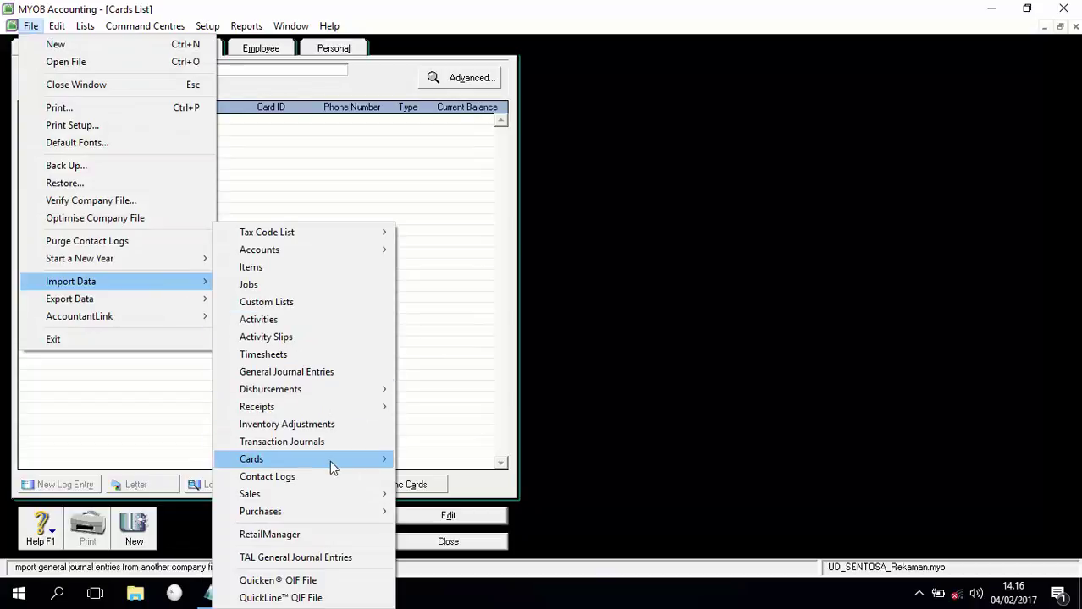
{"action": "mouse_move", "coordinate": [375, 465]}
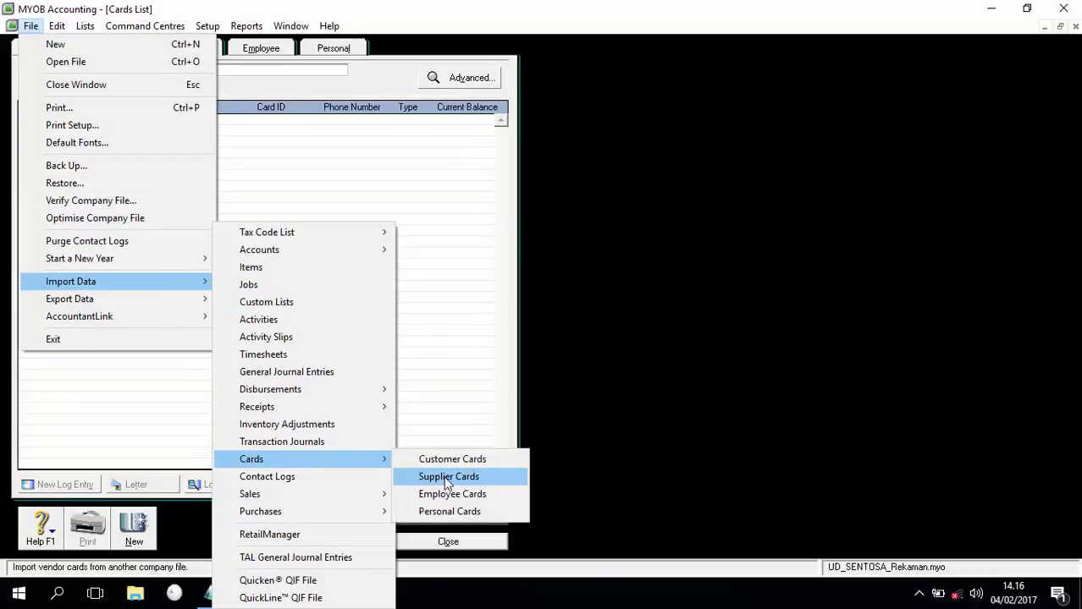
{"action": "left_click", "coordinate": [448, 477]}
{"action": "left_click", "coordinate": [709, 407]}
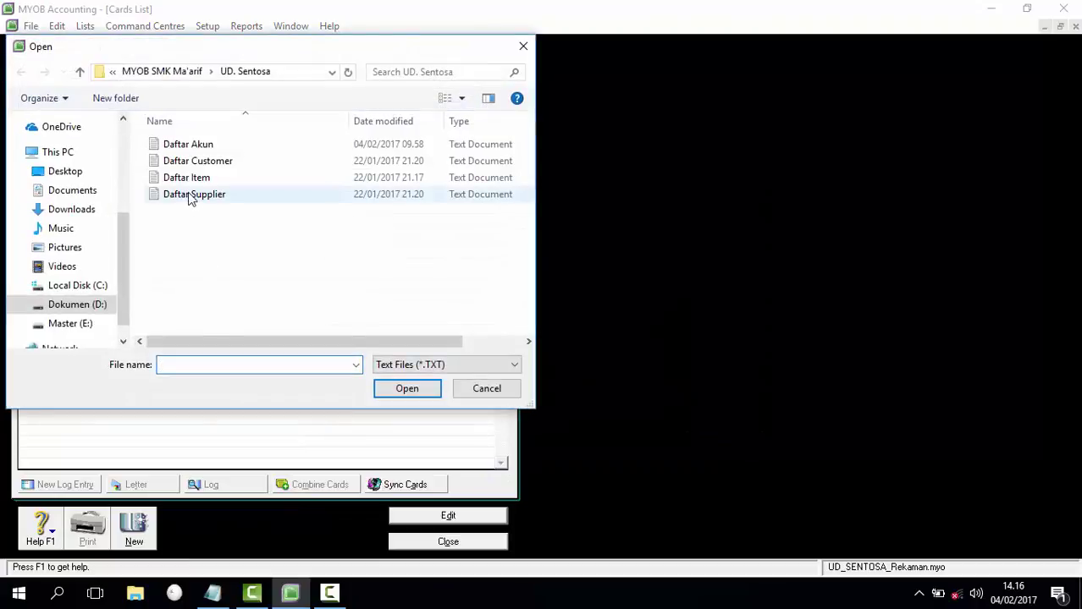
{"action": "double_click", "coordinate": [190, 195]}
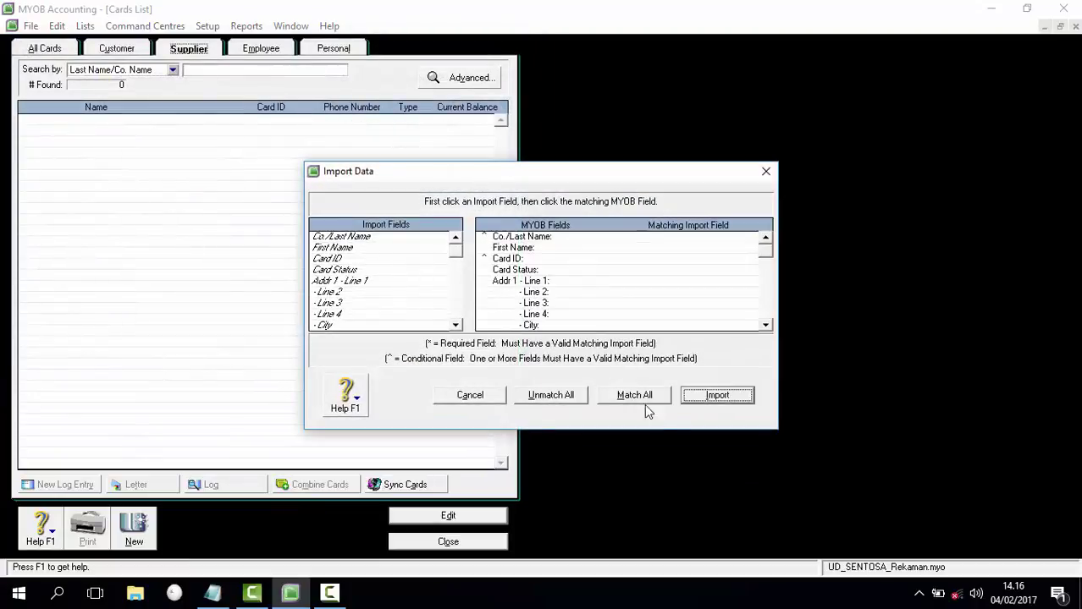
{"action": "left_click", "coordinate": [649, 401]}
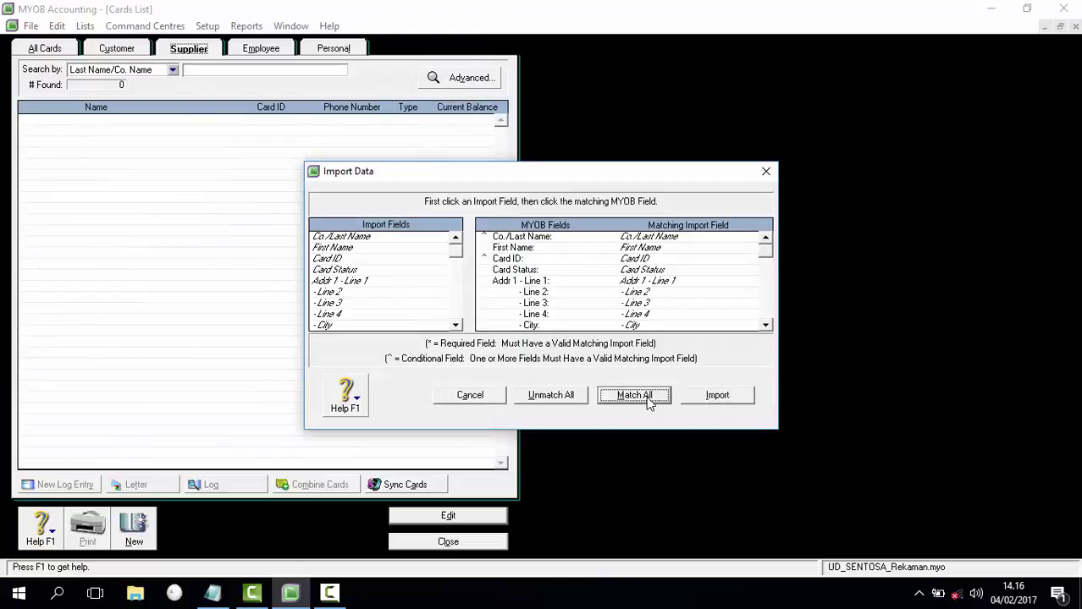
{"action": "left_click", "coordinate": [717, 396]}
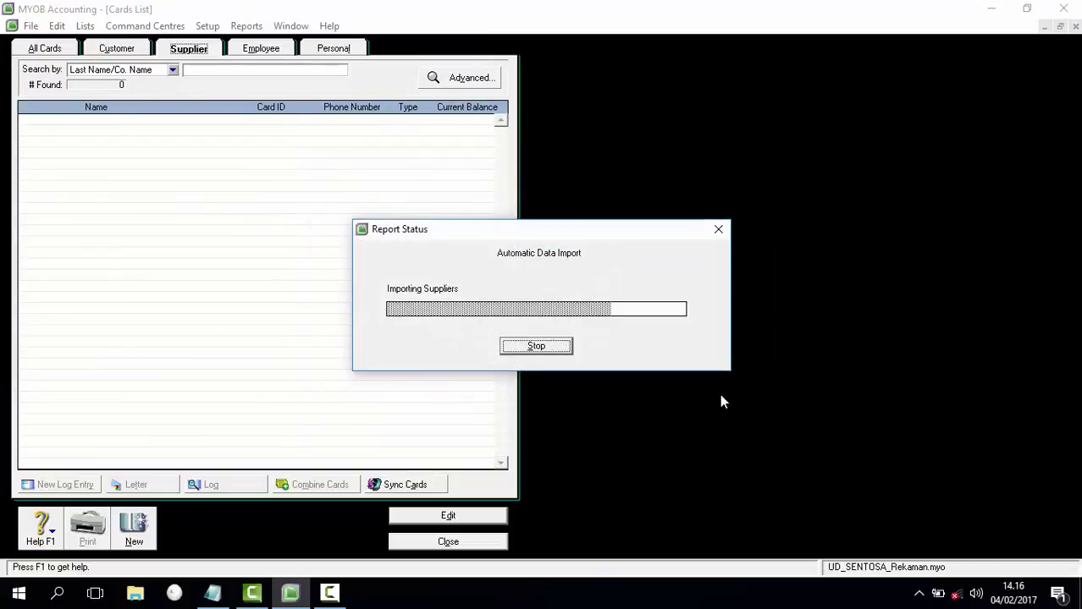
{"action": "left_click", "coordinate": [544, 359]}
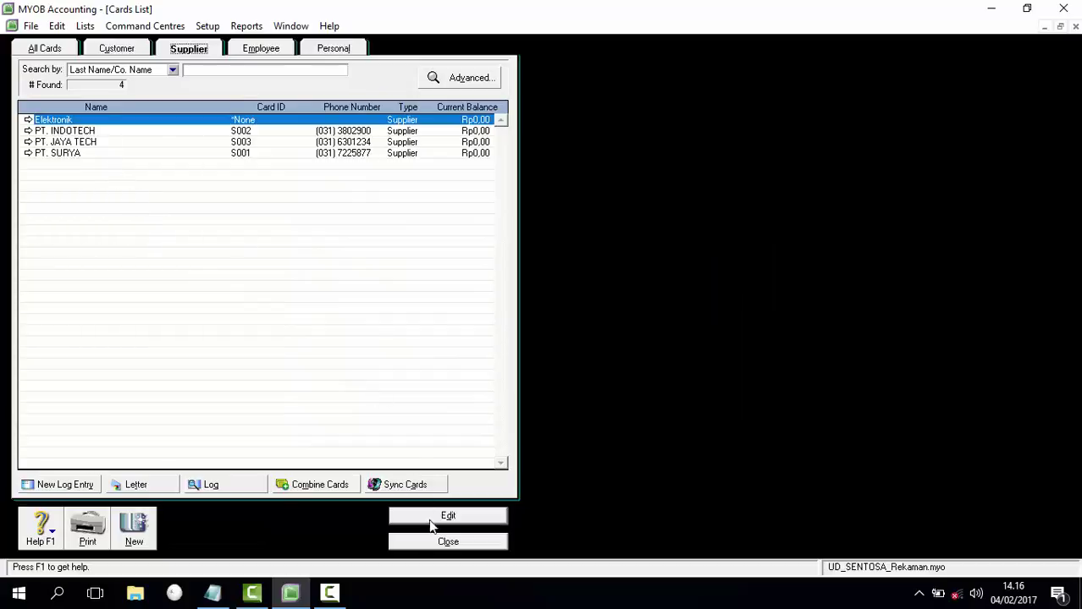
{"action": "left_click", "coordinate": [446, 544]}
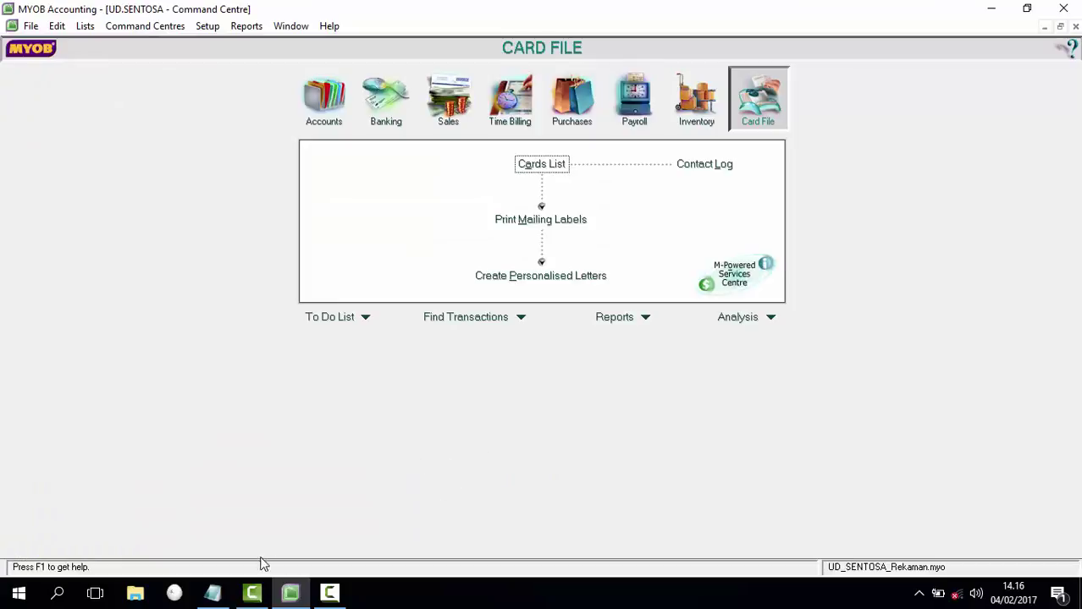
Step: Mark the item-list step in the Notepad guide and go to the Inventory command centre
{"action": "left_click", "coordinate": [214, 594]}
{"action": "left_click_drag", "start_coordinate": [81, 420], "coordinate": [356, 425]}
{"action": "left_click", "coordinate": [355, 425]}
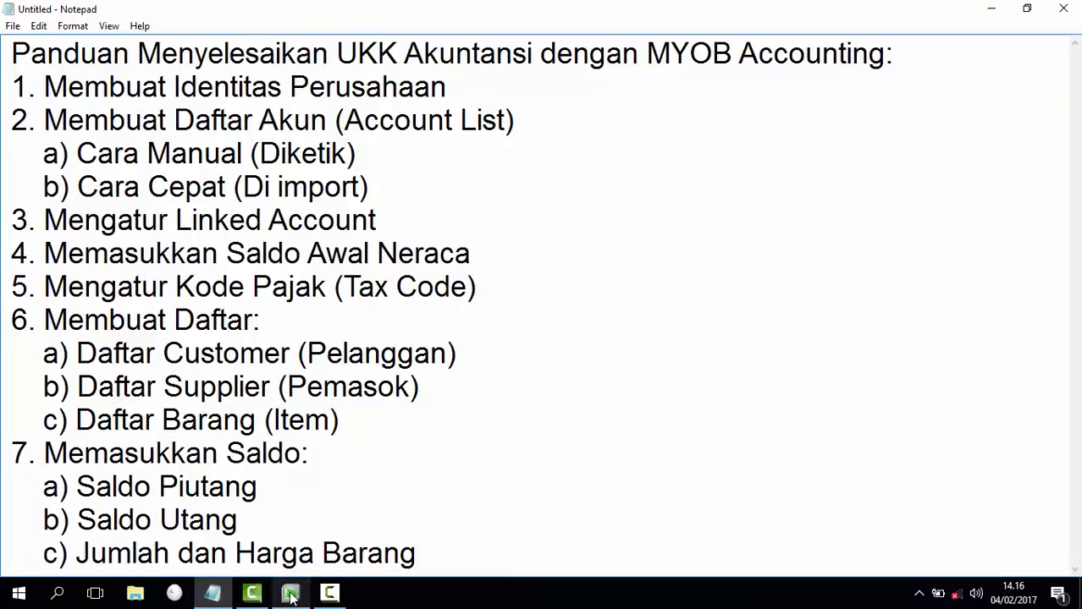
{"action": "left_click", "coordinate": [290, 594]}
{"action": "left_click", "coordinate": [687, 110]}
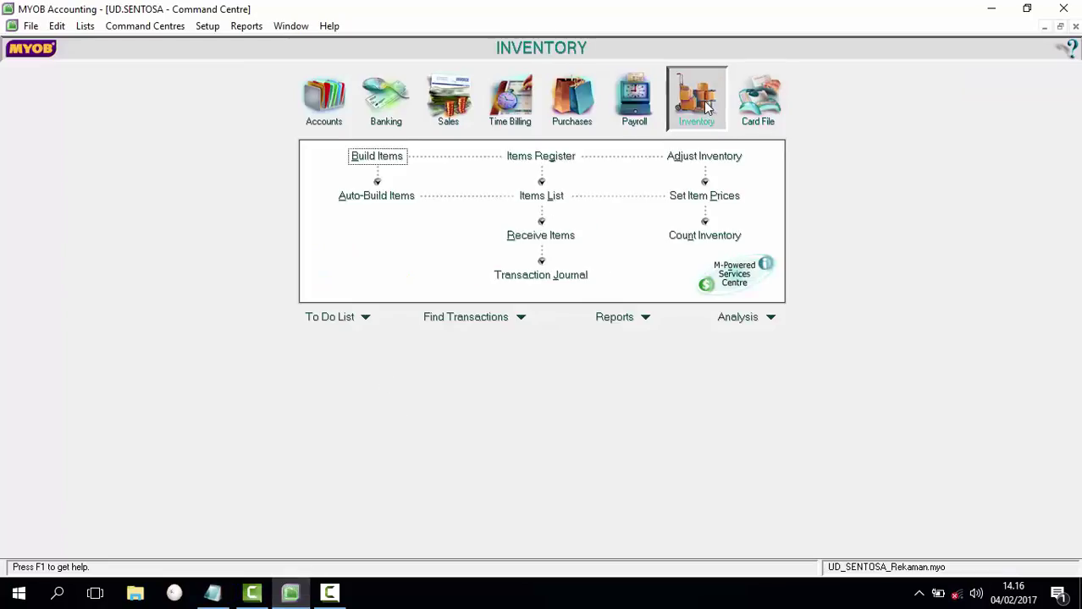
Step: Import the Daftar Item file, adding items PM300 PORTEGE-M300 and SM300 SATELITE-M300
{"action": "left_click", "coordinate": [543, 200]}
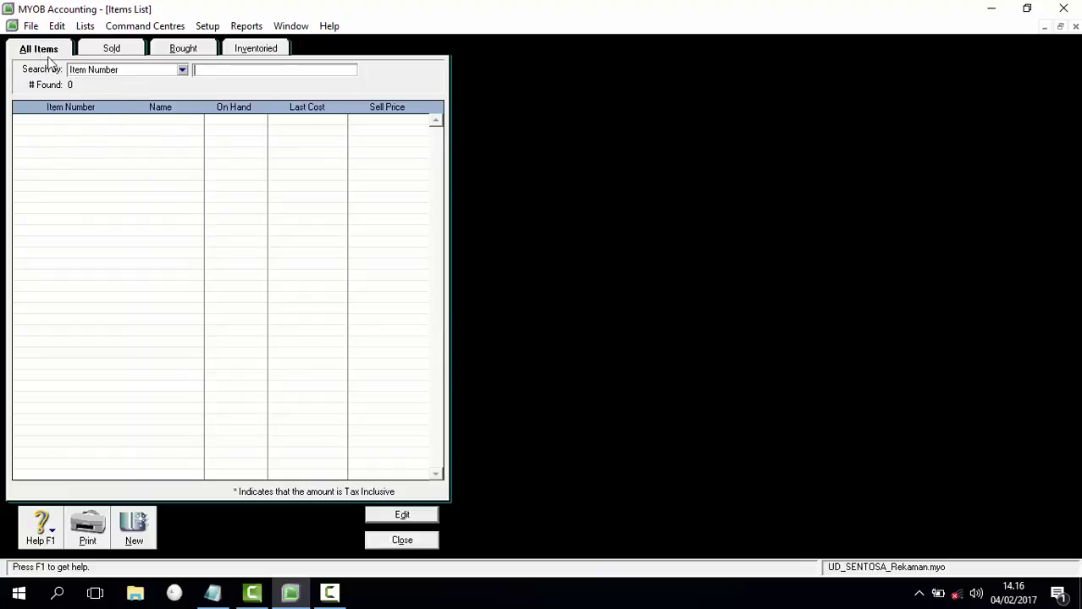
{"action": "left_click", "coordinate": [30, 26]}
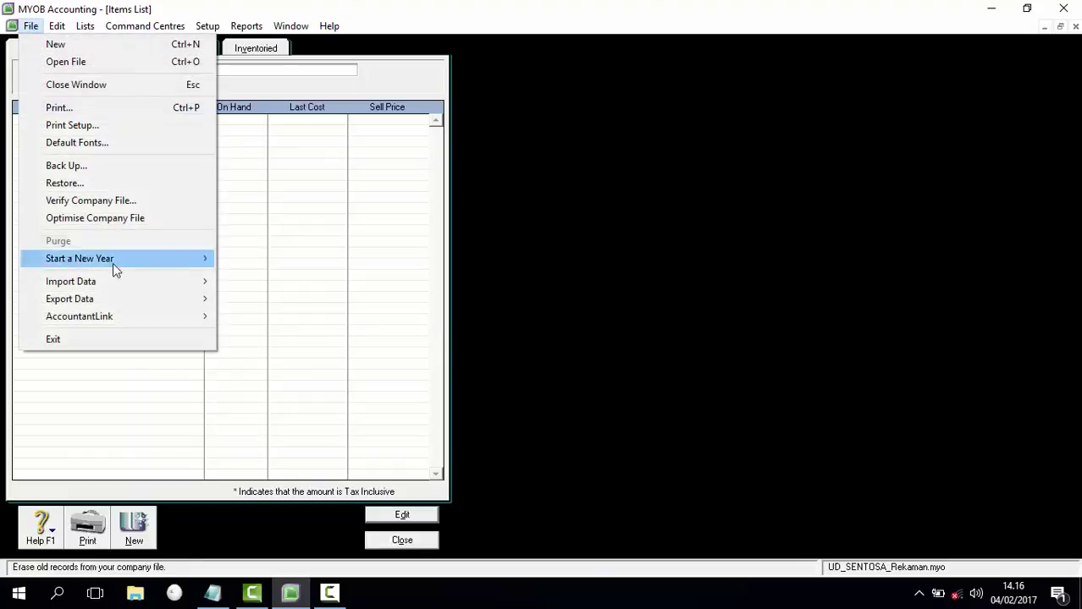
{"action": "mouse_move", "coordinate": [114, 283]}
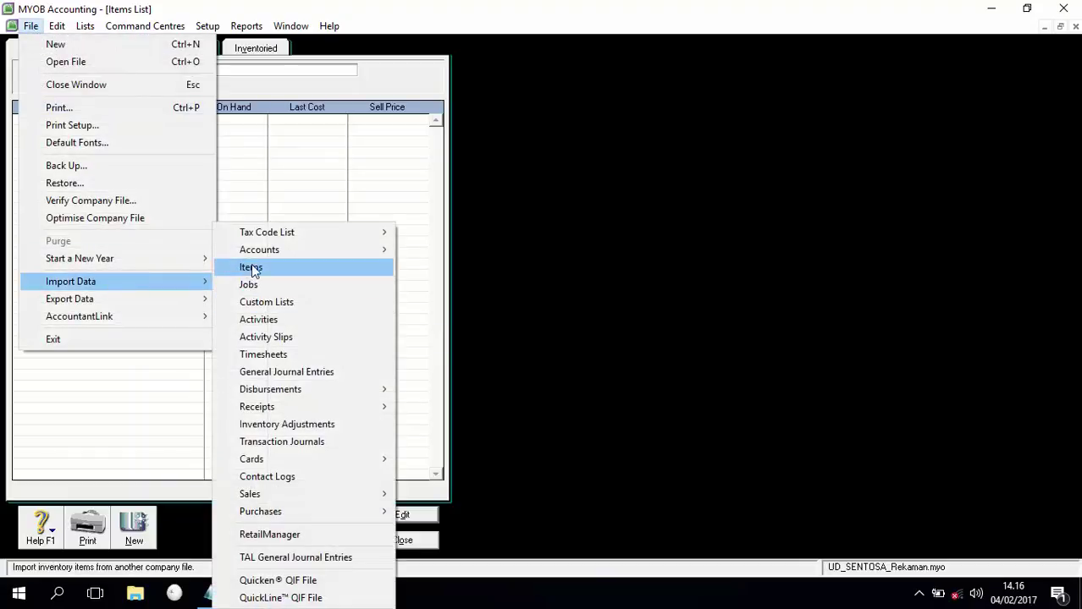
{"action": "left_click", "coordinate": [258, 269]}
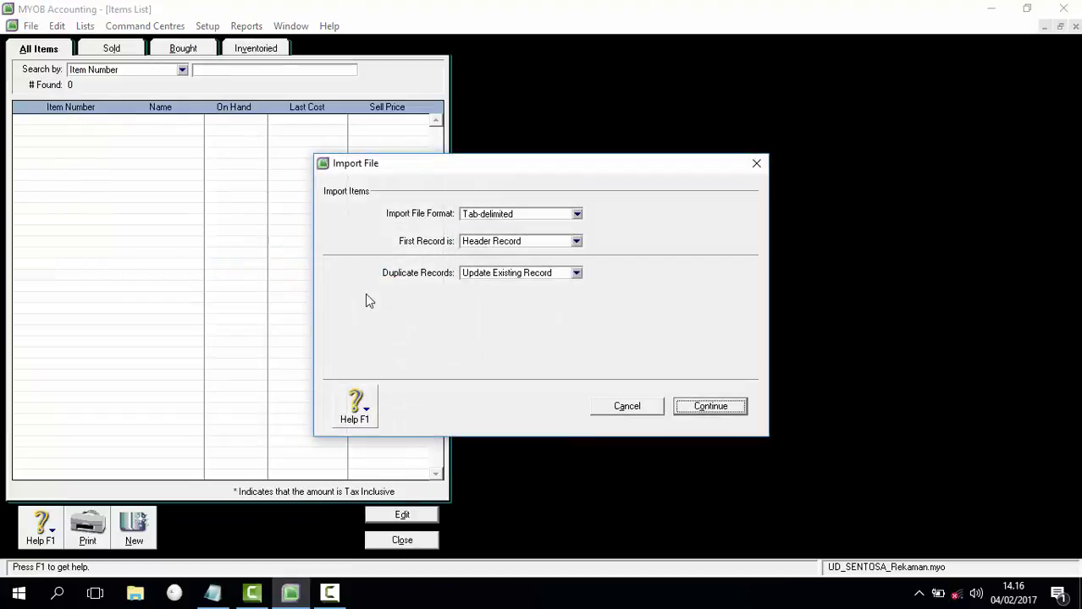
{"action": "left_click", "coordinate": [713, 410]}
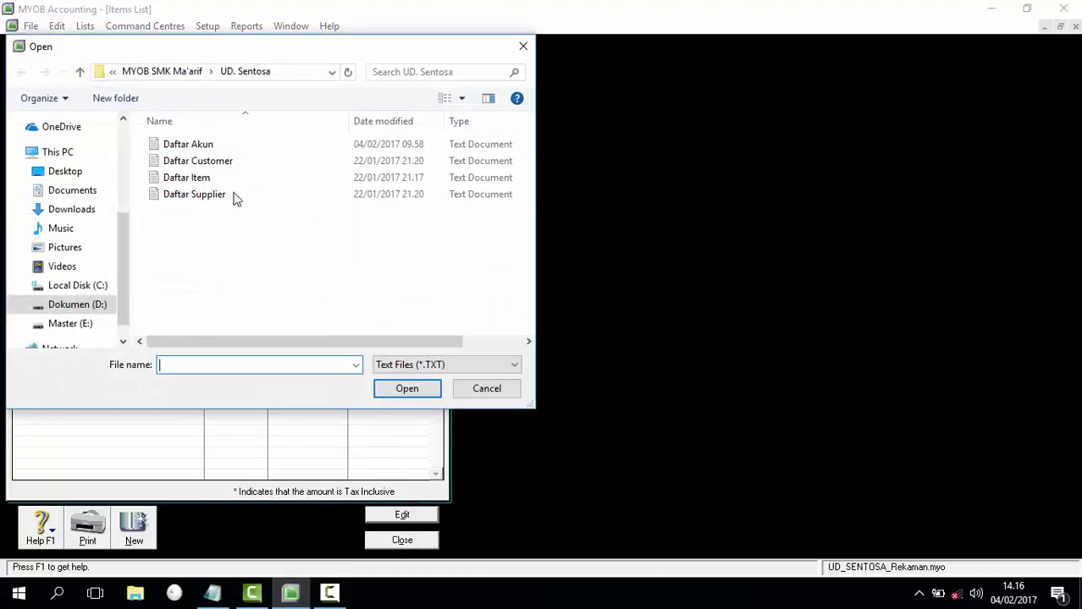
{"action": "double_click", "coordinate": [197, 178]}
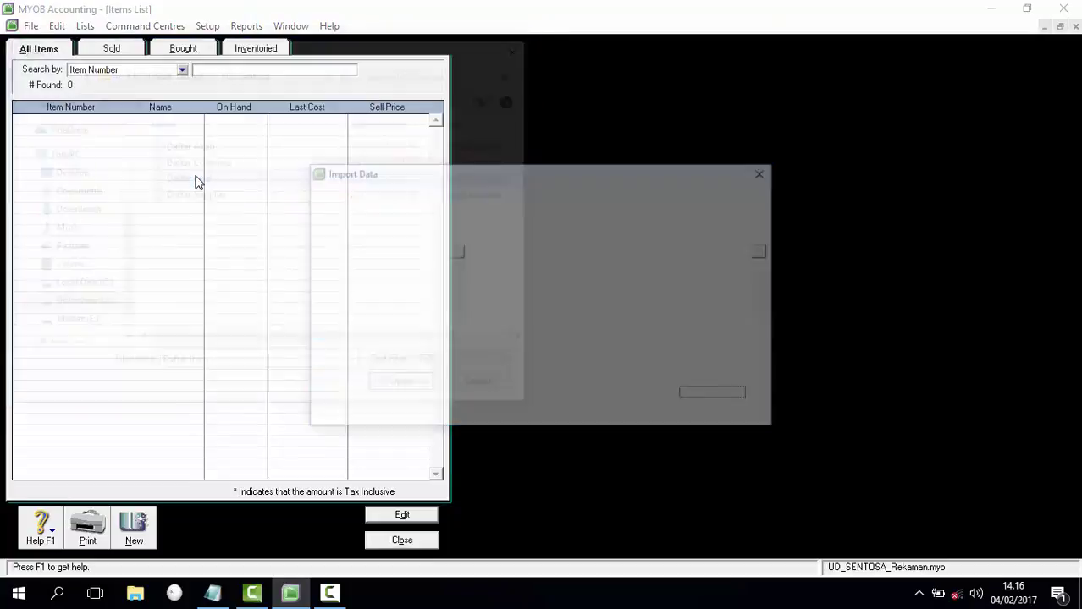
{"action": "left_click", "coordinate": [642, 399]}
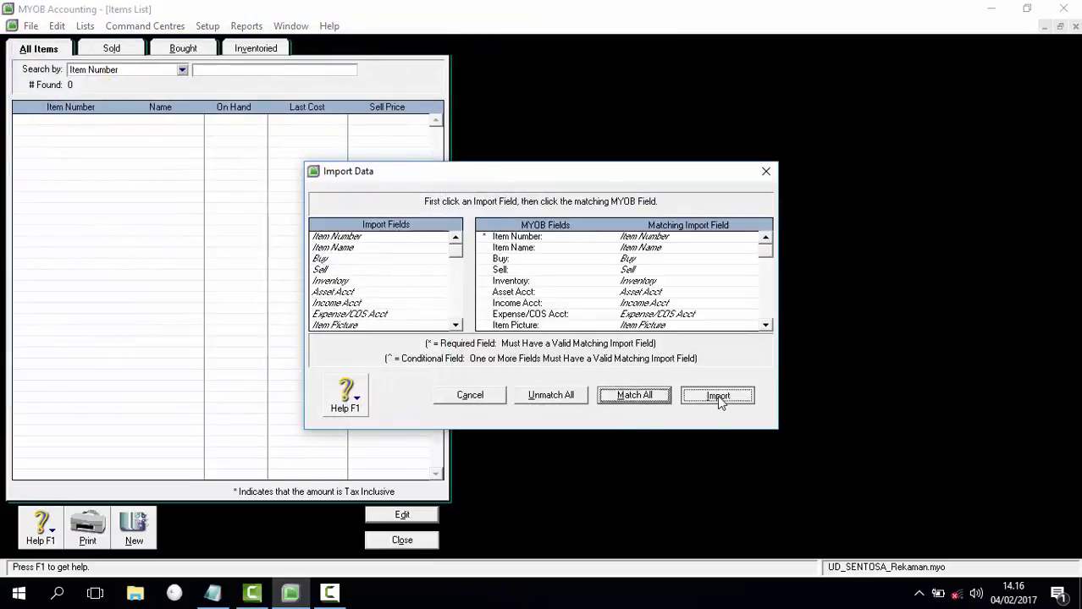
{"action": "left_click", "coordinate": [717, 396]}
{"action": "left_click", "coordinate": [541, 365]}
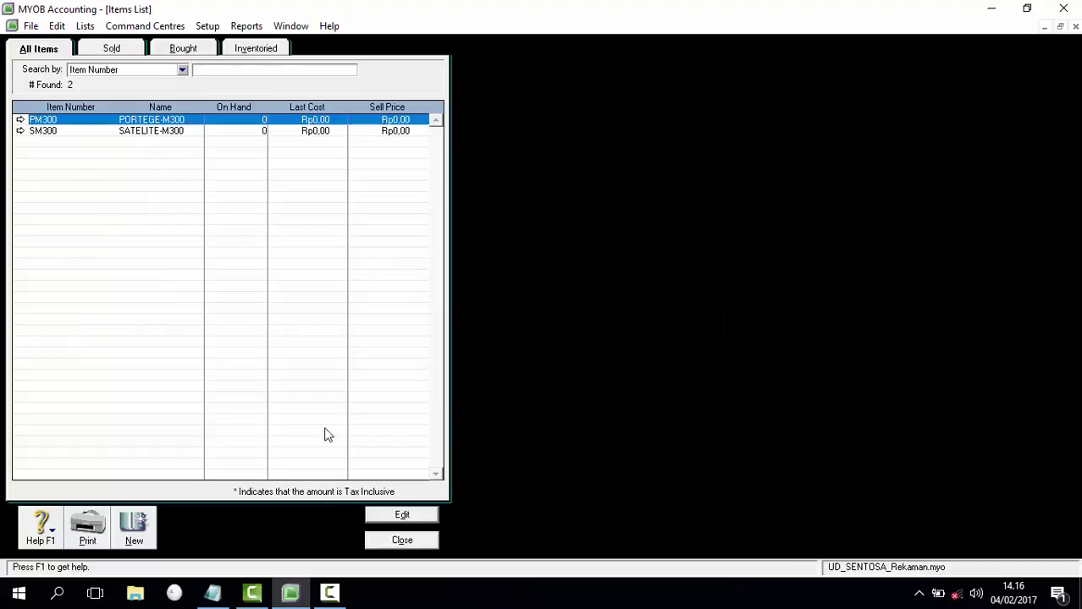
{"action": "left_click", "coordinate": [400, 540]}
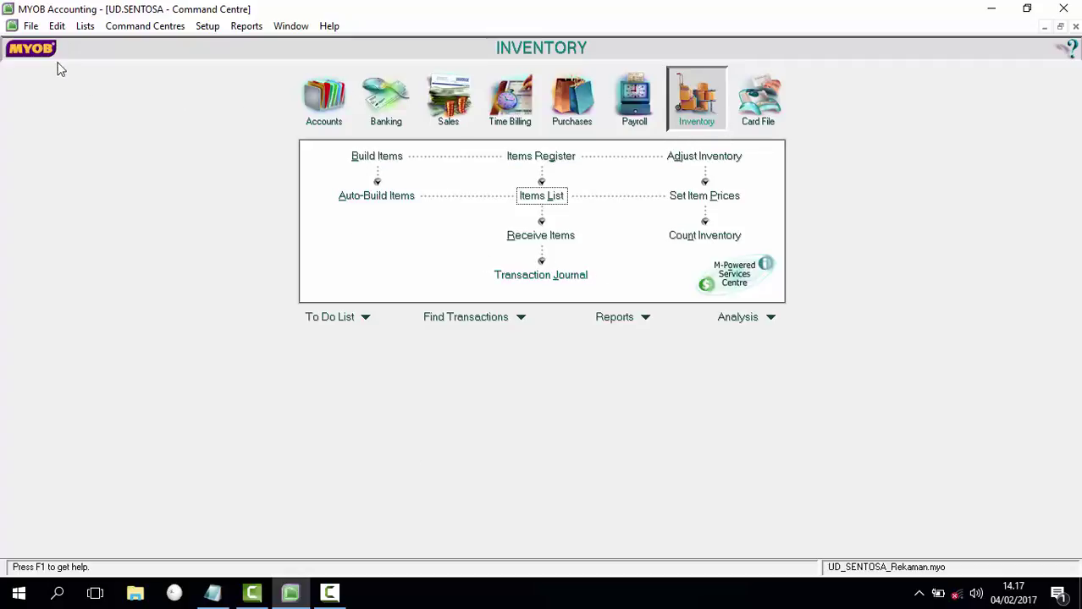
Step: Browse the Import Data menu and close it without importing anything
{"action": "left_click", "coordinate": [32, 27]}
{"action": "mouse_move", "coordinate": [85, 281]}
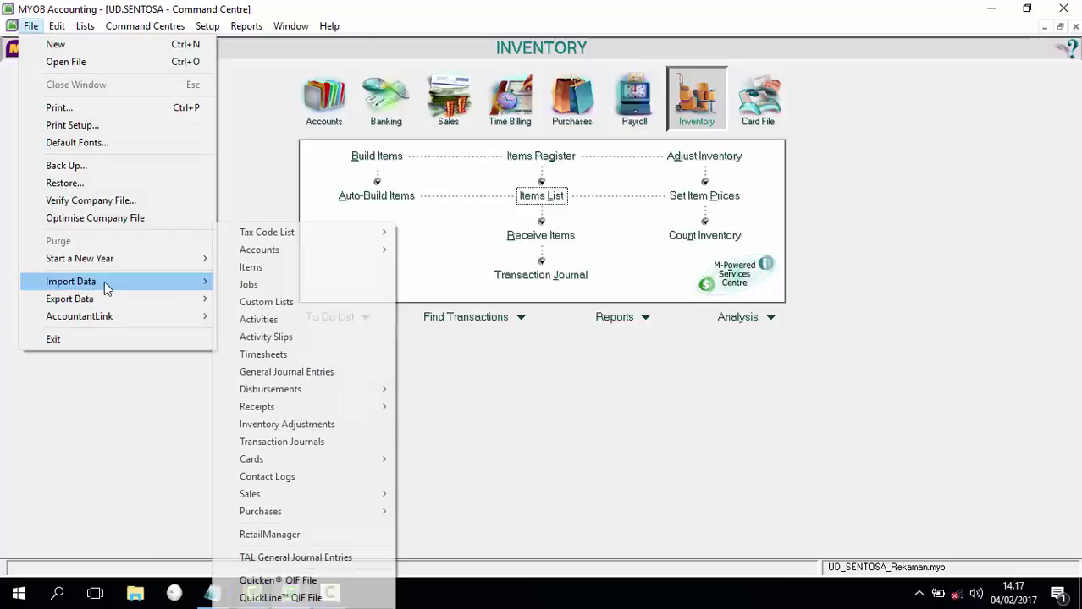
{"action": "mouse_move", "coordinate": [343, 461]}
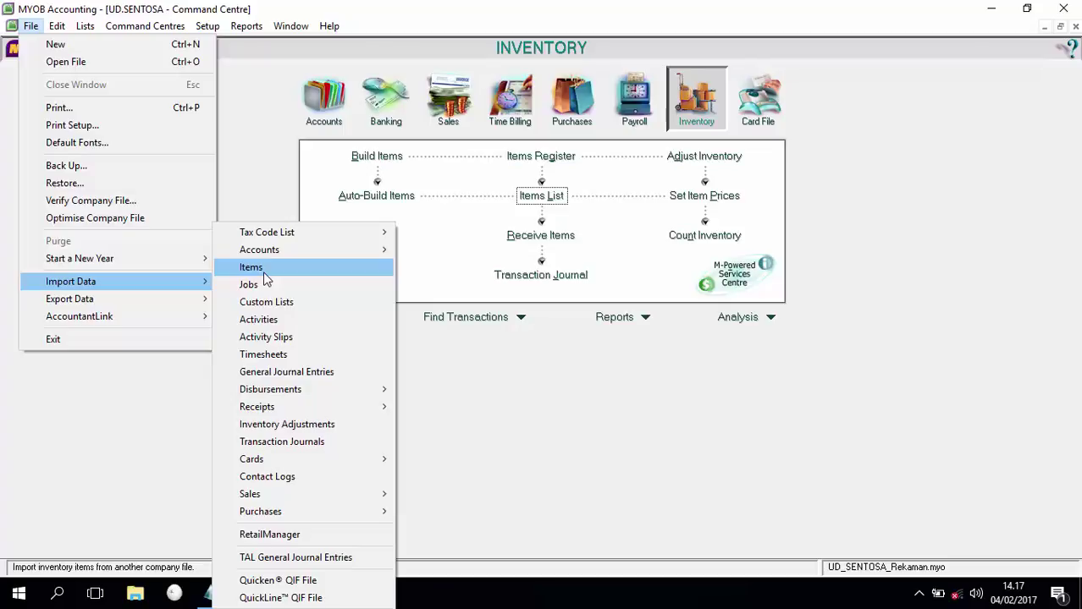
{"action": "left_click", "coordinate": [539, 399]}
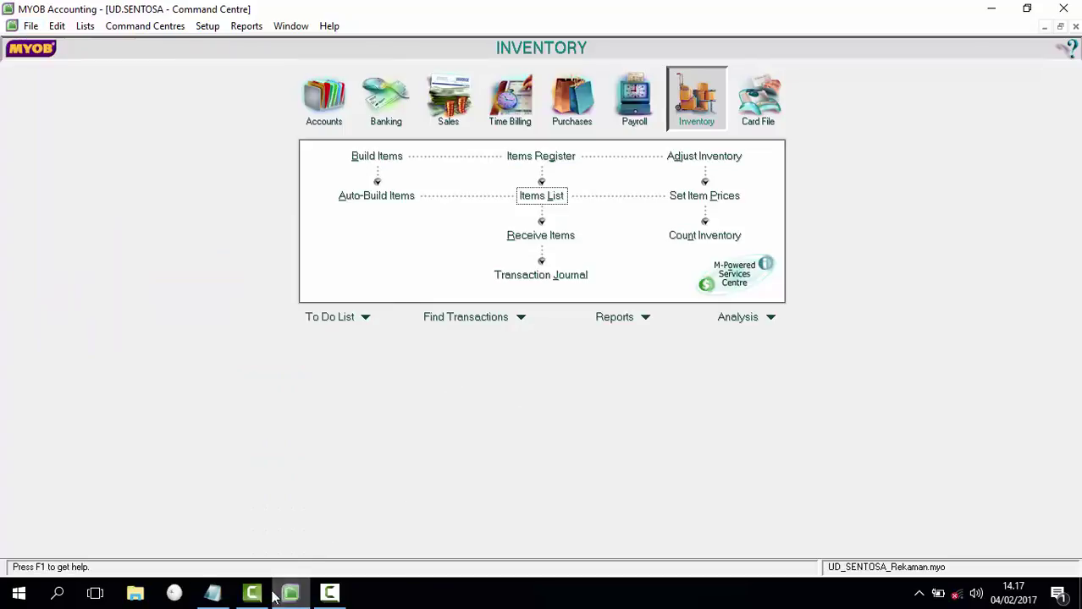
Step: Select the balance-entry lines and Saldo Piutang line in the Notepad guide, then return to MYOB's Setup menu
{"action": "left_click", "coordinate": [213, 593]}
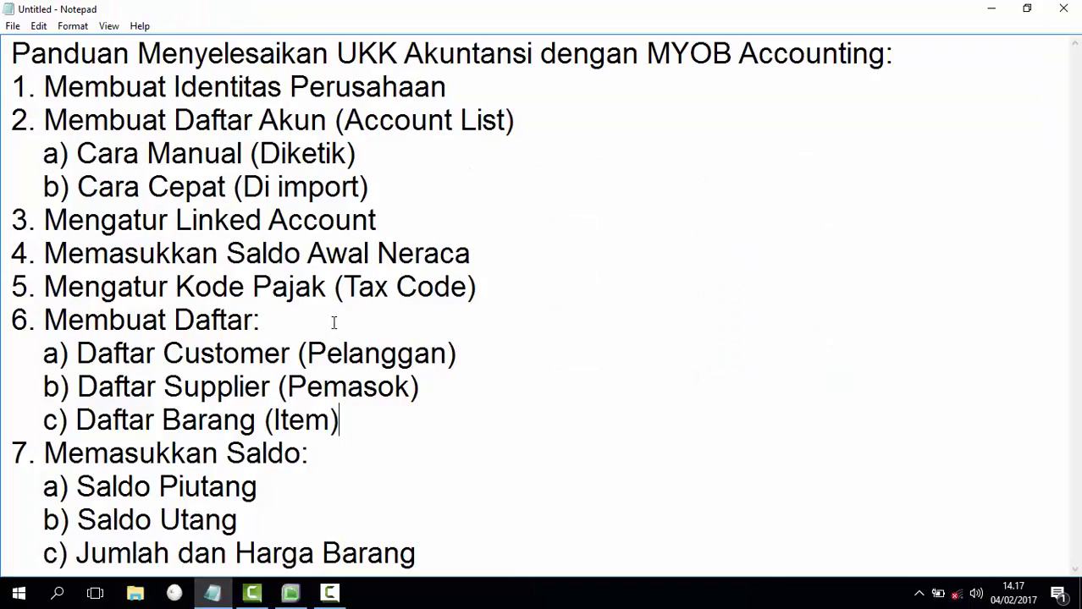
{"action": "left_click_drag", "start_coordinate": [45, 448], "coordinate": [417, 544]}
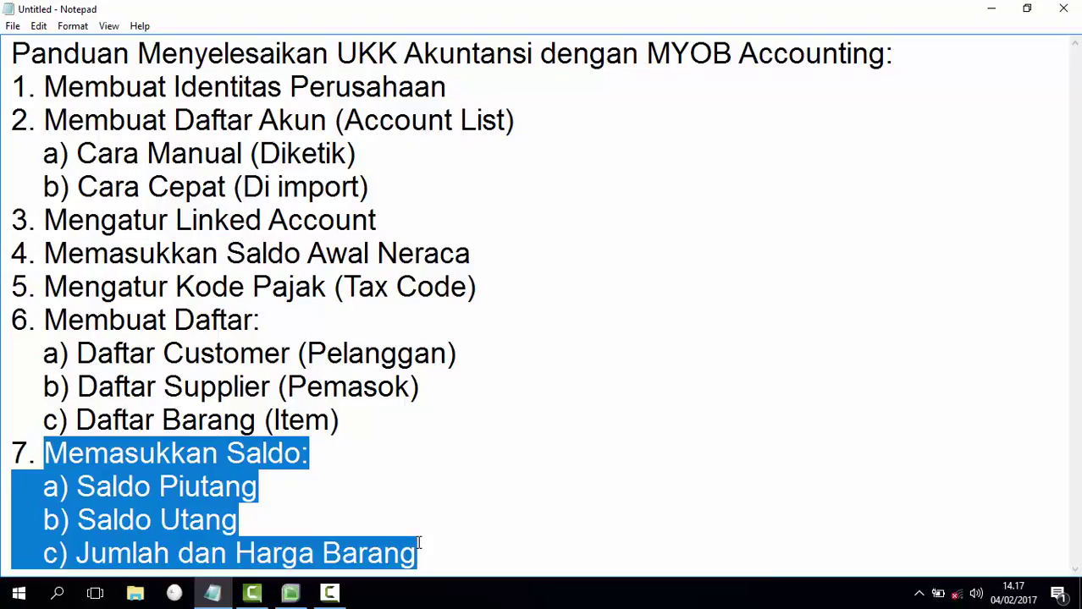
{"action": "left_click", "coordinate": [342, 491]}
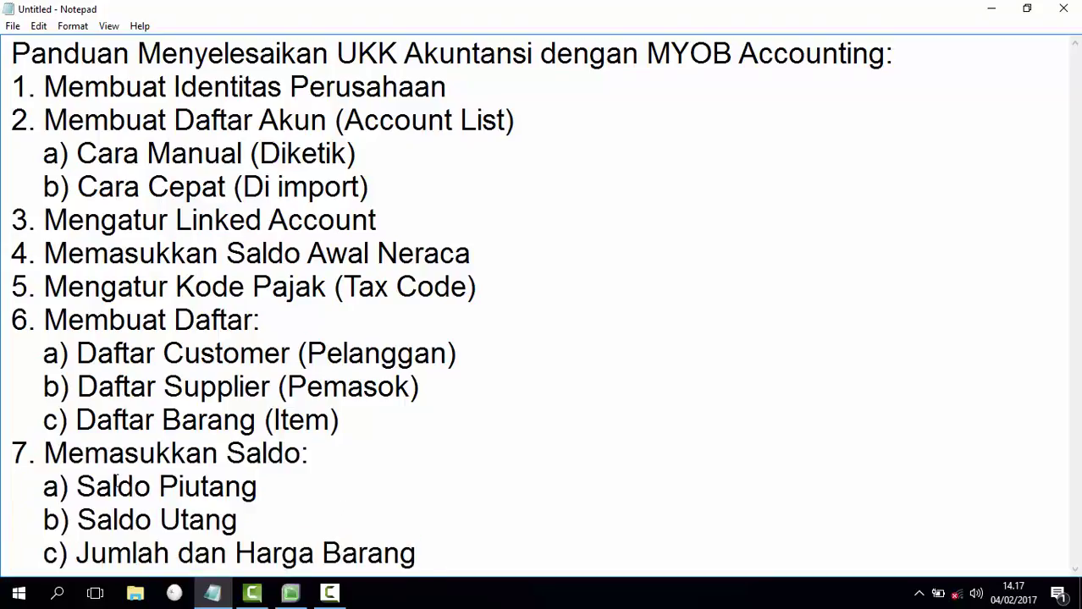
{"action": "left_click_drag", "start_coordinate": [42, 489], "coordinate": [282, 496]}
{"action": "left_click", "coordinate": [326, 482]}
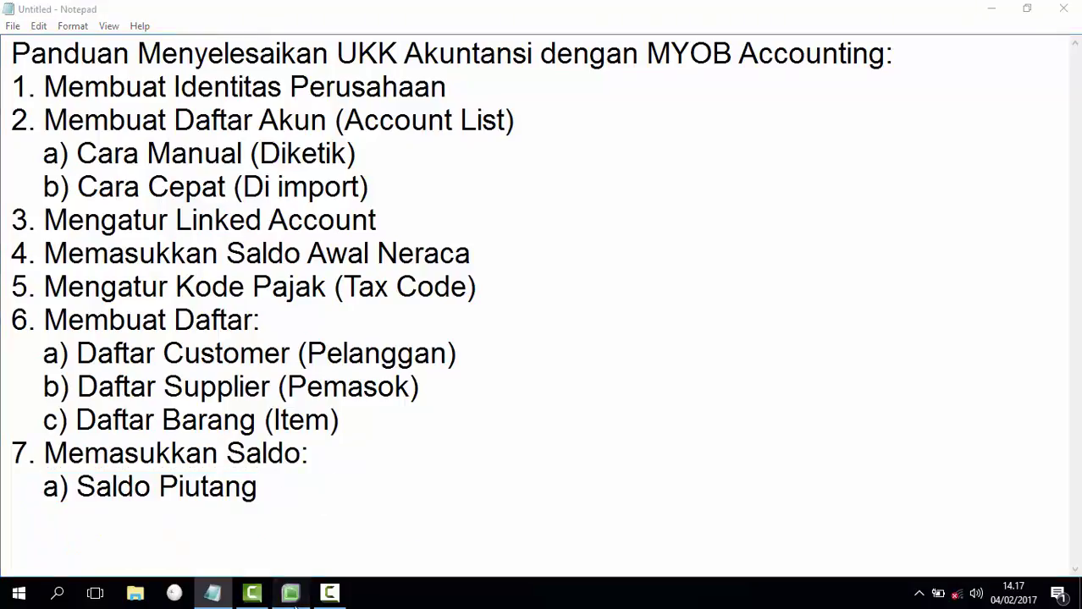
{"action": "left_click", "coordinate": [290, 592]}
{"action": "left_click", "coordinate": [207, 27]}
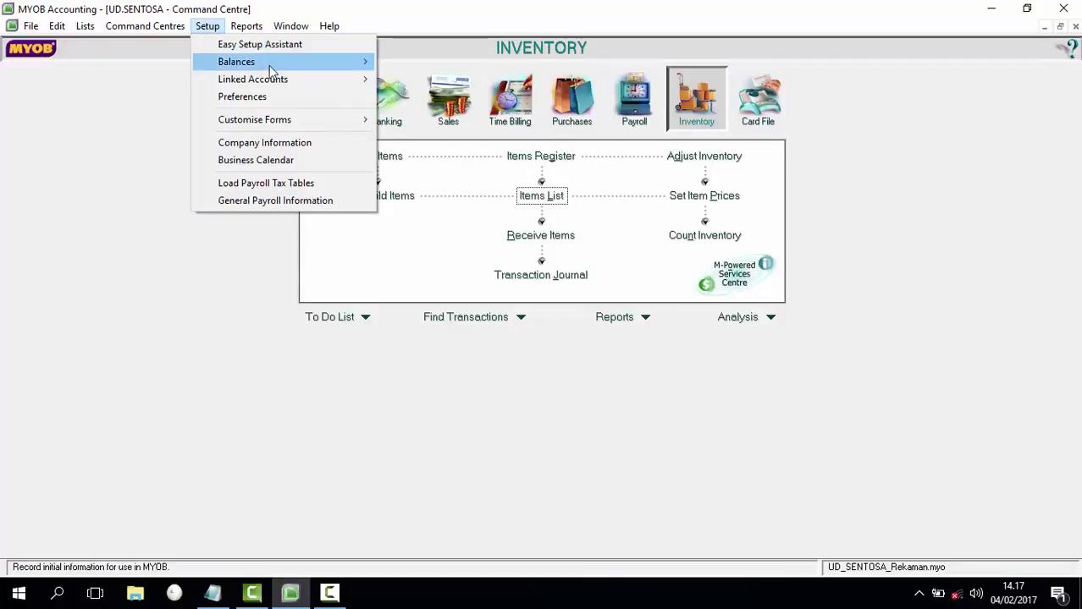
Step: Start a new historical sale in Customer Balances for Toko Cahaya Elektro
{"action": "left_click", "coordinate": [309, 64]}
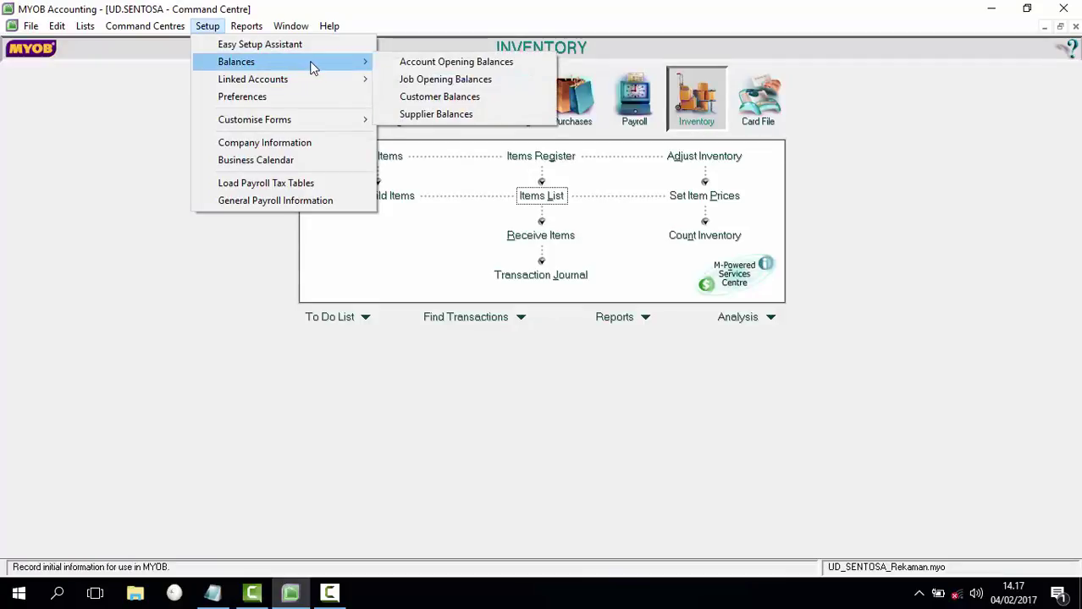
{"action": "left_click", "coordinate": [431, 98]}
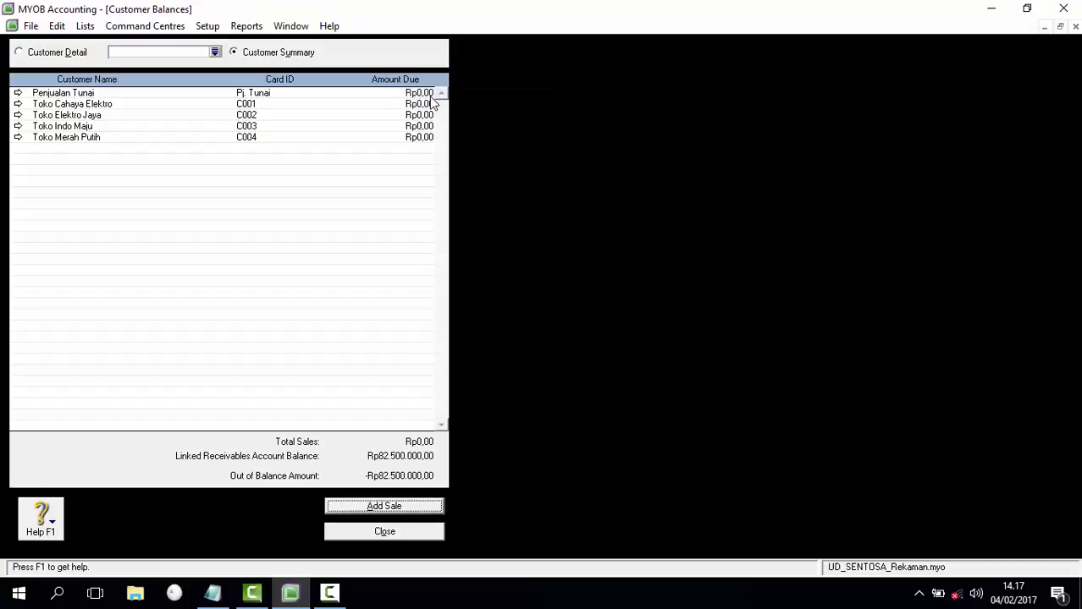
{"action": "left_click", "coordinate": [385, 506]}
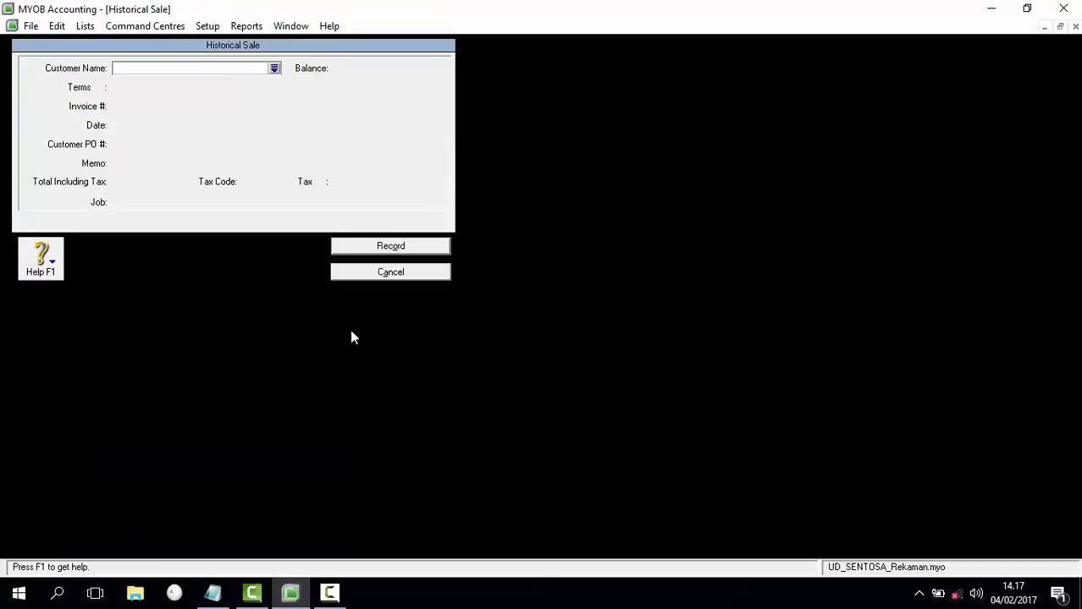
{"action": "left_click", "coordinate": [275, 69]}
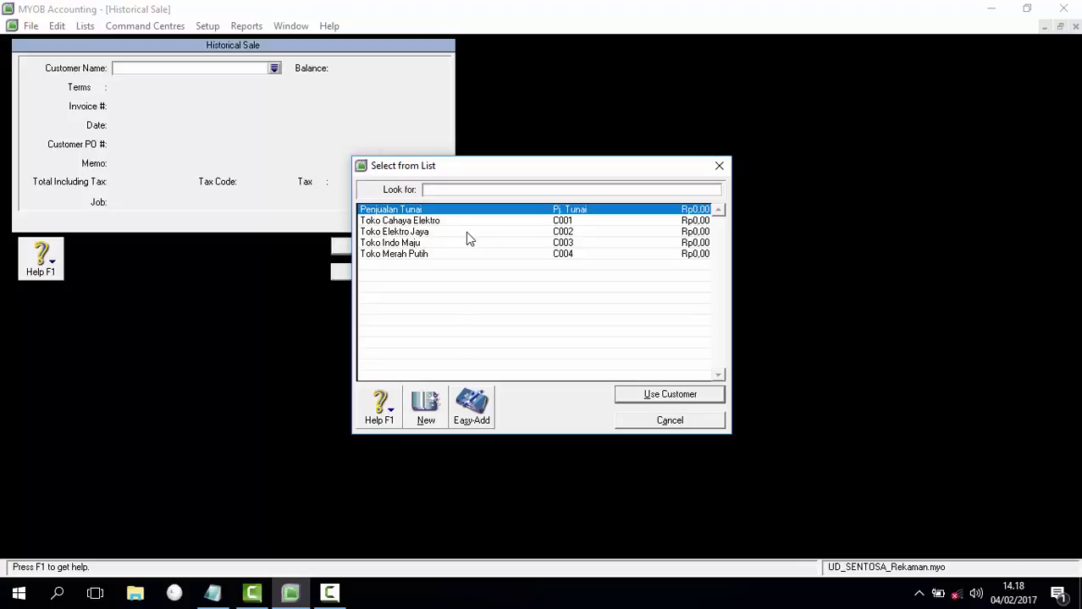
{"action": "left_click", "coordinate": [434, 222]}
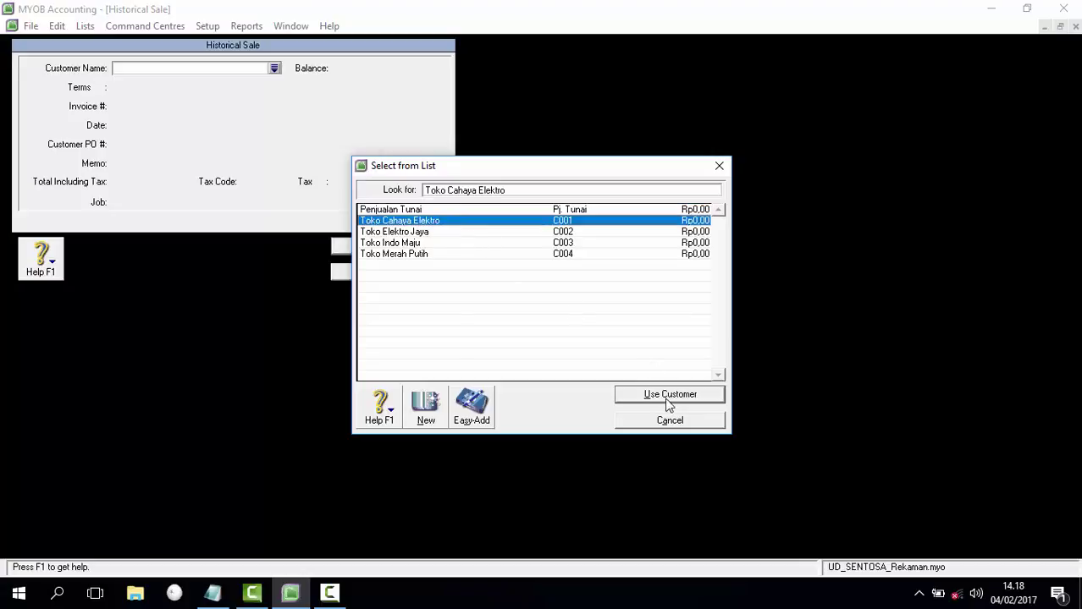
{"action": "left_click", "coordinate": [666, 392]}
Step: Record invoice F-11/12 dated 25/11/2015, memo 'Saldo Awal Piutang', total Rp33.000.000
{"action": "left_click", "coordinate": [164, 107]}
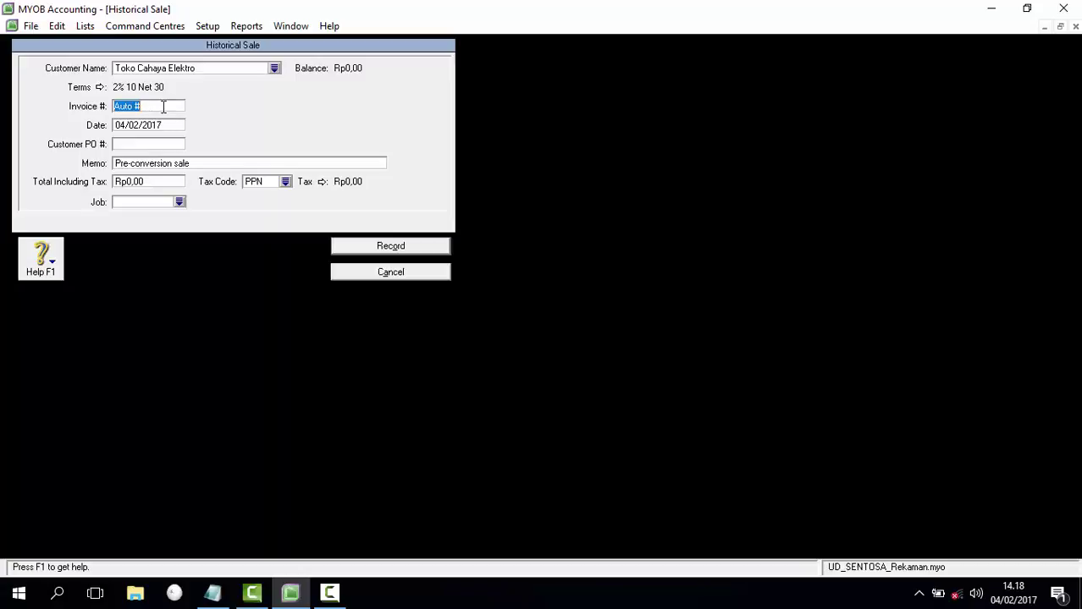
{"action": "type", "text": "F-11/12"}
{"action": "key", "text": "Tab"}
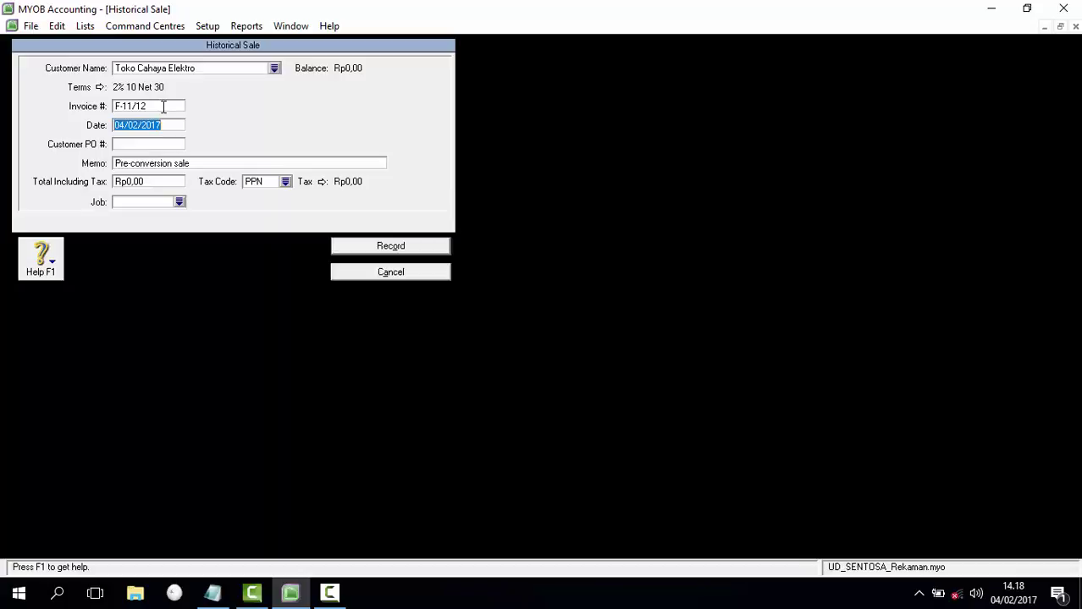
{"action": "type", "text": "25/11/2015"}
{"action": "key", "text": "Tab"}
{"action": "key", "text": "Tab"}
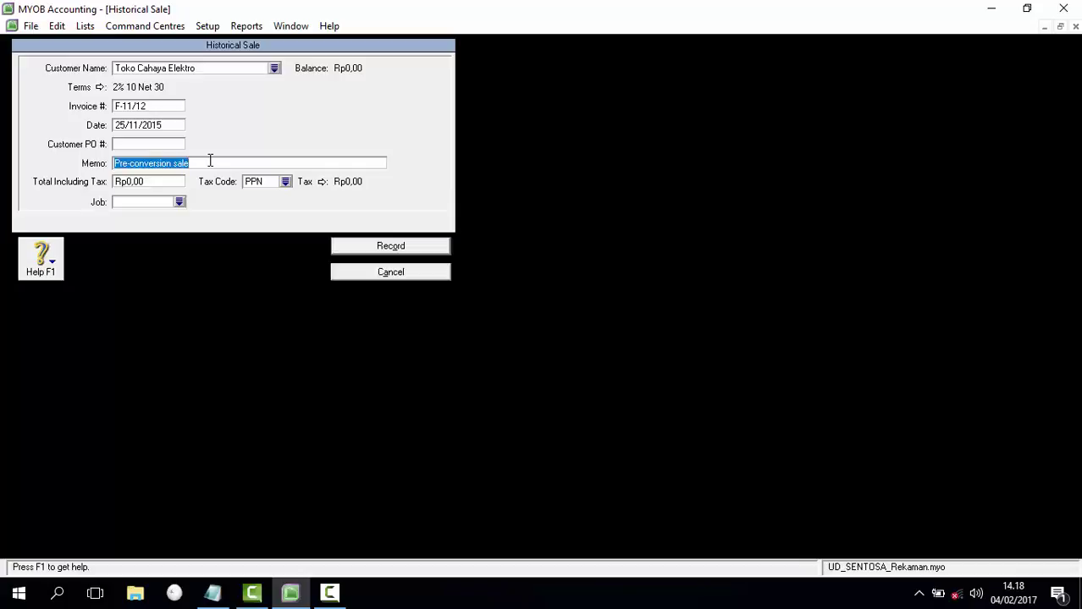
{"action": "type", "text": "Saldo Awa"}
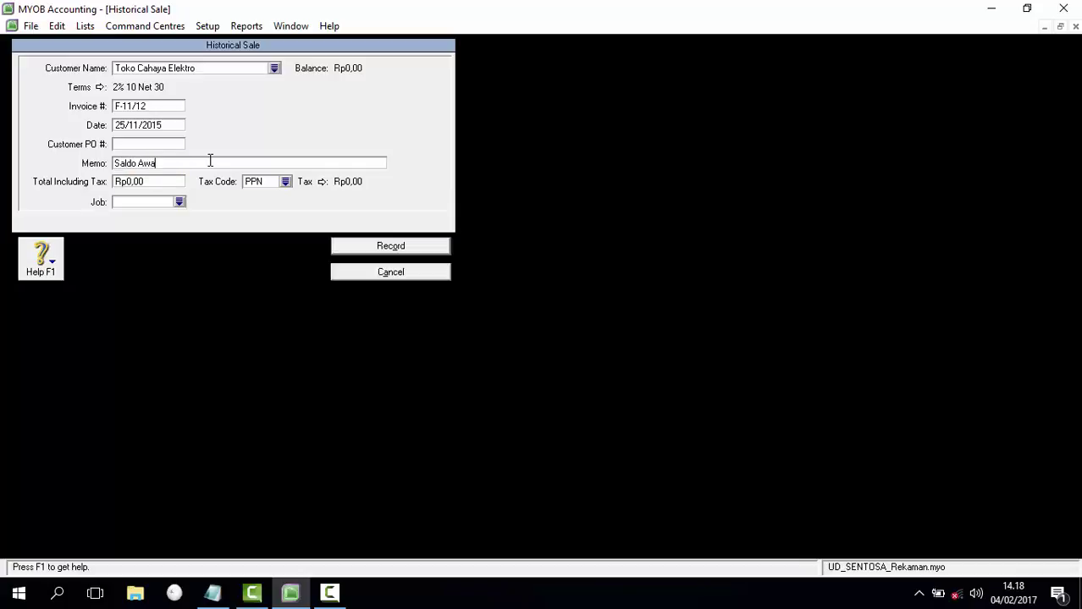
{"action": "type", "text": "l Piutang"}
{"action": "left_click", "coordinate": [150, 184]}
{"action": "type", "text": "33.000.000"}
{"action": "key", "text": "Tab"}
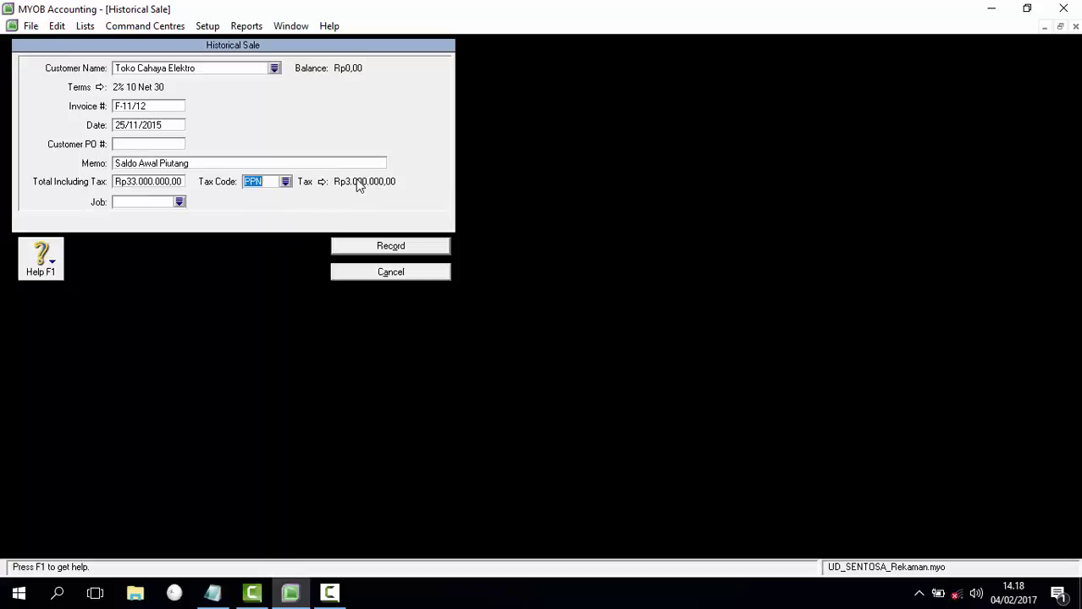
{"action": "left_click", "coordinate": [389, 246]}
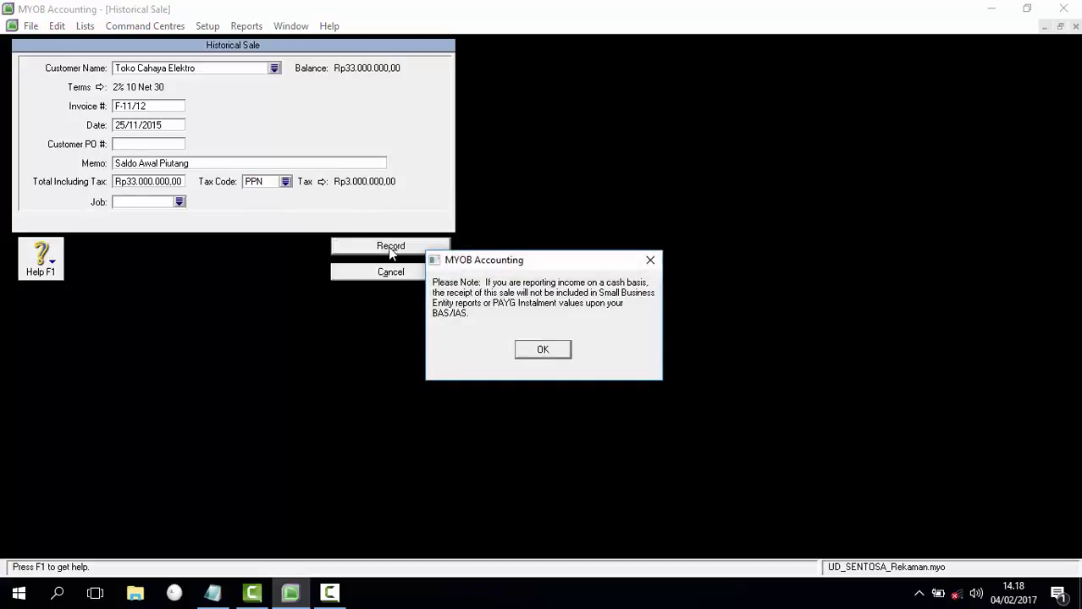
{"action": "left_click", "coordinate": [554, 349]}
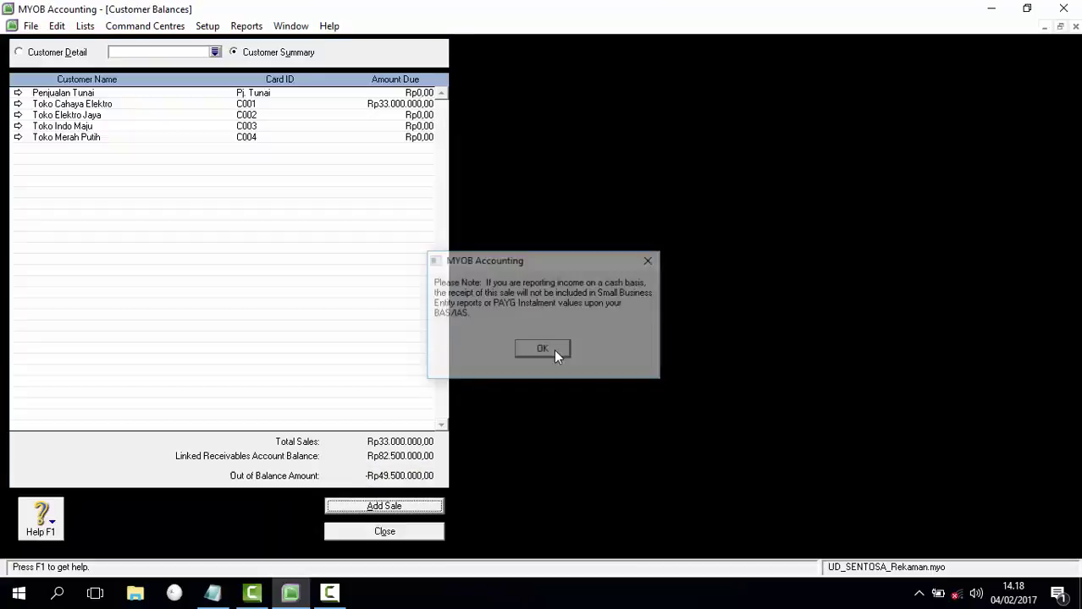
Step: Record Toko Elektro Jaya's opening sale: invoice F-11/25, 29/11/2015, 'Saldo Awal Piutang', Rp27.500.000
{"action": "left_click", "coordinate": [385, 506]}
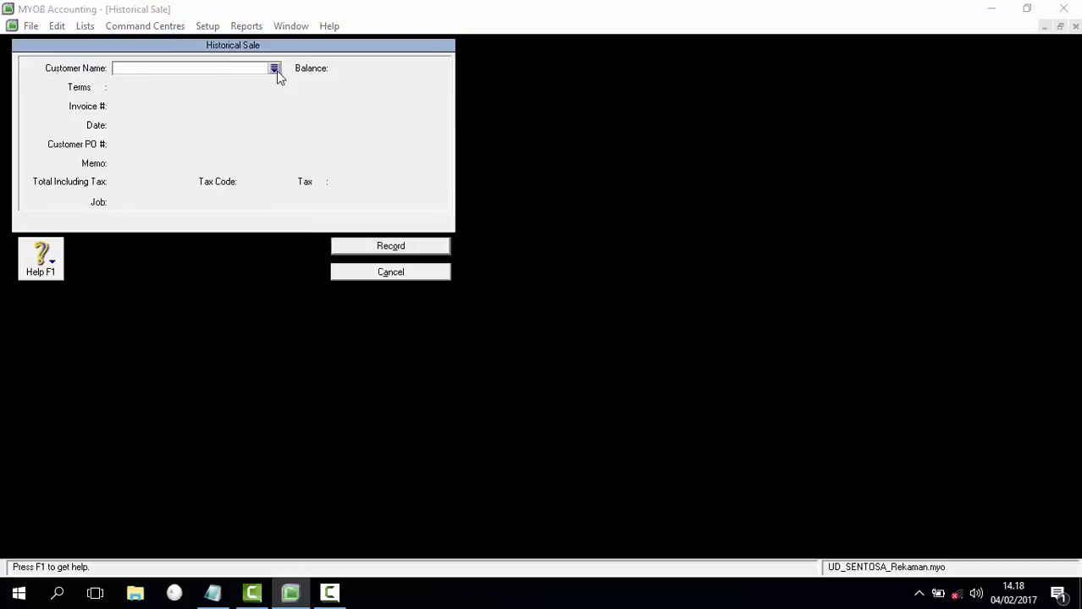
{"action": "left_click", "coordinate": [274, 70]}
{"action": "double_click", "coordinate": [402, 235]}
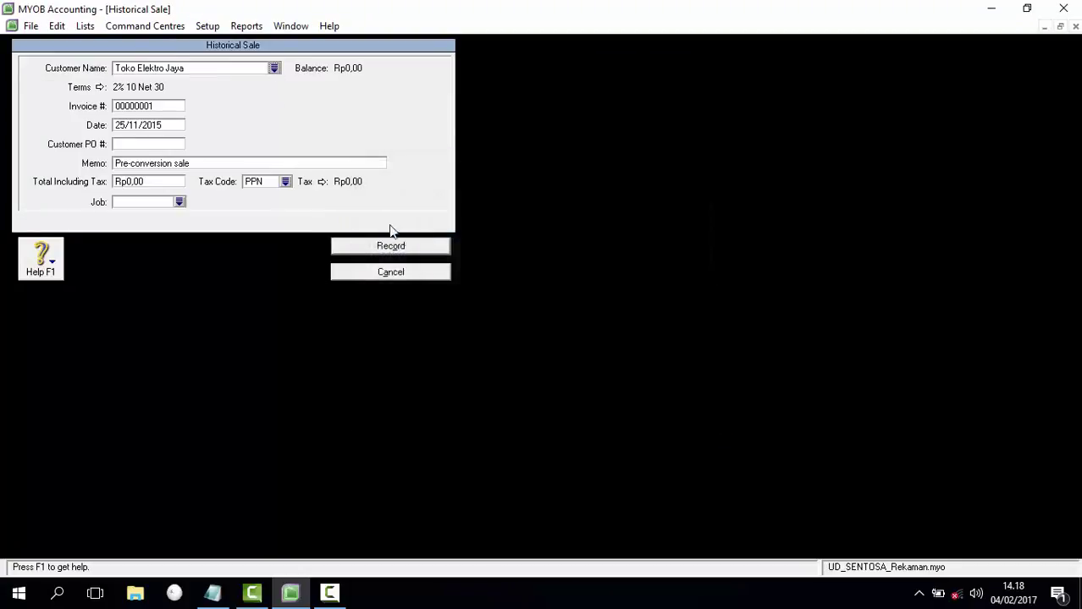
{"action": "double_click", "coordinate": [148, 109]}
{"action": "key", "text": "Delete"}
{"action": "type", "text": "F-11/25"}
{"action": "key", "text": "Tab"}
{"action": "type", "text": "2"}
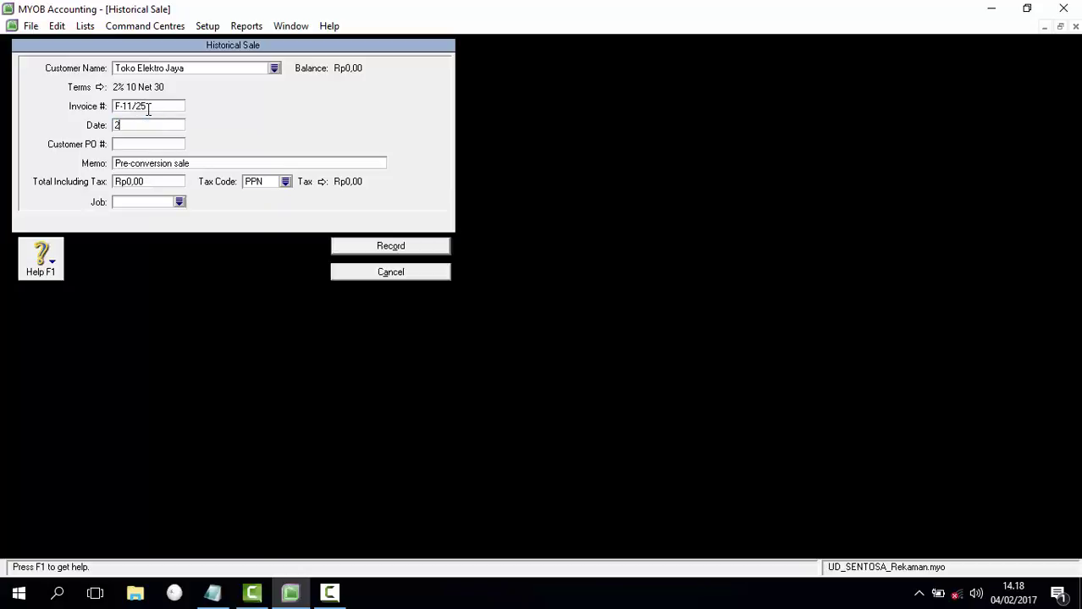
{"action": "type", "text": "9/11/2015"}
{"action": "key", "text": "Tab"}
{"action": "key", "text": "Tab"}
{"action": "type", "text": "Saldo"}
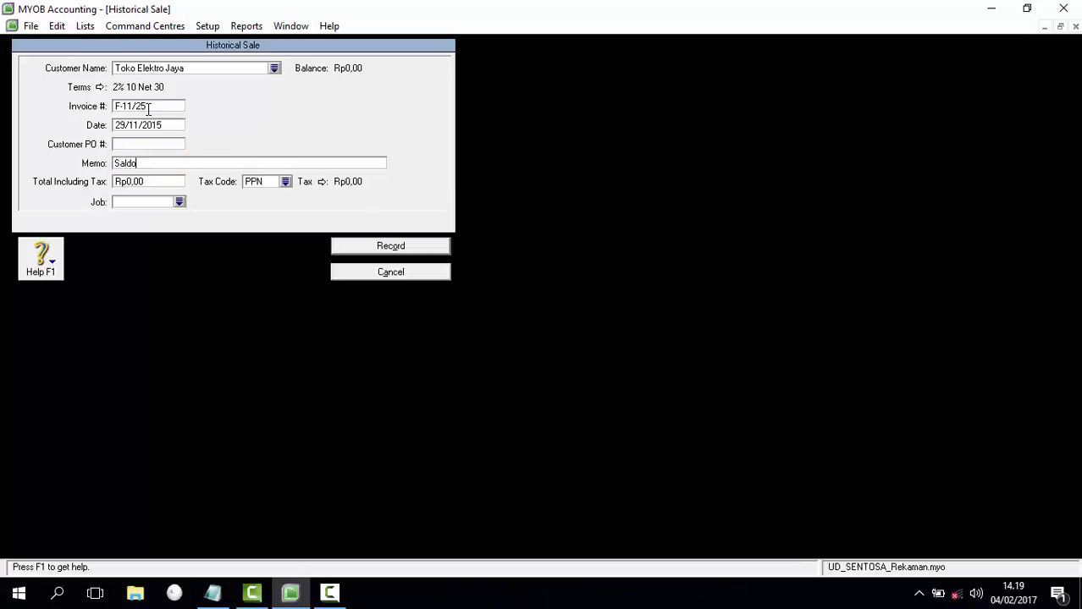
{"action": "type", "text": " Awal Piutang"}
{"action": "key", "text": "Tab"}
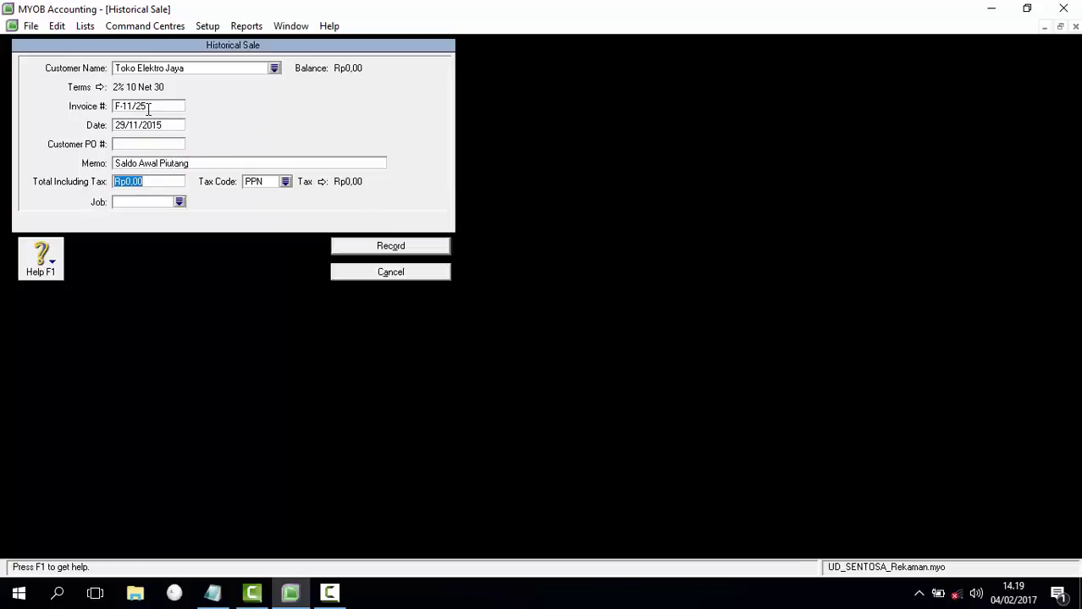
{"action": "type", "text": "27.500."}
{"action": "type", "text": "000"}
{"action": "key", "text": "Tab"}
{"action": "left_click", "coordinate": [408, 254]}
{"action": "left_click", "coordinate": [549, 348]}
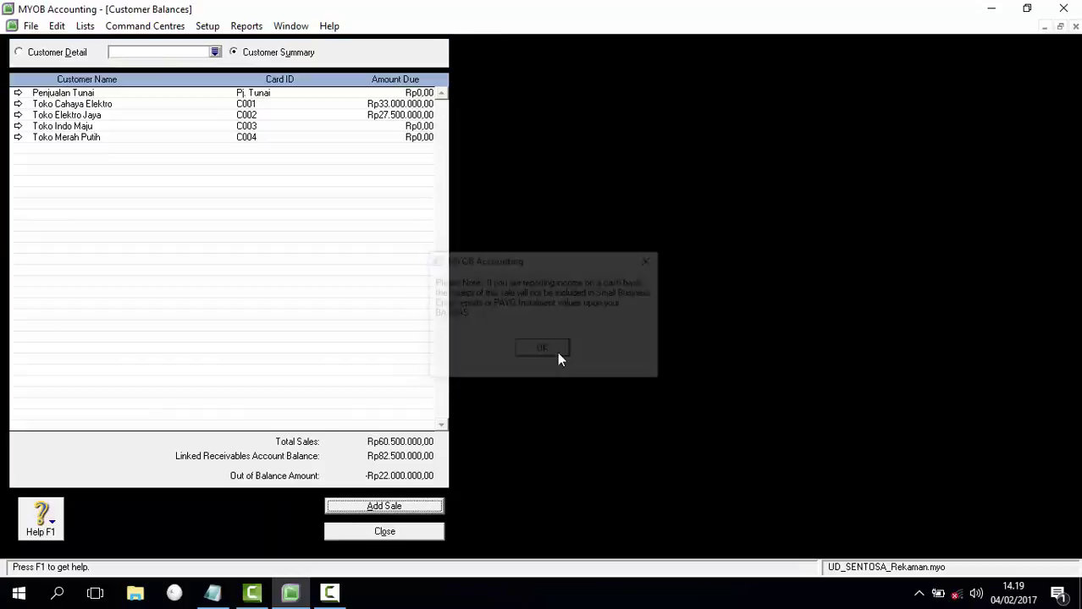
Step: Record Toko Indo Maju's opening sale: invoice F-11/10, 23/11/2015, 'Saldo Awal Piutang', Rp22.000.000
{"action": "left_click", "coordinate": [394, 507]}
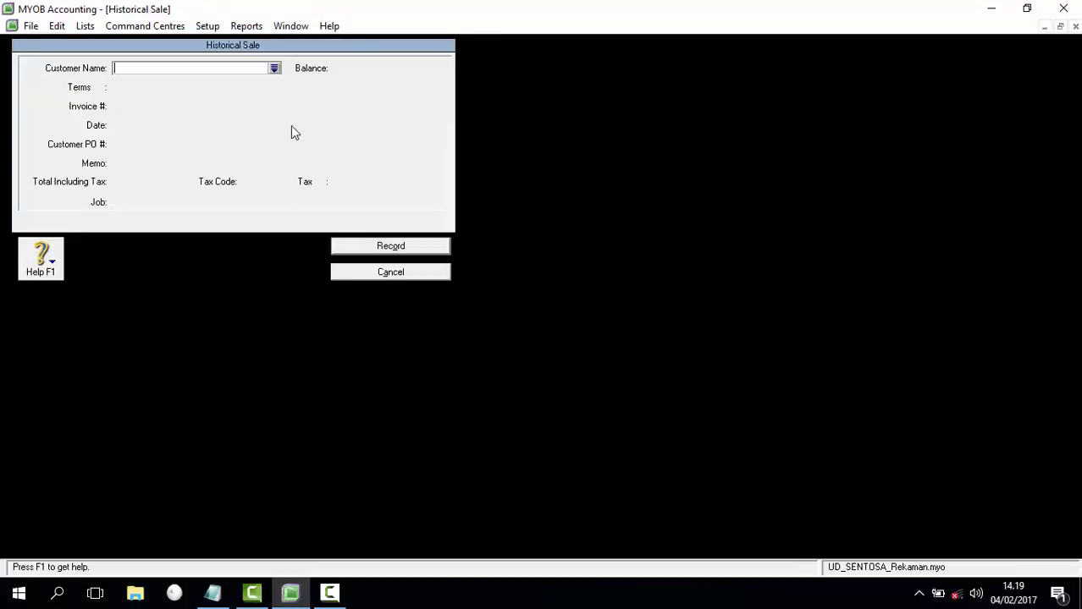
{"action": "left_click", "coordinate": [276, 70]}
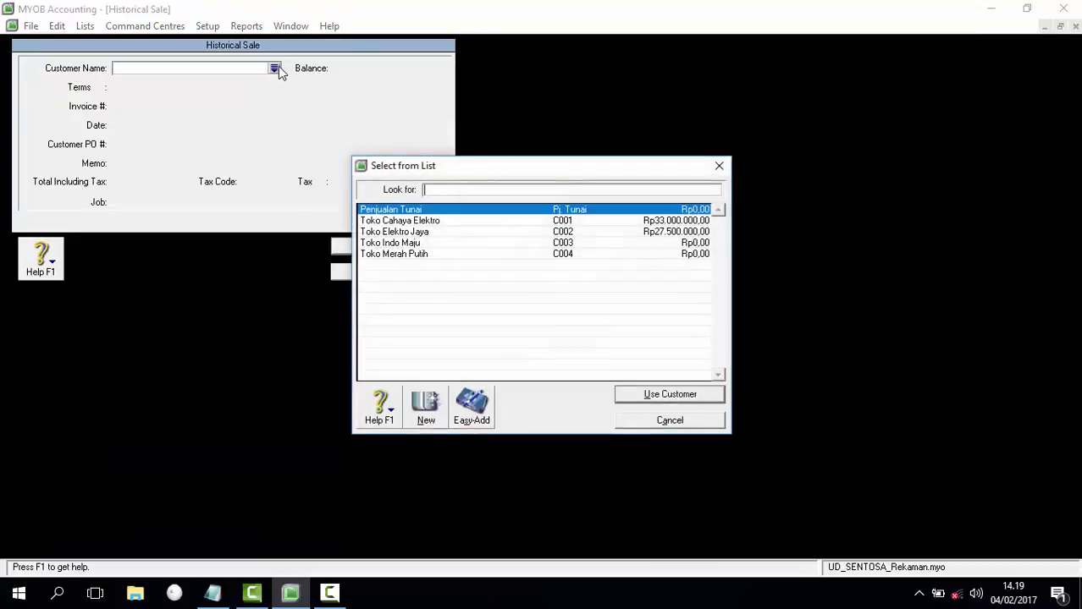
{"action": "double_click", "coordinate": [416, 242]}
{"action": "left_click", "coordinate": [151, 107]}
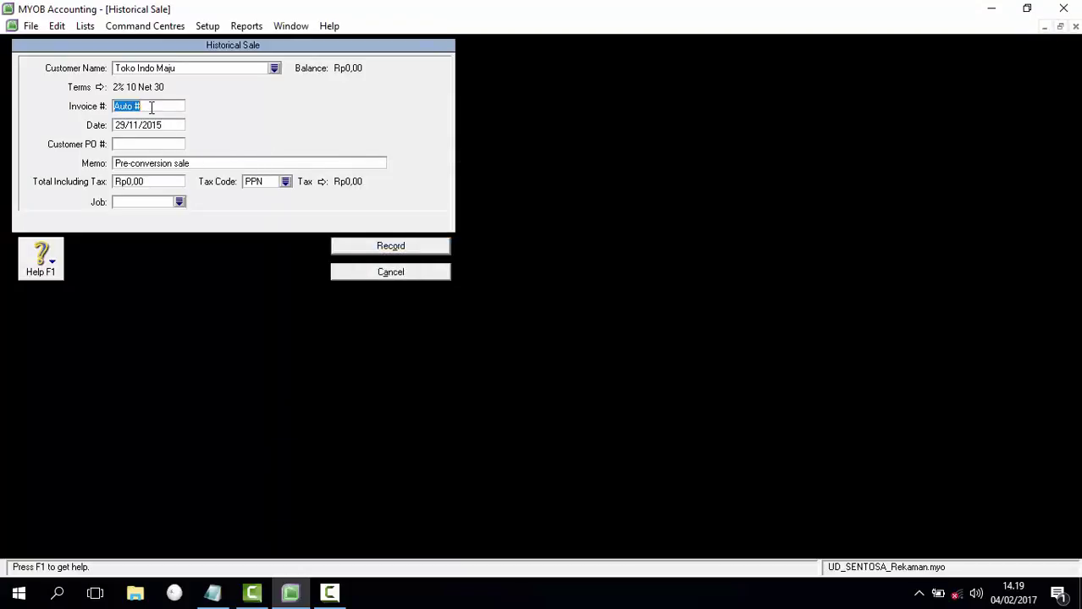
{"action": "type", "text": "F-11/10"}
{"action": "key", "text": "Tab"}
{"action": "type", "text": "23/11/2015"}
{"action": "key", "text": "Tab"}
{"action": "key", "text": "Tab"}
{"action": "type", "text": "Saldo Awal Piutang"}
{"action": "key", "text": "Tab"}
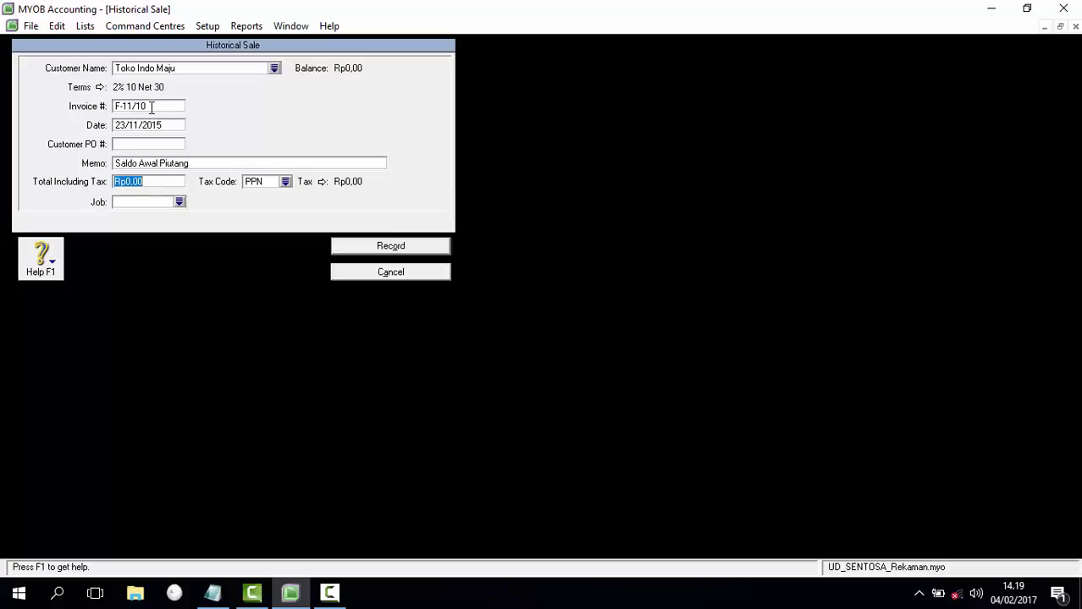
{"action": "type", "text": "22000000"}
{"action": "key", "text": "Tab"}
{"action": "left_click", "coordinate": [385, 247]}
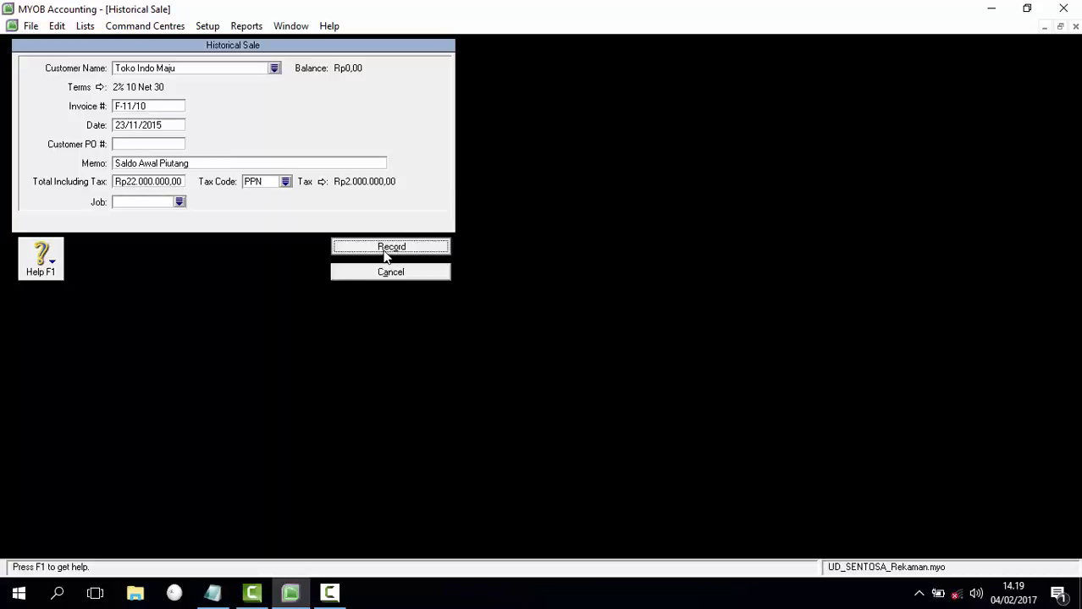
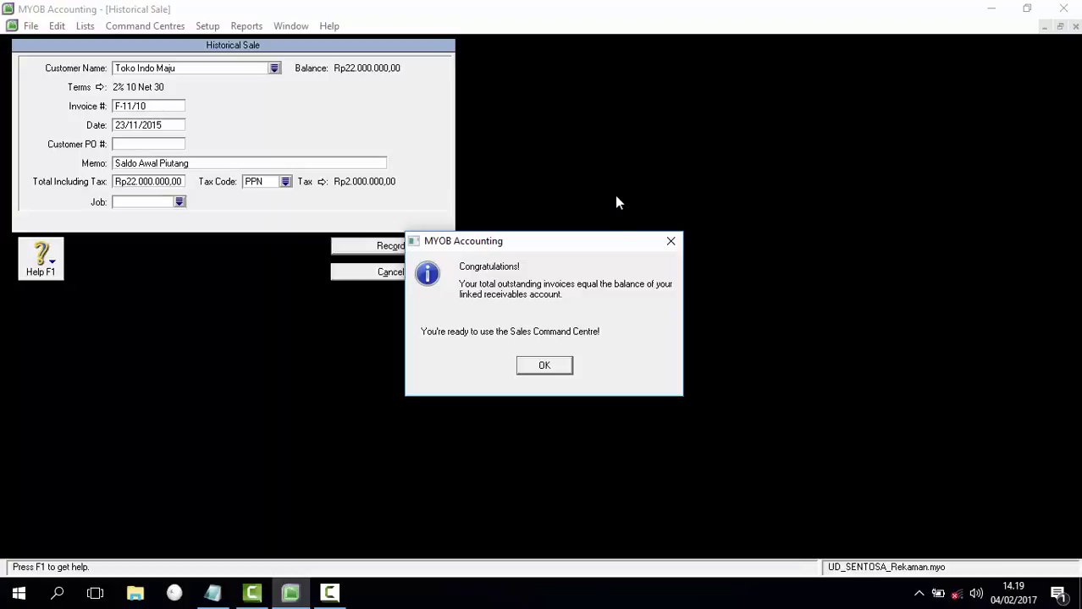
Step: Dismiss the balance messages and close Customer Balances, with receivables totalling Rp82.500.000
{"action": "left_click", "coordinate": [550, 369]}
{"action": "left_click", "coordinate": [555, 355]}
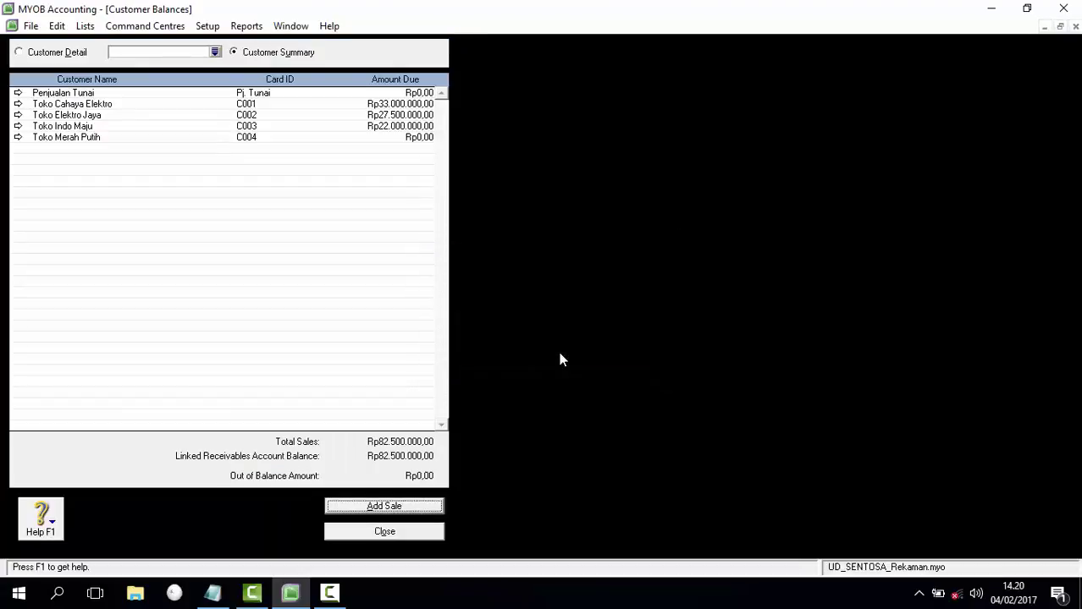
{"action": "left_click", "coordinate": [392, 532]}
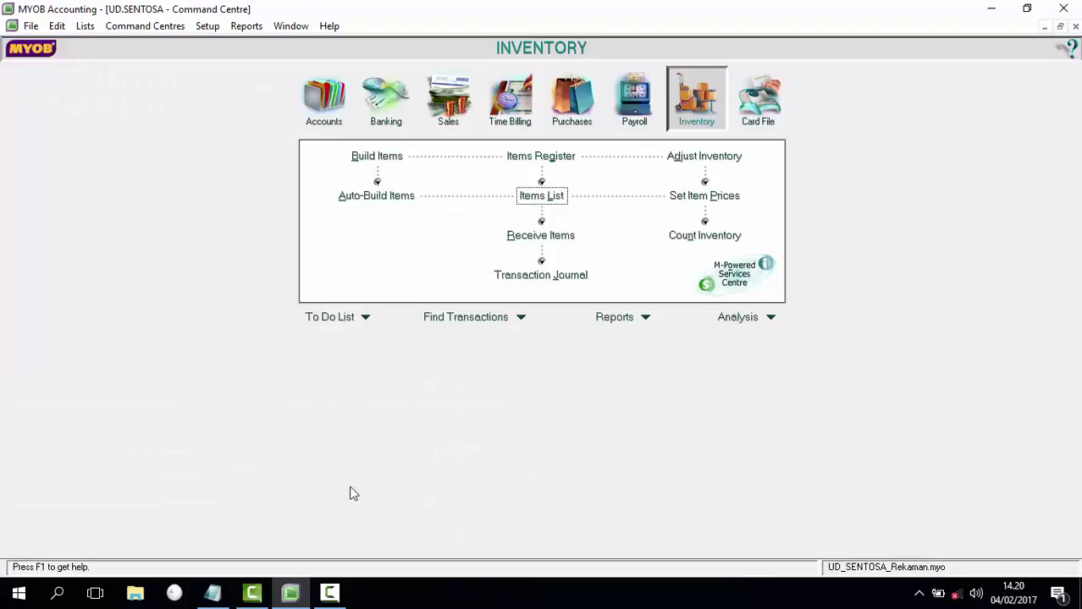
Step: Check the Notepad guide and mark the Saldo Utang step
{"action": "left_click", "coordinate": [213, 593]}
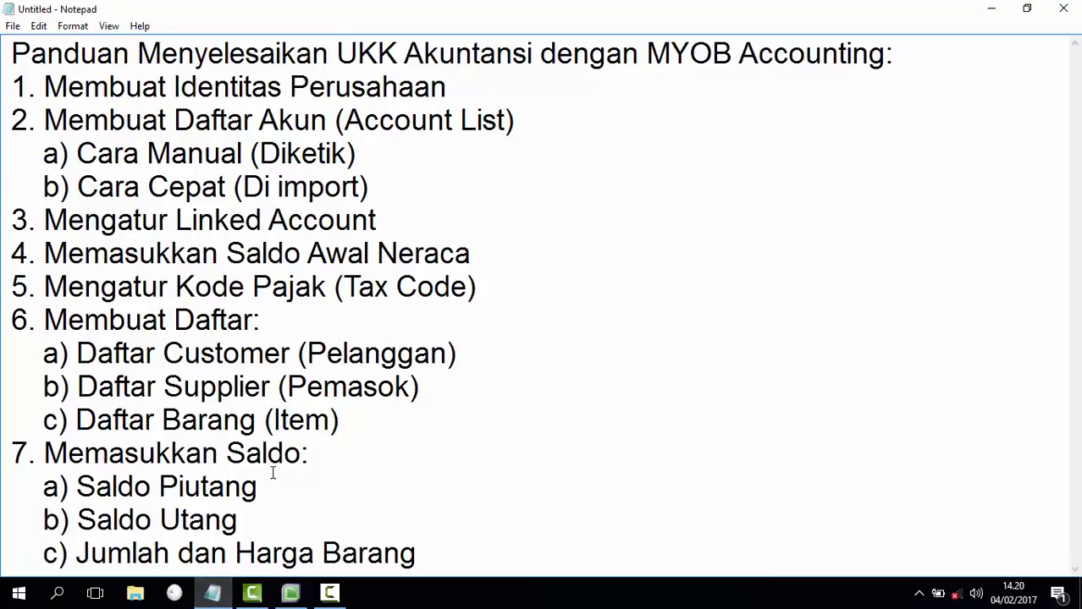
{"action": "left_click", "coordinate": [252, 519]}
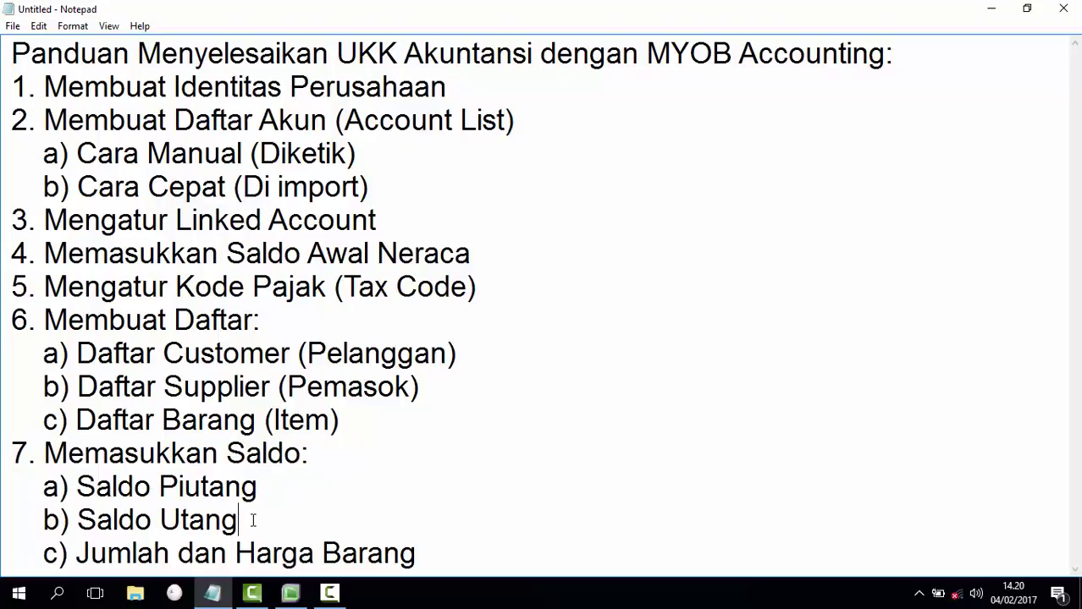
{"action": "left_click", "coordinate": [291, 593]}
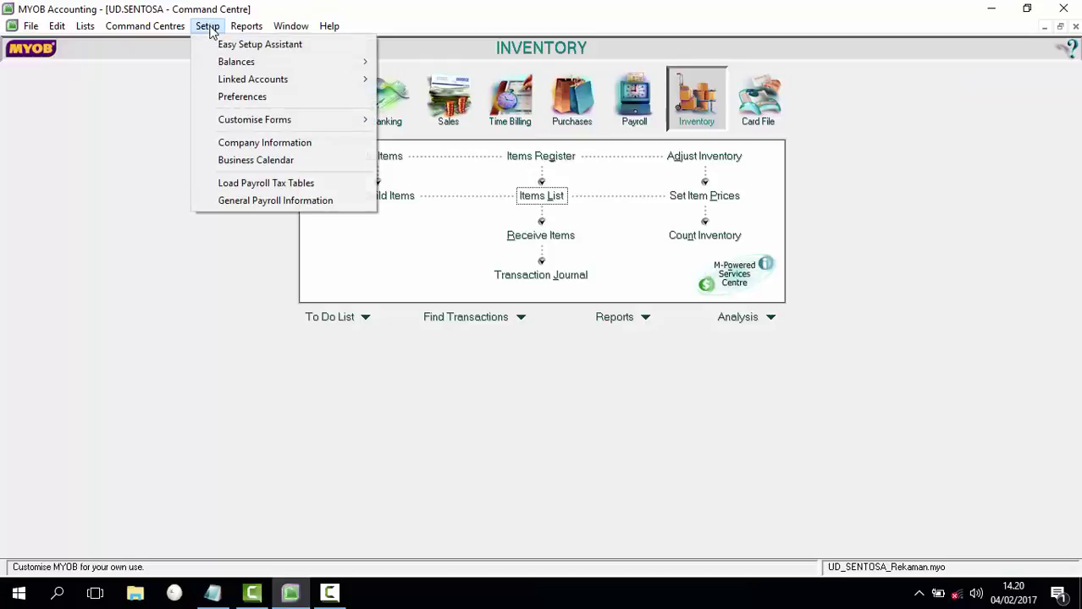
Step: Open Supplier Balances and start a new historical purchase
{"action": "mouse_move", "coordinate": [243, 65]}
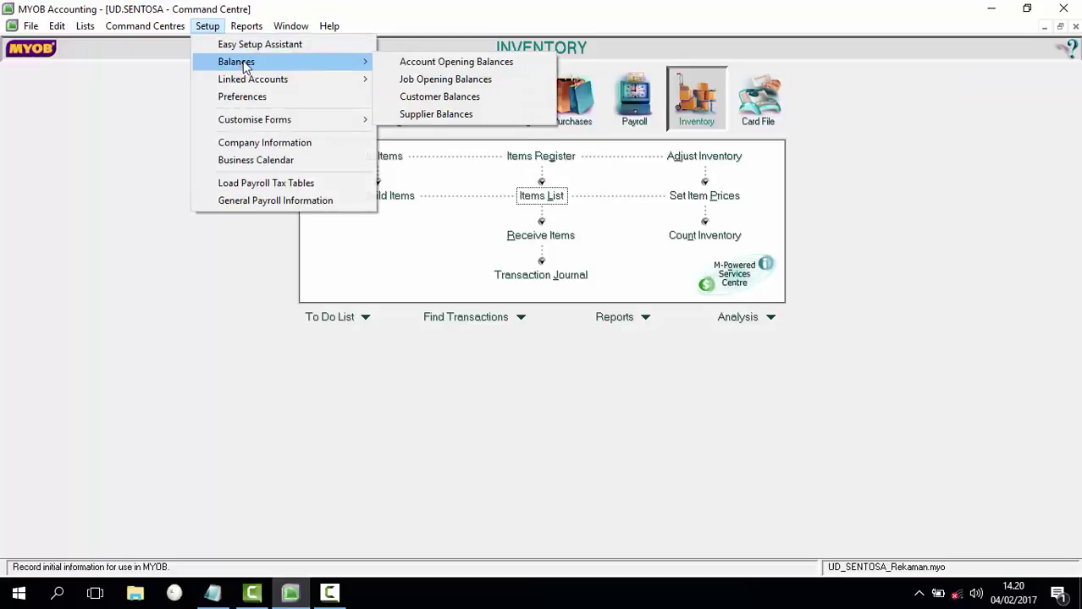
{"action": "left_click", "coordinate": [414, 116]}
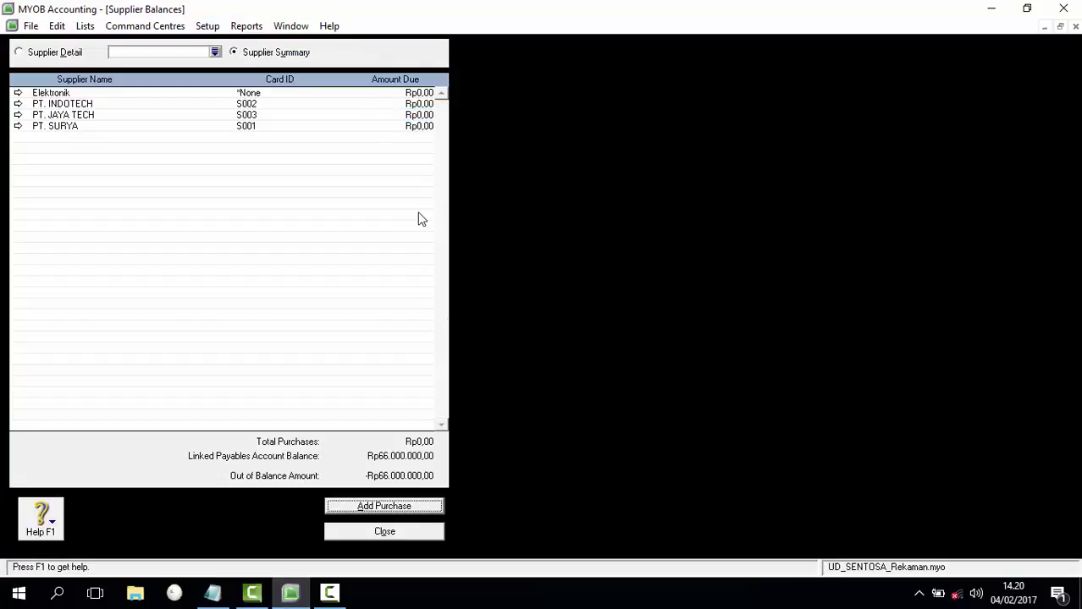
{"action": "left_click", "coordinate": [415, 508]}
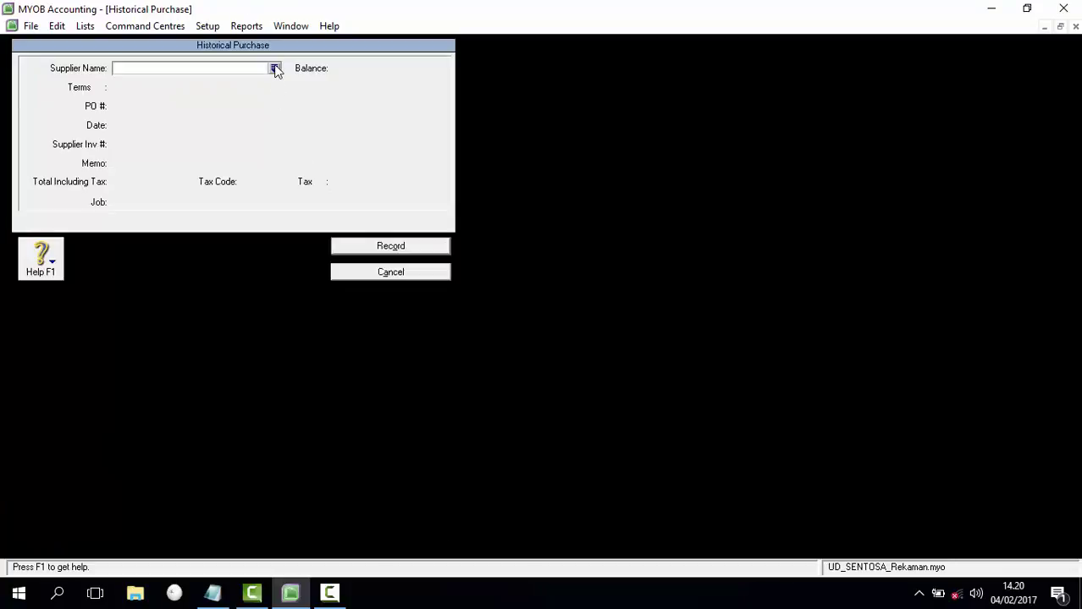
Step: Choose supplier PT. SURYA and enter PO number C.15234
{"action": "left_click", "coordinate": [274, 69]}
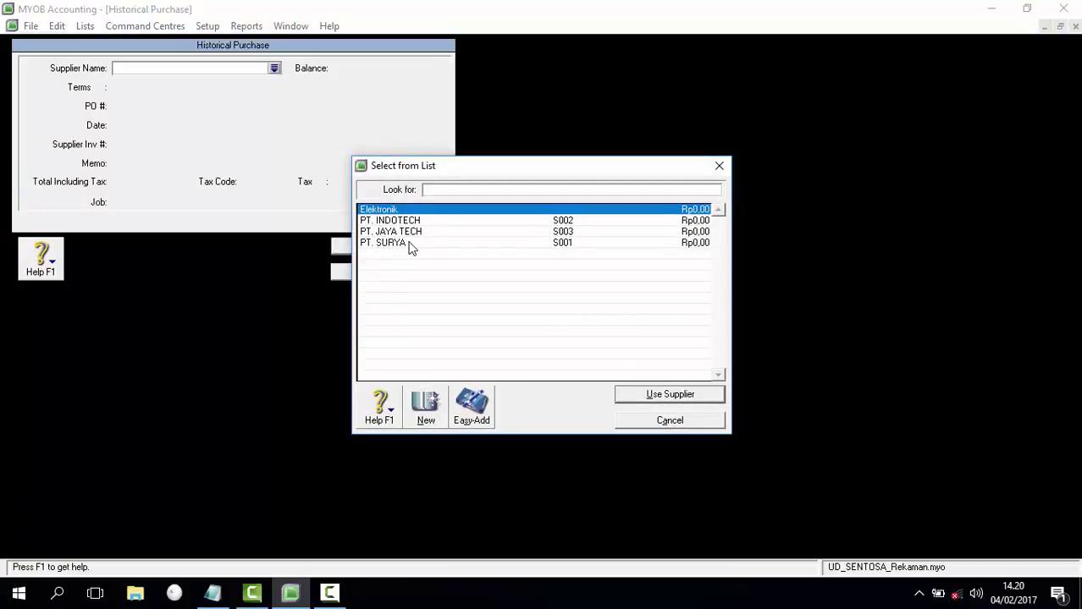
{"action": "left_click", "coordinate": [411, 244]}
{"action": "double_click", "coordinate": [412, 243]}
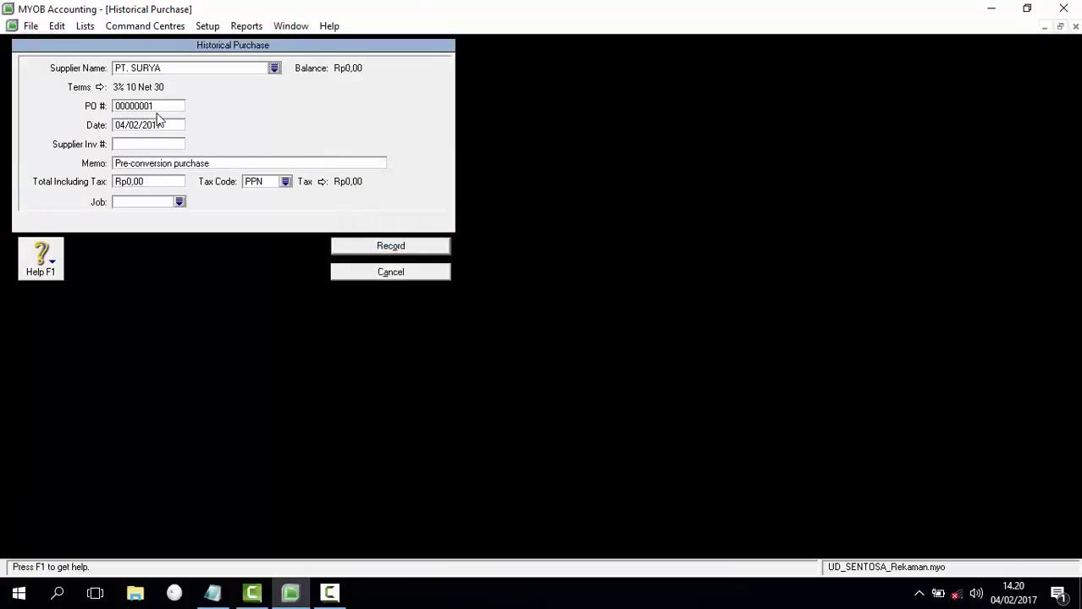
{"action": "left_click", "coordinate": [156, 105]}
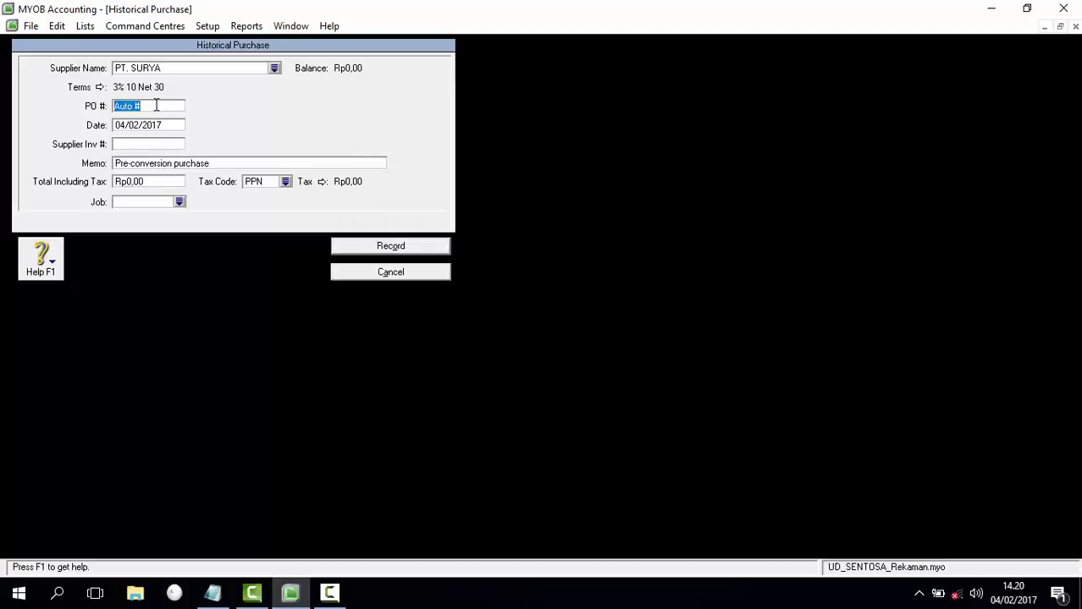
{"action": "type", "text": "C.15234"}
{"action": "key", "text": "Tab"}
Step: Enter date 23/11/2015, memo 'Saldo Awal Utang', total Rp22.000.000, and record the purchase
{"action": "type", "text": "23"}
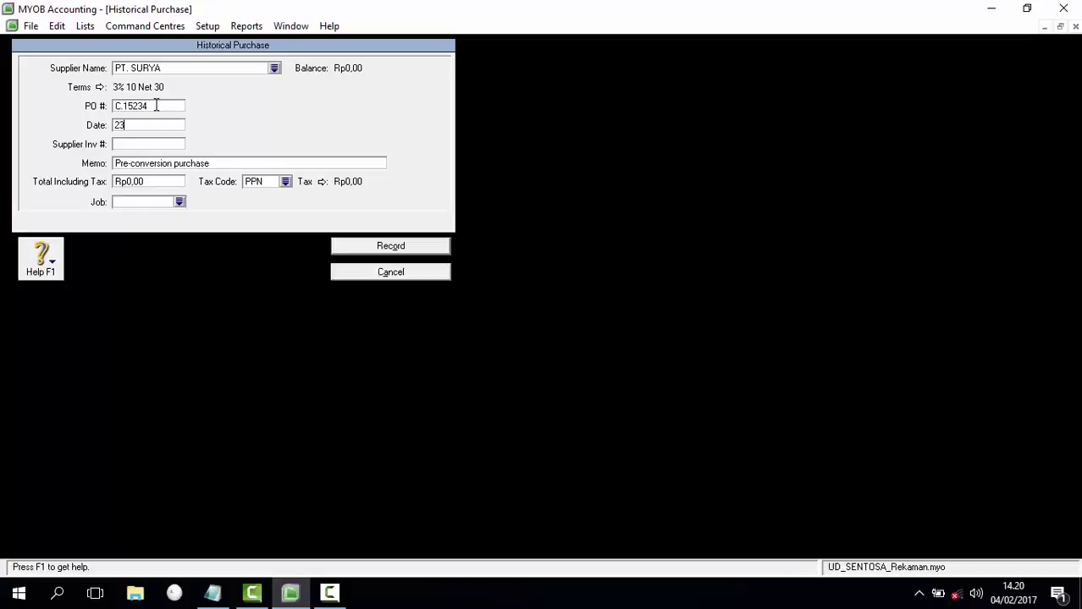
{"action": "type", "text": "/11/2015"}
{"action": "key", "text": "Tab"}
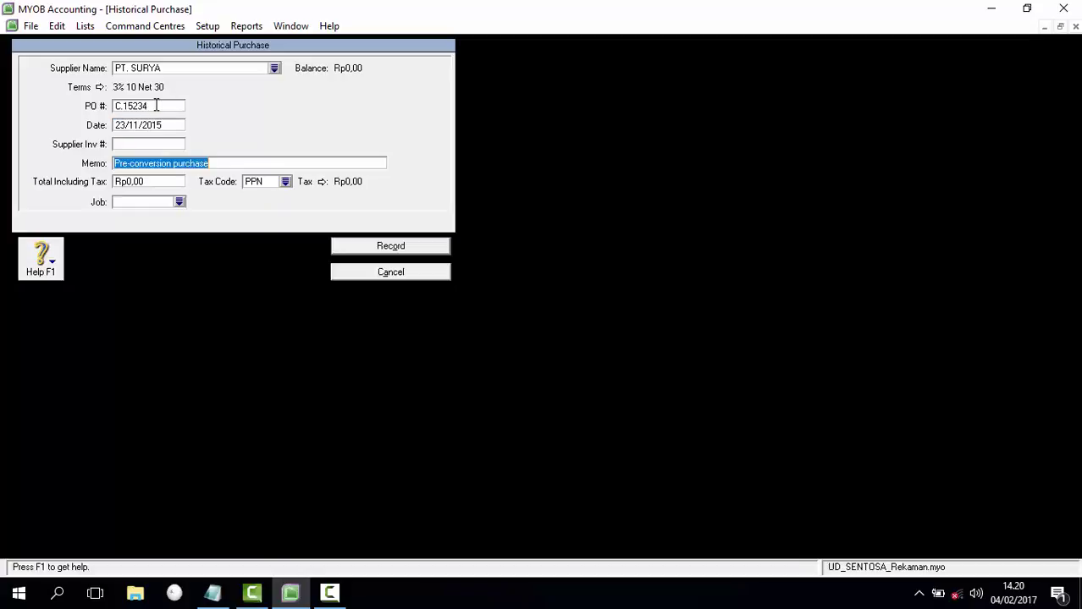
{"action": "type", "text": "Sa"}
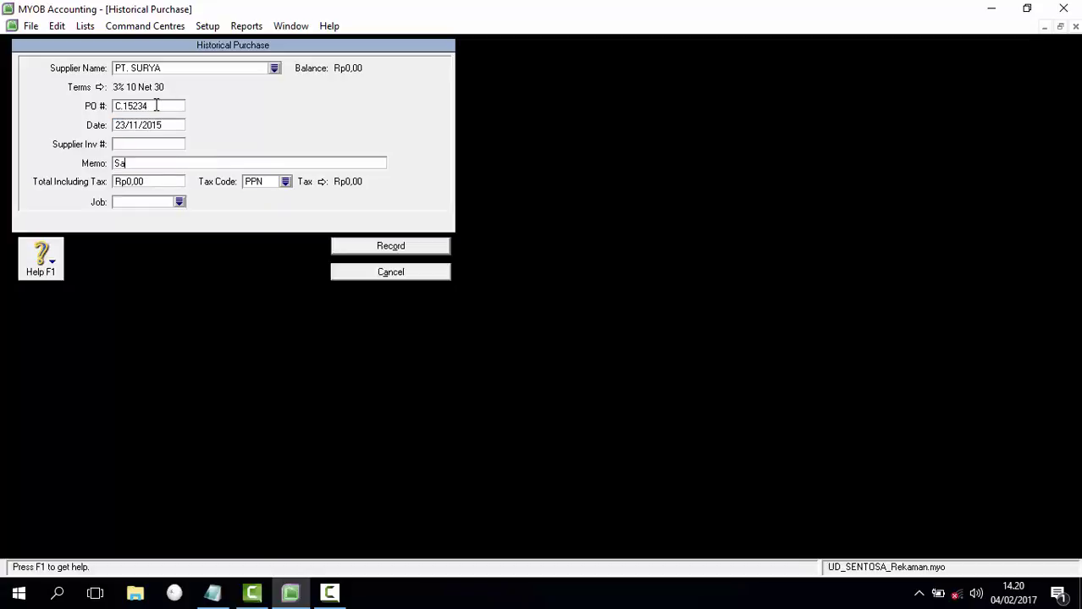
{"action": "type", "text": "ldo Awal Utang"}
{"action": "key", "text": "Tab"}
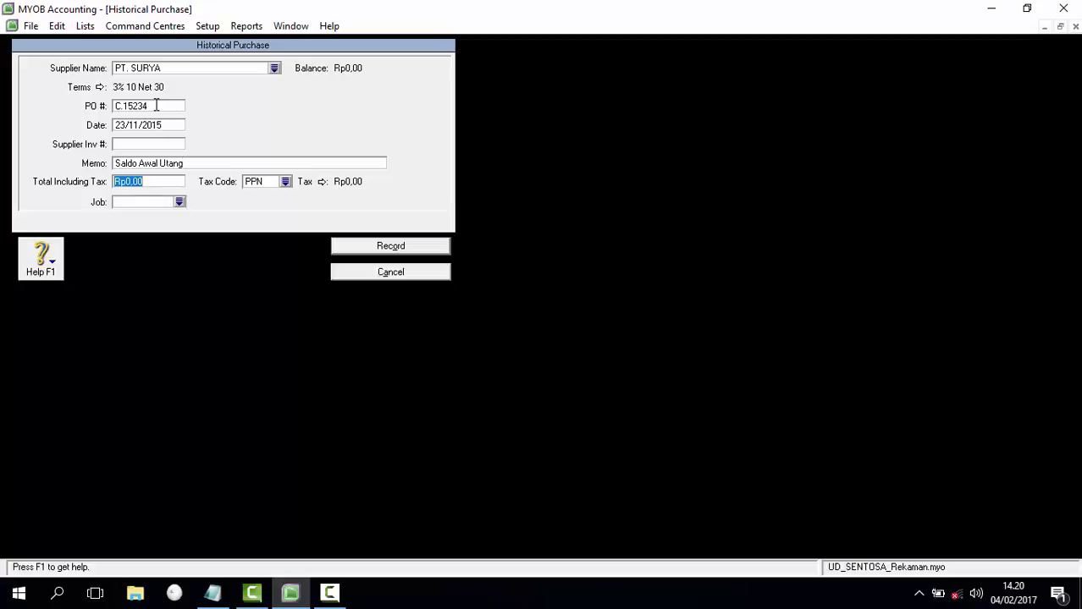
{"action": "type", "text": "22000000"}
{"action": "key", "text": "Tab"}
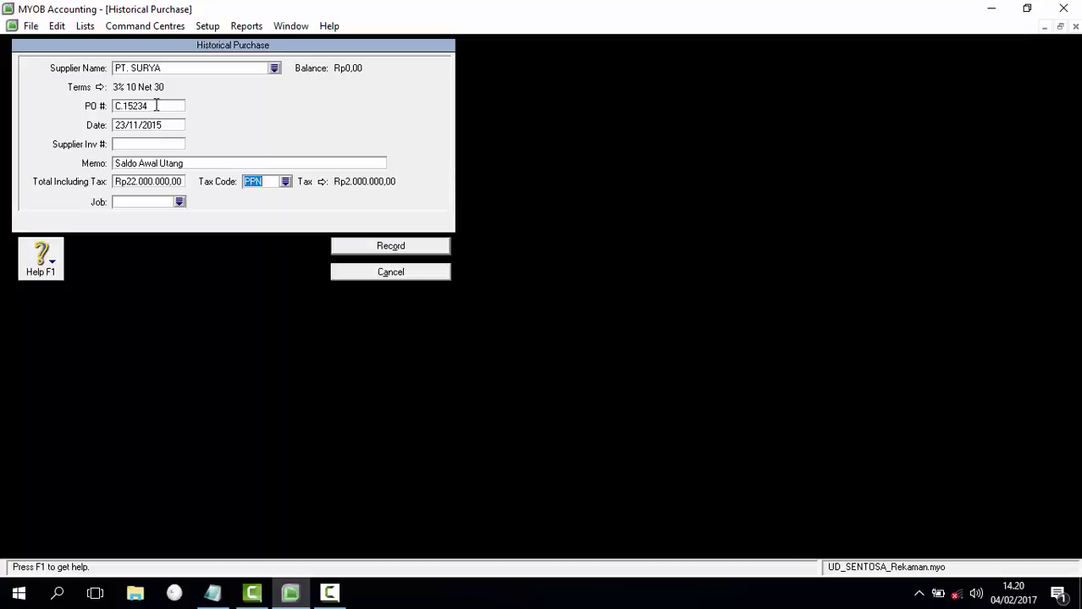
{"action": "left_click", "coordinate": [400, 252]}
{"action": "left_click", "coordinate": [560, 348]}
{"action": "left_click", "coordinate": [386, 508]}
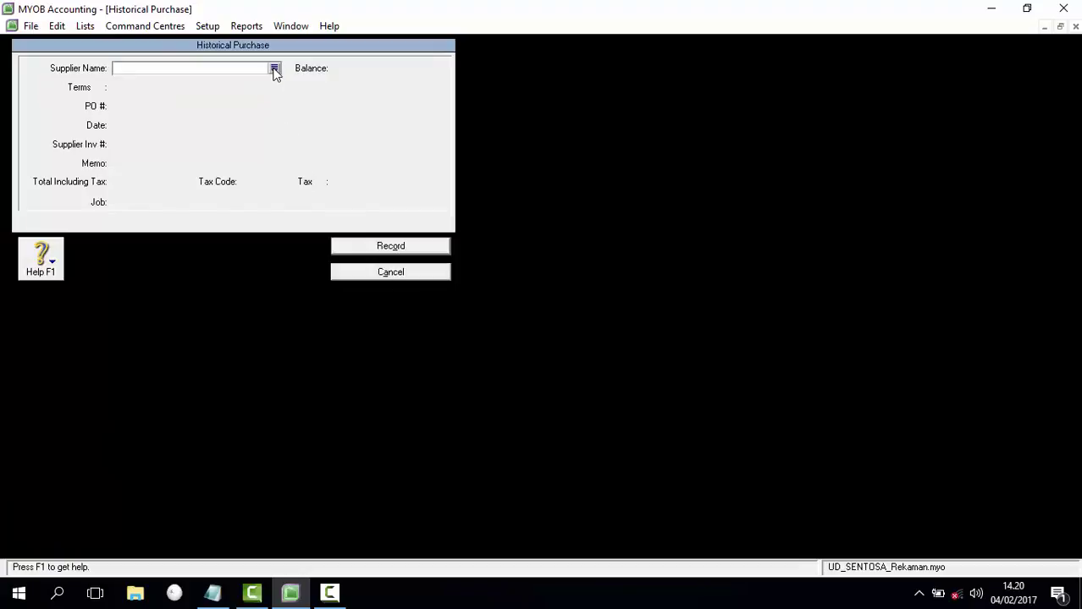
Step: Select supplier PT. INDOTECH and enter PO number P.1289
{"action": "left_click", "coordinate": [274, 69]}
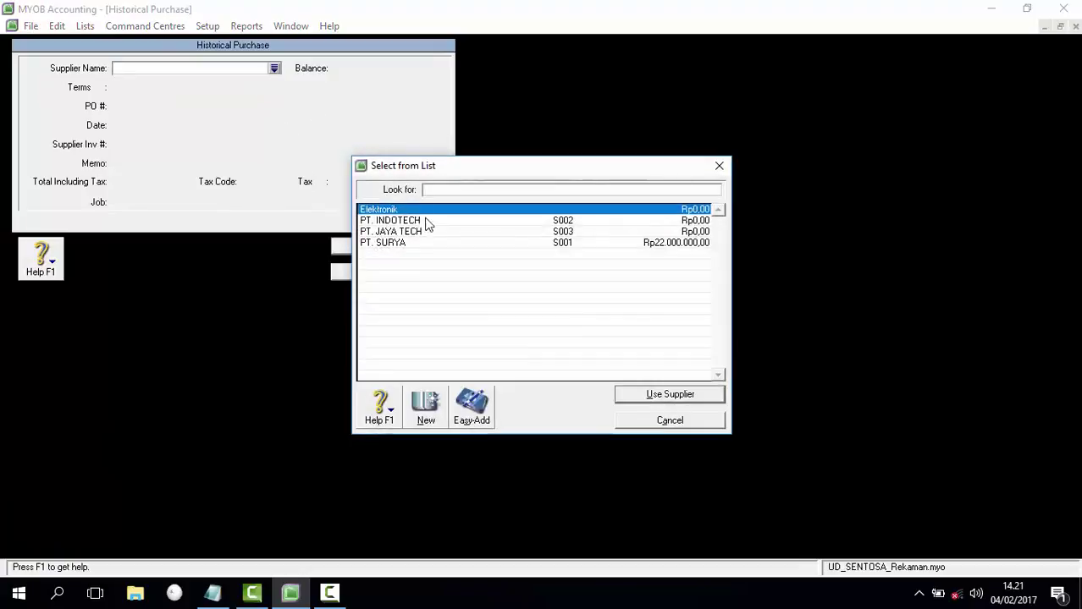
{"action": "double_click", "coordinate": [426, 218]}
{"action": "left_click", "coordinate": [140, 107]}
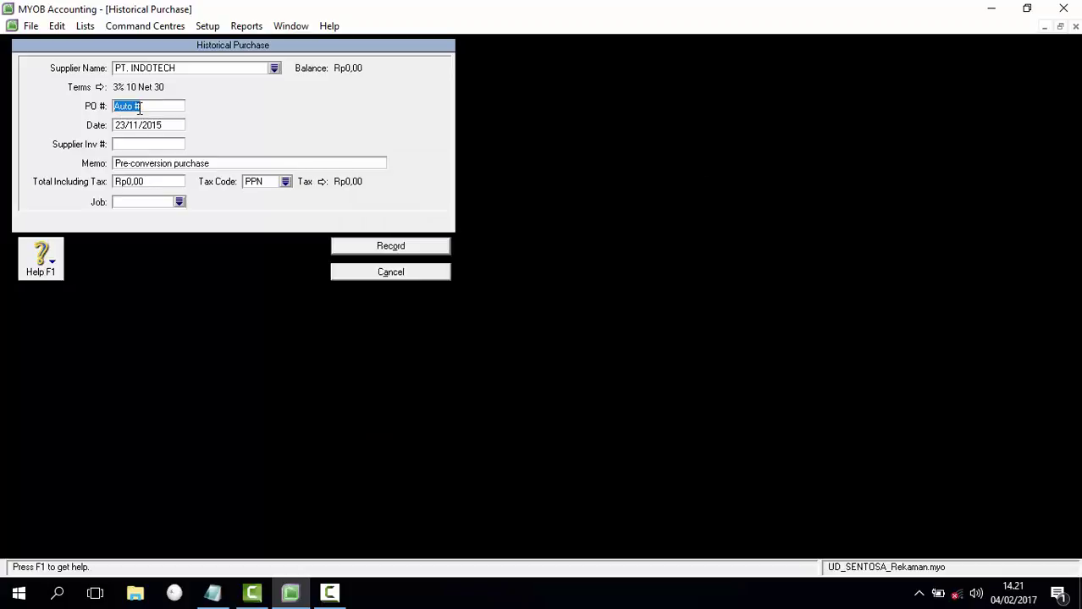
{"action": "type", "text": "P"}
{"action": "type", "text": ".1289"}
{"action": "key", "text": "Tab"}
Step: Date it 20/11/2015 with memo 'Saldo Awal Utang', total Rp16.500.000, and record it
{"action": "type", "text": "20/11/2015"}
{"action": "key", "text": "Tab"}
{"action": "key", "text": "Tab"}
{"action": "type", "text": "Saldo Awal Utang"}
{"action": "key", "text": "Tab"}
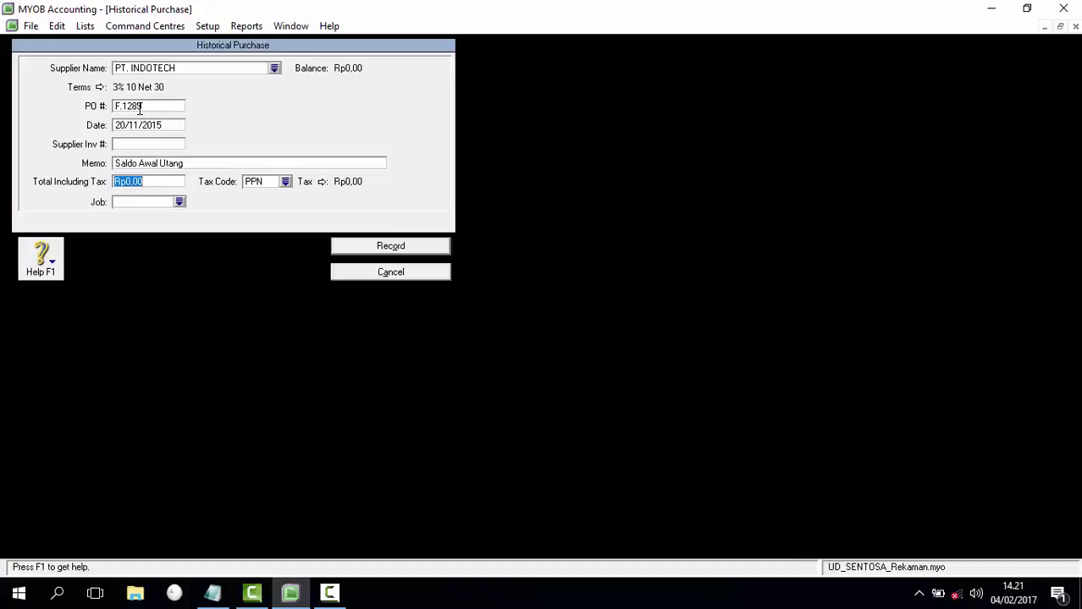
{"action": "type", "text": "16500000"}
{"action": "key", "text": "Tab"}
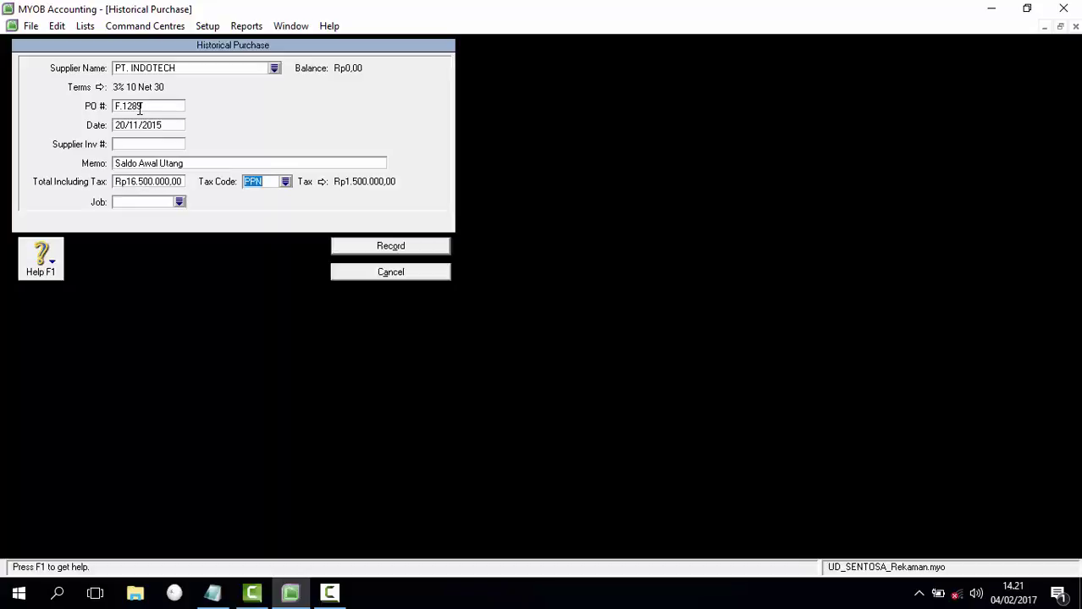
{"action": "left_click", "coordinate": [390, 245]}
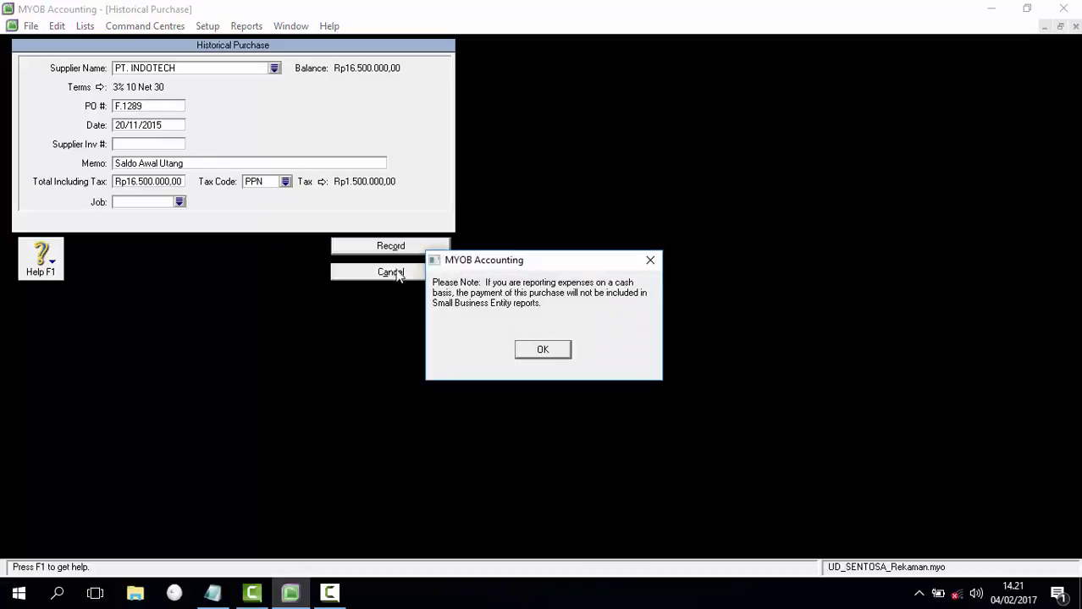
{"action": "left_click", "coordinate": [542, 350]}
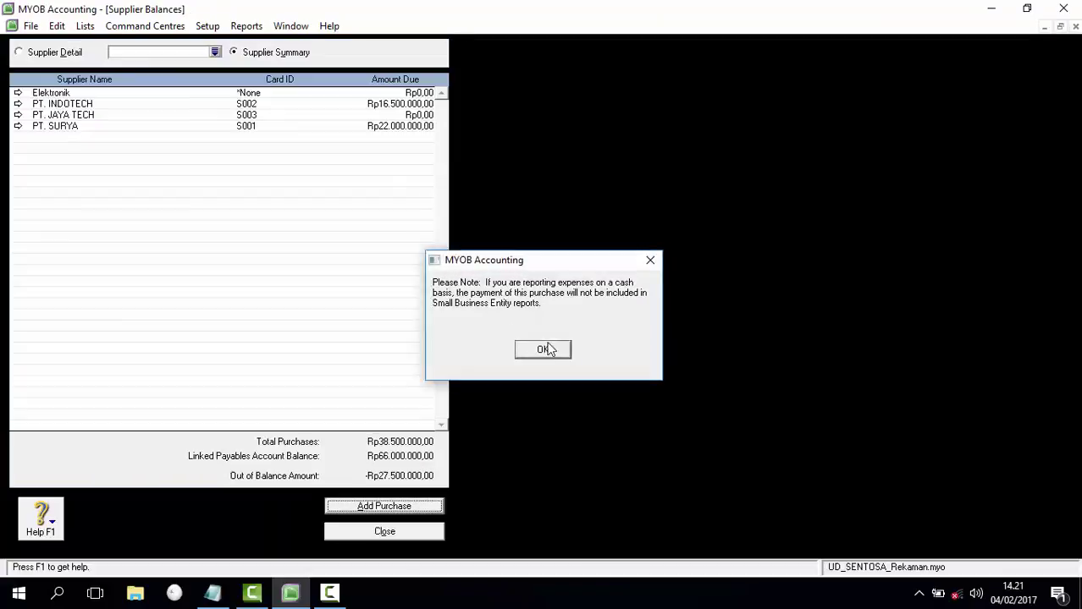
{"action": "left_click", "coordinate": [394, 512]}
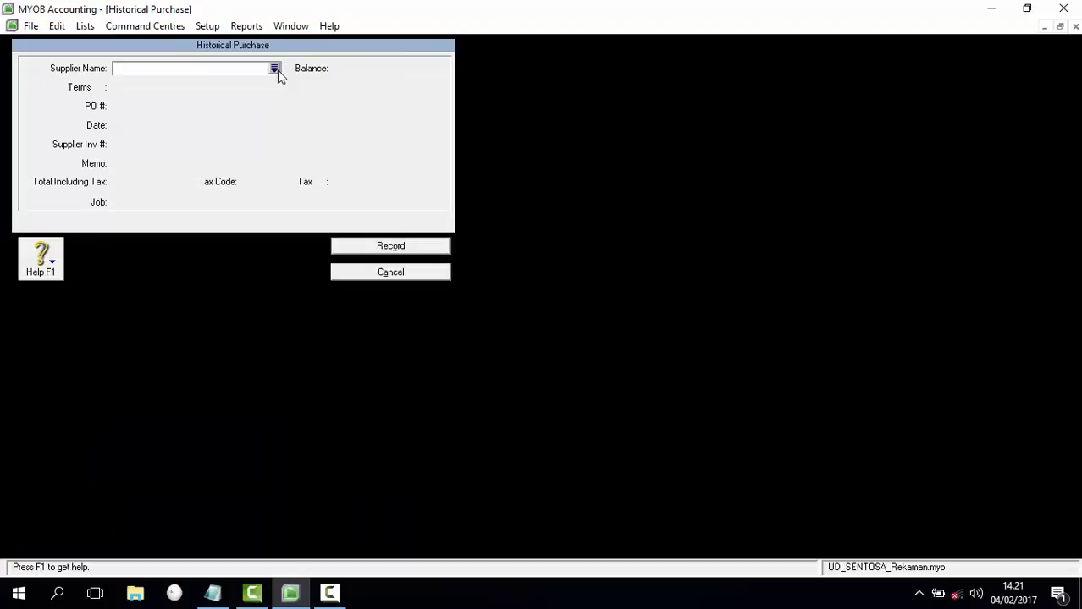
Step: Select supplier PT. JAYA TECH and enter PO number Fk.2011
{"action": "left_click", "coordinate": [277, 71]}
{"action": "left_click", "coordinate": [439, 238]}
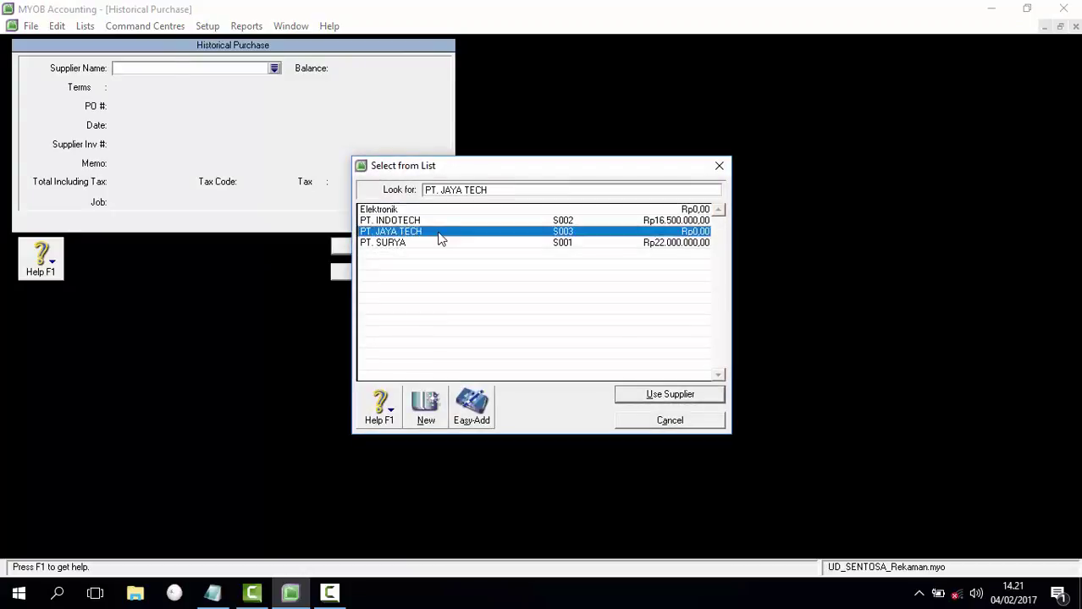
{"action": "double_click", "coordinate": [439, 238]}
{"action": "left_click", "coordinate": [151, 105]}
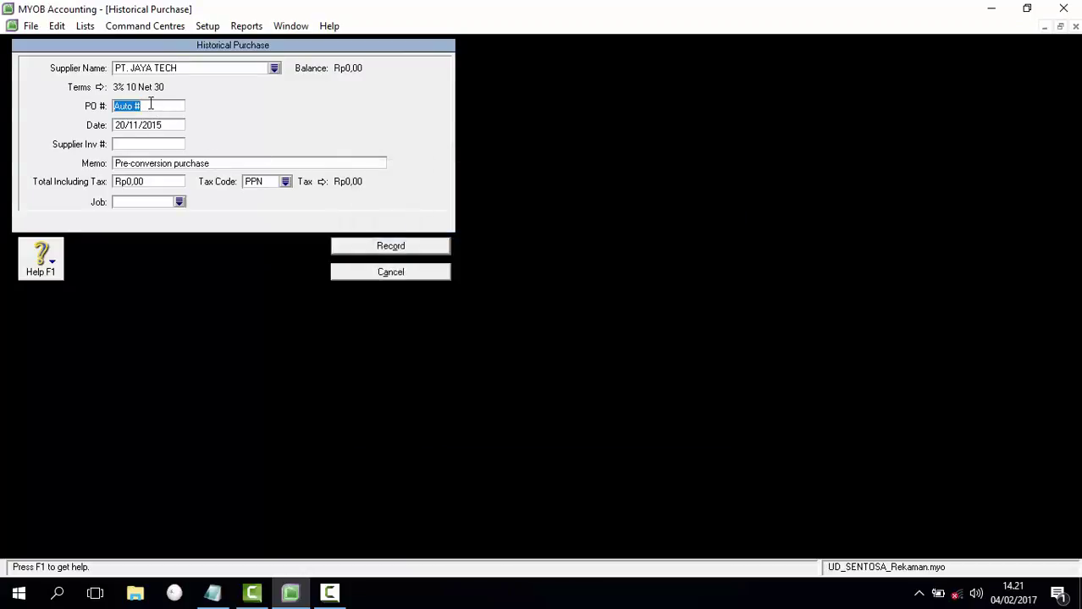
{"action": "type", "text": "Fk.2011"}
{"action": "key", "text": "Tab"}
Step: Enter date 28/11/2015, memo 'Saldo Awal Utang', total Rp27.500.000, and record it
{"action": "type", "text": "28/11/2015"}
{"action": "key", "text": "Tab"}
{"action": "key", "text": "Tab"}
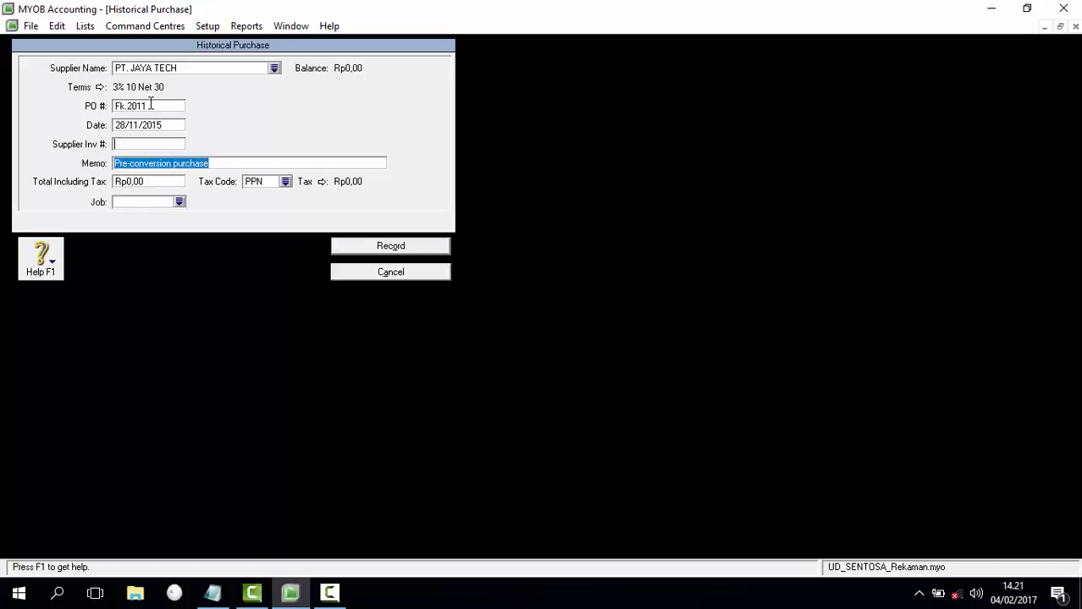
{"action": "type", "text": "Saldo A"}
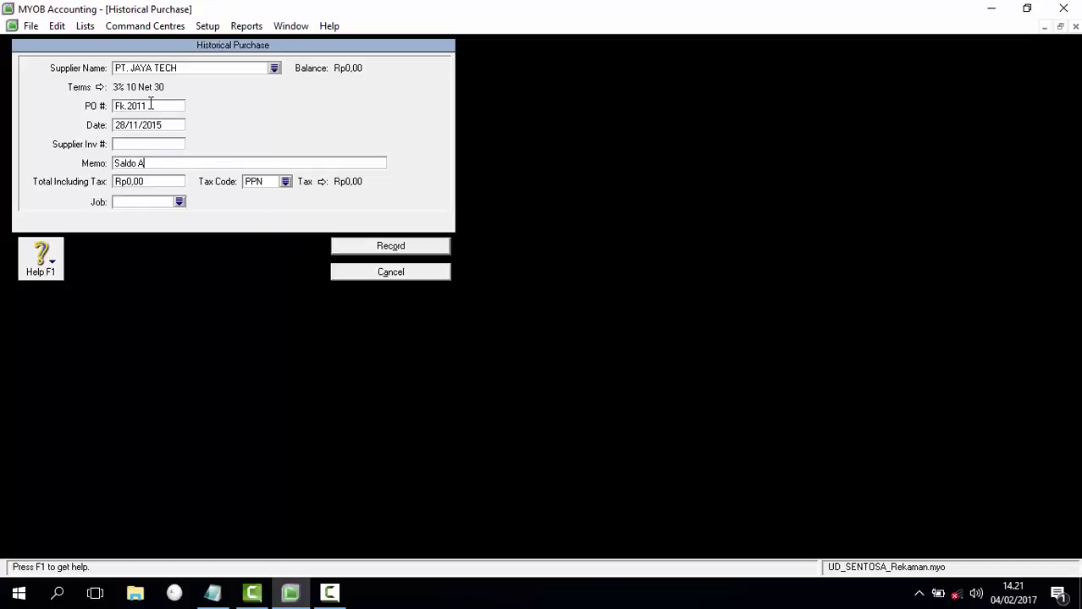
{"action": "type", "text": "wal Utang"}
{"action": "key", "text": "Tab"}
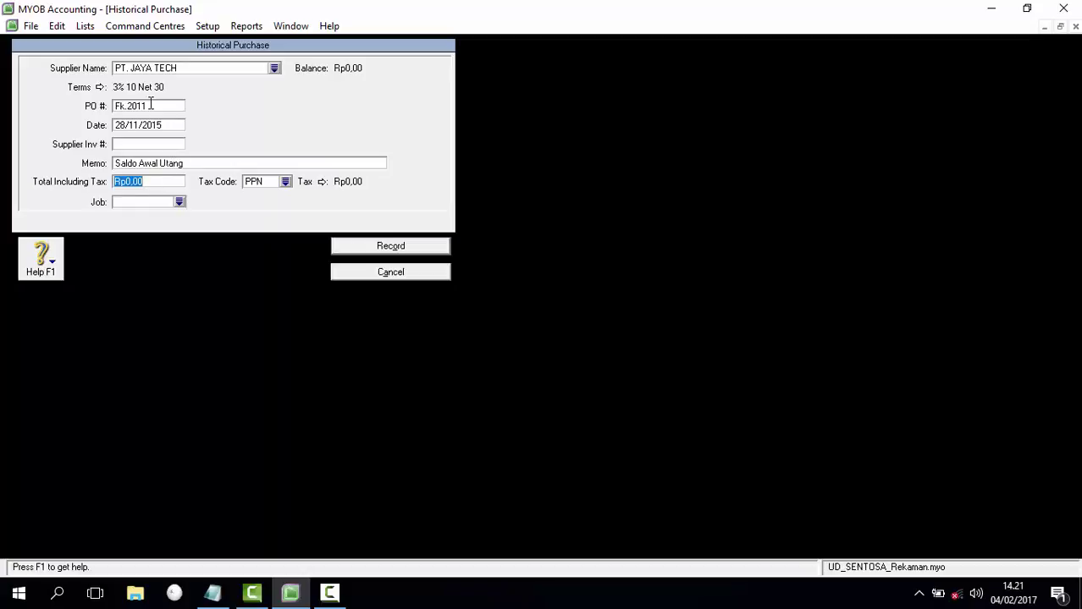
{"action": "type", "text": "27500000"}
{"action": "key", "text": "Tab"}
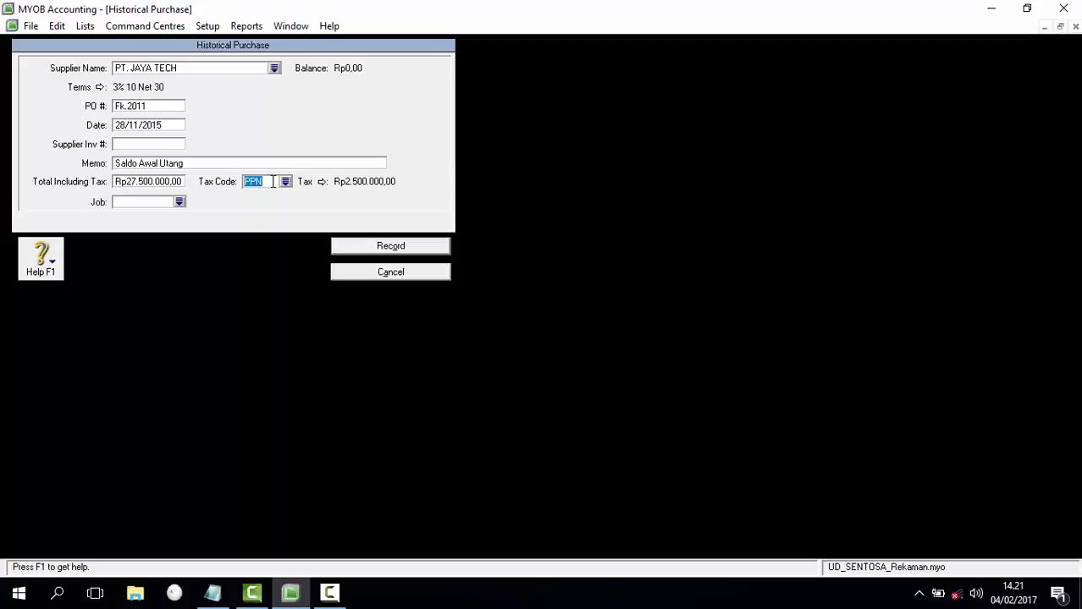
{"action": "left_click", "coordinate": [383, 246]}
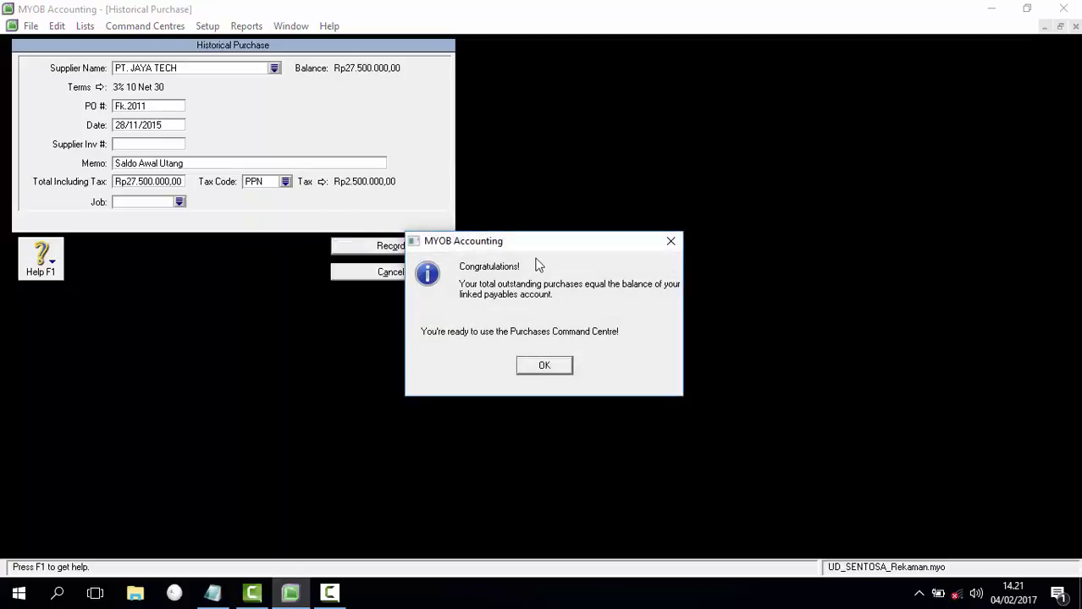
Step: Dismiss the congratulations and cash-basis messages and close Supplier Balances
{"action": "left_click_drag", "start_coordinate": [542, 244], "coordinate": [541, 249]}
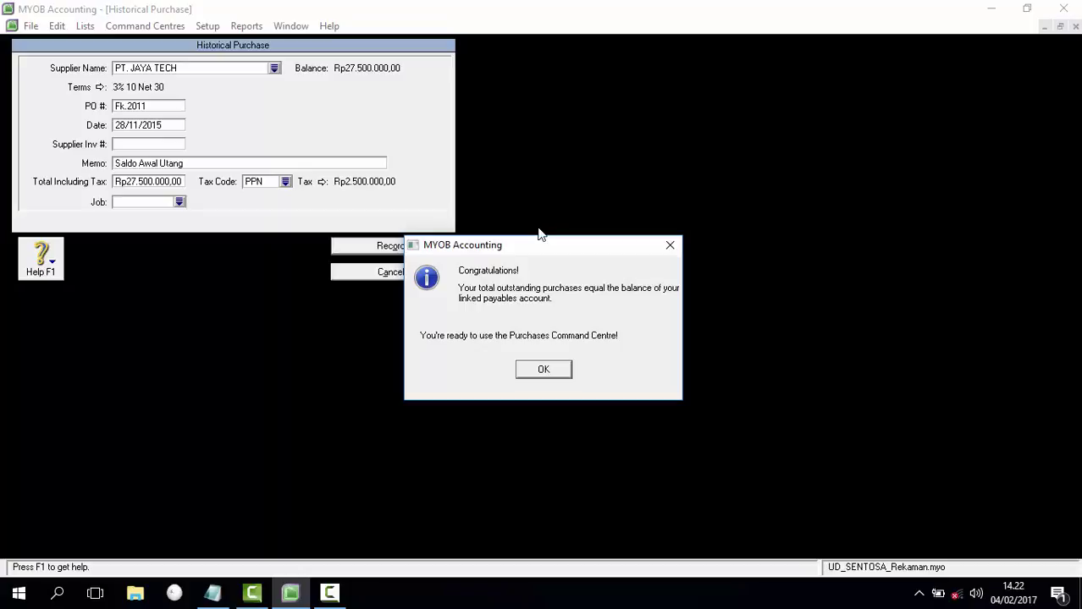
{"action": "left_click", "coordinate": [554, 369]}
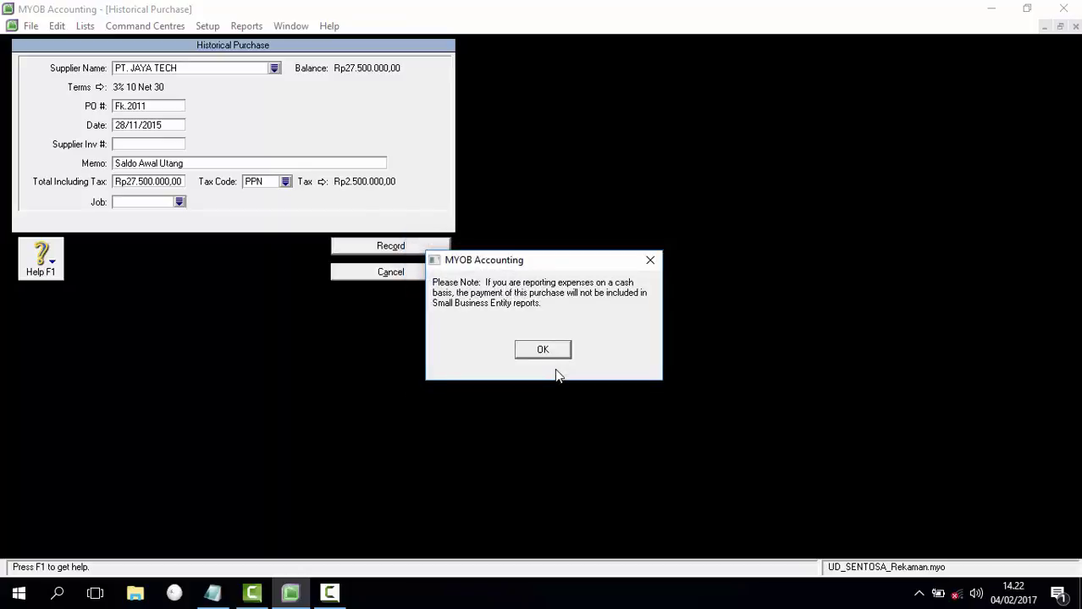
{"action": "left_click", "coordinate": [559, 353]}
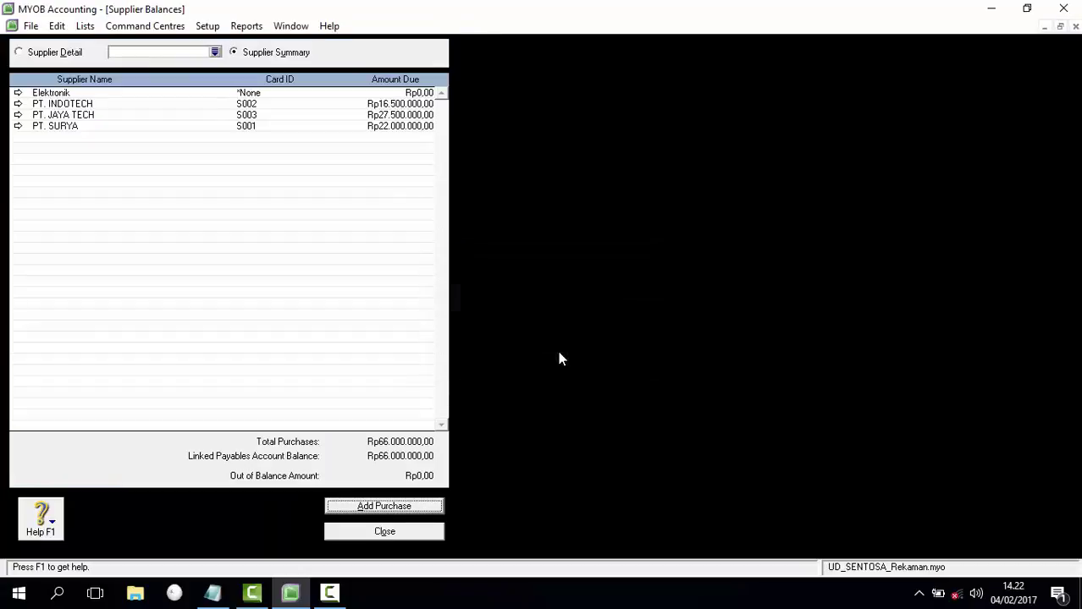
{"action": "left_click", "coordinate": [394, 535]}
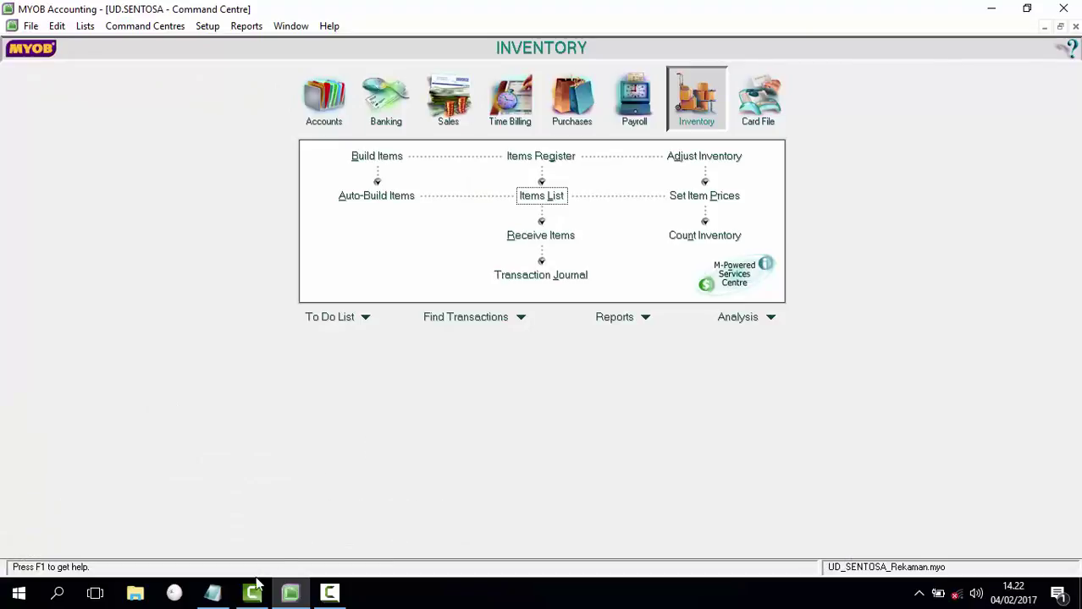
Step: Look up the 'Jumlah dan Harga Barang' step in the Notepad guide, then return to MYOB
{"action": "left_click", "coordinate": [213, 594]}
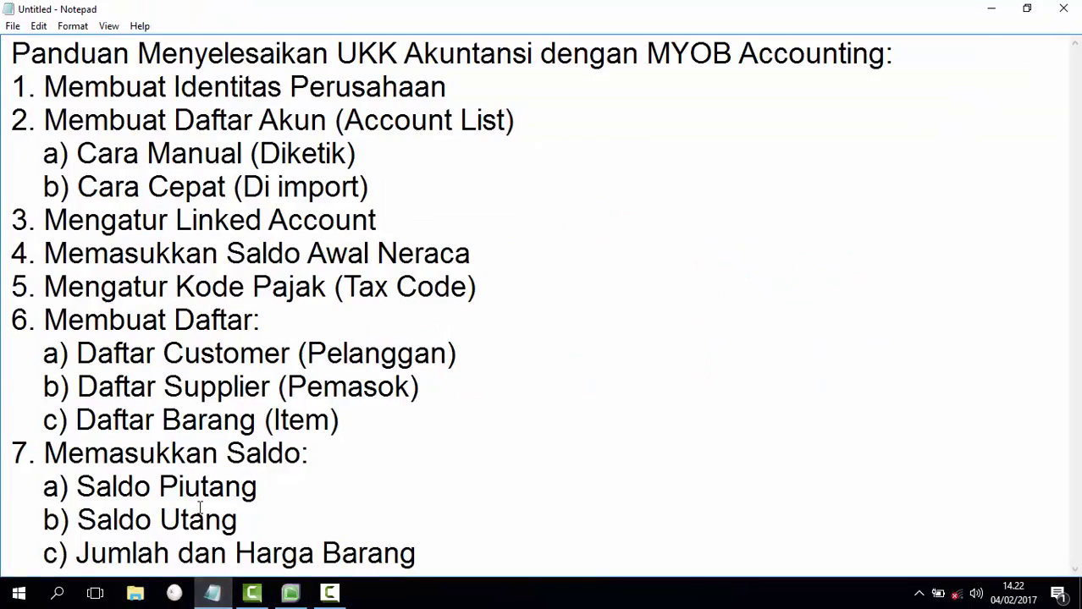
{"action": "left_click_drag", "start_coordinate": [77, 553], "coordinate": [416, 552]}
{"action": "left_click", "coordinate": [440, 560]}
{"action": "left_click", "coordinate": [289, 594]}
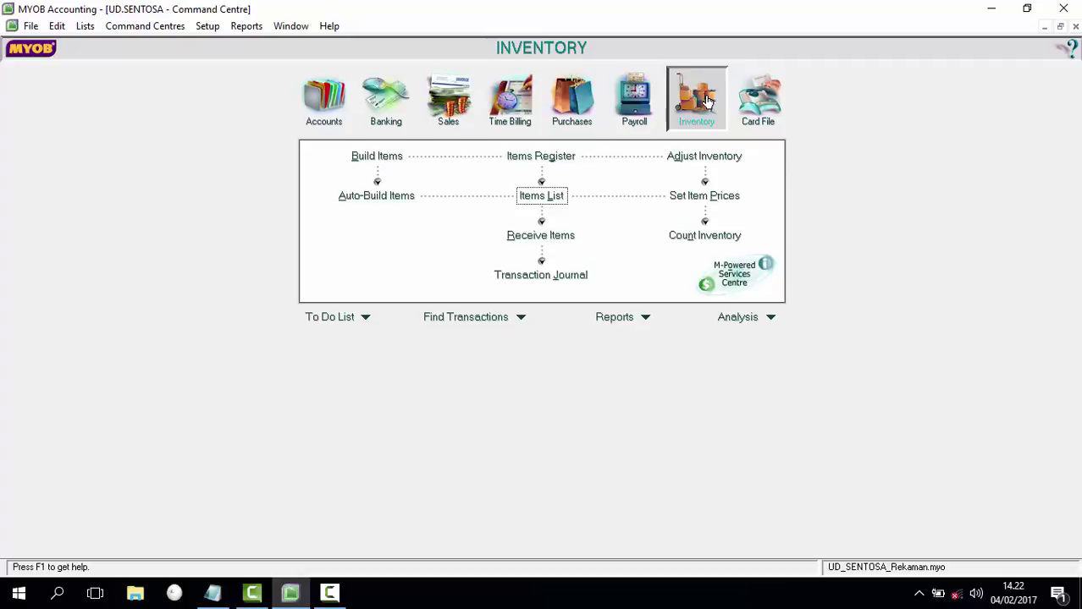
Step: Start an inventory adjustment dated 01/12/2015 with memo 'Saldo Awal Barang'
{"action": "left_click", "coordinate": [716, 159]}
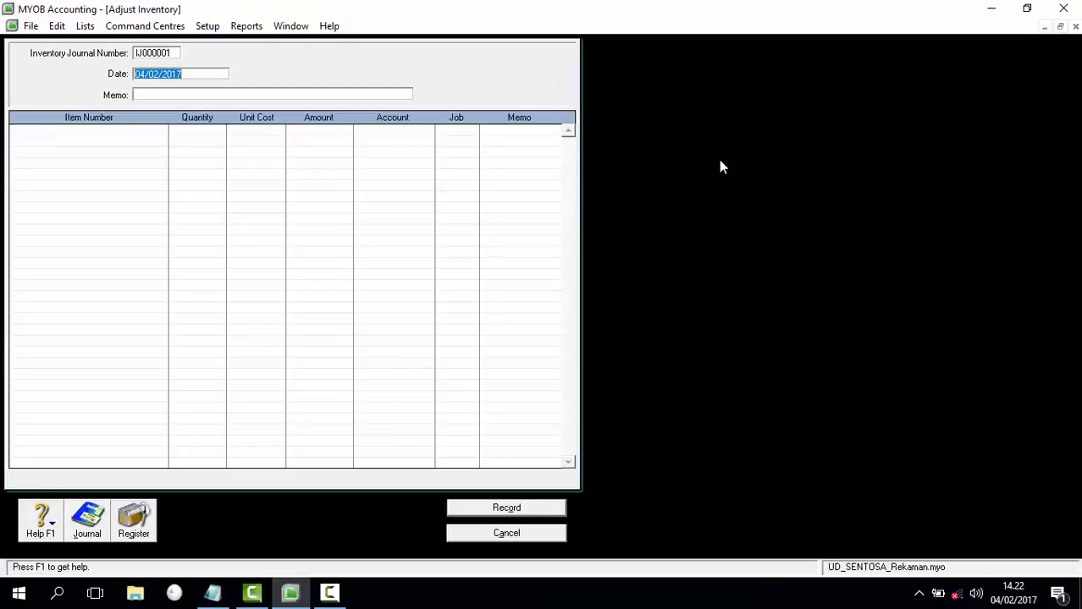
{"action": "type", "text": "01/12/2015"}
{"action": "key", "text": "Tab"}
{"action": "type", "text": "Saldo Awal Barang"}
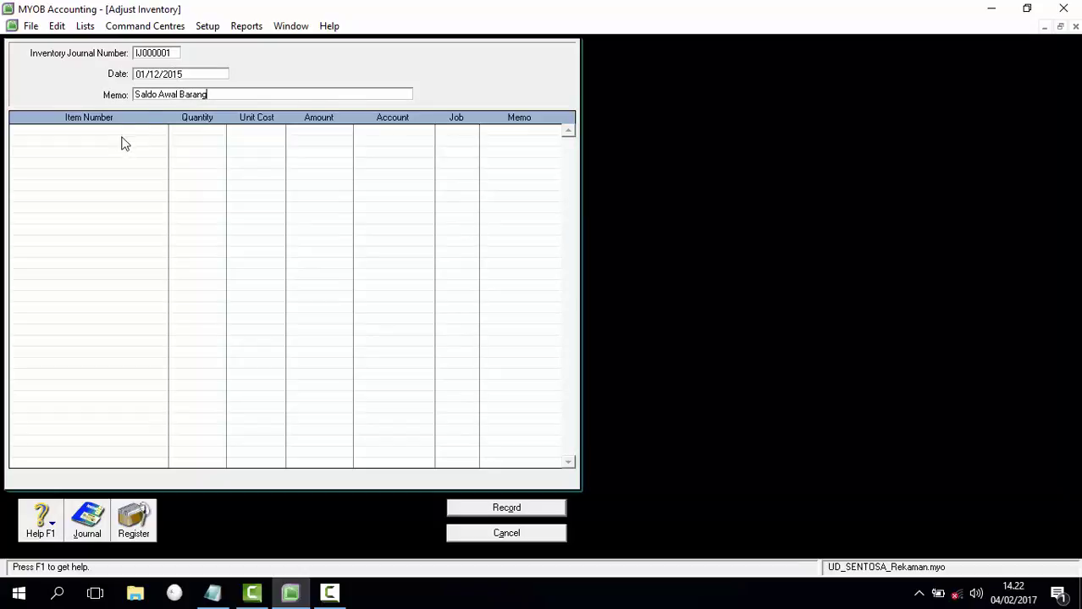
{"action": "key", "text": "Tab"}
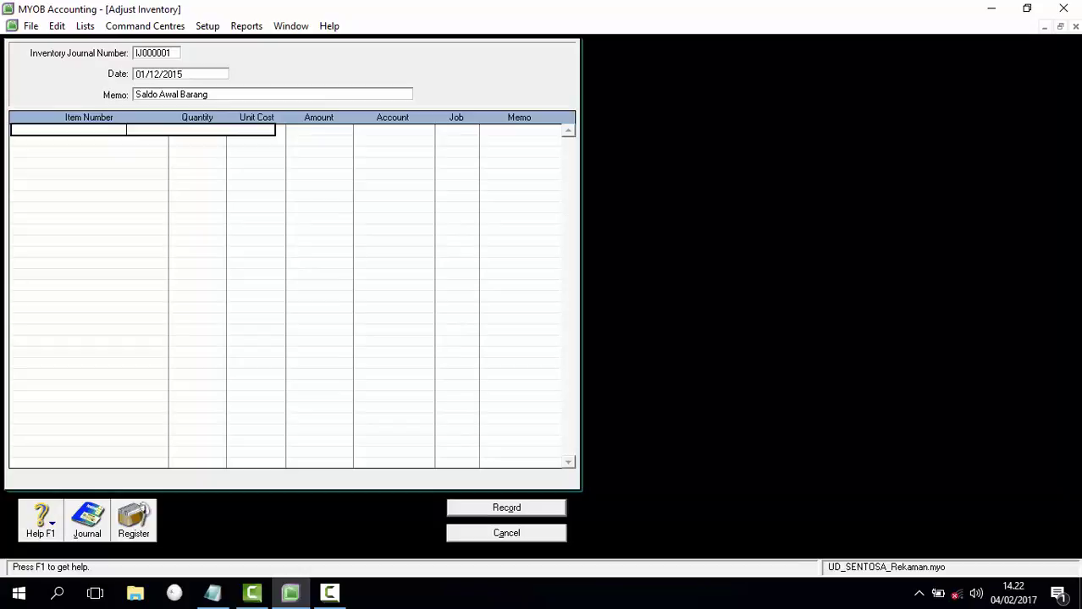
Step: Add line PM300: quantity 20, unit cost 16.000.000, account 1-1500 Merchandise Inventory
{"action": "key", "text": "Tab"}
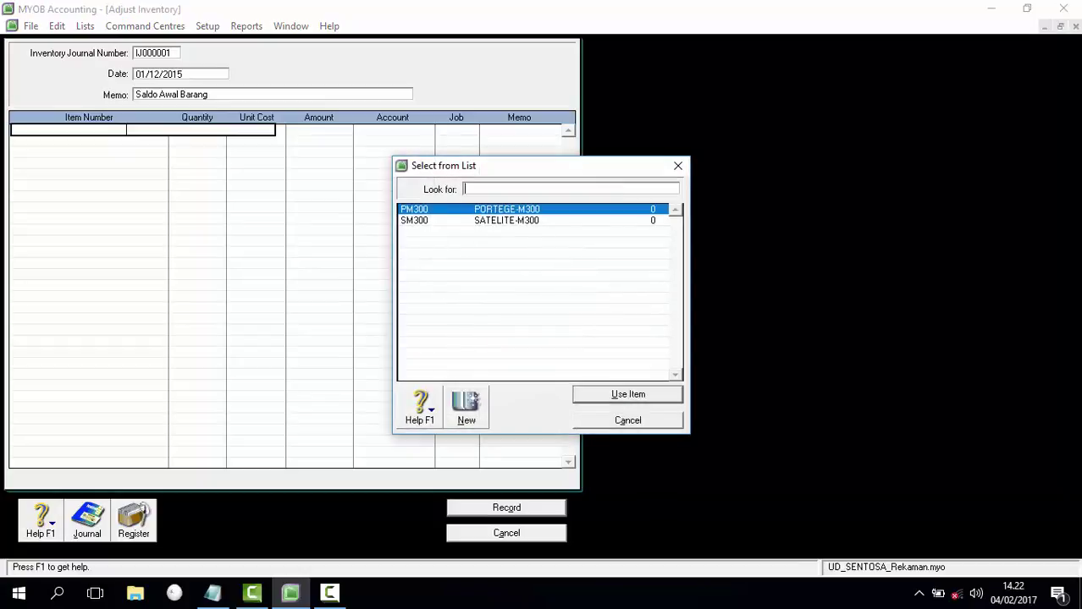
{"action": "key", "text": "Return"}
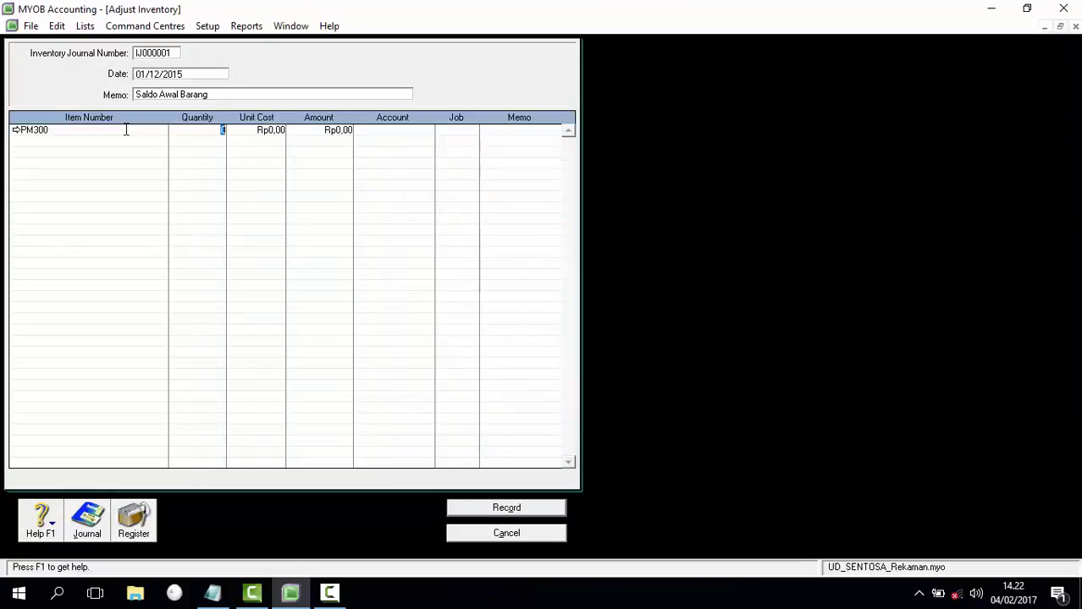
{"action": "type", "text": "20"}
{"action": "key", "text": "Tab"}
{"action": "type", "text": "1600000"}
{"action": "key", "text": "Tab"}
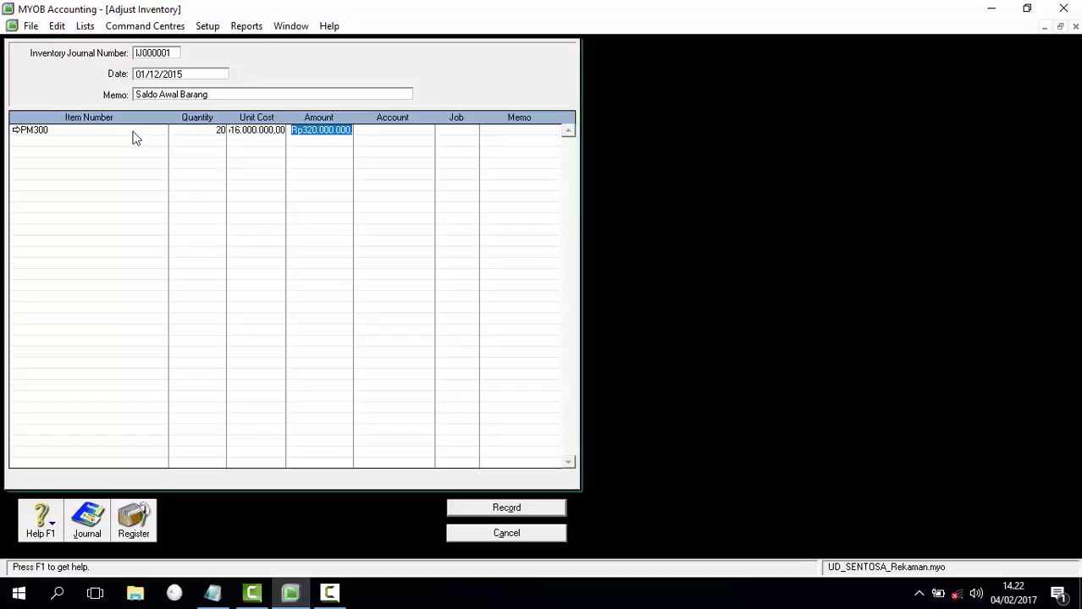
{"action": "key", "text": "Tab"}
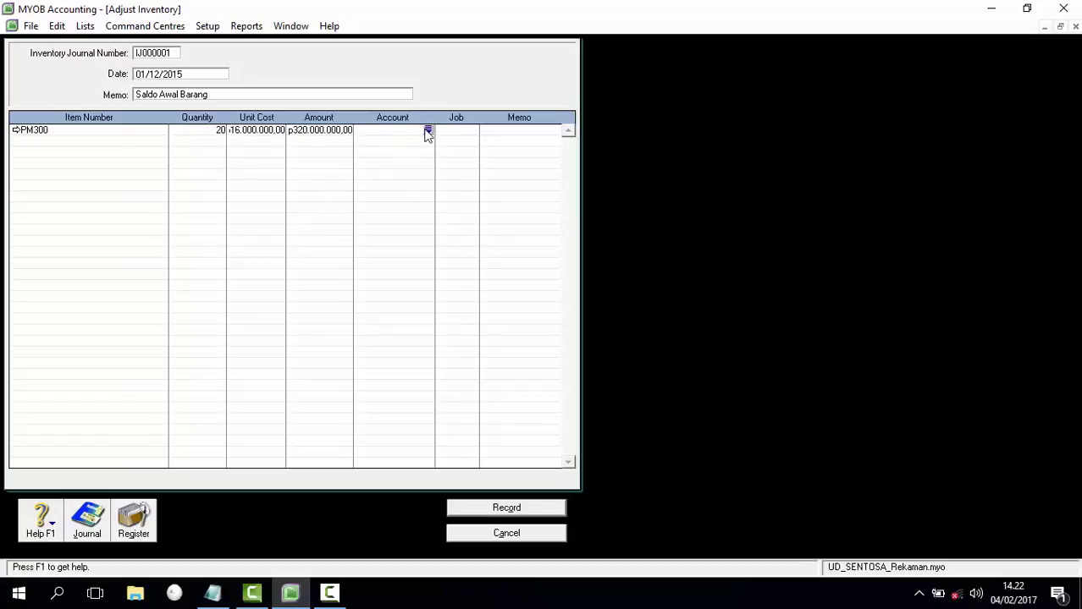
{"action": "left_click", "coordinate": [427, 131]}
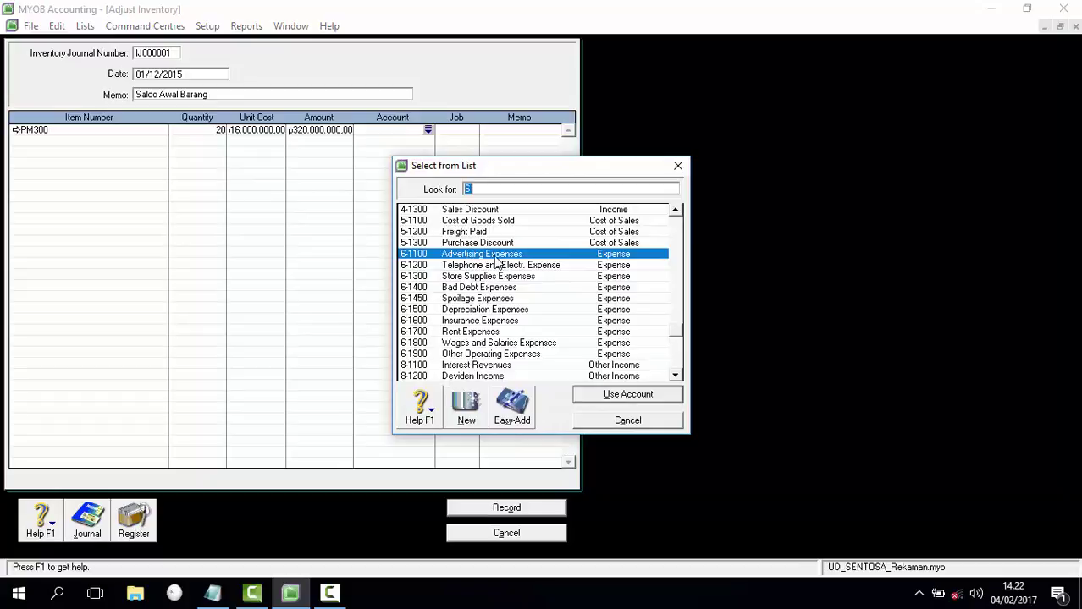
{"action": "type", "text": "1"}
{"action": "double_click", "coordinate": [472, 254]}
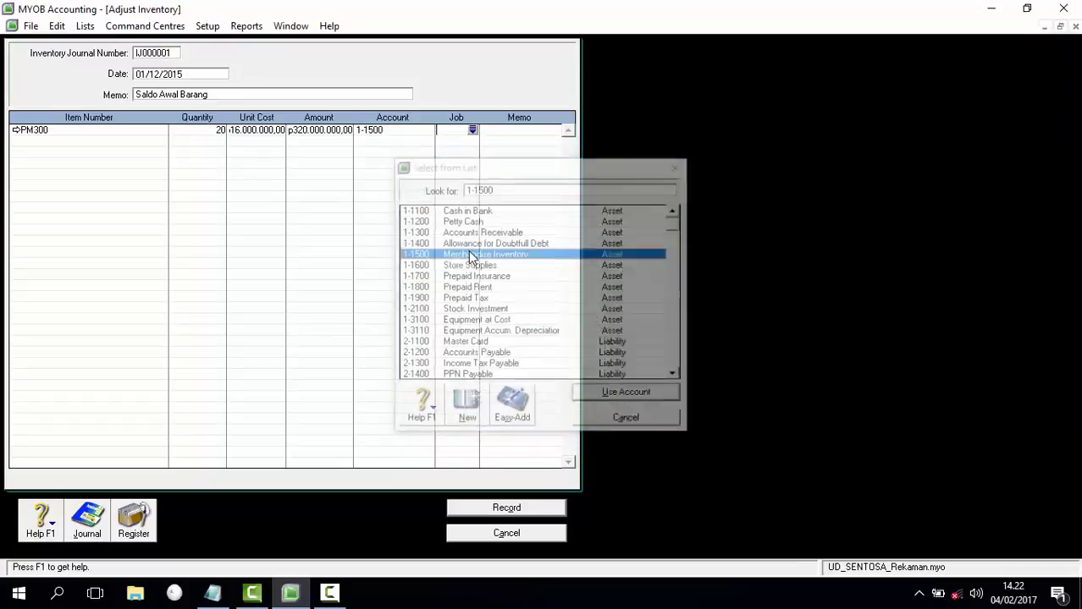
Step: Add line SM300: quantity 16, unit cost 12.500.000, account 1-1500, and record the journal
{"action": "left_click", "coordinate": [39, 140]}
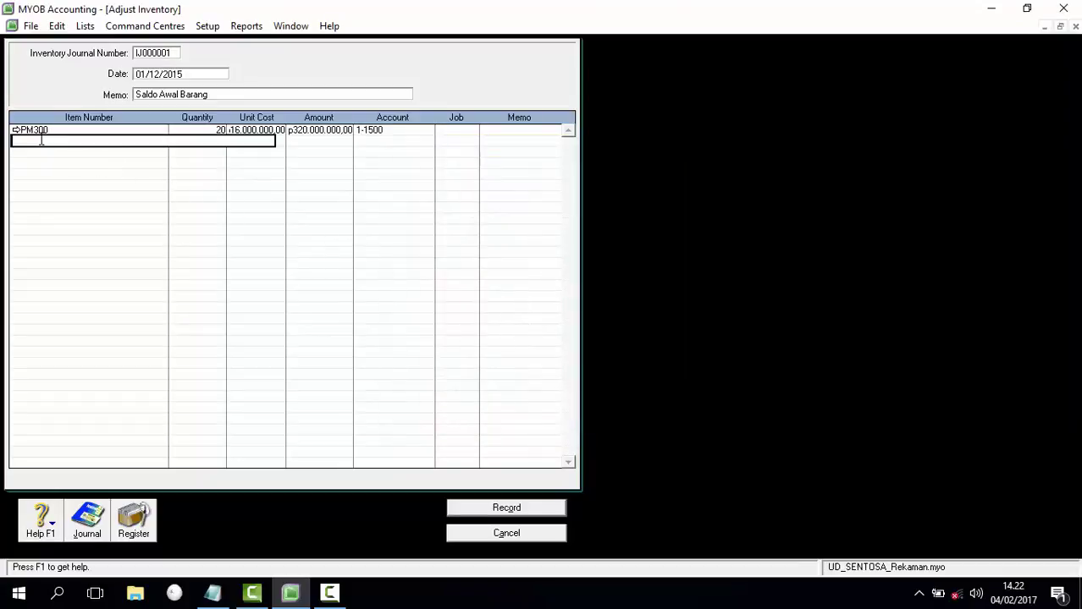
{"action": "key", "text": "Tab"}
{"action": "double_click", "coordinate": [478, 222]}
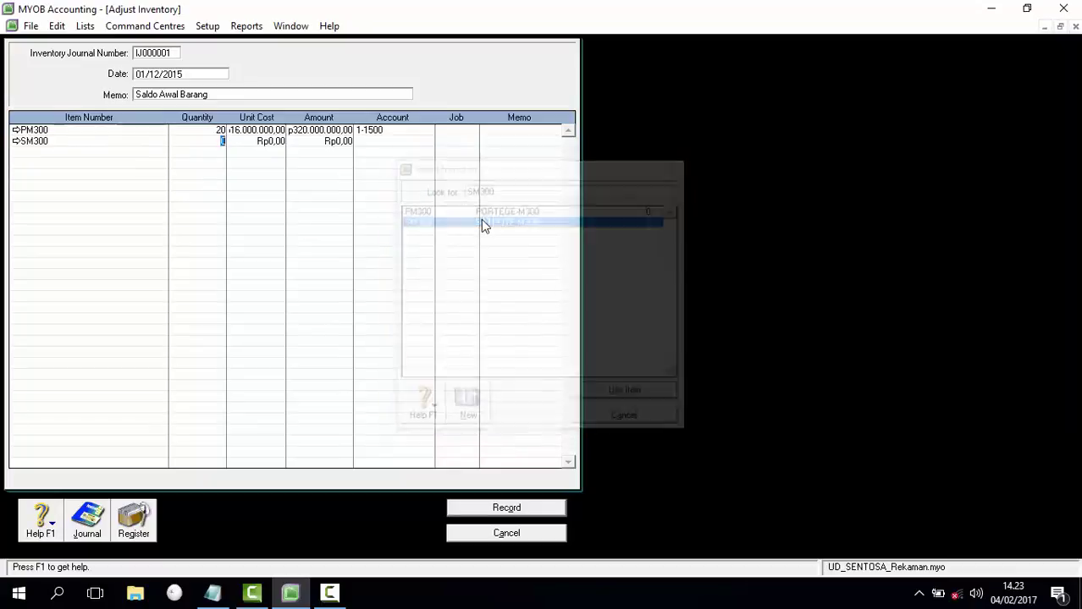
{"action": "type", "text": "16"}
{"action": "key", "text": "Tab"}
{"action": "type", "text": "125000"}
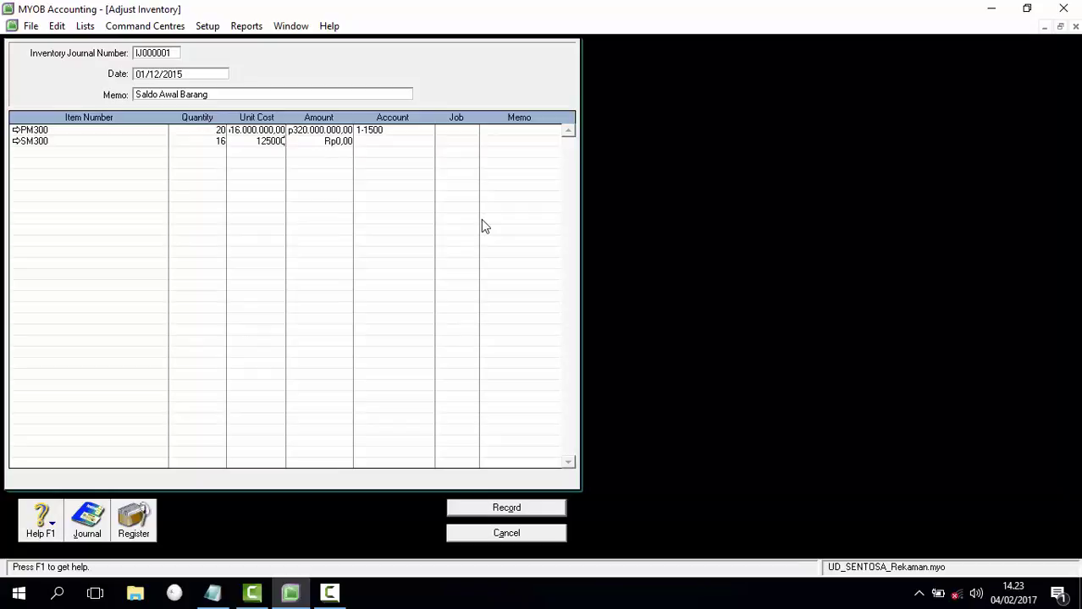
{"action": "key", "text": "Tab"}
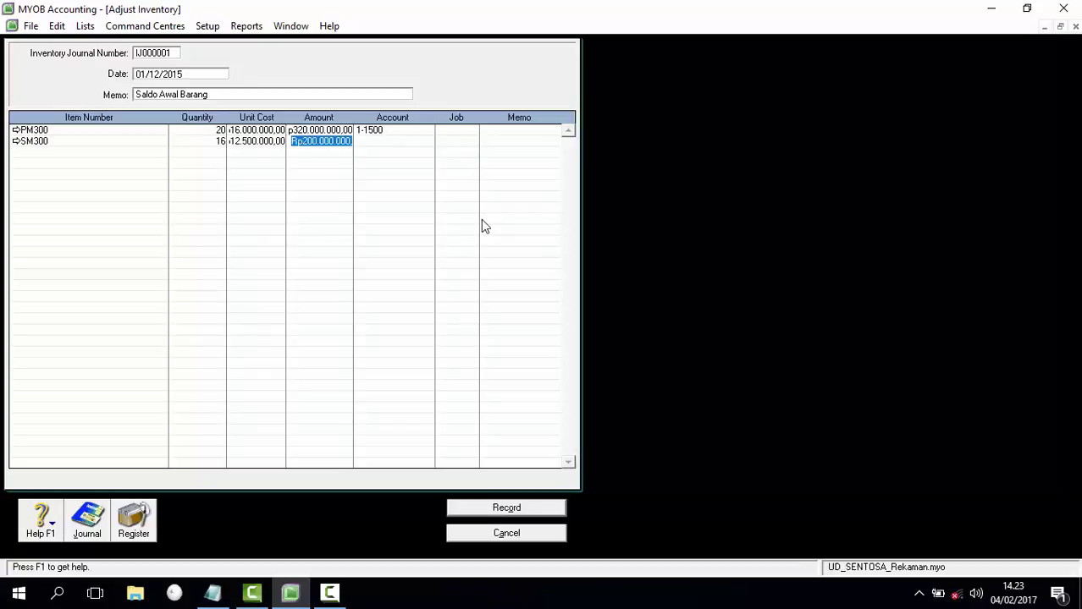
{"action": "key", "text": "Tab"}
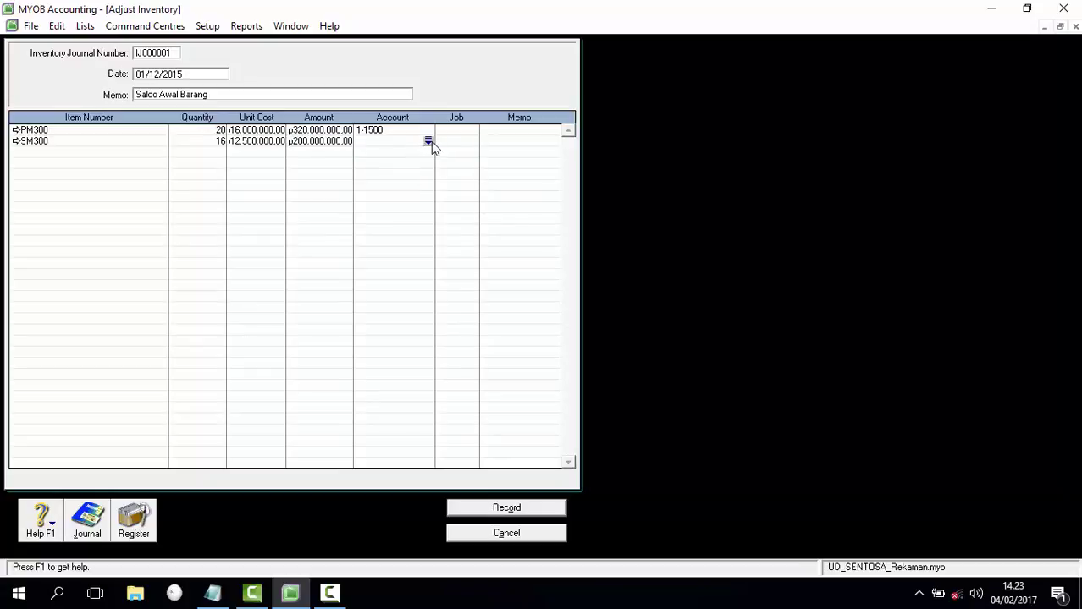
{"action": "left_click", "coordinate": [428, 140]}
{"action": "type", "text": "1-1500"}
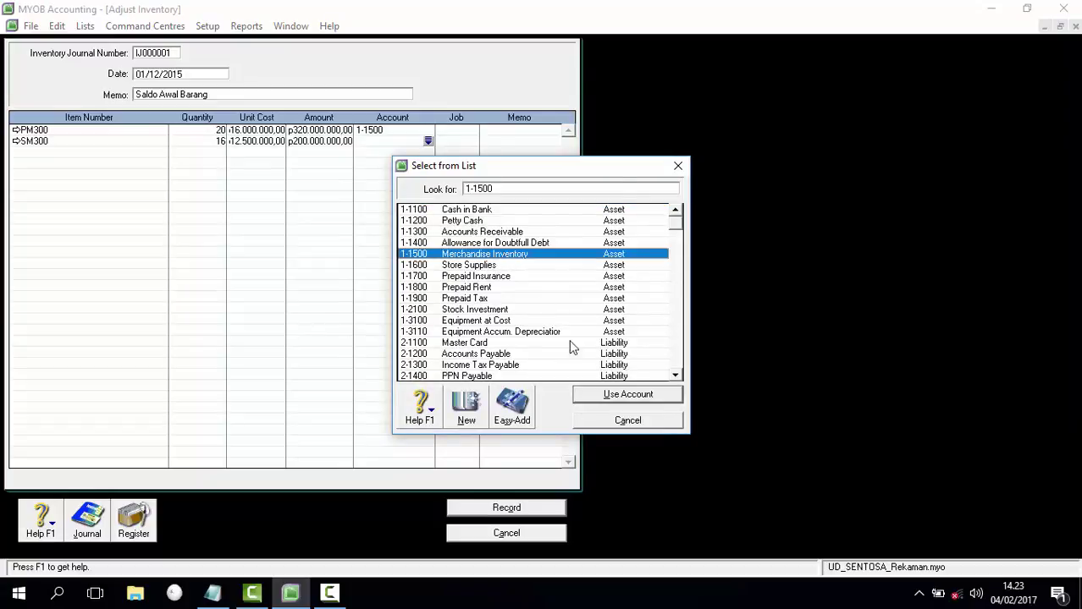
{"action": "left_click", "coordinate": [628, 394]}
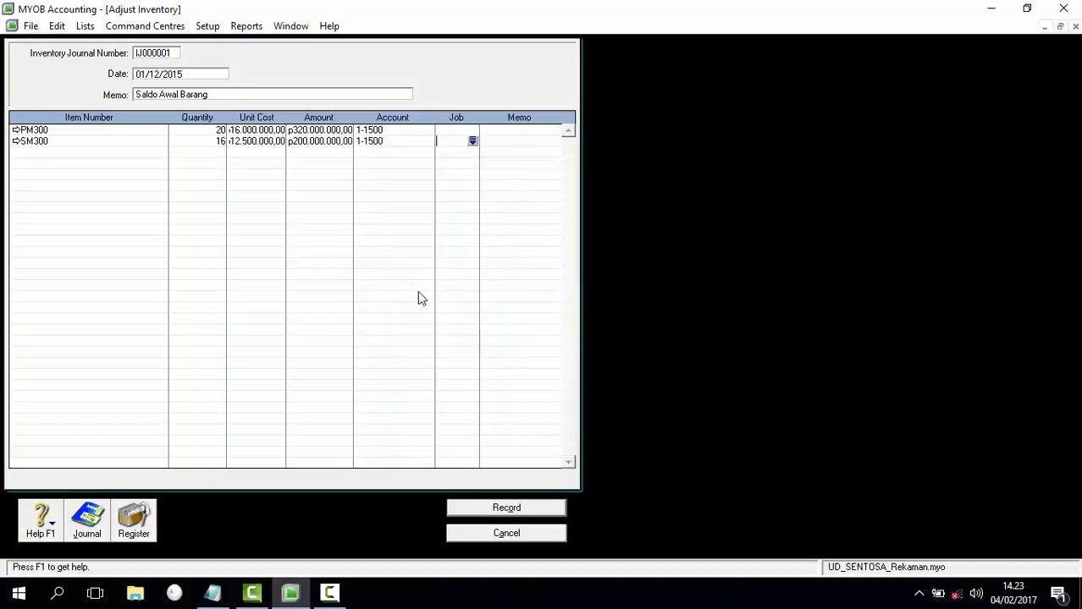
{"action": "left_click", "coordinate": [511, 510]}
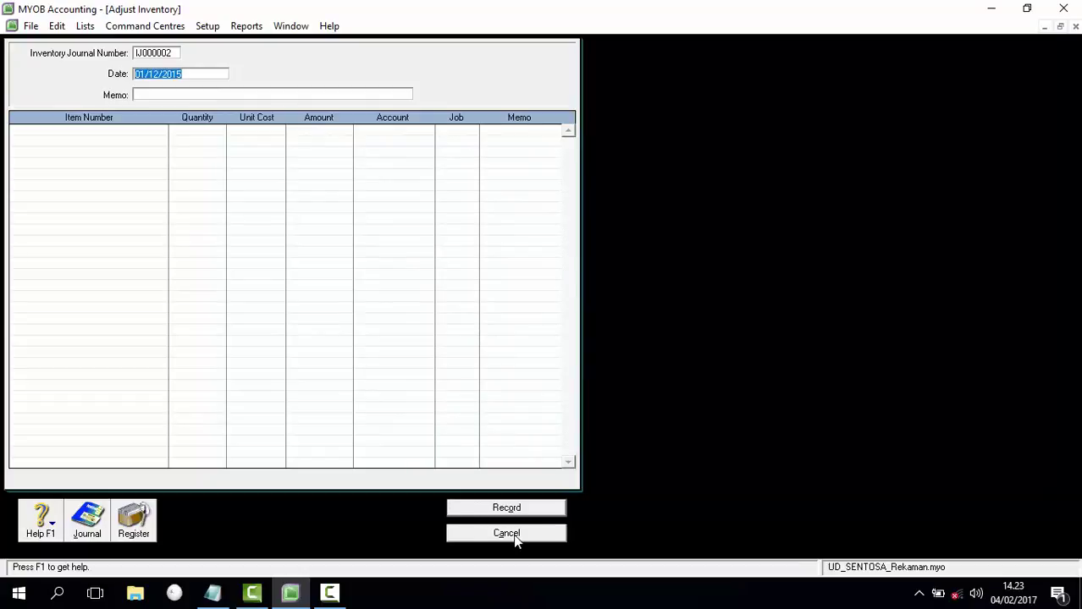
{"action": "left_click", "coordinate": [507, 533]}
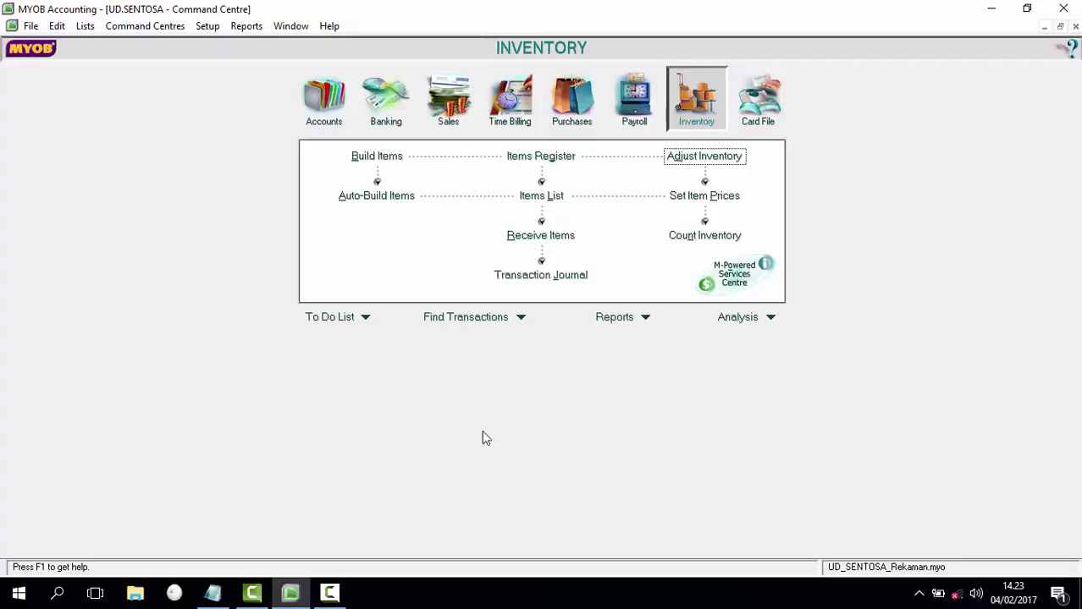
Step: Cancel the blank Adjust Inventory form to get back to the Inventory command centre
{"action": "mouse_move", "coordinate": [329, 597]}
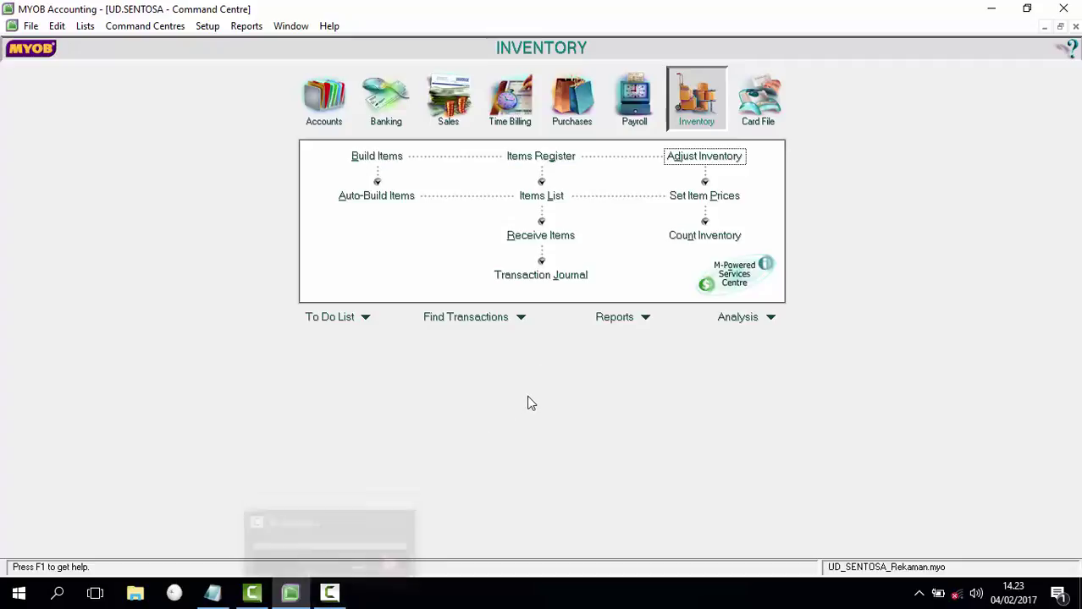